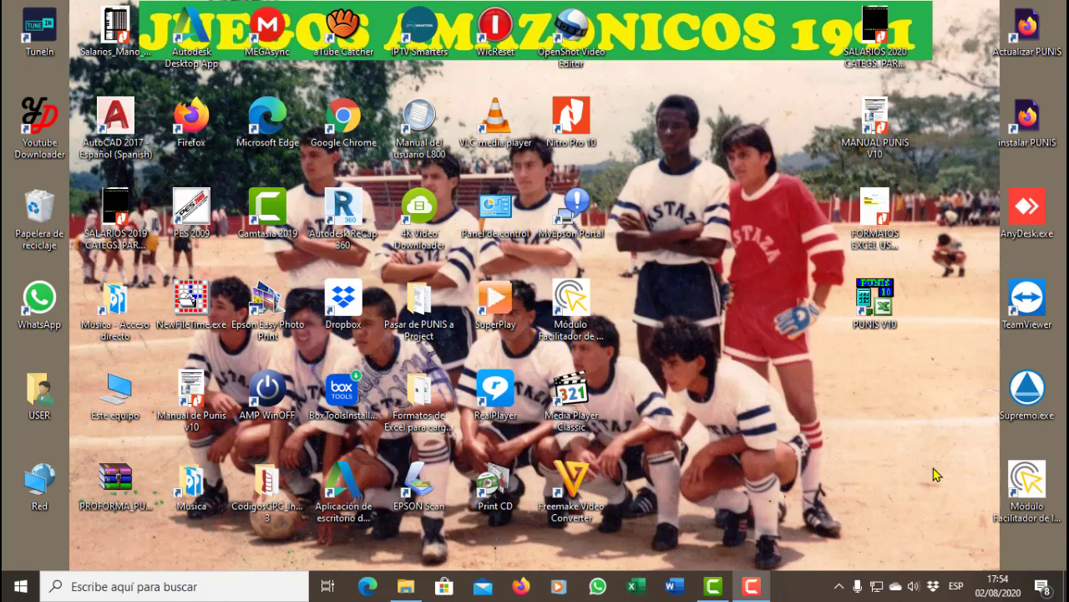
Launch PUNIS V10 and open the SAP.xlsx workbook from the OFERTAS documents folder.
double_click(884, 309)
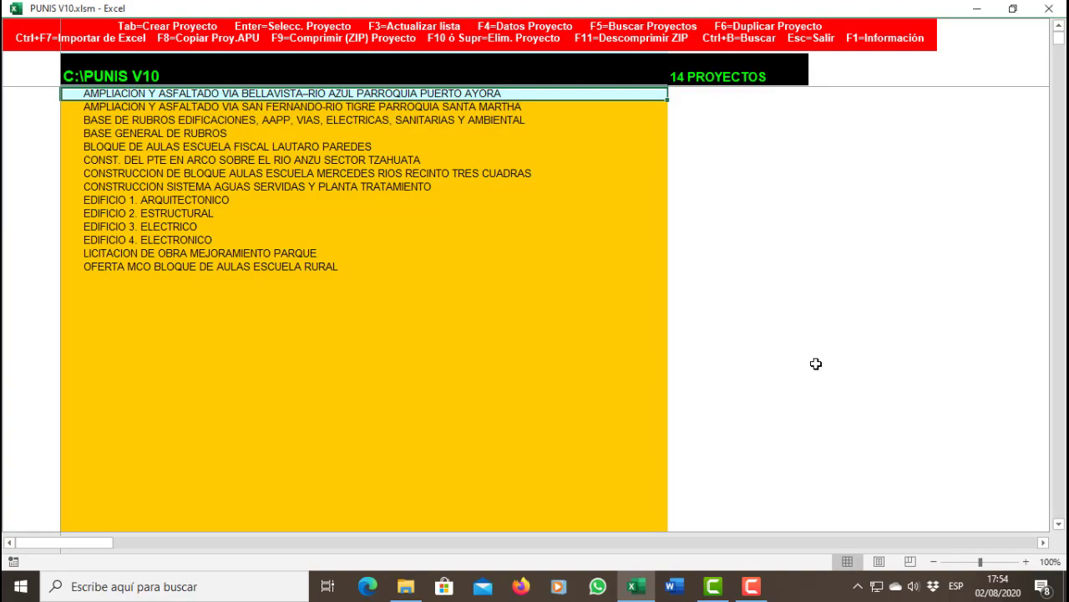
click(412, 591)
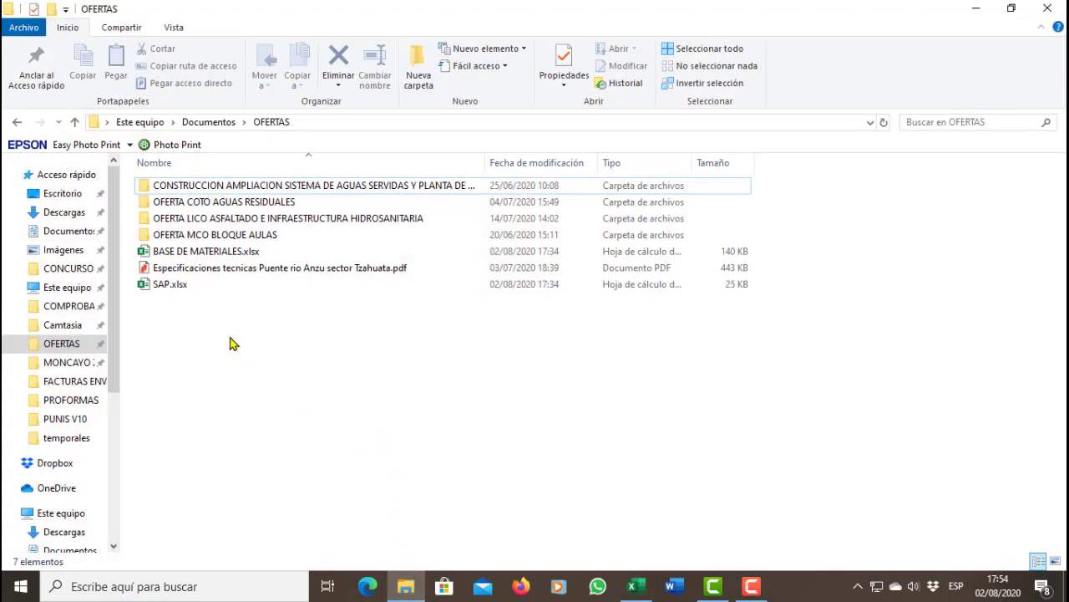
double_click(187, 285)
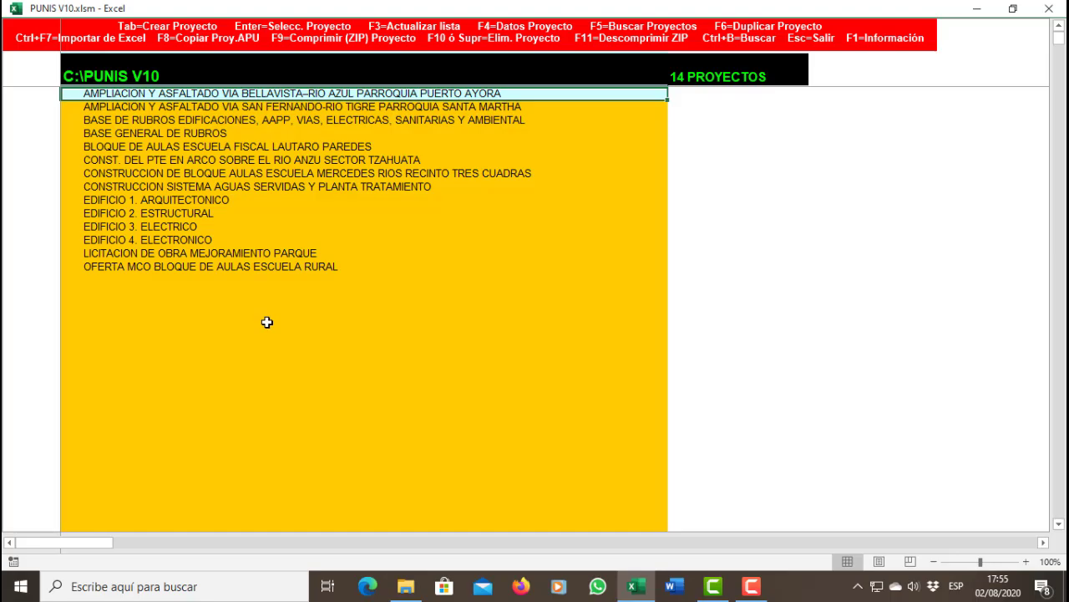
Examine the Presupuesto sheet, from the project header fields and column headings down through the itemized budget rows.
scroll(242, 326, up, 10)
scroll(242, 325, up, 20)
scroll(242, 326, up, 18)
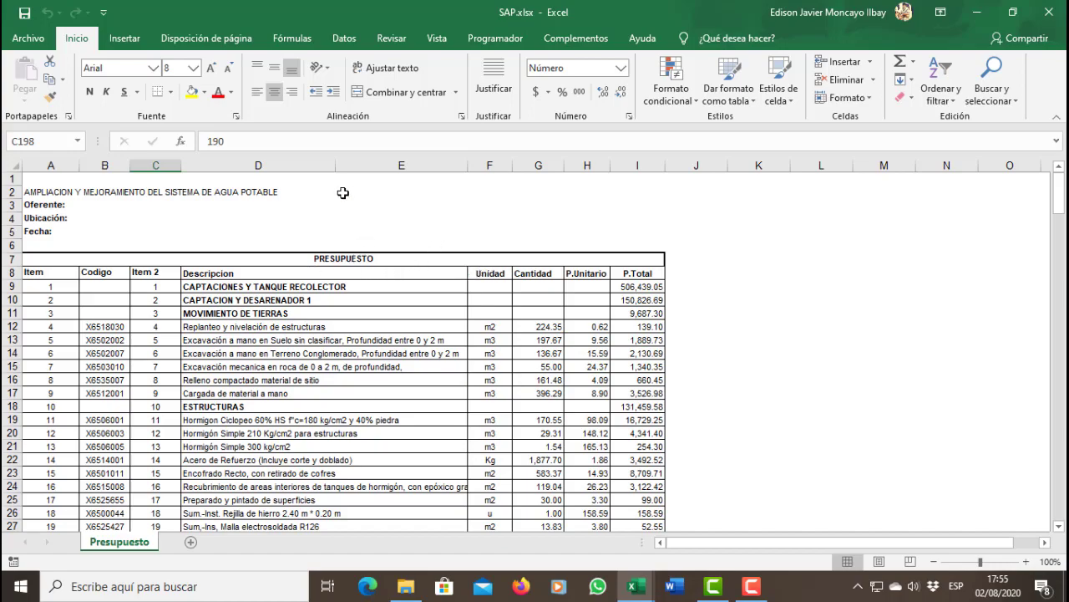
click(396, 192)
key(Down)
key(Down)
key(Down)
key(Up)
key(Up)
key(Up)
key(Up)
key(Down)
key(Down)
key(Down)
key(Down)
key(Down)
key(Down)
key(Down)
key(Down)
key(Down)
key(Down)
key(Down)
key(Down)
key(Down)
key(Down)
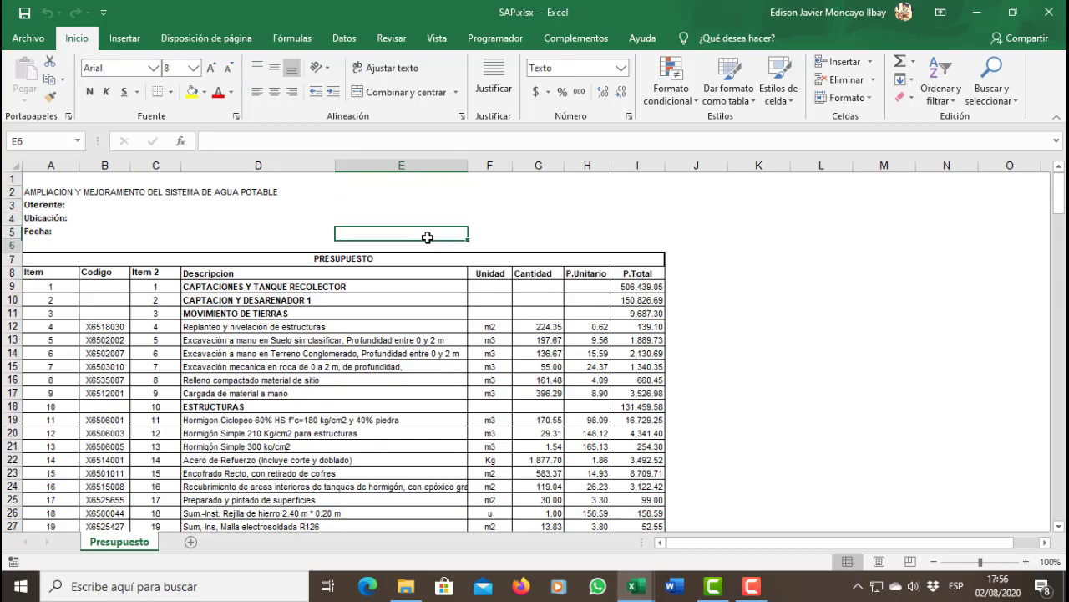
key(Up)
key(Up)
key(Up)
key(Up)
key(Up)
key(Up)
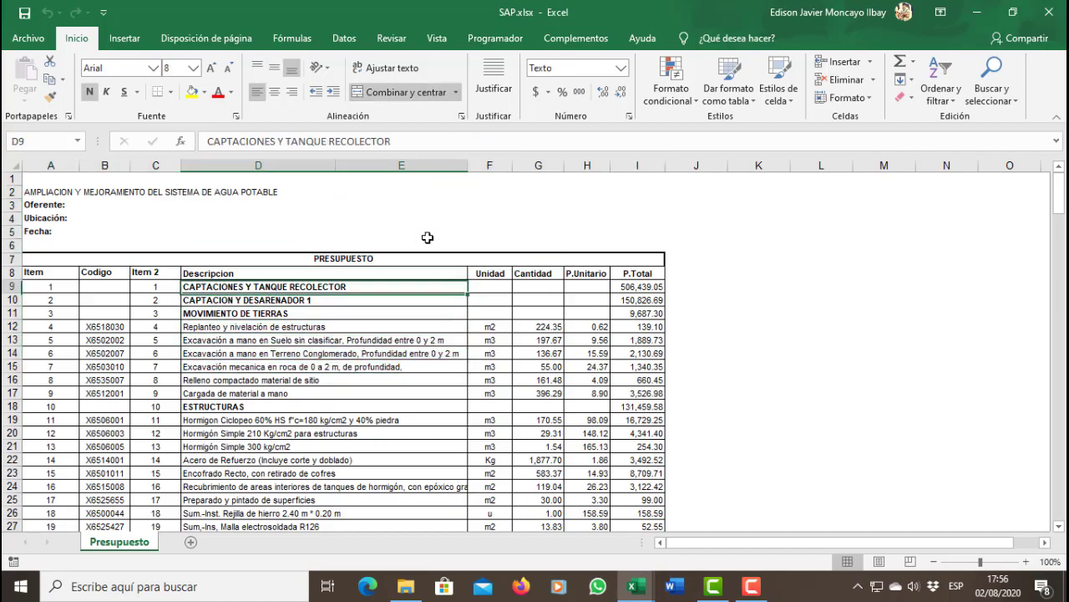
scroll(421, 324, down, 20)
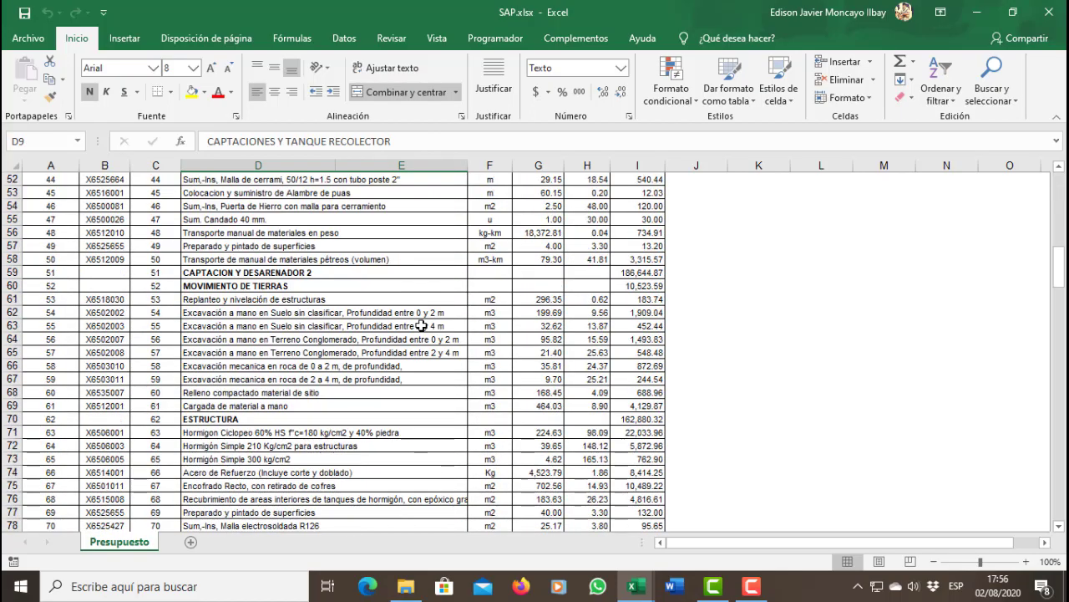
scroll(421, 324, down, 20)
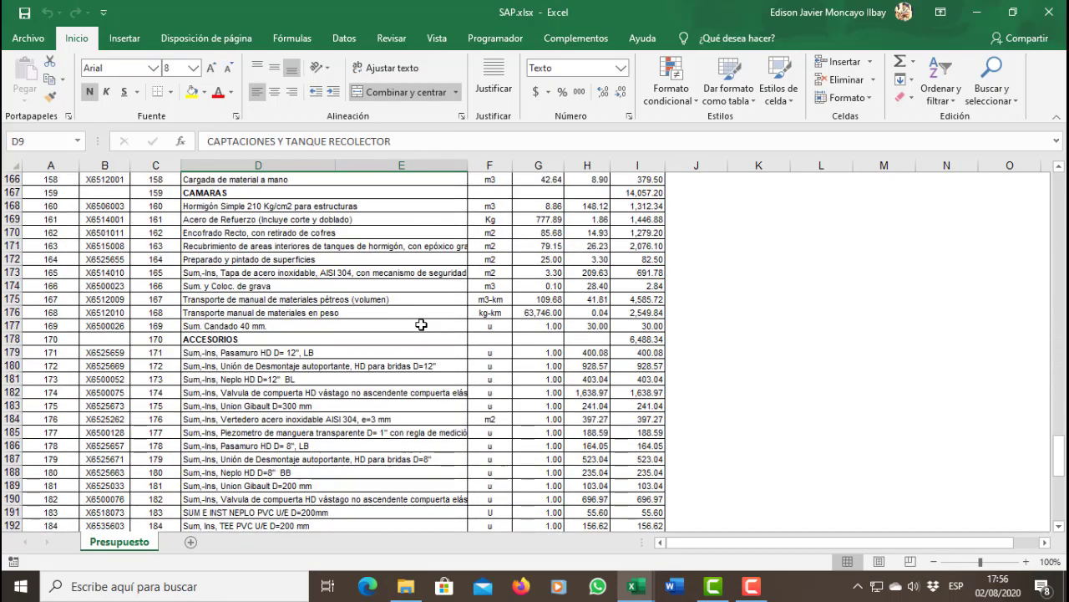
scroll(421, 325, up, 4)
scroll(421, 324, up, 20)
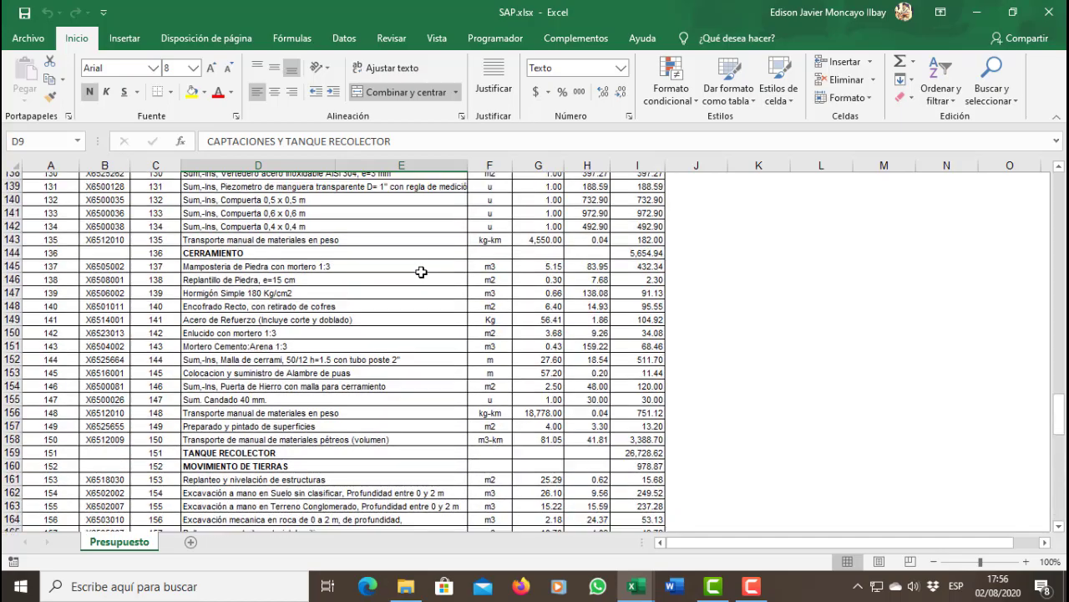
scroll(422, 272, up, 20)
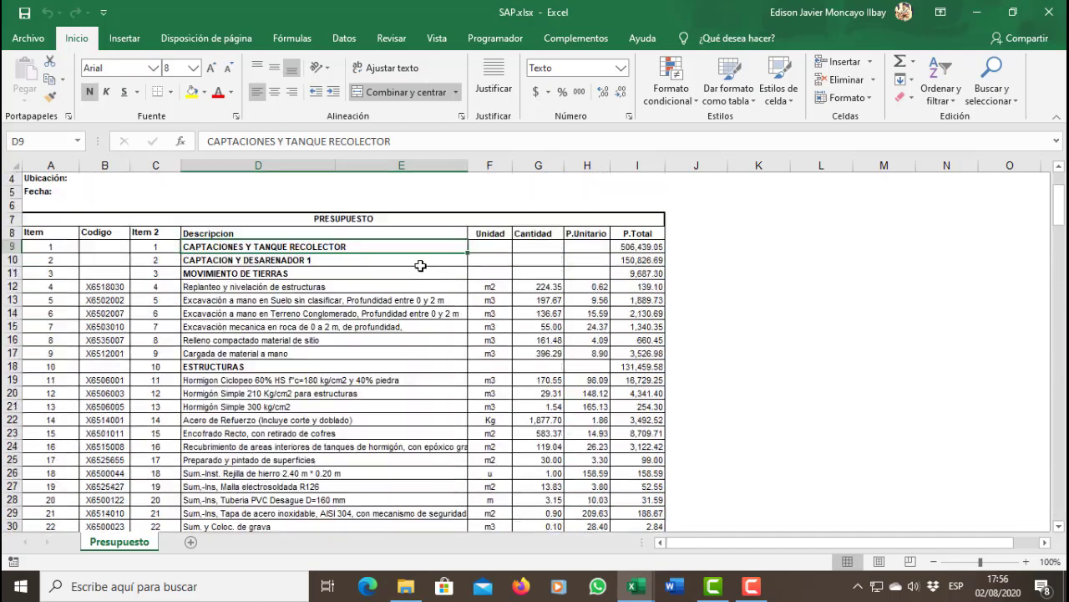
Delete the extra column E beside Descripcion and widen column D to show the longer item descriptions.
click(413, 166)
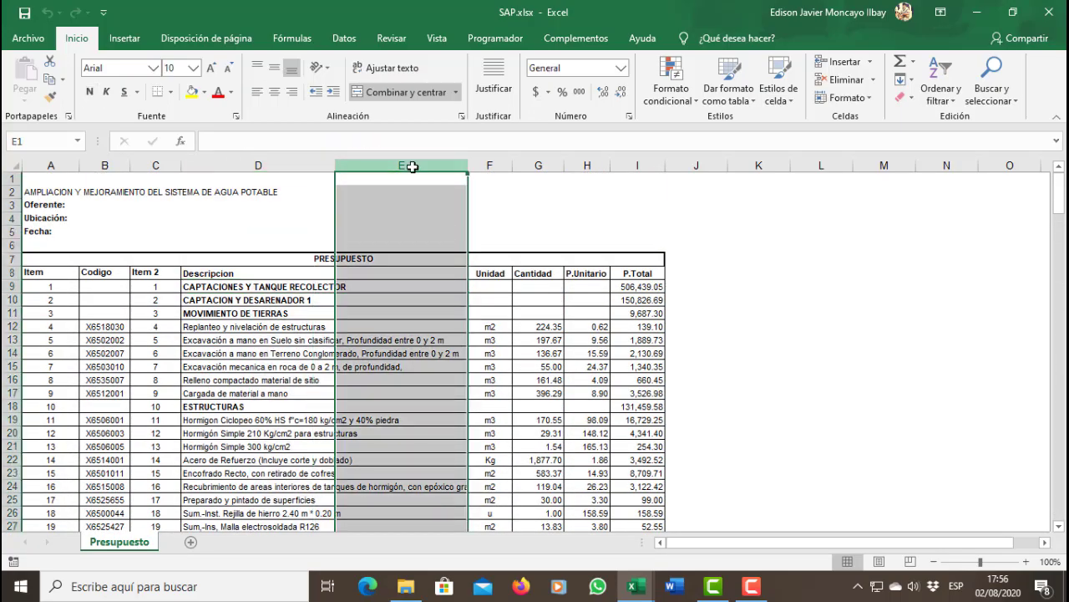
right_click(413, 166)
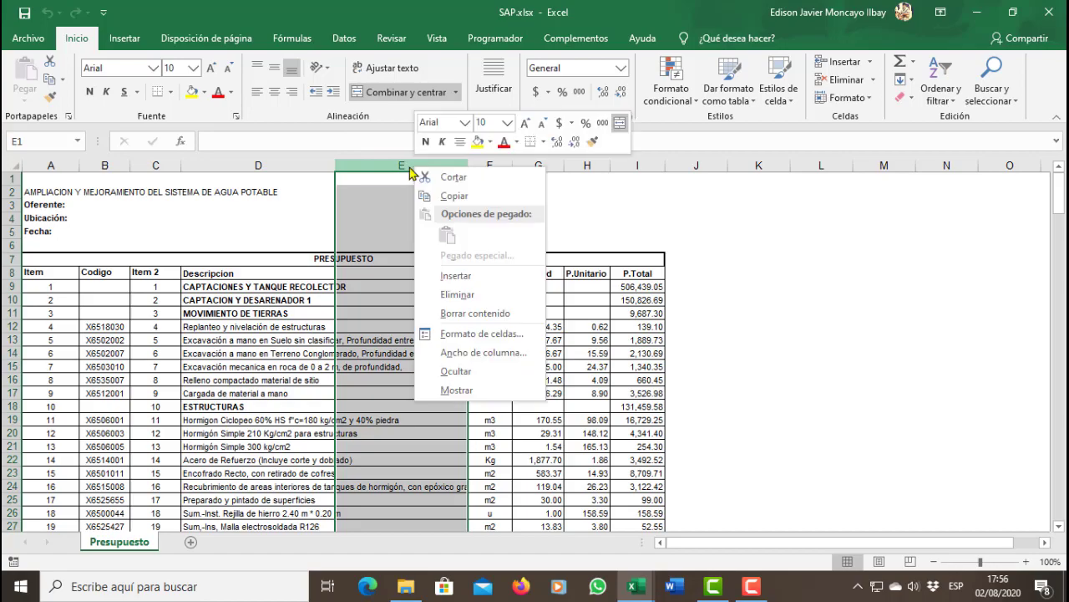
right_click(382, 169)
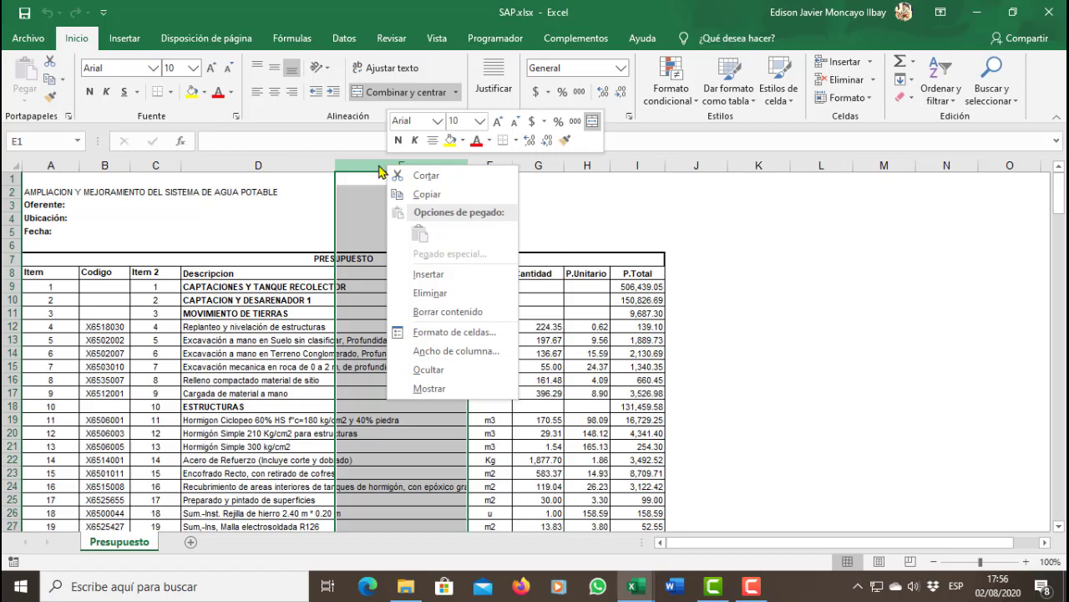
click(424, 294)
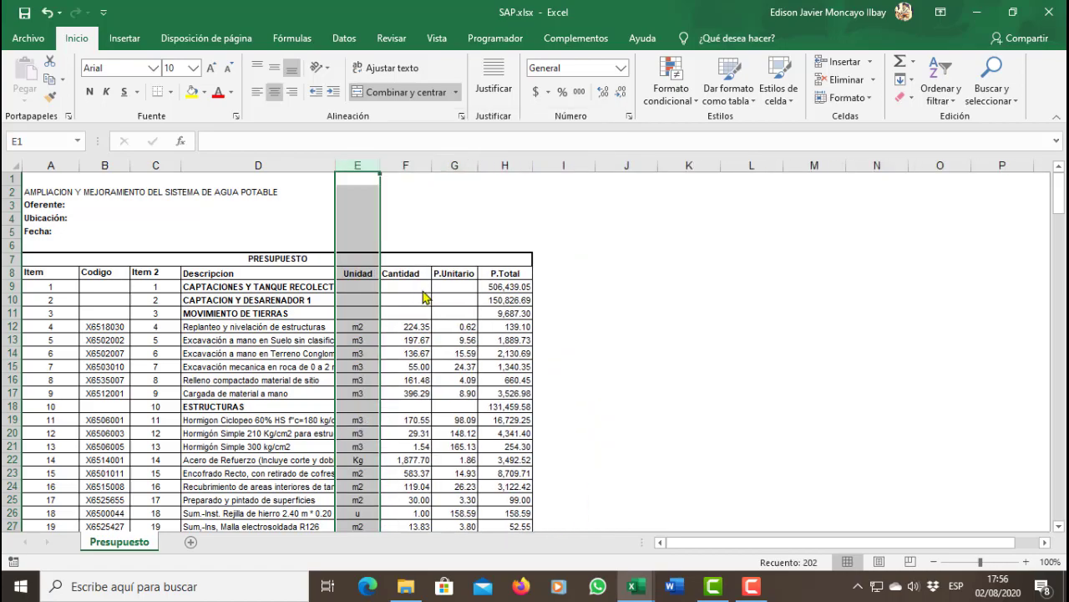
click(284, 301)
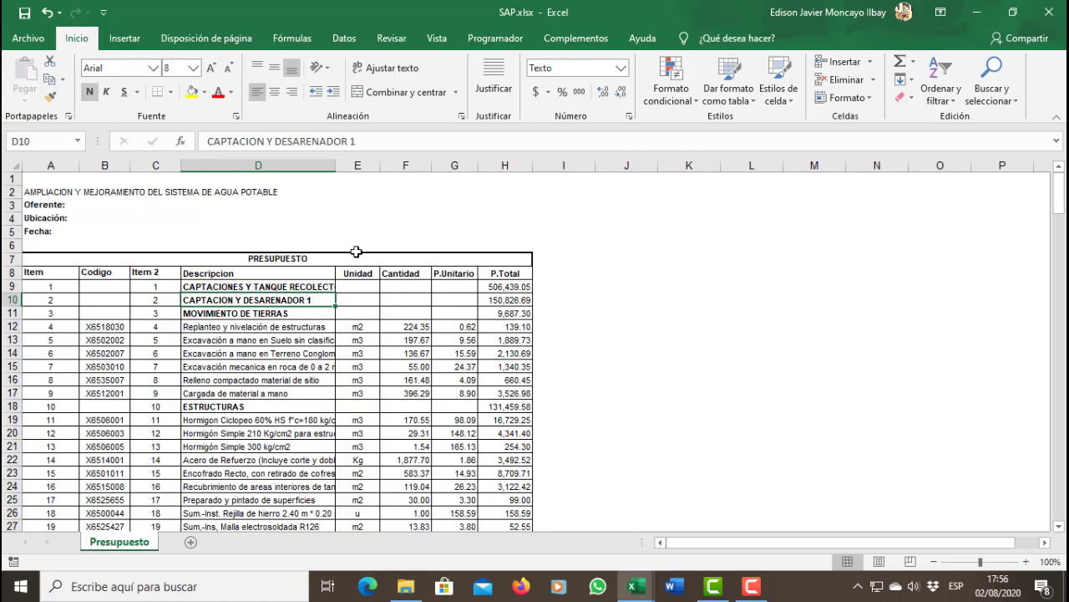
drag(338, 165, 536, 167)
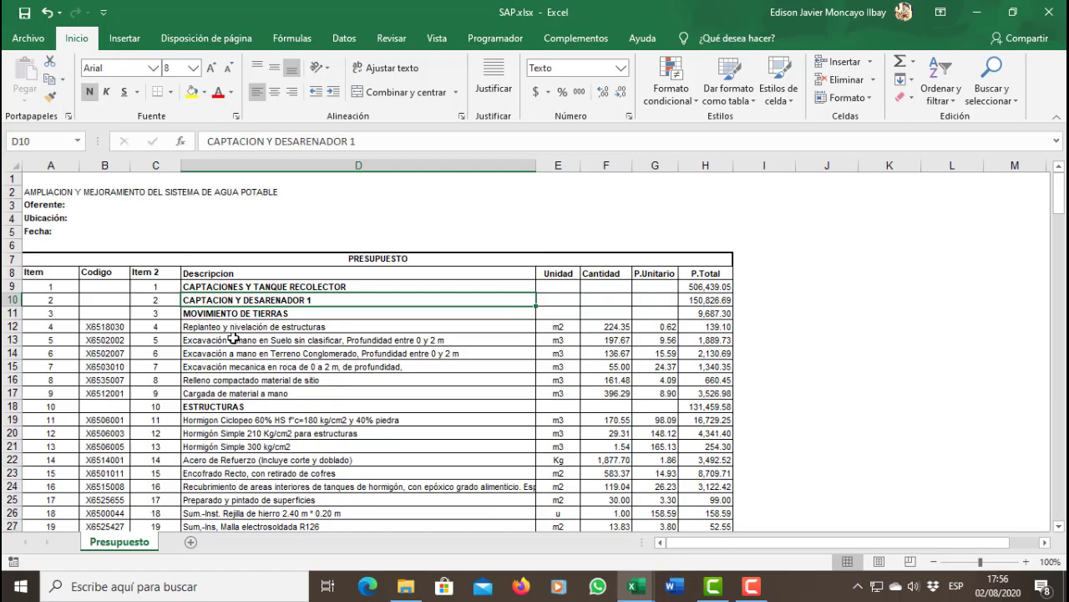
click(117, 328)
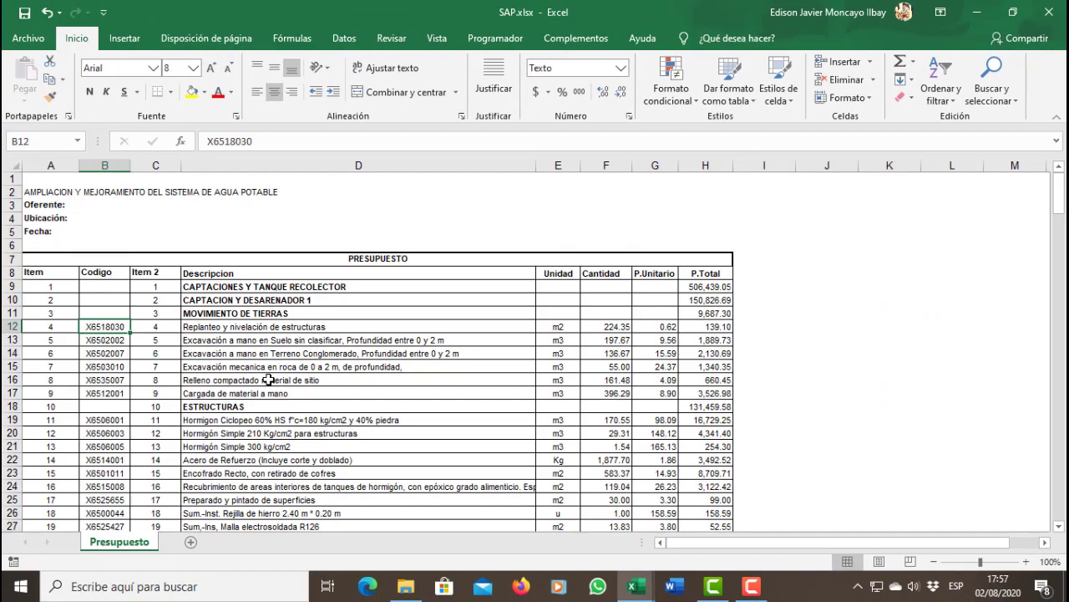
key(Up)
key(Up)
key(Up)
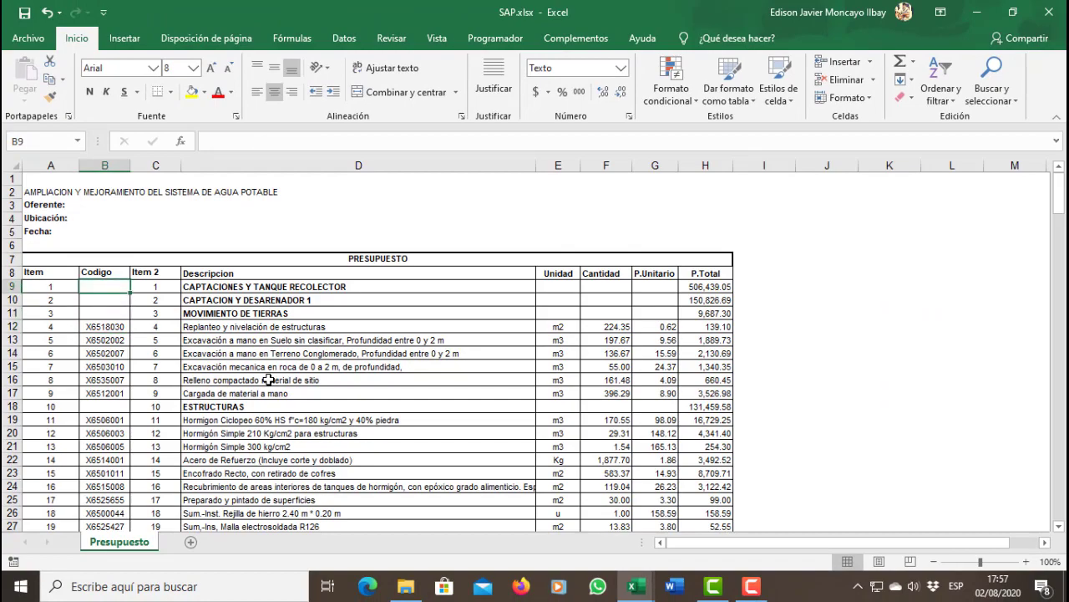
key(shift+Right)
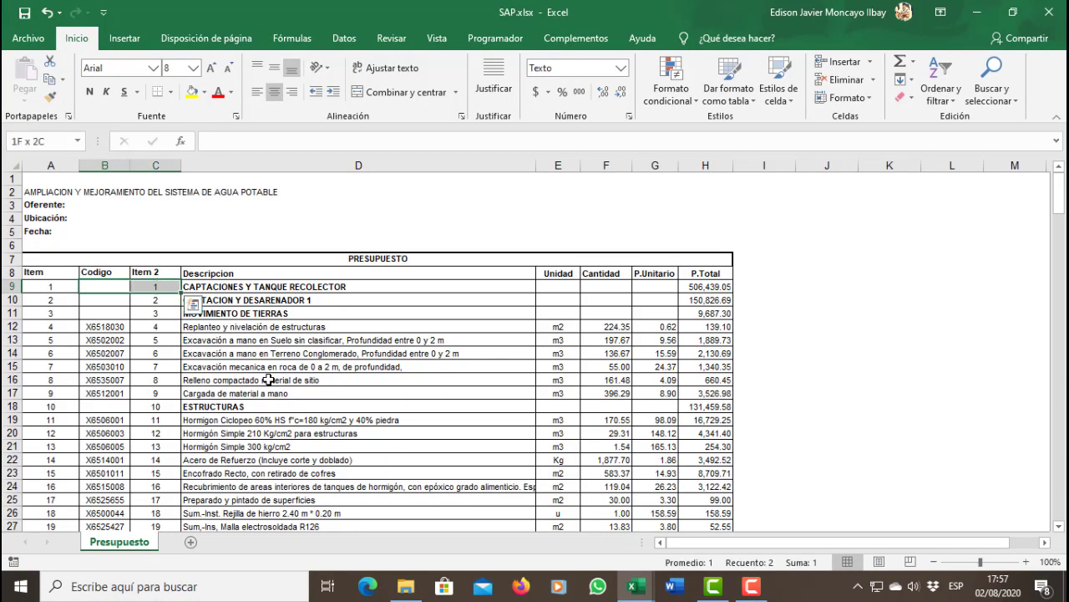
key(shift+Page_Down)
key(shift+Page_Down)
key(shift+Page_Down)
key(shift+Page_Down)
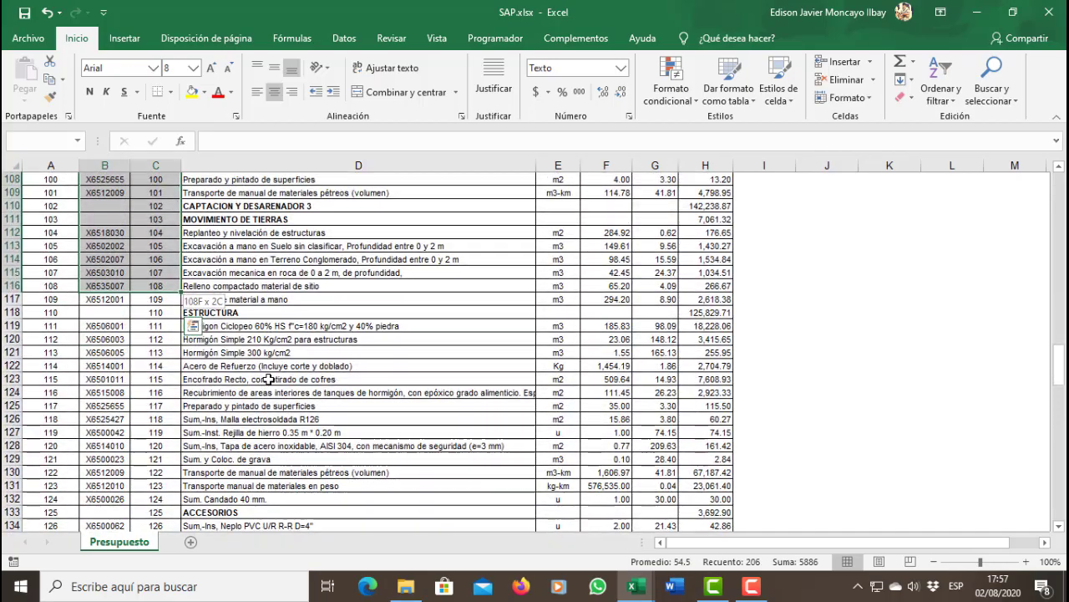
key(Up)
Clear the existing codes from the Codigo column in cells B10 to B209.
key(Down)
key(Down)
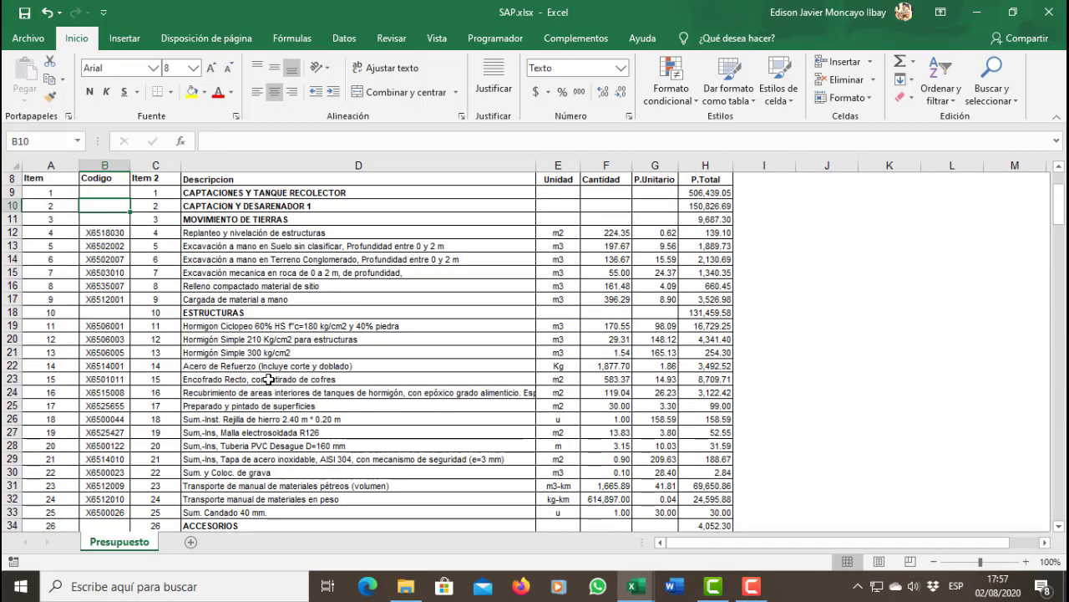
key(shift+Page_Down)
key(shift+Page_Down)
key(shift+Page_Down)
key(shift+Page_Down)
key(shift+Page_Down)
key(shift+Page_Down)
key(shift+Page_Down)
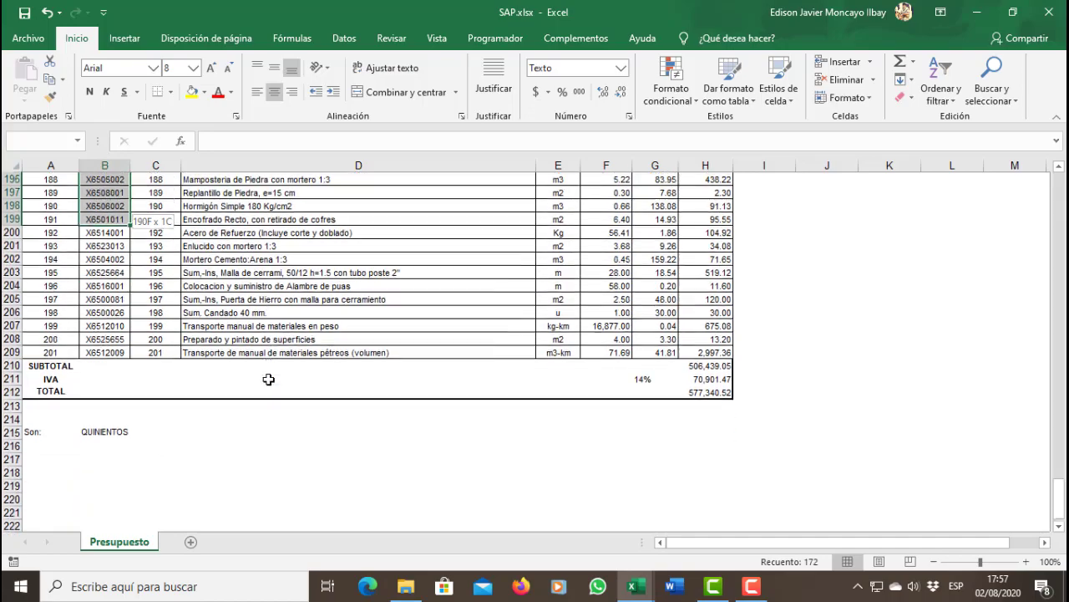
key(shift+Down)
key(shift+Down)
key(shift+Down)
key(shift+Down)
key(shift+Down)
key(shift+Down)
key(shift+Down)
key(shift+Down)
key(shift+Down)
key(shift+Down)
key(Up)
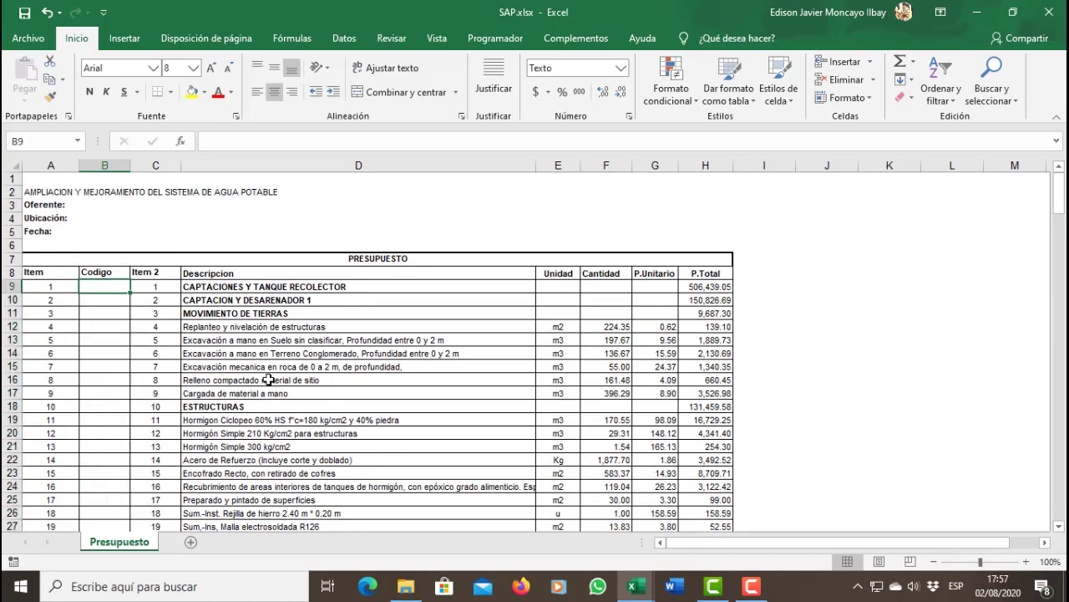
Copy the Item 2 numbers from C9 to C209 into the Codigo column, starting at B9.
key(Right)
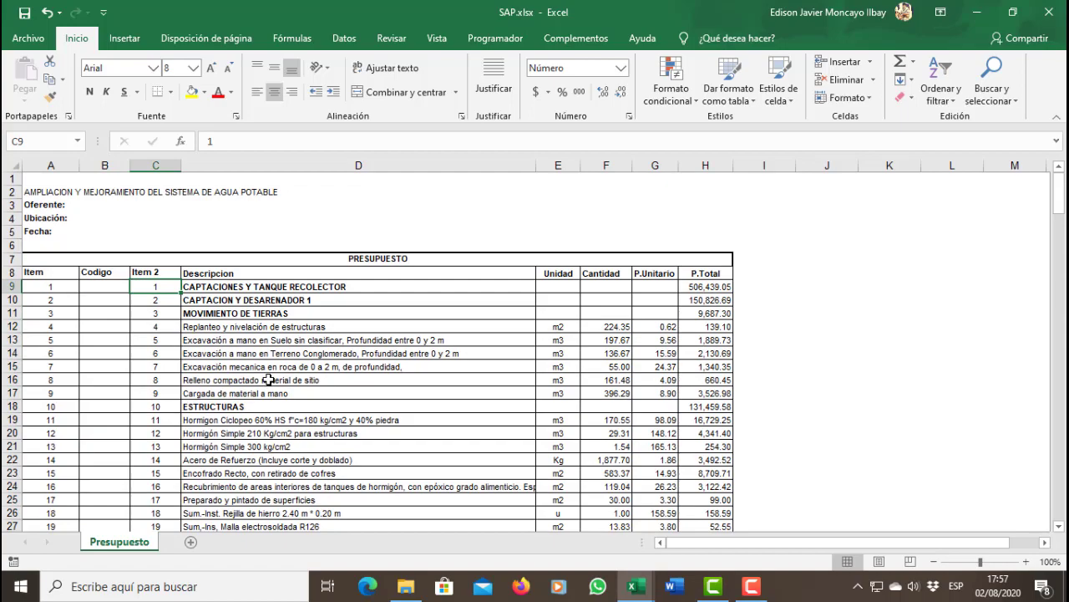
key(ctrl+shift+Down)
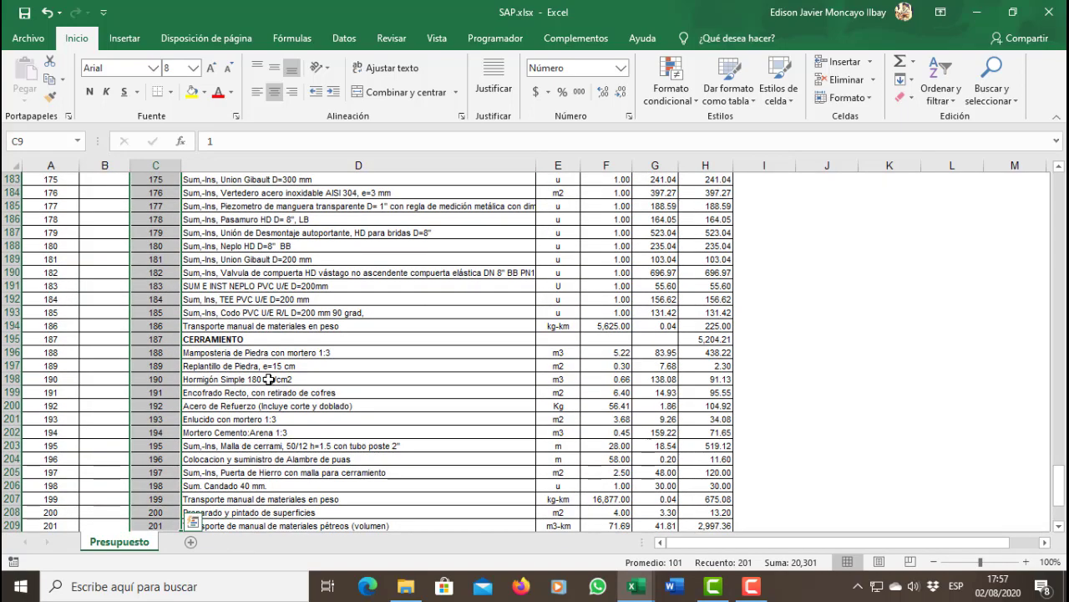
key(ctrl+c)
key(Left)
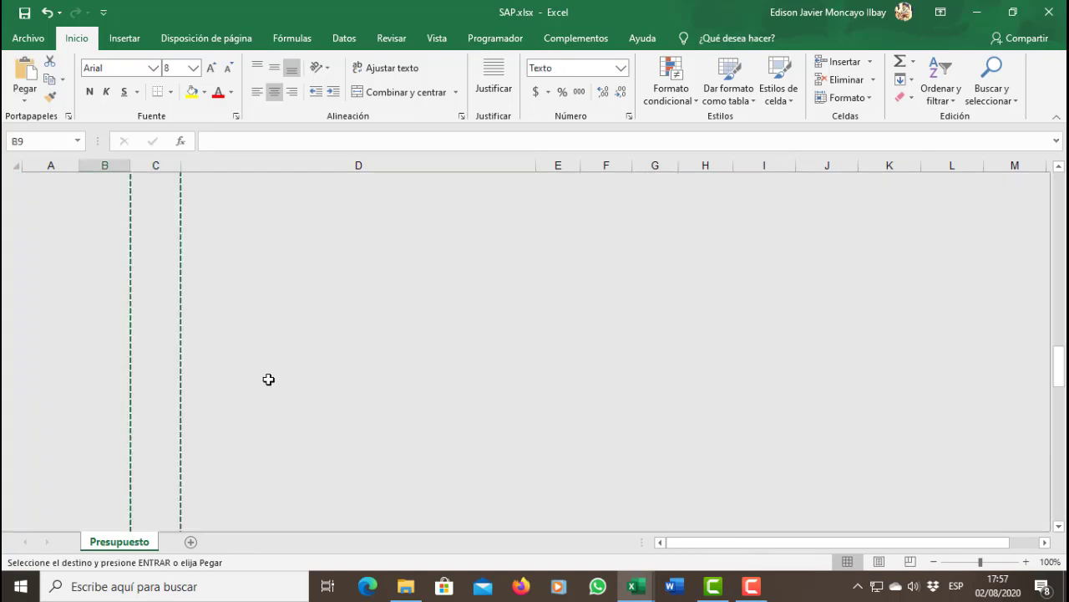
key(Up)
key(Down)
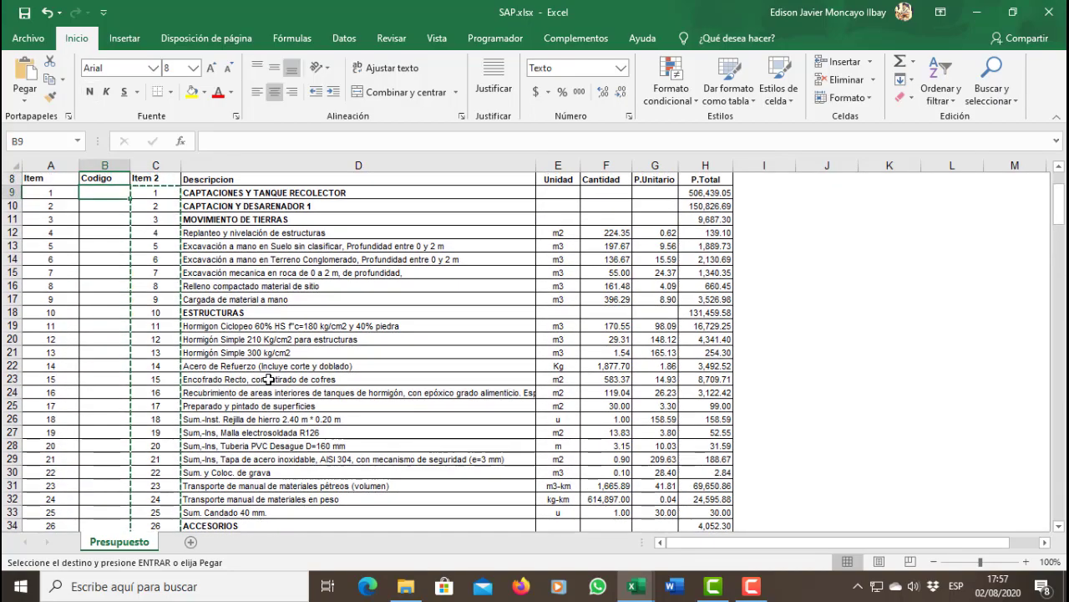
key(Return)
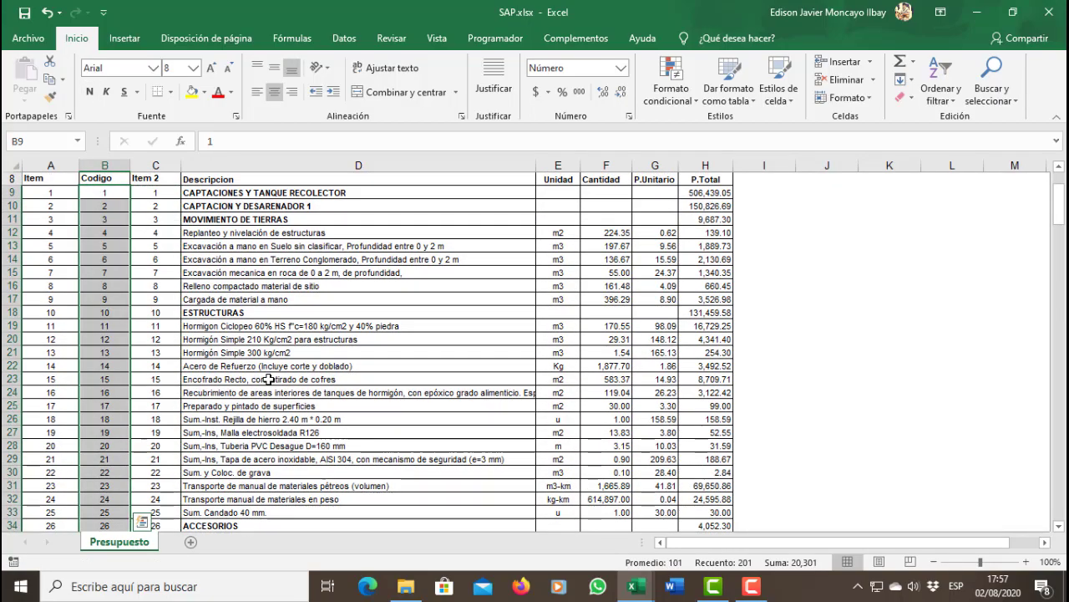
Examine the Codigo, Item 2, Descripcion and Cantidad columns in the first rows of the budget table.
key(Up)
key(Up)
key(Up)
key(Up)
key(Down)
key(Down)
key(Down)
key(Right)
key(Right)
key(Right)
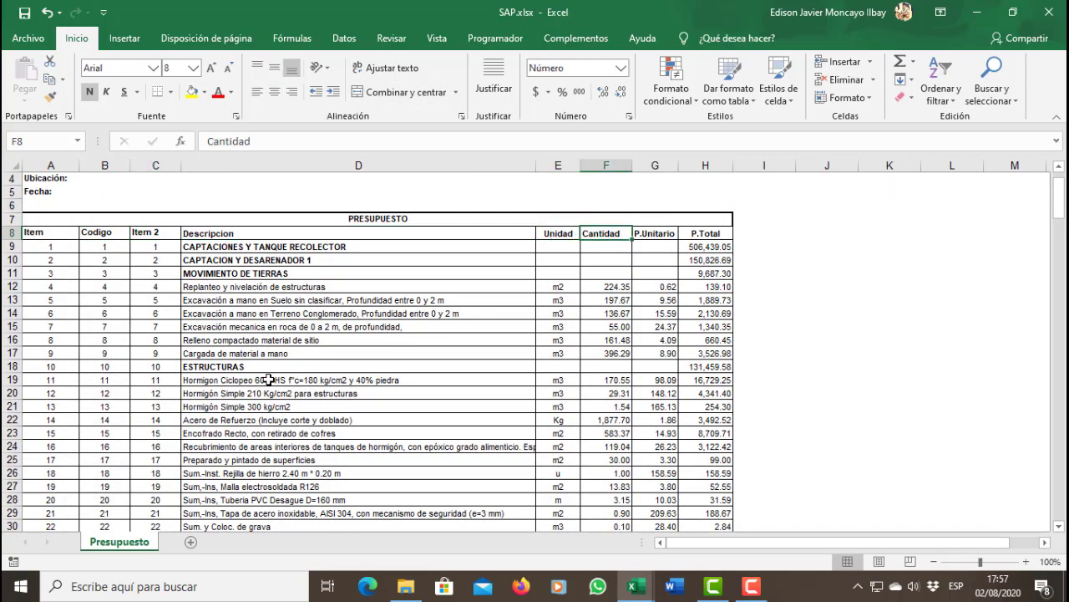
key(Down)
key(Down)
key(Down)
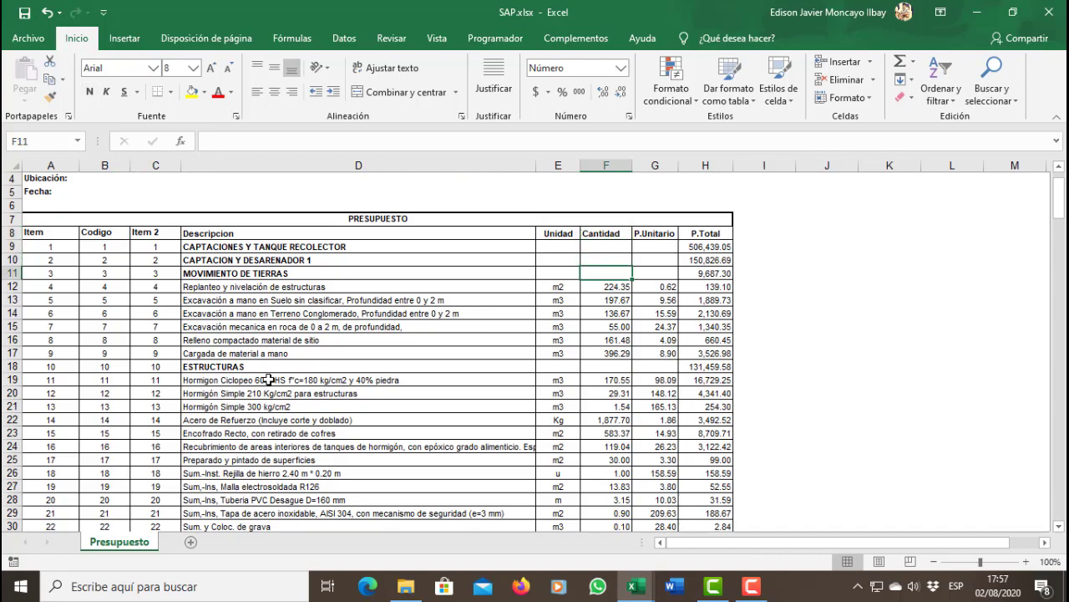
key(Left)
key(Left)
key(Left)
key(Up)
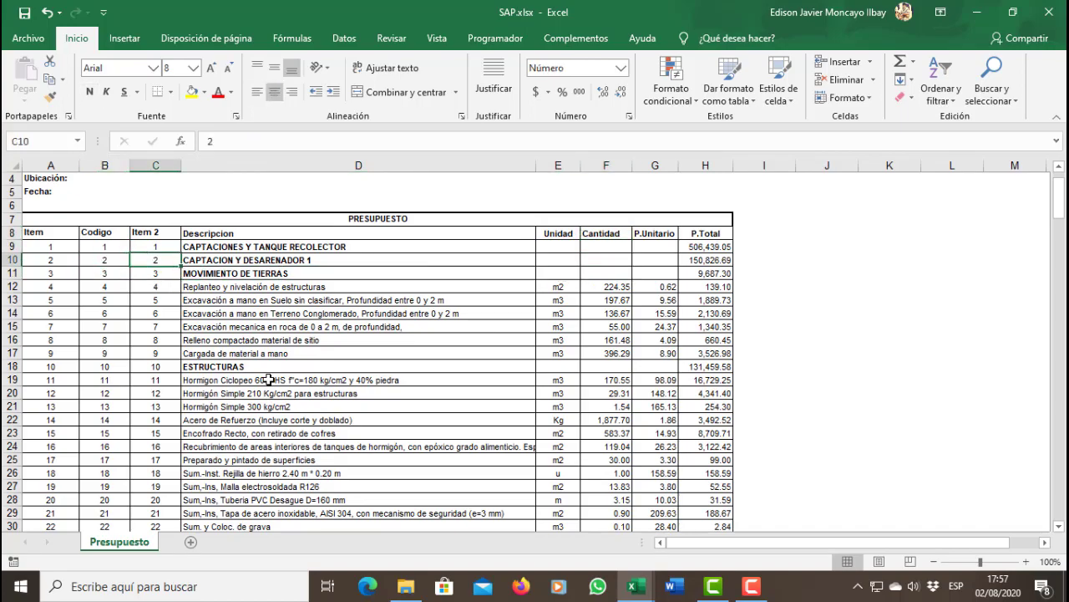
key(Right)
key(Up)
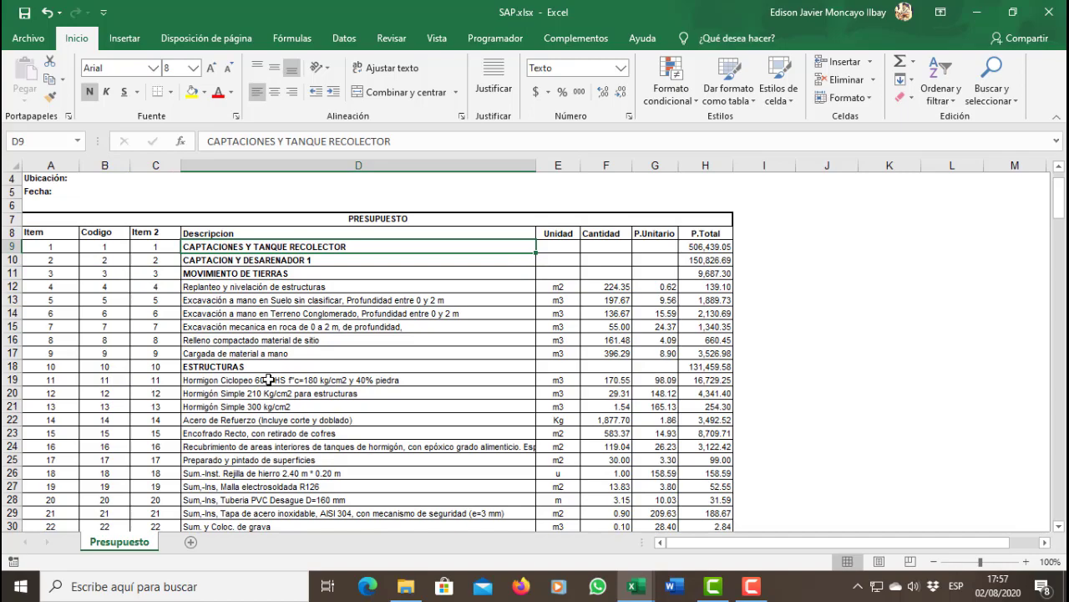
key(Down)
key(Down)
key(Left)
key(Left)
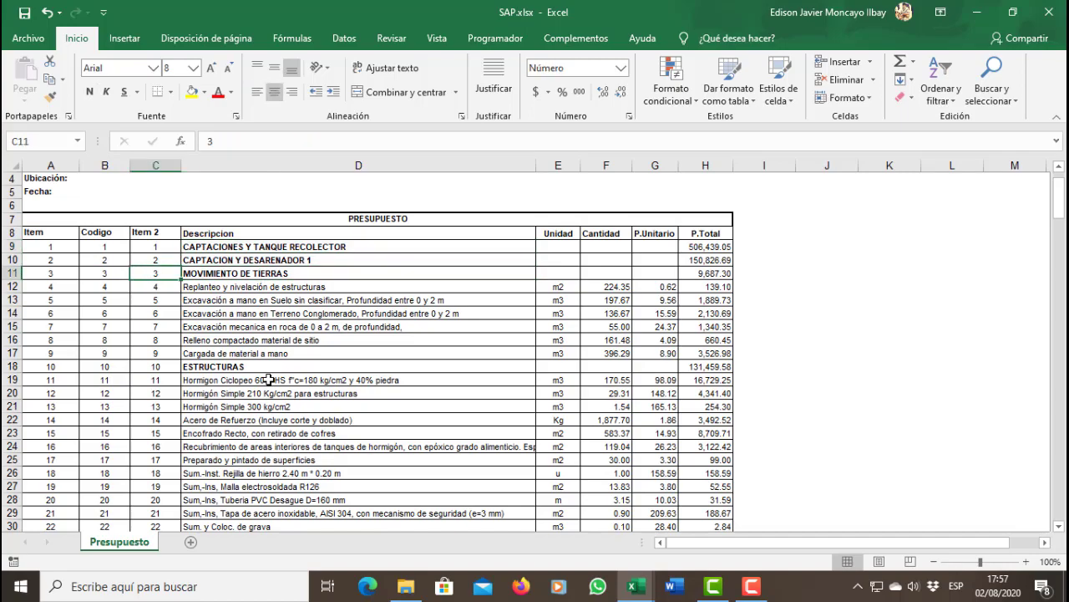
key(Up)
key(Up)
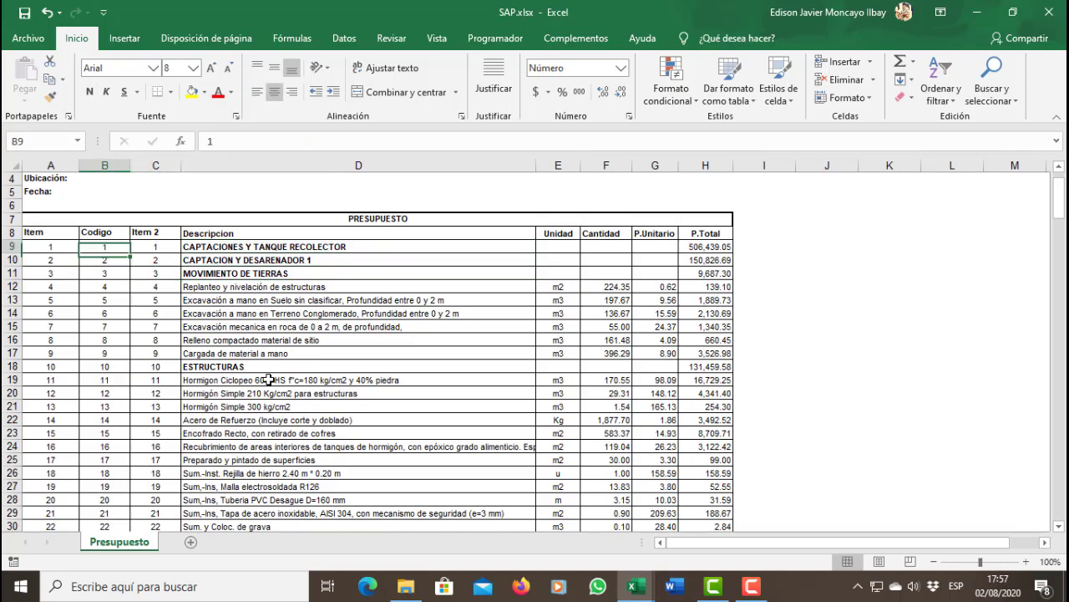
key(Right)
key(Right)
key(Left)
key(Left)
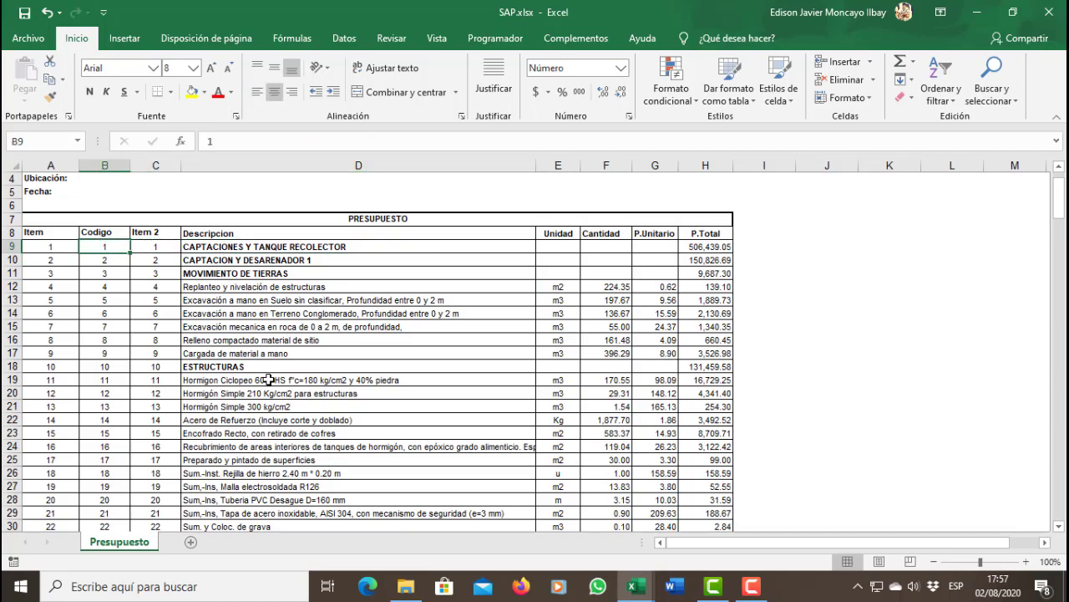
Clear the Codigo values of the three bold heading rows in cells B9, B10 and B11.
key(Down)
key(Down)
key(Delete)
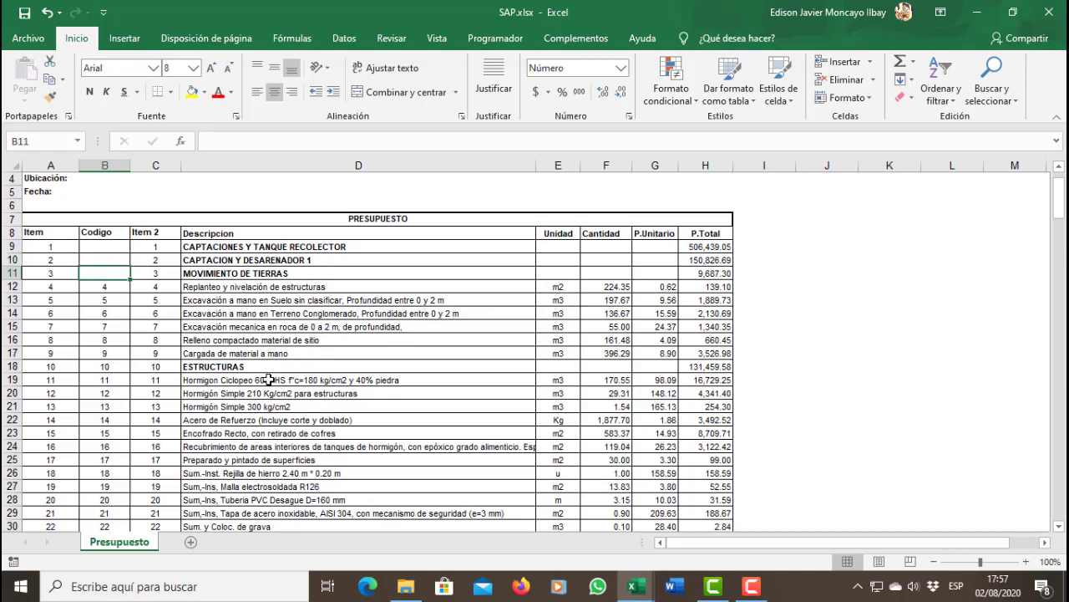
key(Down)
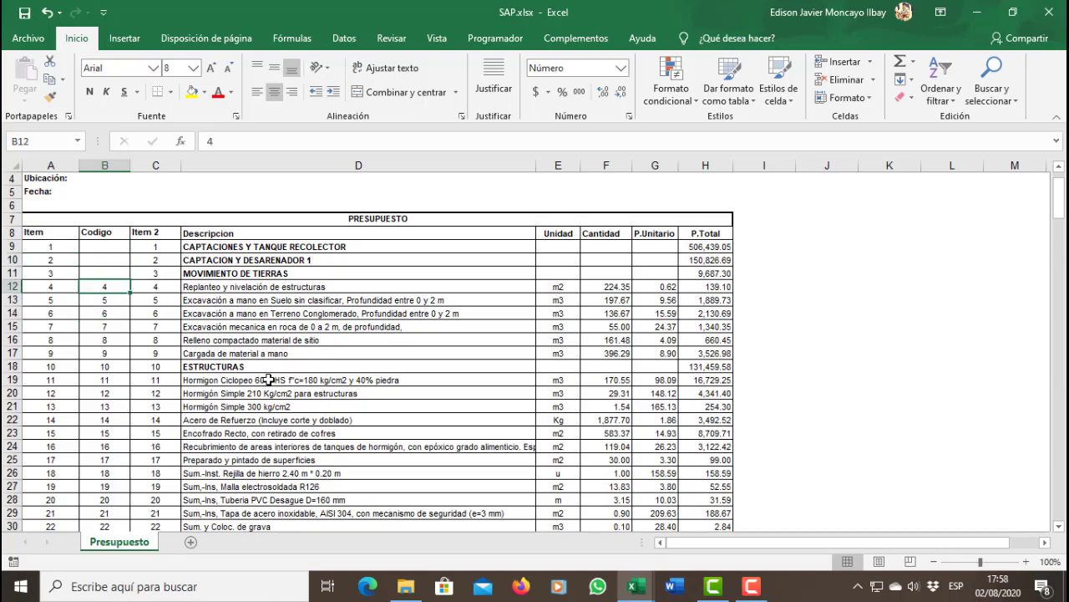
Clear the Codigo value of the ESTRUCTURAS heading row in cell B18.
key(Down)
key(Down)
key(Down)
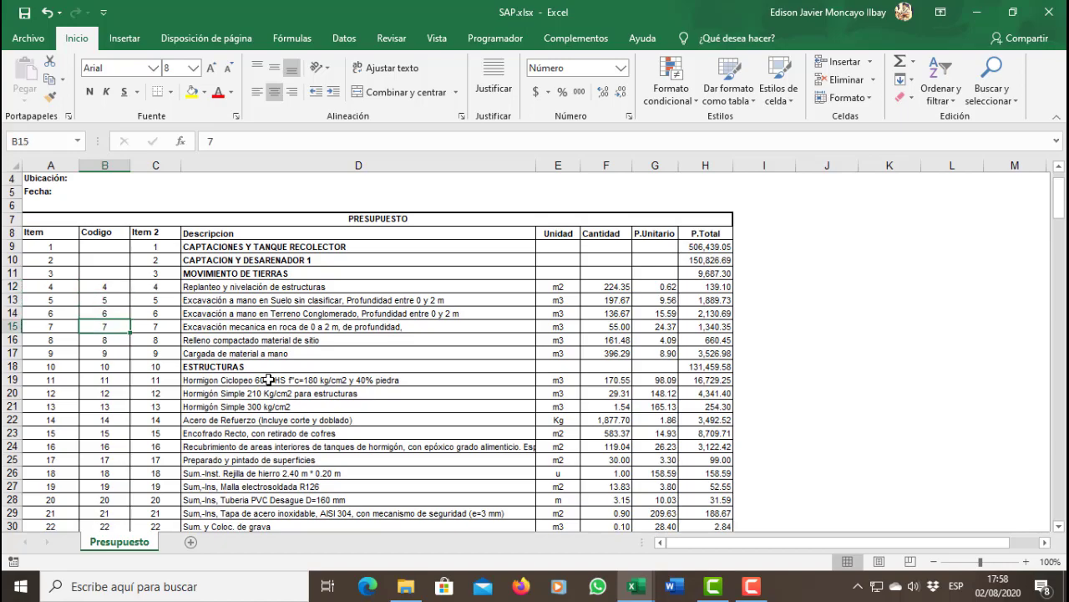
key(Down)
key(Down)
key(Down)
key(Down)
key(Down)
key(Down)
key(Down)
key(Down)
key(Down)
key(Down)
key(Down)
key(Down)
key(Down)
key(Down)
key(Down)
key(Down)
key(Down)
key(Down)
key(Down)
key(Down)
key(Down)
key(Up)
key(Up)
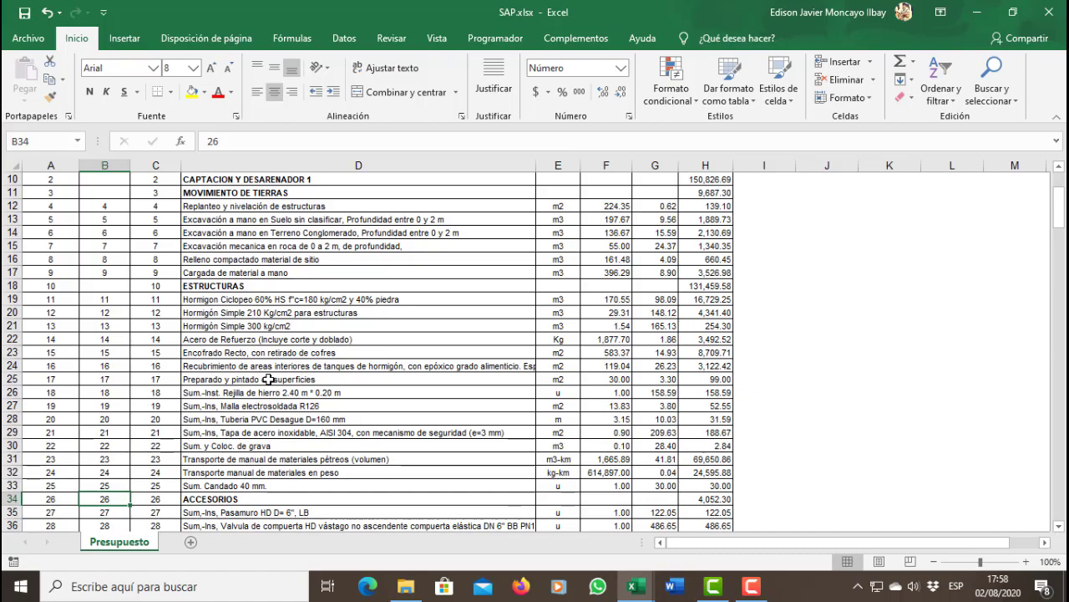
Clear the Codigo value of the ACCESORIOS heading row in cell B34.
scroll(614, 382, up, 3)
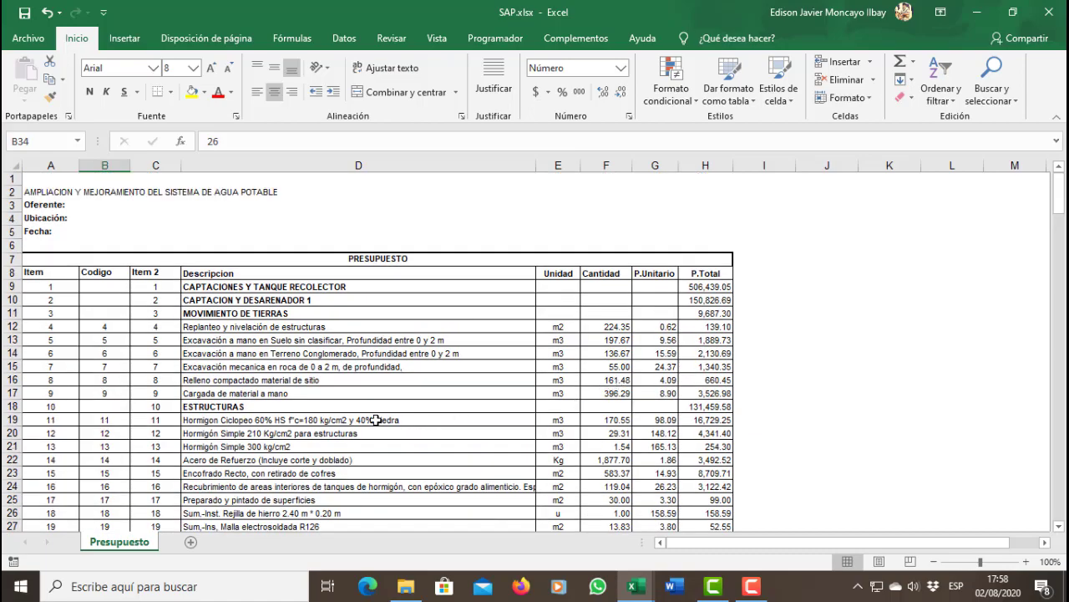
scroll(222, 379, down, 5)
scroll(222, 380, down, 3)
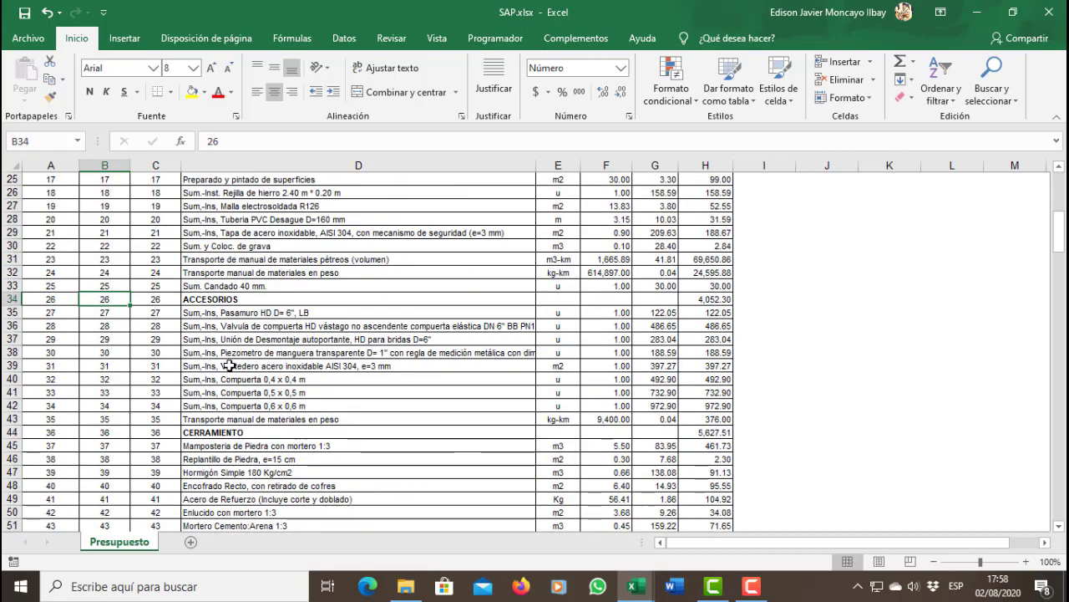
key(Down)
key(Down)
key(Down)
key(Down)
key(Down)
key(Down)
key(Down)
key(Down)
key(Down)
key(Down)
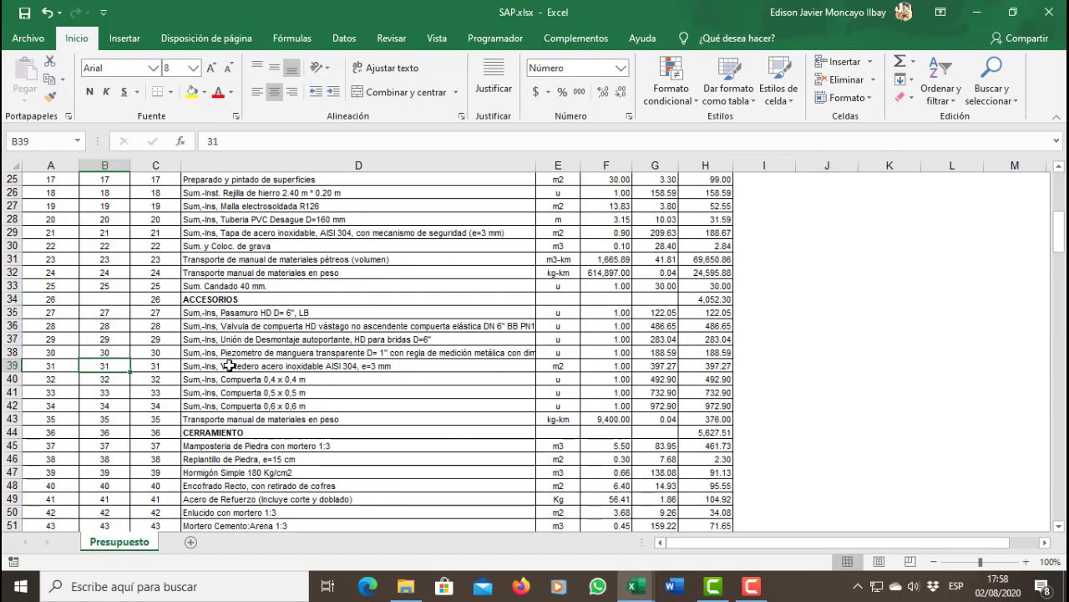
Clear the Codigo value of the CERRAMIENTO heading row in cell B44.
key(Down)
key(Down)
key(Down)
key(Down)
key(Down)
key(Down)
key(Down)
key(Down)
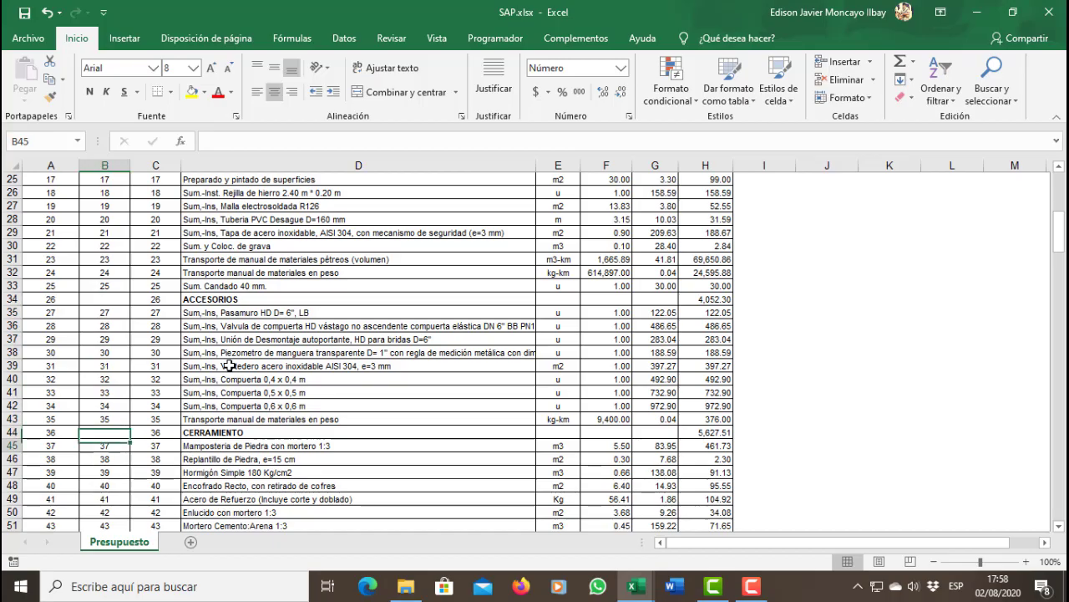
Clear the Codigo values of the CAPTACION Y DESARENADOR 2 and MOVIMIENTO DE TIERRAS headings in cells B59 and B60.
key(Down)
key(Down)
key(Down)
key(Down)
key(Down)
key(Down)
key(Down)
key(Down)
key(Down)
key(Down)
key(Down)
key(Down)
key(Down)
key(Down)
key(Down)
key(Down)
key(Down)
key(Down)
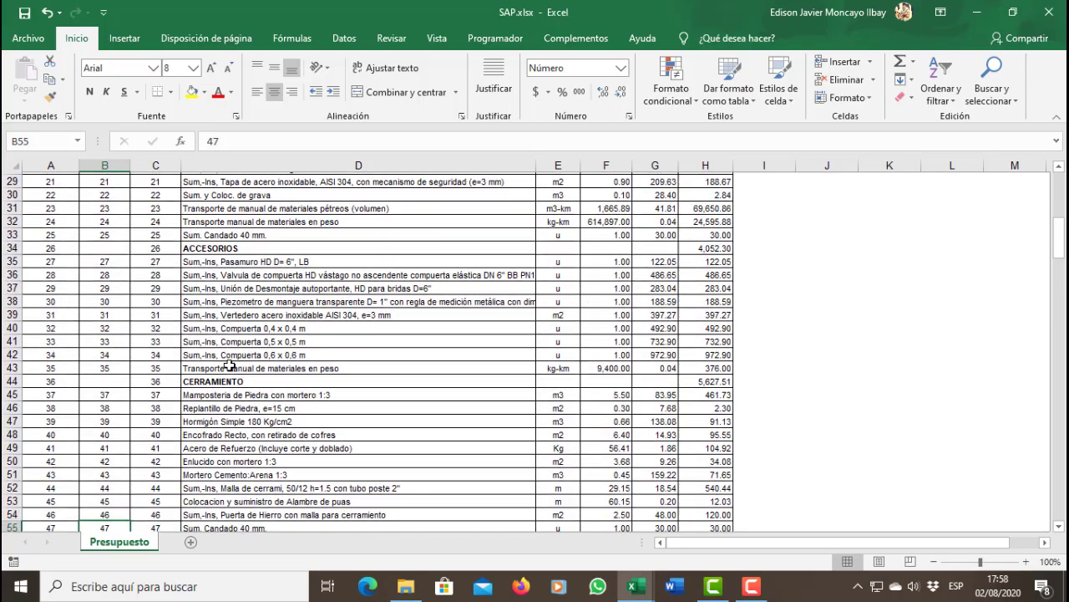
key(Up)
key(Up)
key(Up)
key(Up)
key(Up)
key(Up)
key(Up)
key(Up)
key(Up)
key(Up)
key(Up)
key(Up)
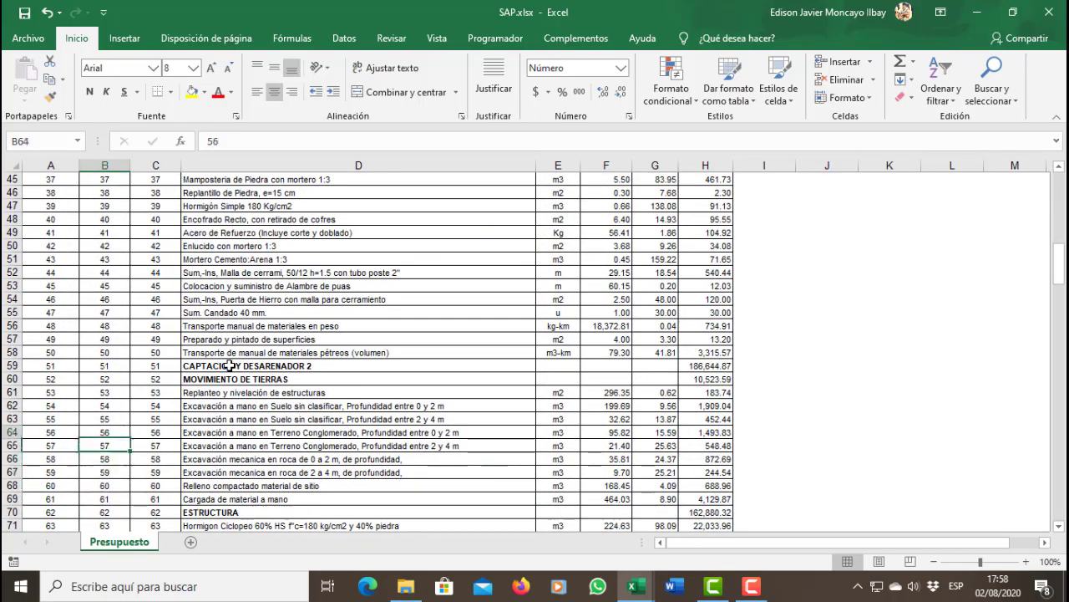
key(Down)
key(Down)
key(Delete)
Clear the Codigo value of the ESTRUCTURA heading row in cell B70.
key(Down)
key(Down)
key(Down)
key(Down)
key(Down)
key(Down)
key(Down)
key(Down)
key(Down)
key(Down)
key(Delete)
Clear the Codigo value of the ACCESORIOS heading row in cell B85.
key(Down)
key(Down)
key(Down)
key(Down)
key(Down)
key(Down)
key(Down)
key(Down)
key(Down)
key(Down)
key(Down)
key(Down)
key(Down)
key(Down)
key(Down)
key(Down)
key(Down)
key(Down)
key(Down)
key(Down)
key(Up)
key(Up)
key(Up)
key(Up)
key(Up)
key(Up)
key(Up)
key(Up)
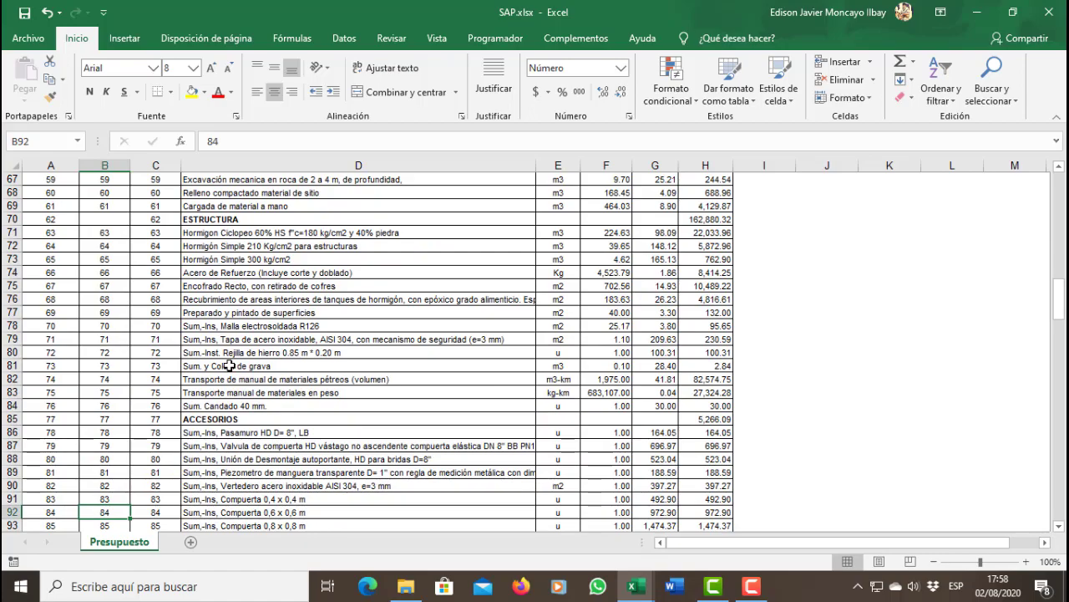
key(Delete)
Clear the Codigo values of the CERRAMIENTO heading in B95 and the CAPTACION Y DESARENADOR 3 heading in B110.
key(Down)
key(Down)
key(Down)
key(Down)
key(Down)
key(Down)
key(Down)
key(Down)
key(Down)
key(Down)
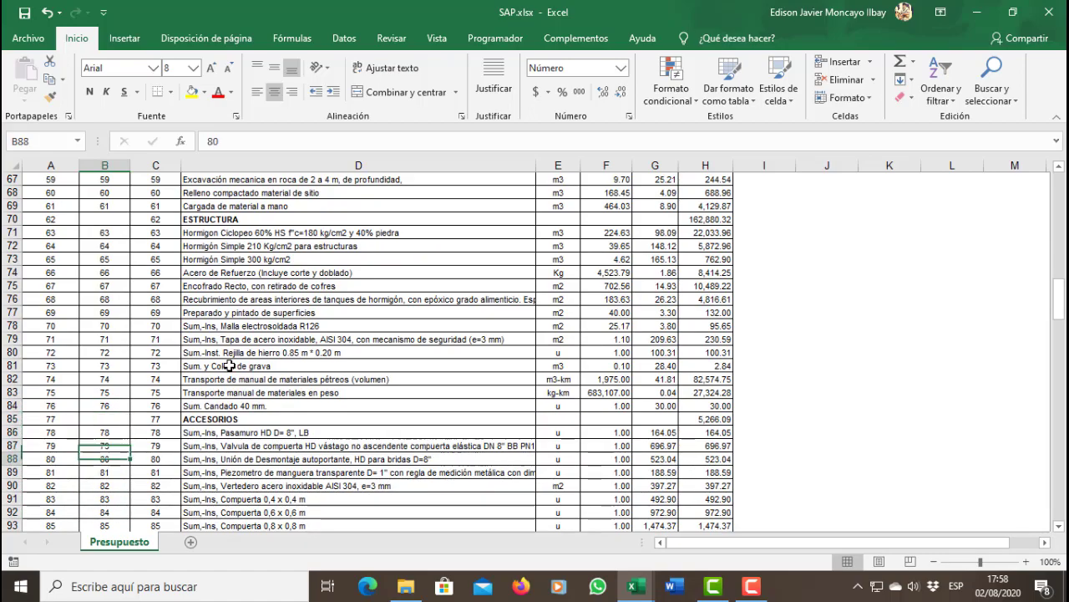
key(Down)
key(Down)
key(Down)
key(Down)
key(Down)
key(Down)
key(Down)
key(Down)
key(Down)
key(Down)
key(Down)
key(Down)
key(Down)
key(Down)
key(Down)
key(Down)
key(Down)
key(Down)
key(Down)
key(Down)
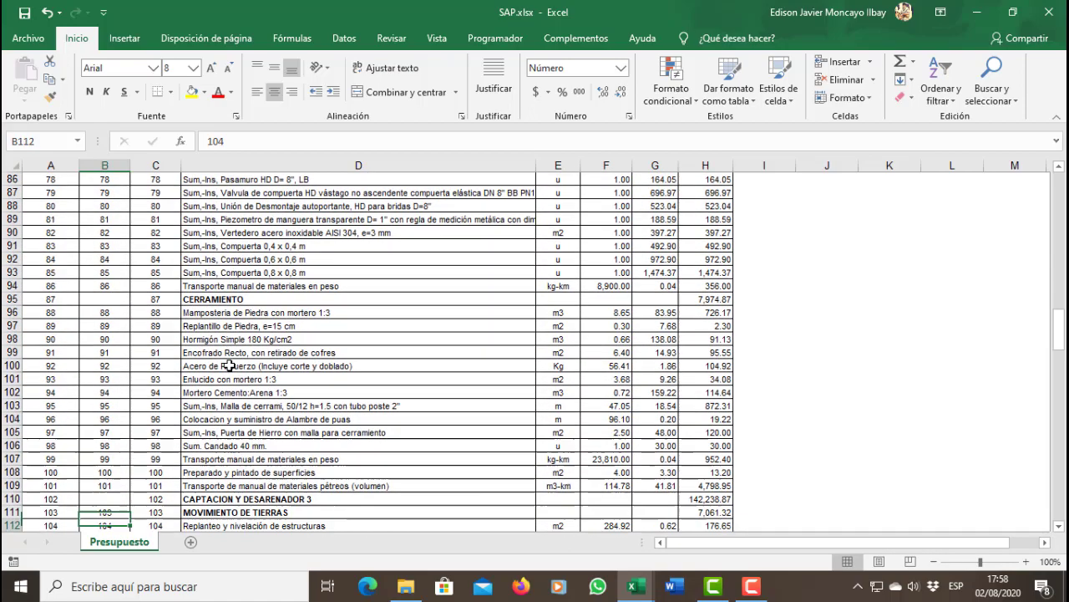
Clear the Codigo values of further heading rows, including CERRAMIENTO in B144, ACCESORIOS in B178 and CERRAMIENTO in B195.
key(Down)
key(Down)
key(Down)
key(Down)
key(Down)
key(Down)
key(Down)
key(Down)
key(Down)
key(Down)
key(Down)
key(Down)
key(Down)
key(Down)
key(Down)
key(Down)
key(Down)
key(Down)
key(Down)
key(Down)
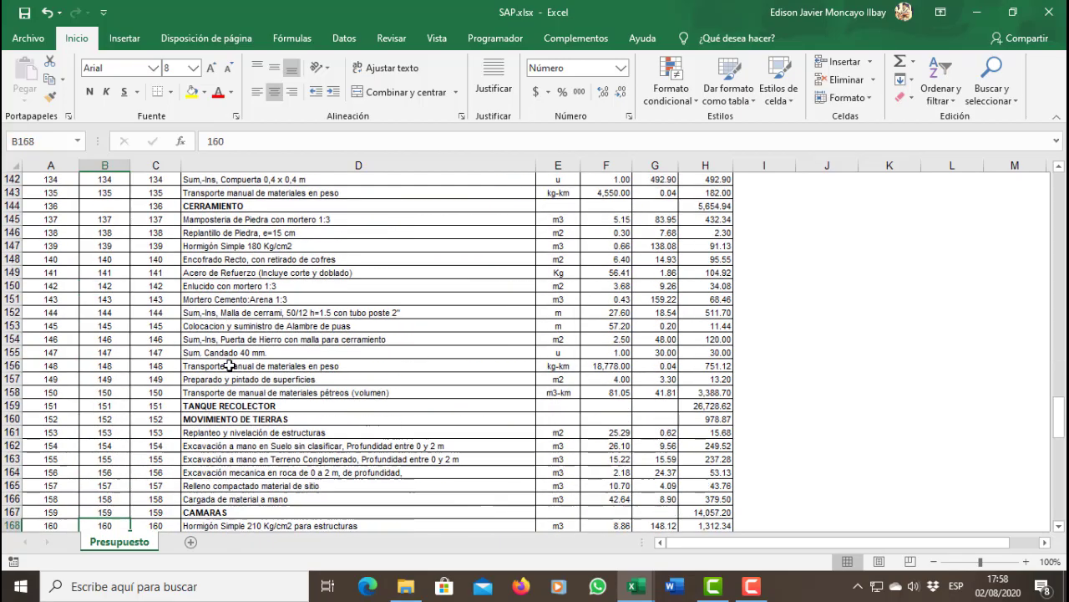
key(Down)
key(Down)
key(Down)
key(Down)
key(Down)
key(Down)
key(Down)
key(Down)
key(Down)
key(Down)
key(Down)
key(Down)
key(Down)
key(Down)
key(Down)
key(Down)
key(Down)
key(Down)
key(Down)
key(Down)
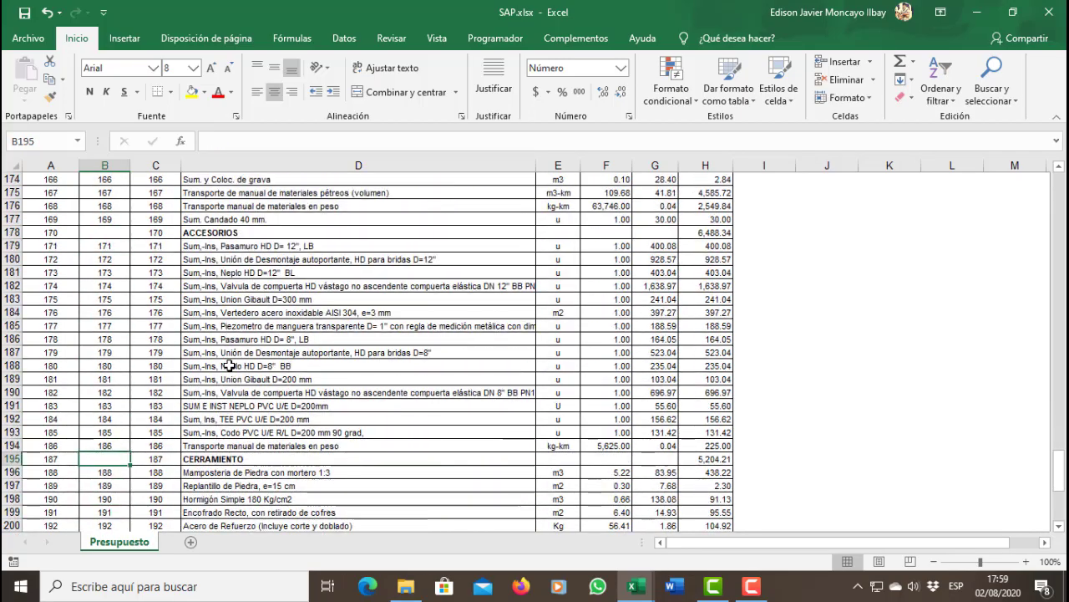
Return to the start of the budget table and check the Codigo column at the first heading rows, from cell B9.
key(Up)
key(Up)
key(Up)
key(Up)
key(Up)
key(Up)
key(Up)
key(Up)
key(Right)
key(ctrl+Up)
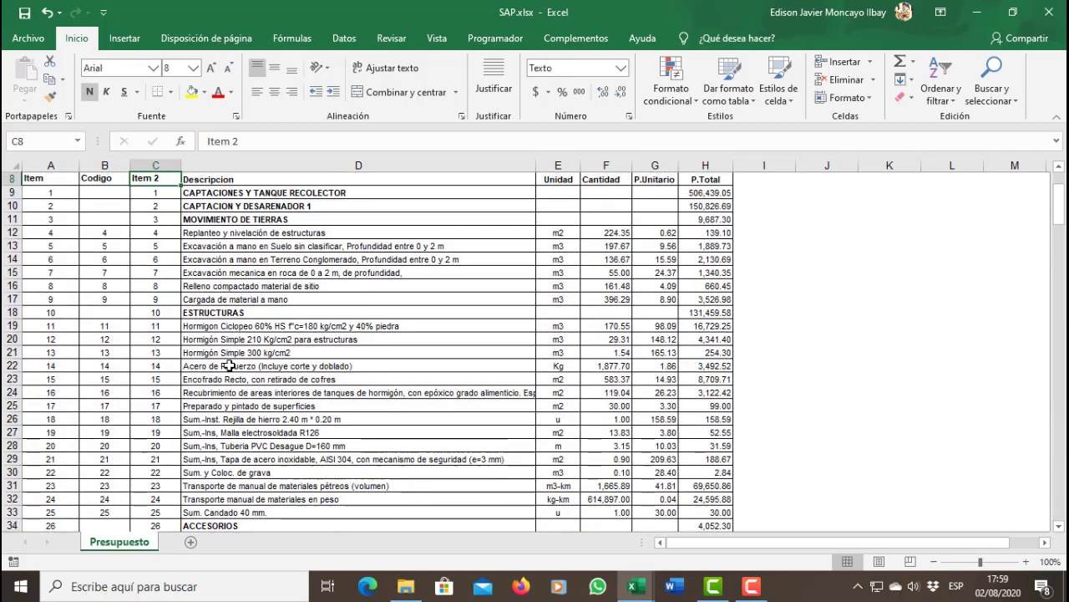
key(Up)
key(Down)
key(Down)
key(Down)
key(Up)
key(Left)
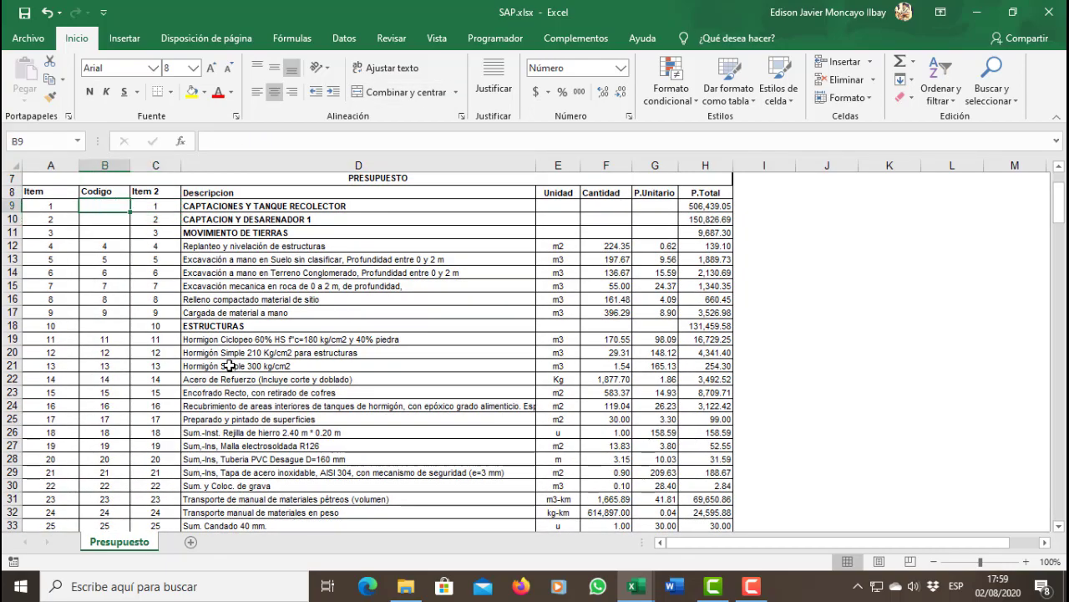
Copy the project title text AMPLIACION Y MEJORAMIENTO DEL SISTEMA DE AGUA POTABLE from cell A2.
scroll(226, 341, up, 2)
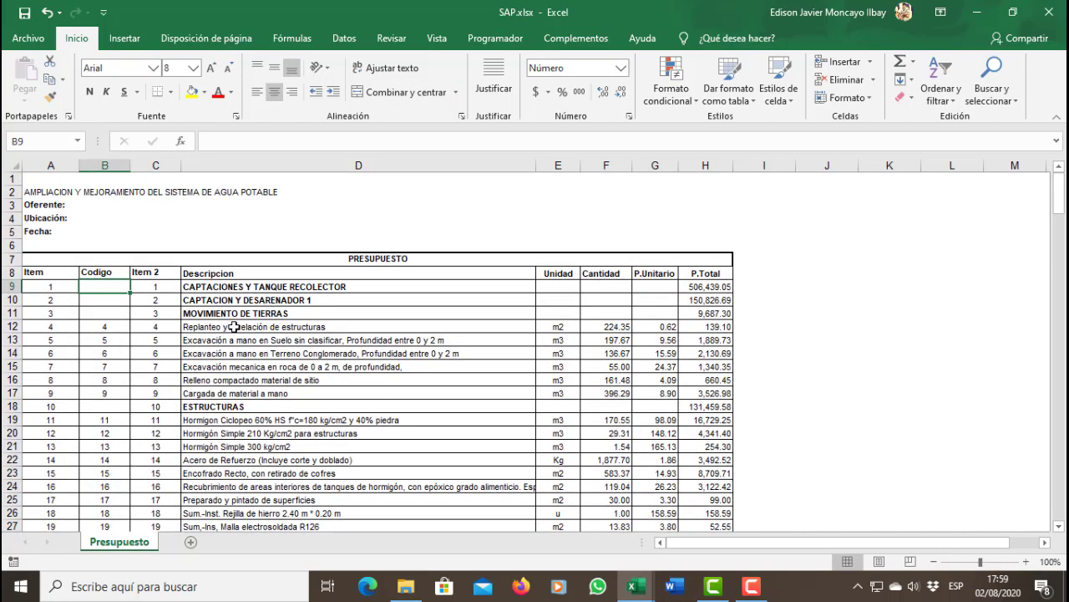
click(58, 194)
key(F2)
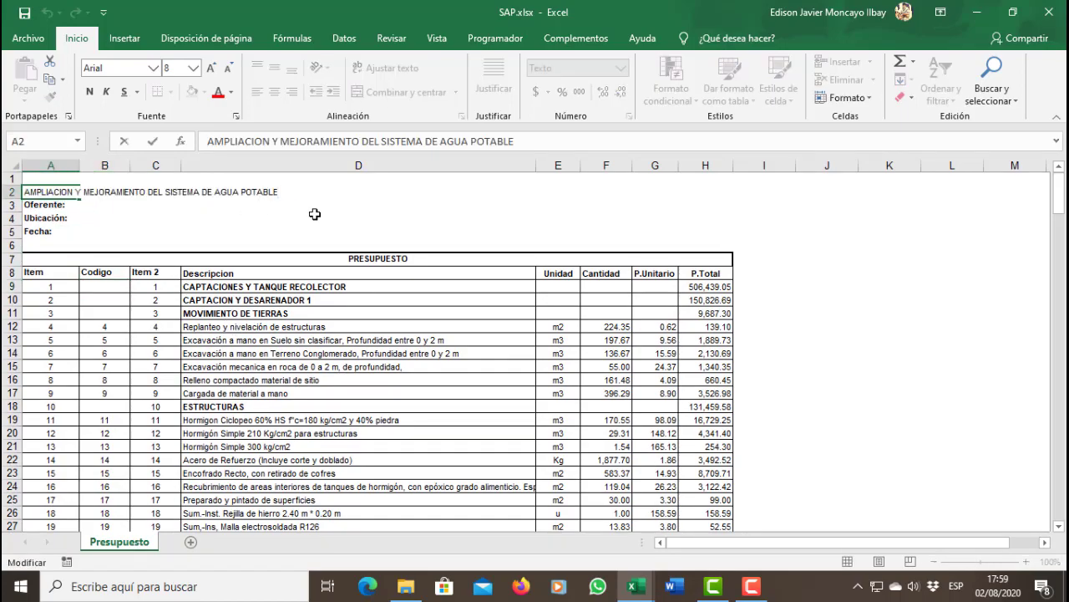
key(shift+Home)
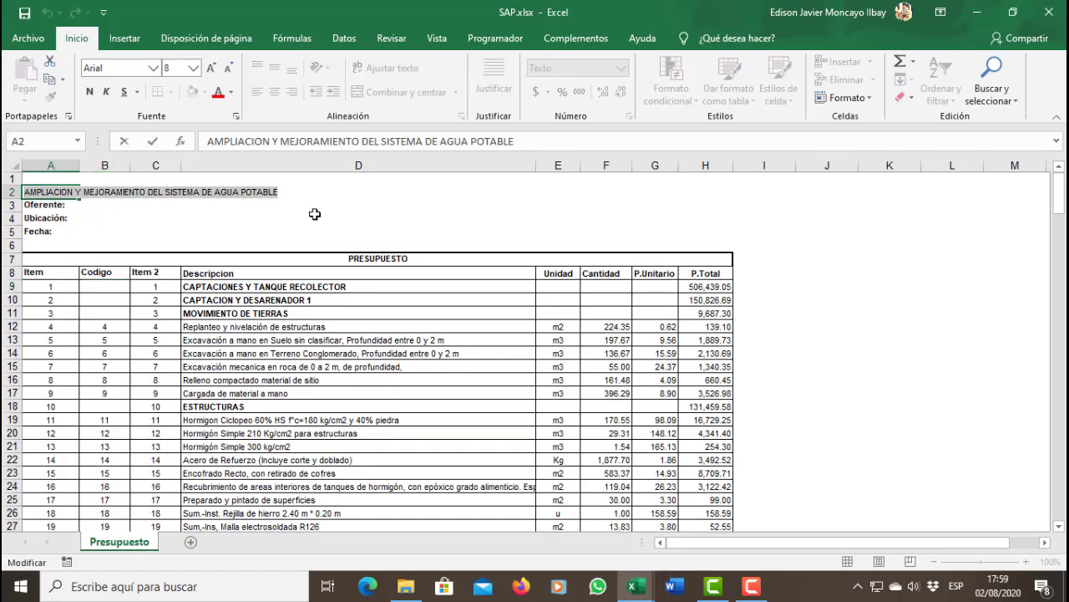
key(ctrl+c)
key(Escape)
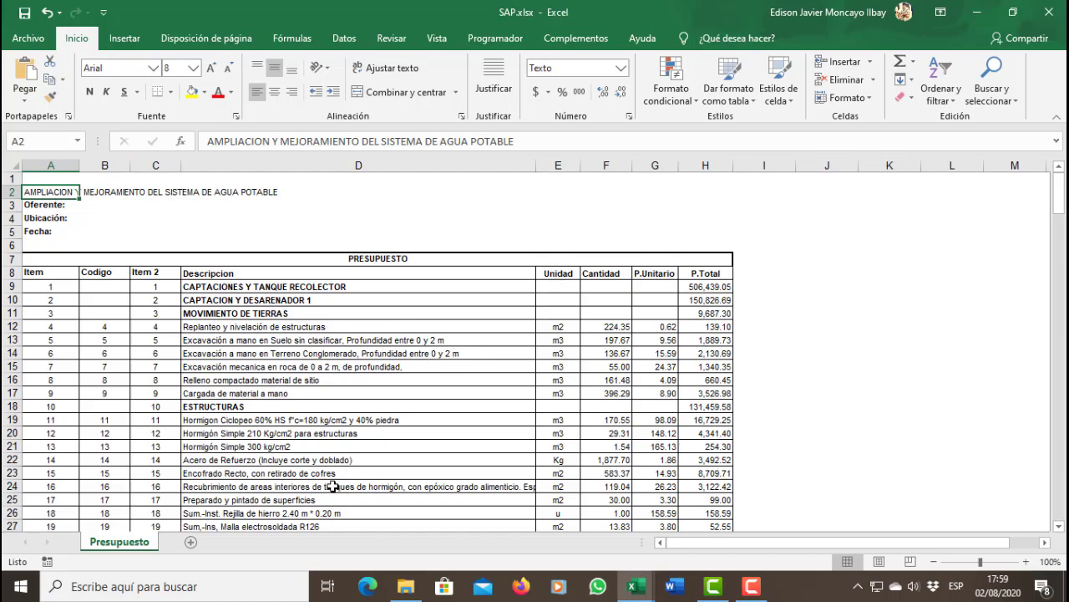
Switch to the PUNIS V10.xlsm workbook and start an import from Excel with SAP.xlsx as the source workbook.
mouse_move(636, 586)
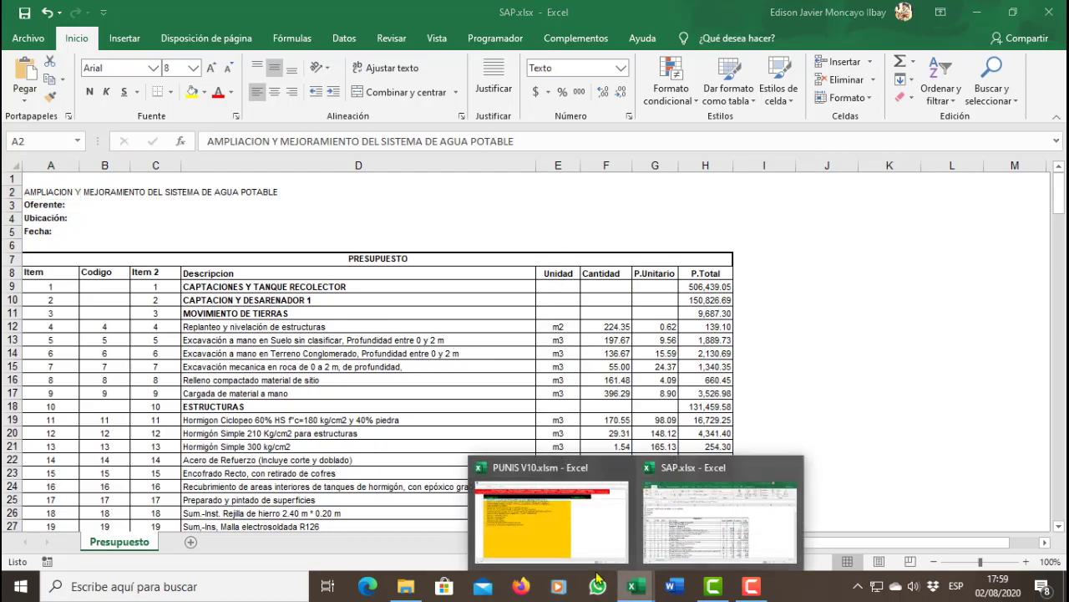
click(565, 553)
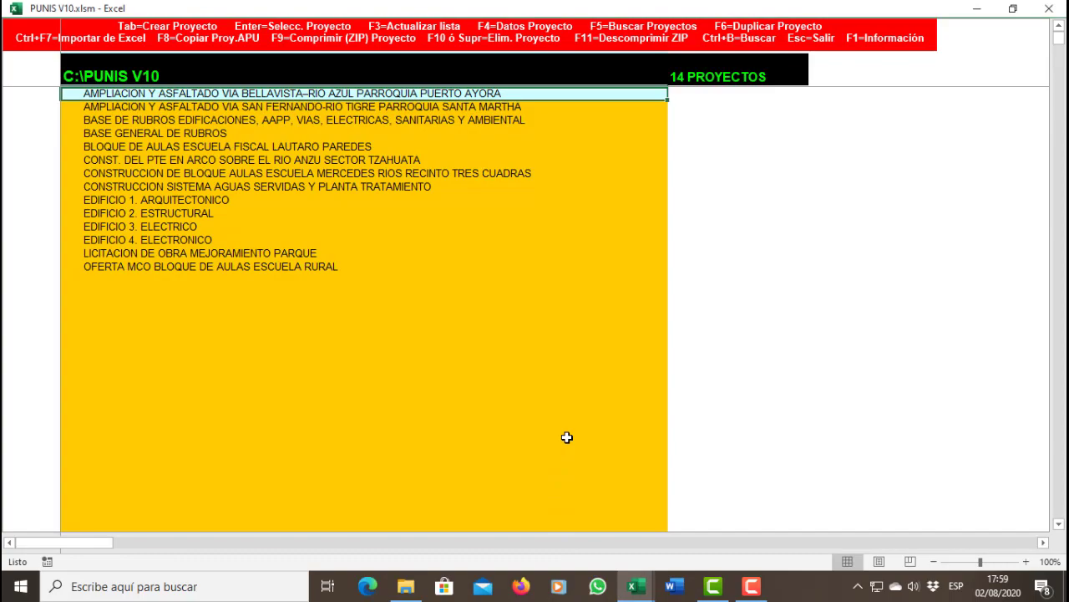
key(ctrl+F7)
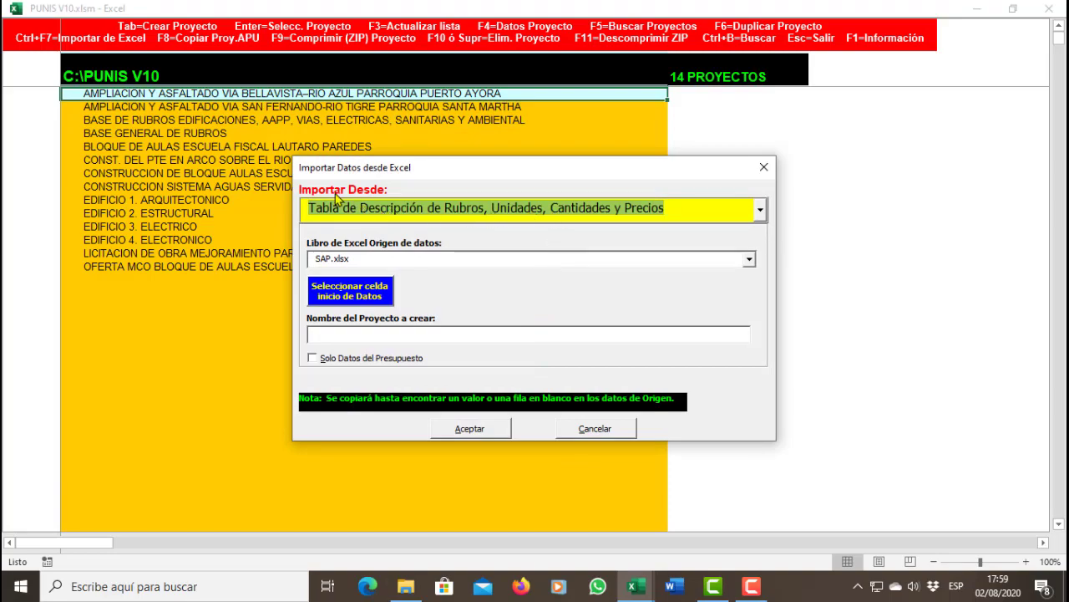
click(540, 261)
click(540, 262)
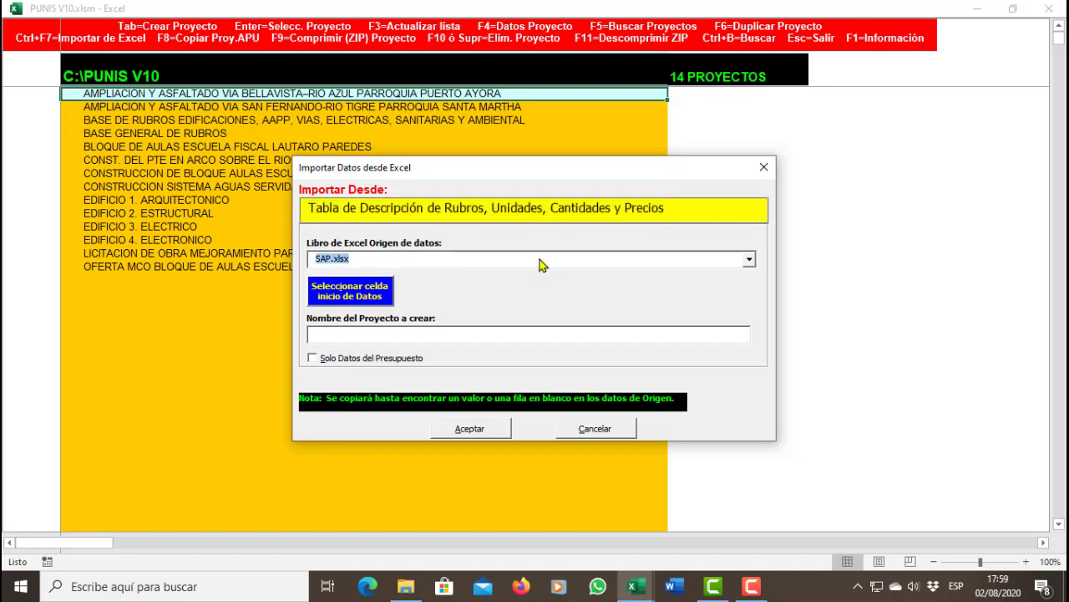
Set cell B9 of the Presupuesto sheet as the start of the data to import.
click(359, 298)
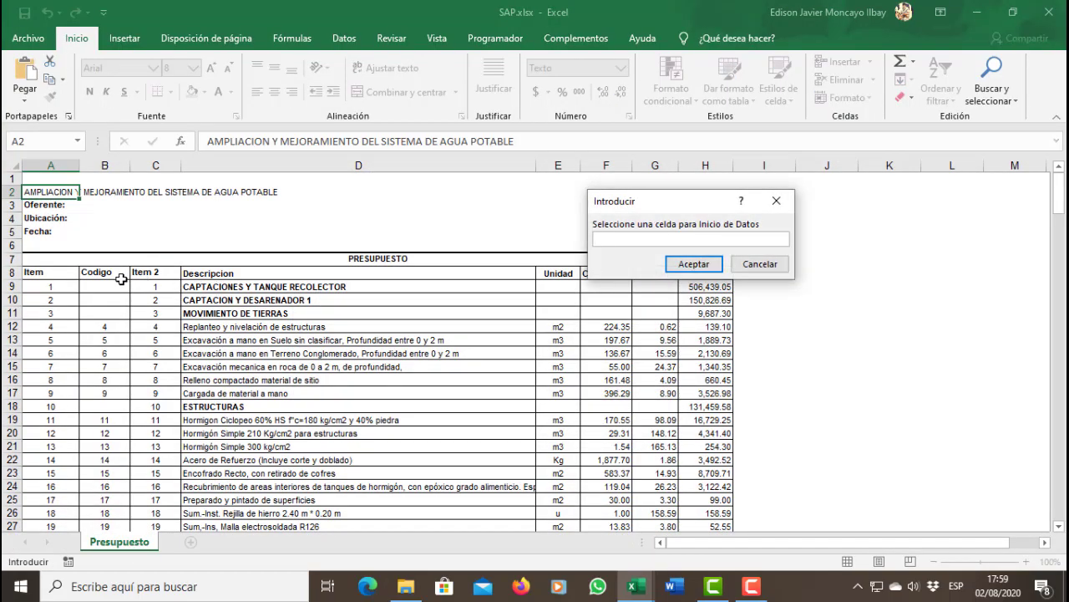
click(112, 286)
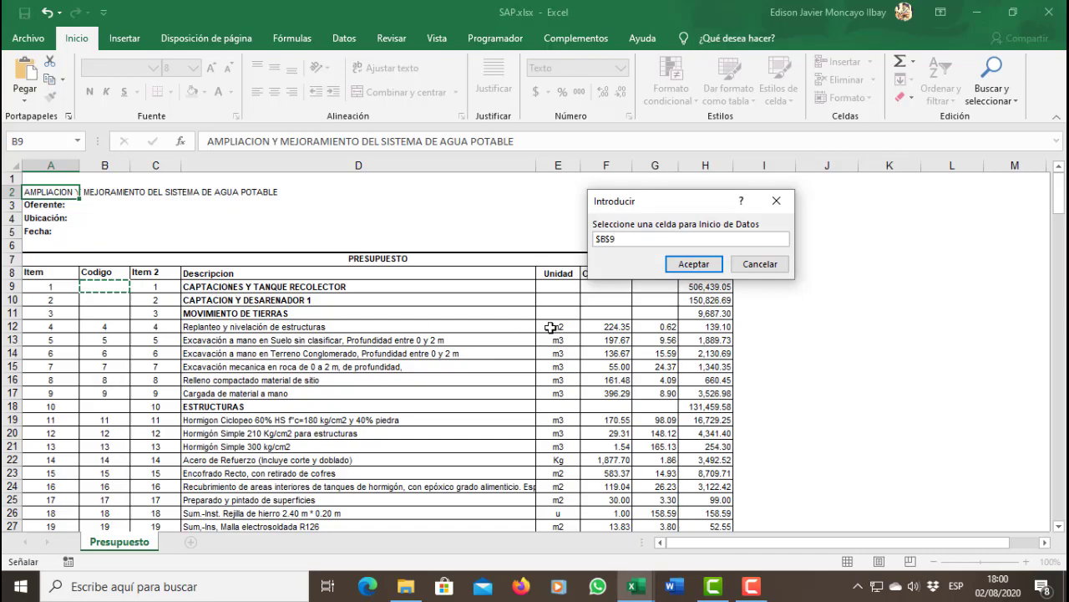
click(691, 266)
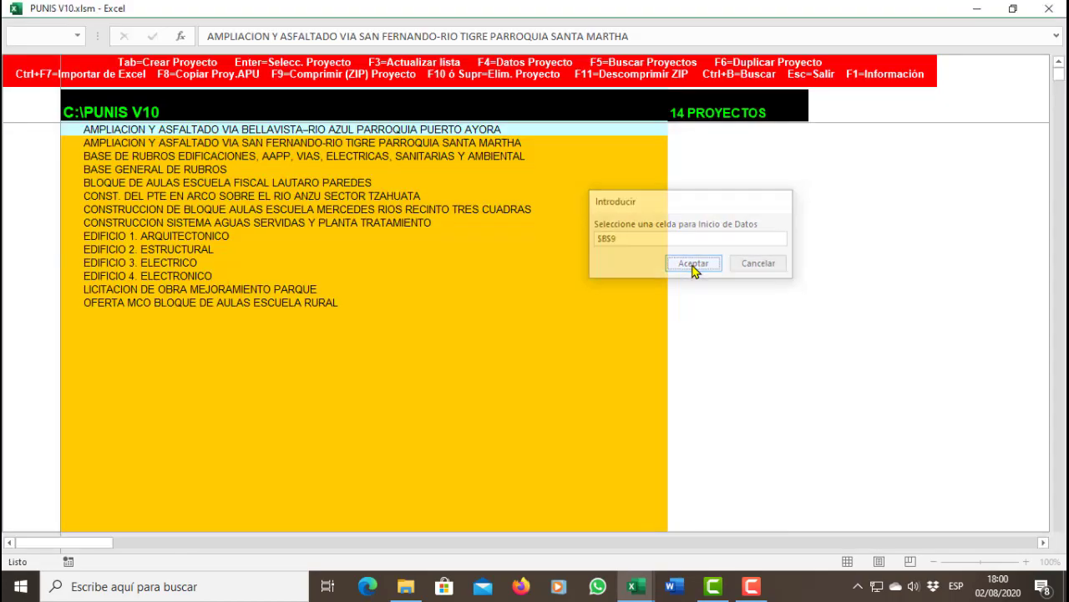
Name the new project AMPLIACION Y MEJORAMIENTO DEL SISTEMA DE AGUA POTABLE, restrict the import to Solo Datos del Presupuesto, and run it.
click(381, 335)
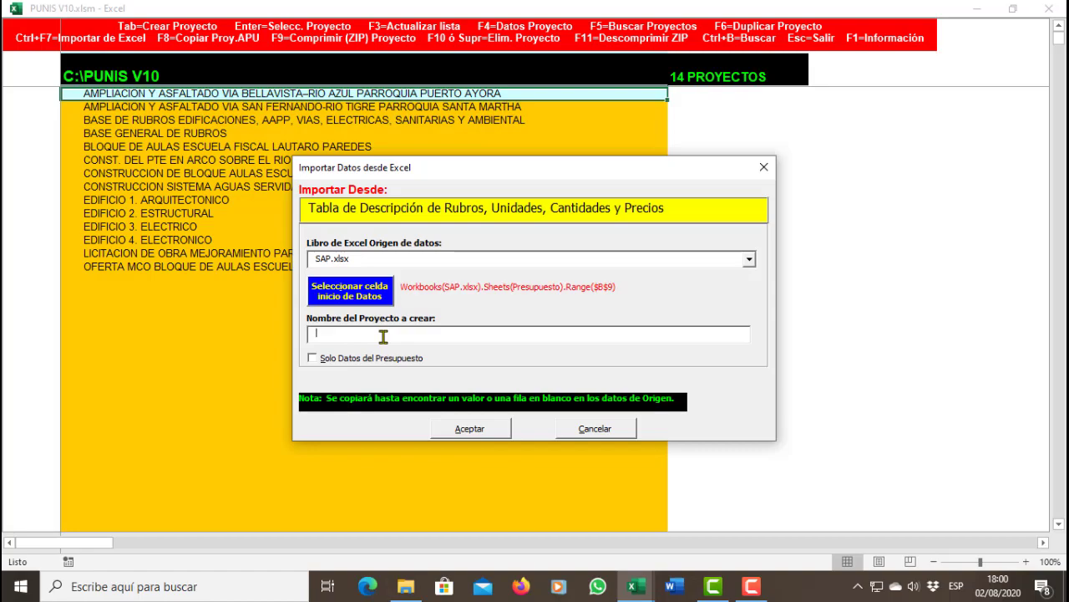
key(ctrl+v)
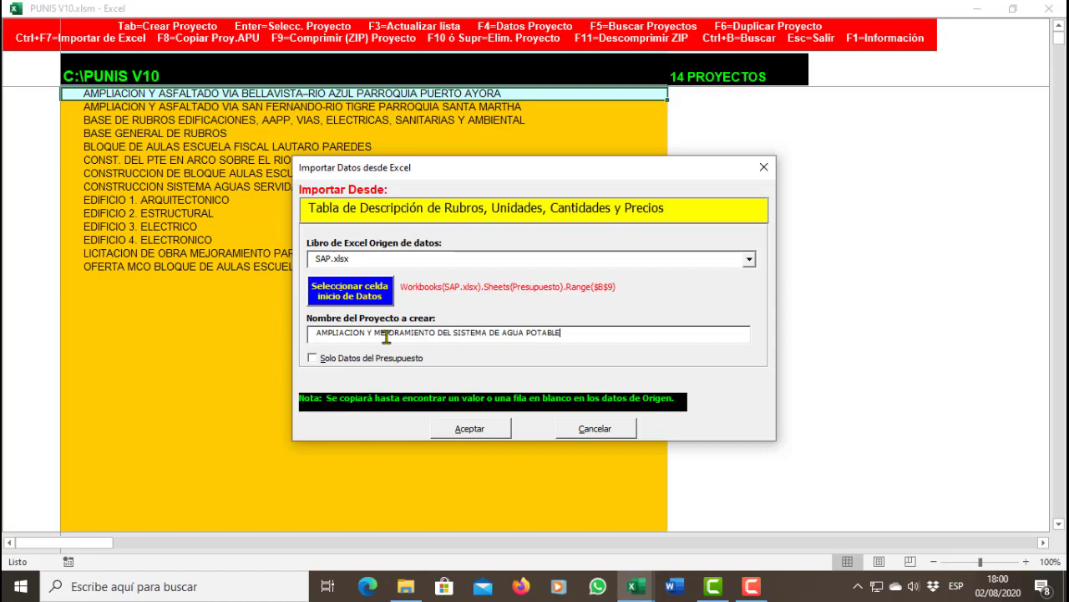
click(346, 360)
click(468, 429)
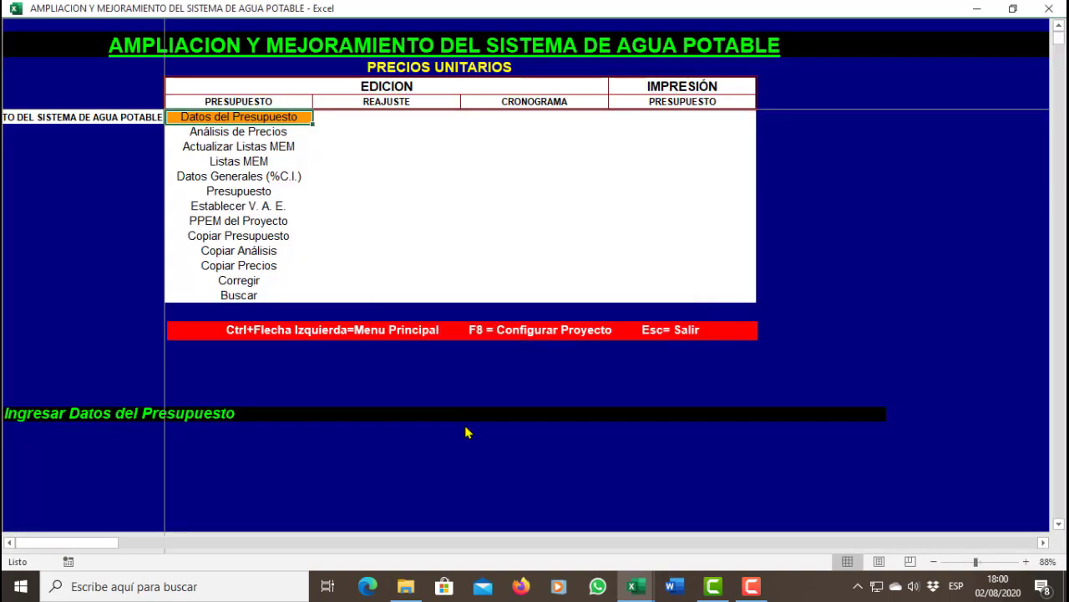
Open the project's Datos del Presupuesto and review the codes, numbers and descriptions of the first imported rows.
key(Return)
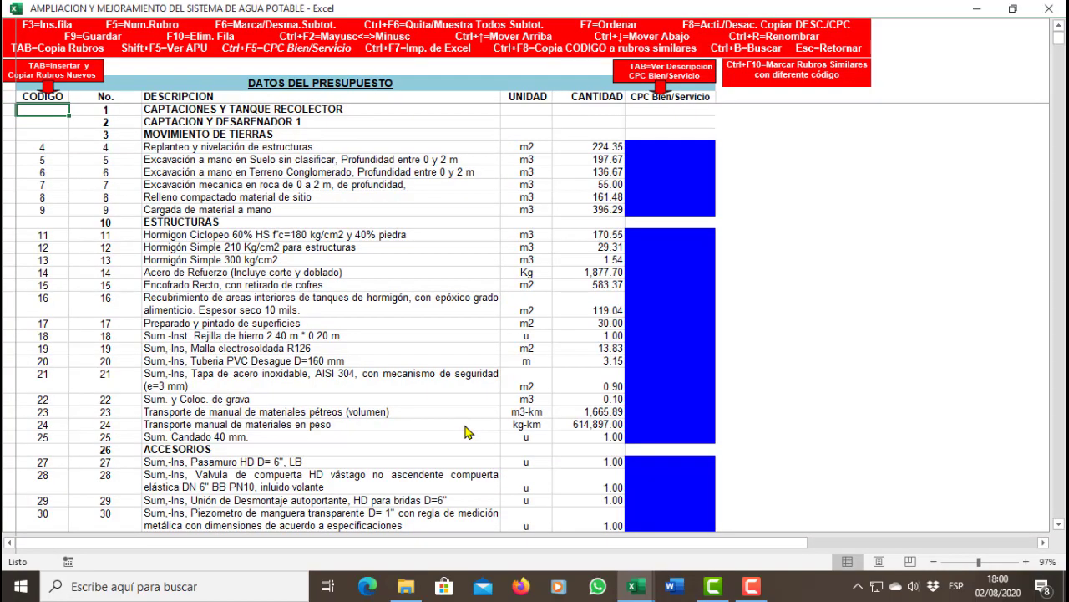
key(Down)
key(Down)
key(Down)
key(Down)
key(Right)
key(Right)
key(Up)
key(Up)
key(Up)
key(Up)
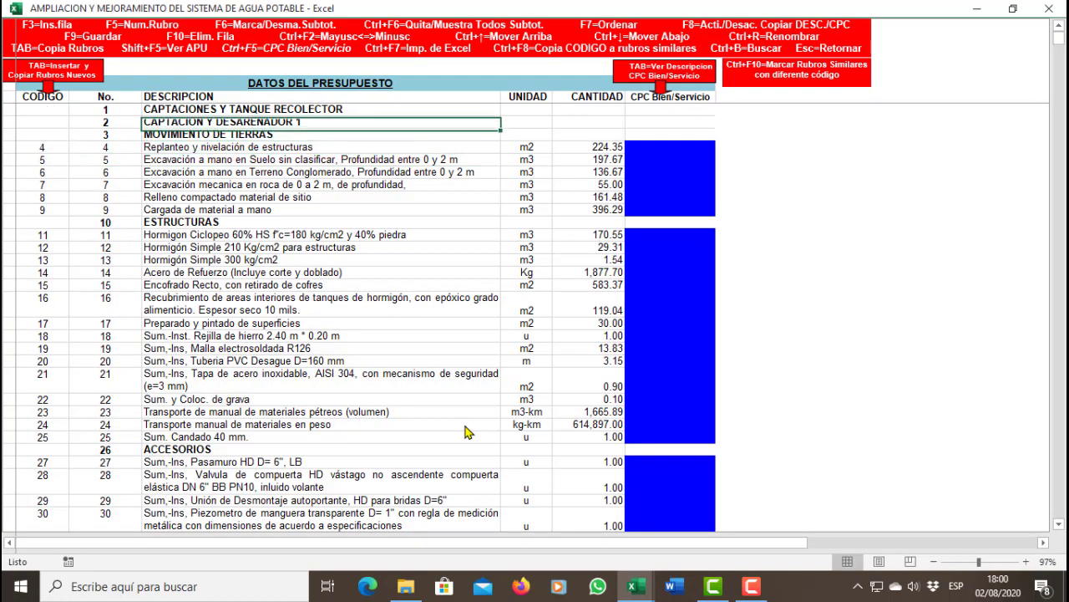
Renumber the rubros in the No. column so that headings without a quantity are left unnumbered.
key(Left)
key(Down)
key(Down)
key(Down)
key(Down)
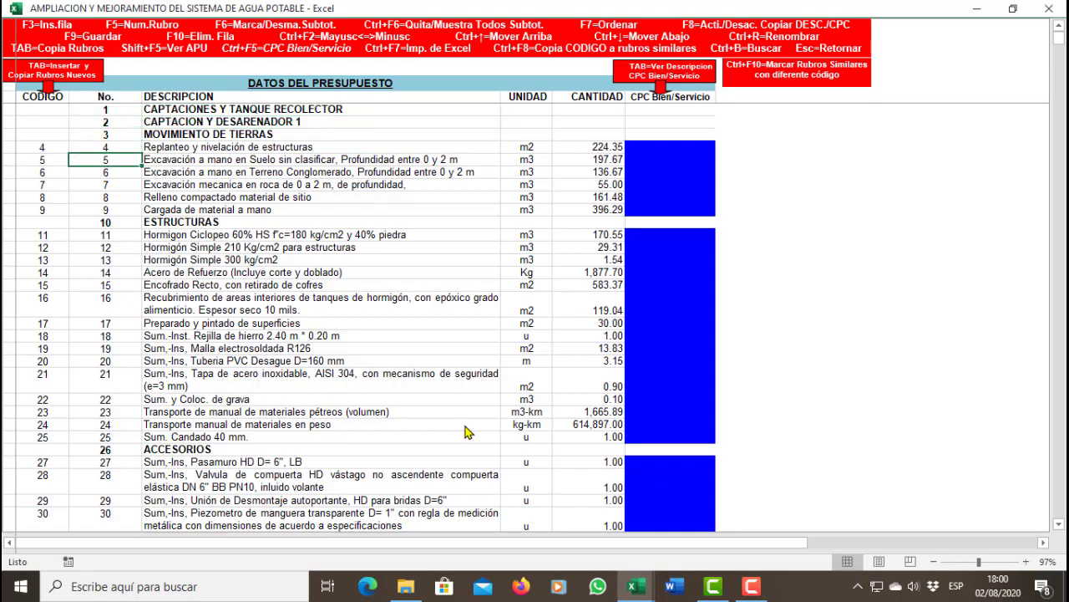
key(Down)
key(Down)
key(Down)
key(Down)
key(Down)
key(Down)
key(Down)
key(Down)
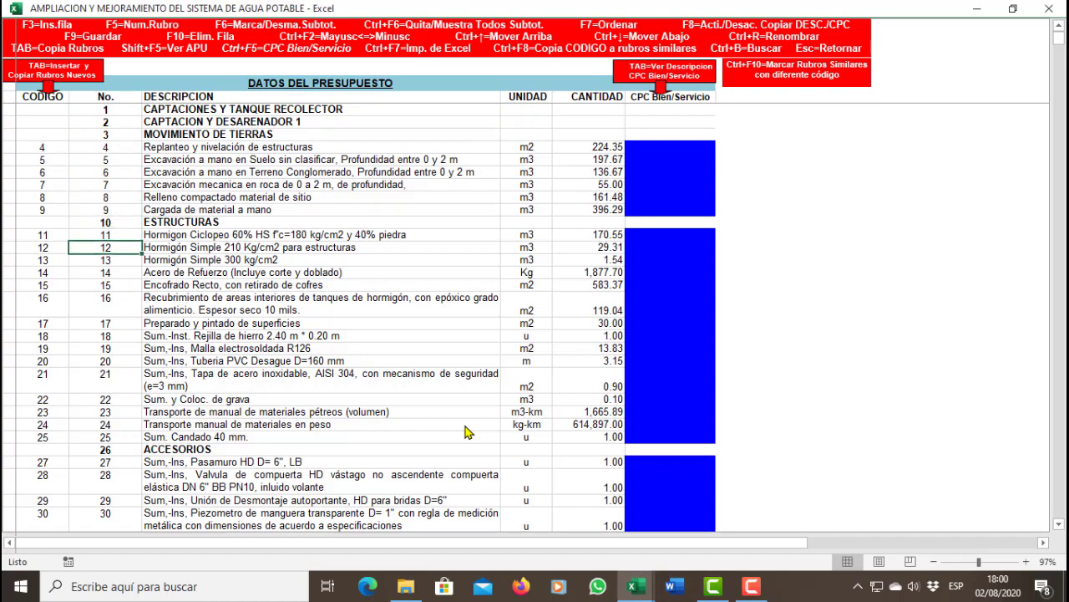
key(Down)
key(Down)
key(Down)
key(Down)
key(Down)
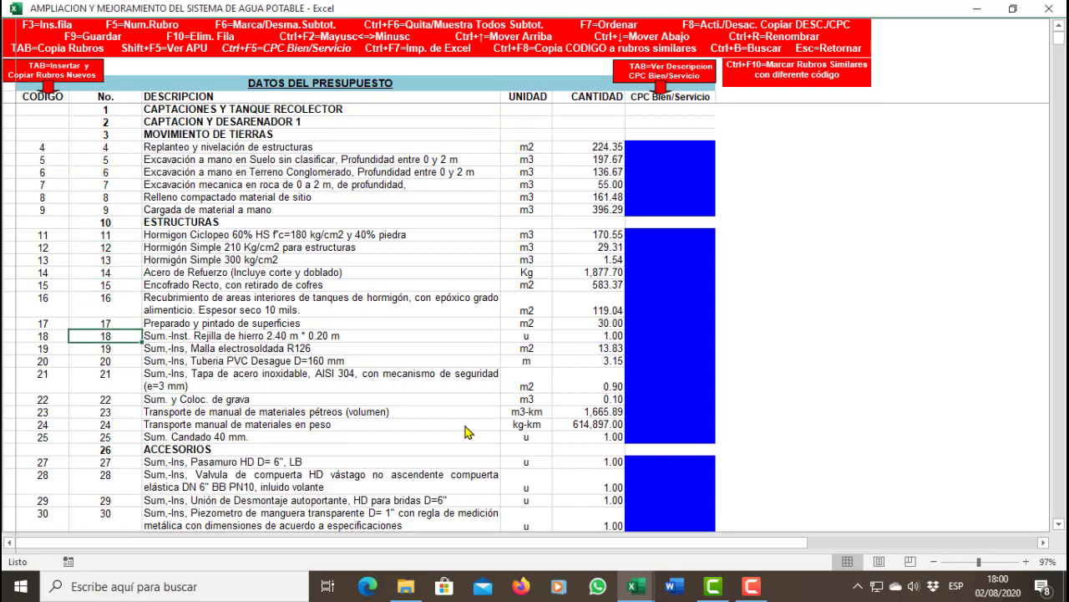
key(F5)
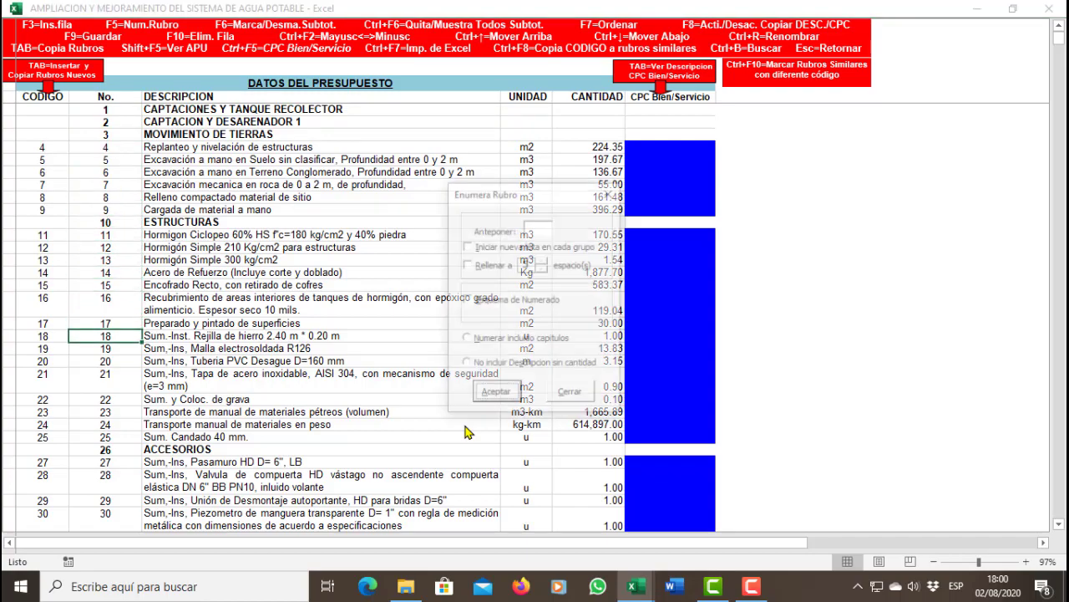
key(Return)
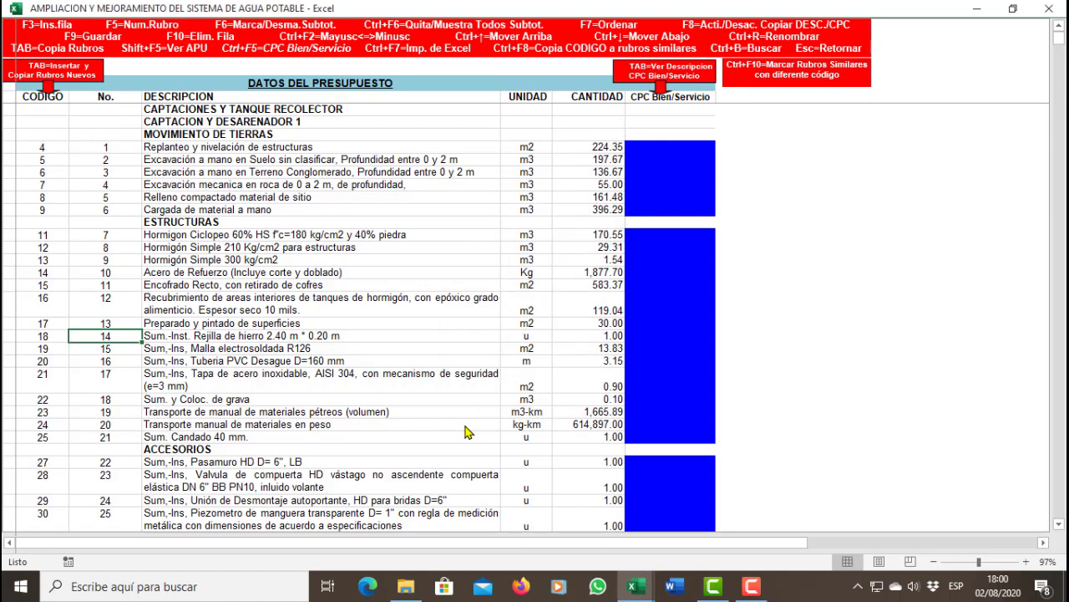
From the first row of the CODIGO column, mark all similar rubros that have different codes.
key(Up)
key(Up)
key(Up)
key(Up)
key(Up)
key(Up)
key(Up)
key(Up)
key(Up)
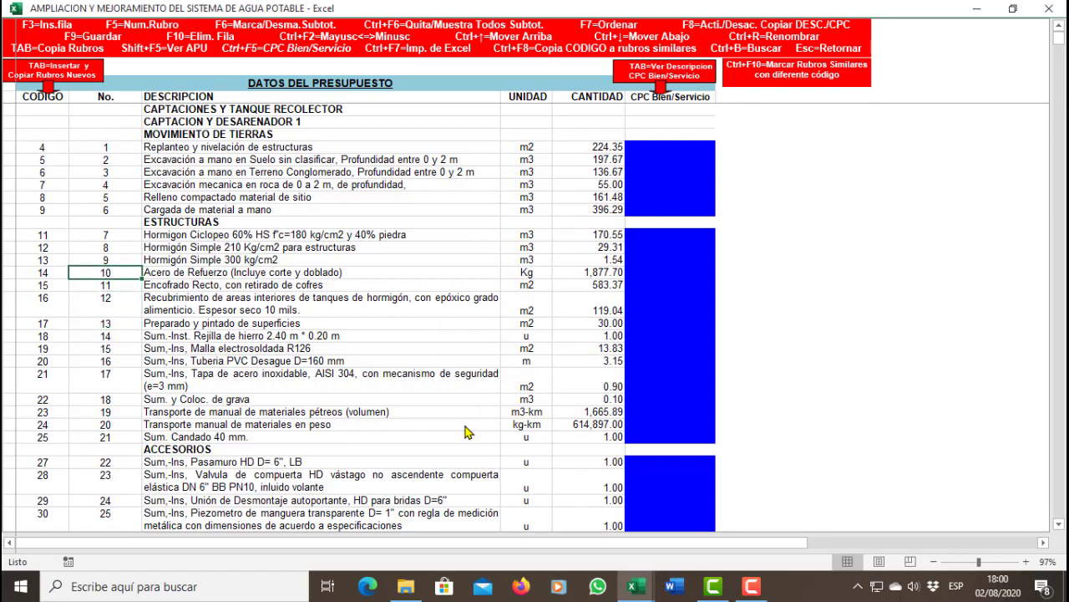
key(Up)
key(Left)
key(Up)
key(Up)
key(Up)
key(Up)
key(Up)
key(Up)
key(Up)
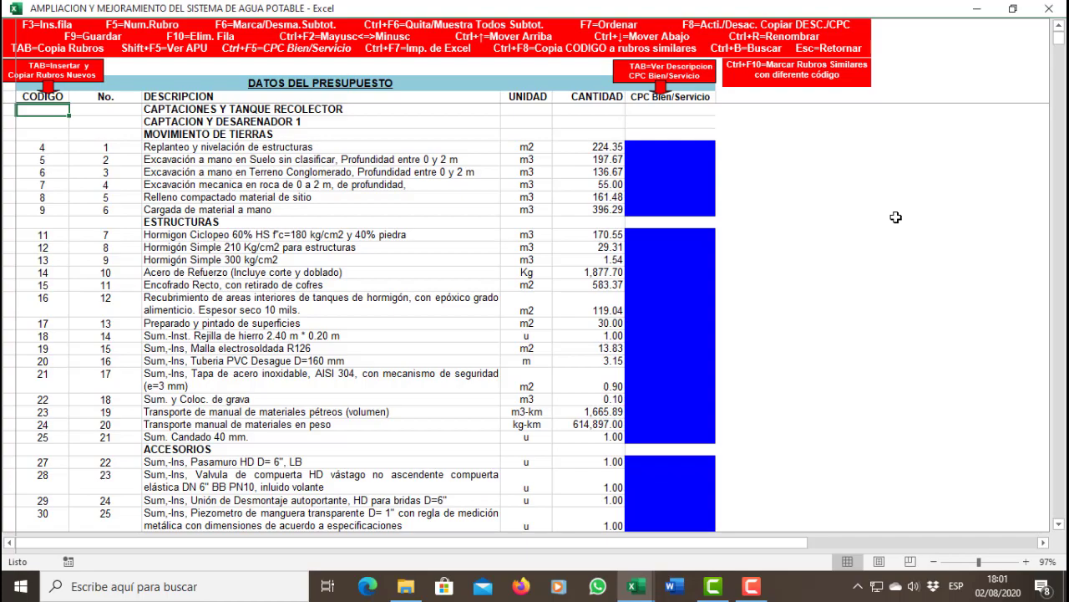
key(ctrl+F10)
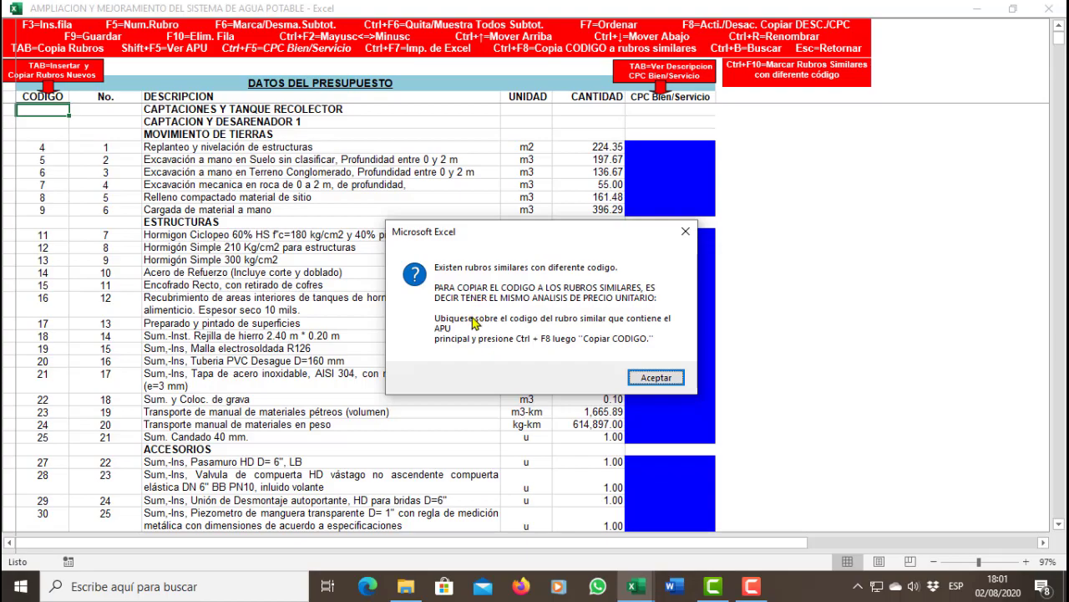
click(655, 378)
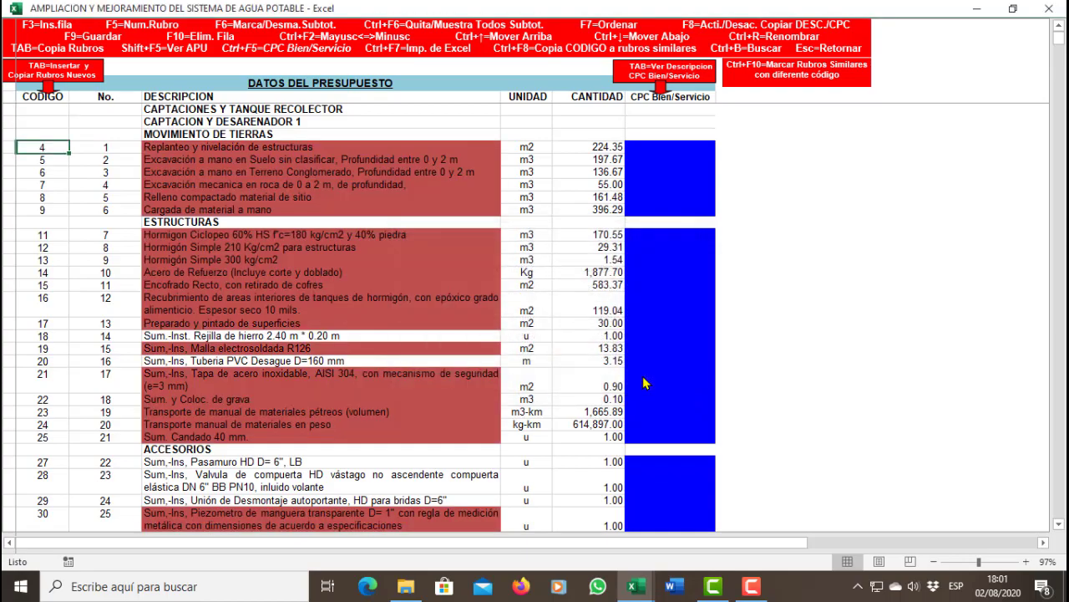
Copy code 4 of Replanteo y nivelación de estructuras to its similar rubros, continuing even though its price analysis is empty.
key(ctrl+F8)
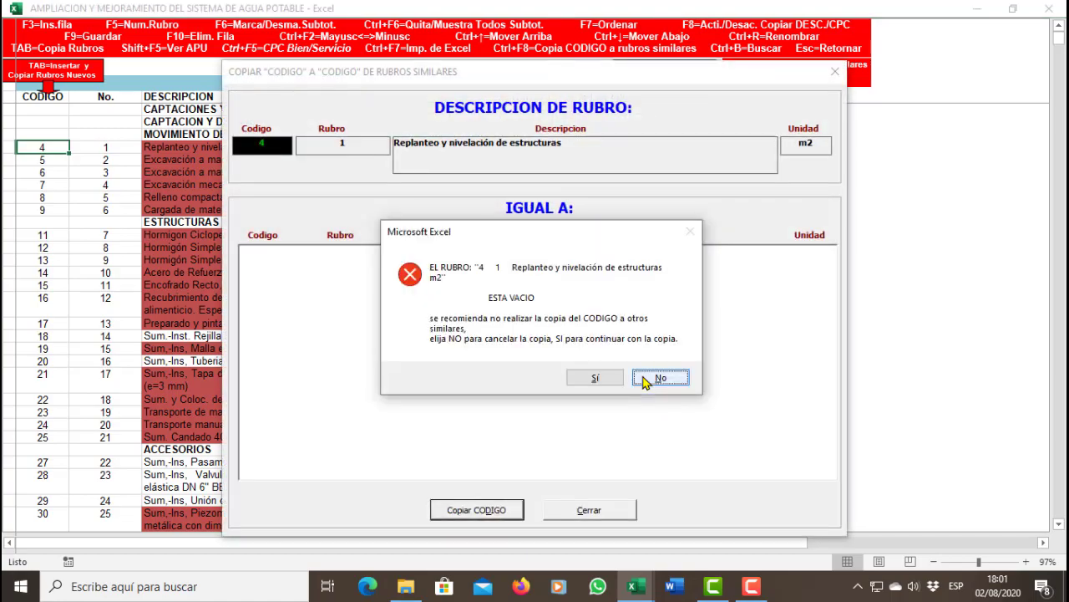
click(595, 378)
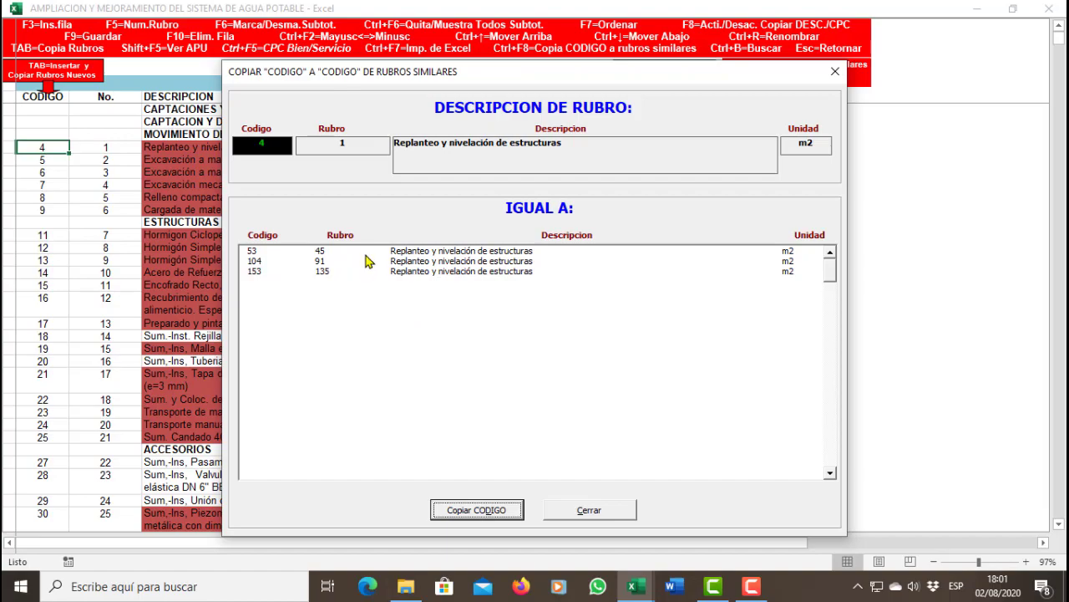
click(470, 504)
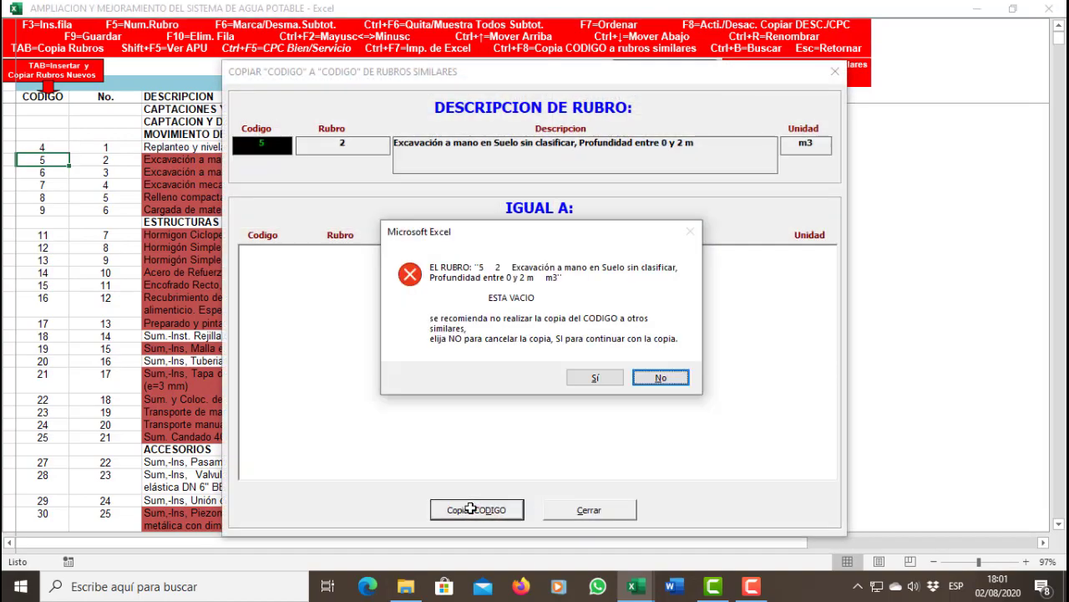
Copy codes 5, 6 and 7 of the three excavation rubros to their similar rubros.
key(Left)
key(Return)
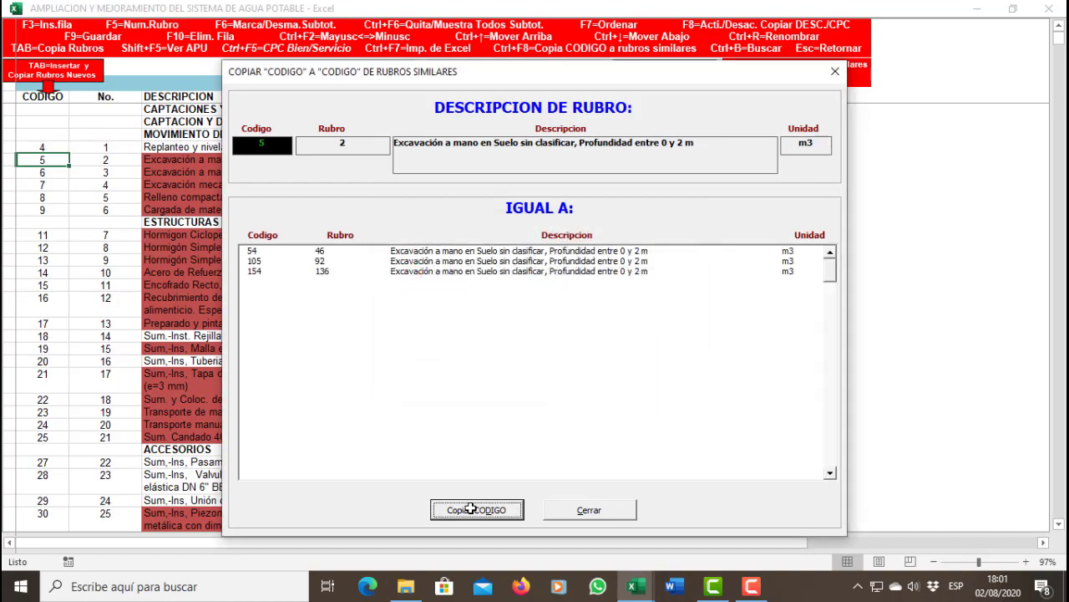
click(470, 508)
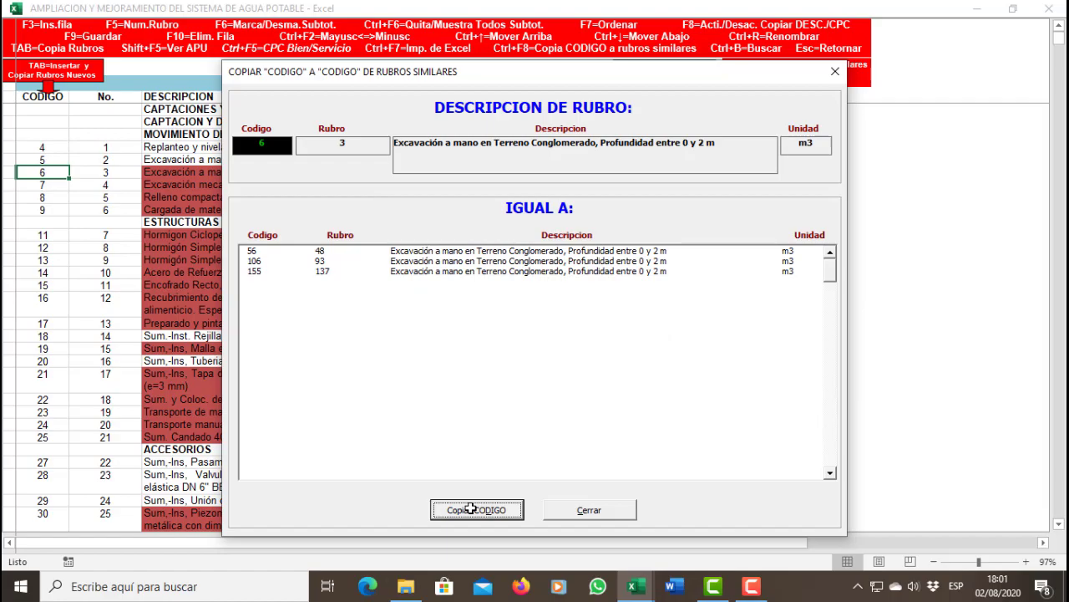
click(470, 508)
key(Return)
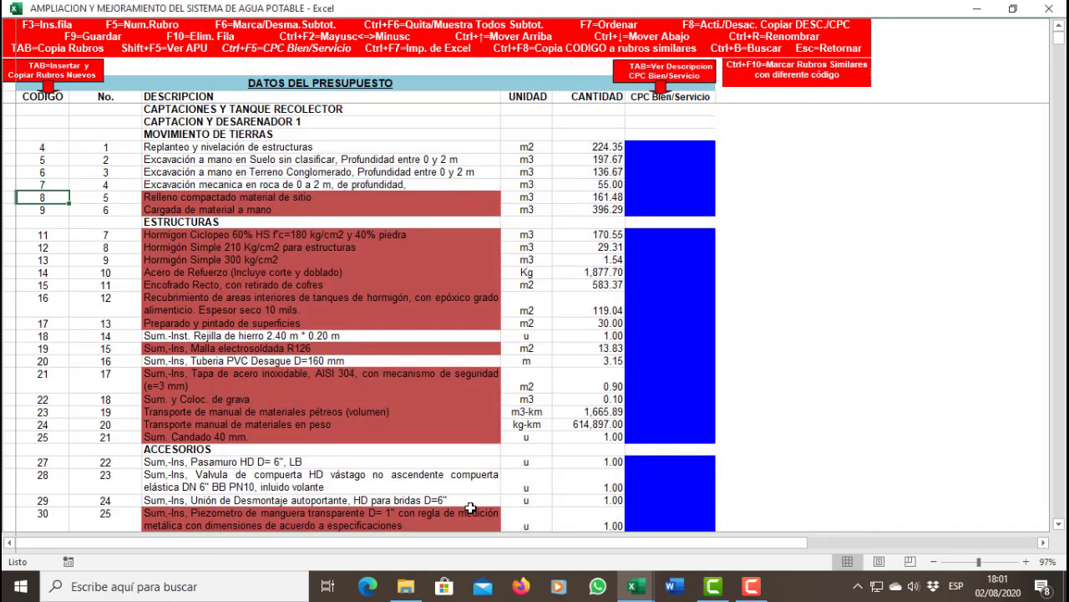
Copy codes 8 and 9 of the earthworks rubros and codes 11 to 16 of ESTRUCTURAS to their similar rubros.
click(471, 508)
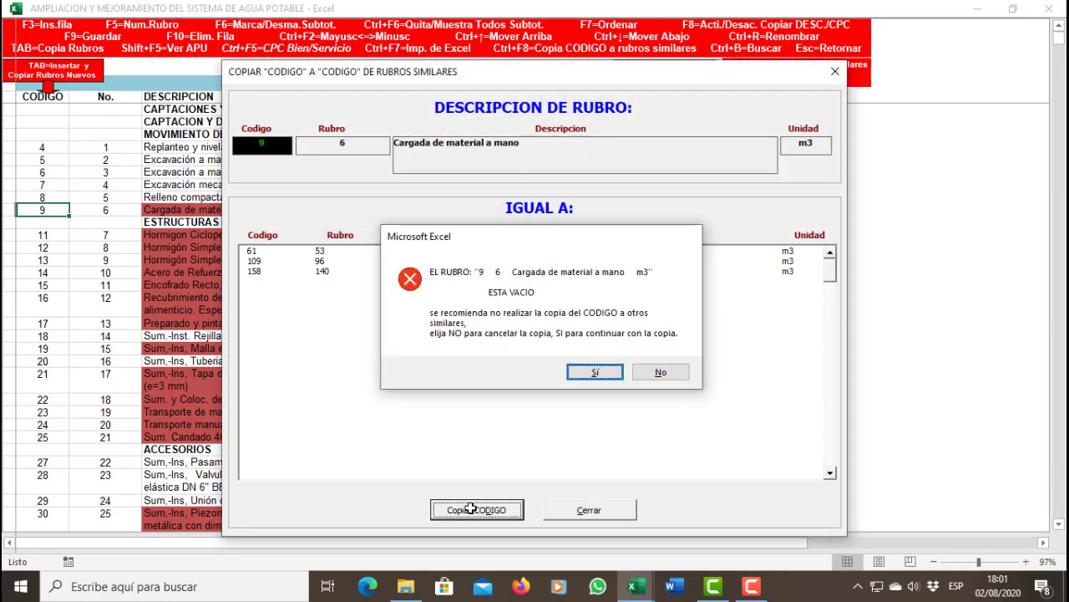
click(470, 508)
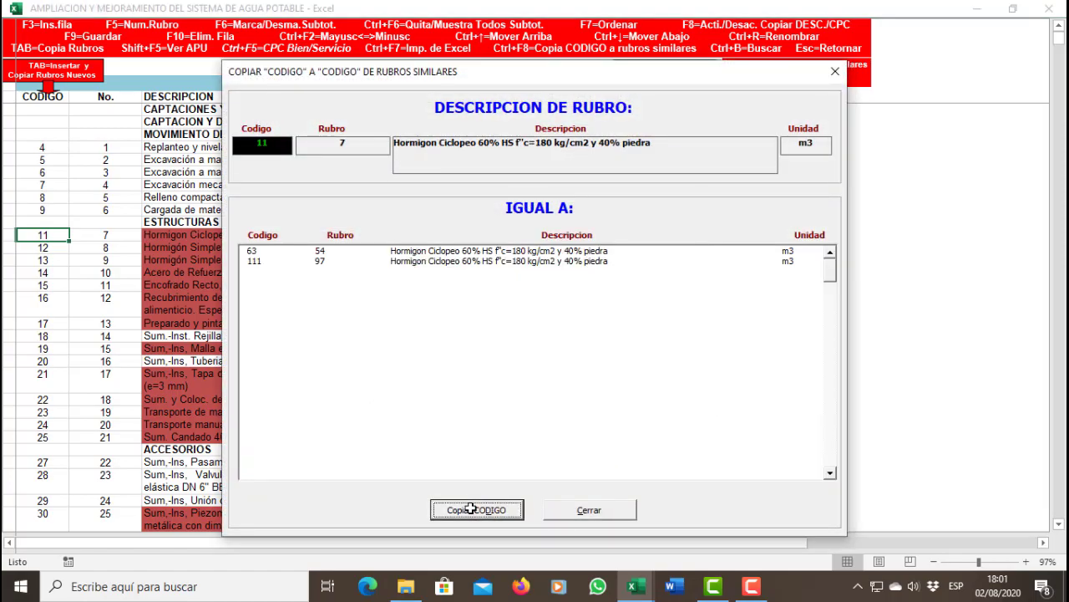
click(470, 508)
click(470, 508)
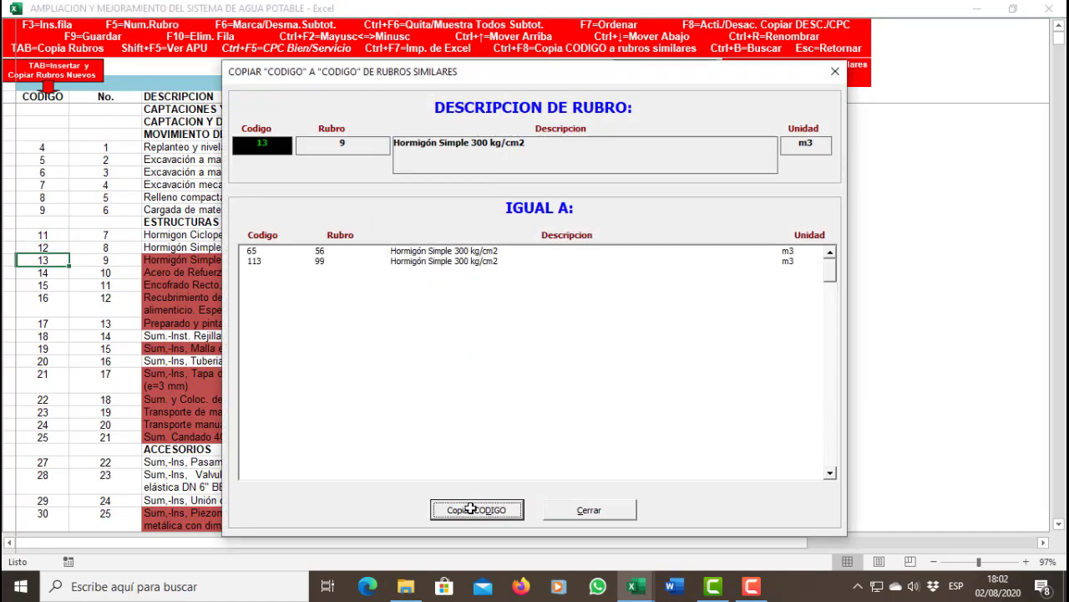
click(470, 508)
click(471, 508)
key(Return)
click(471, 508)
click(471, 508)
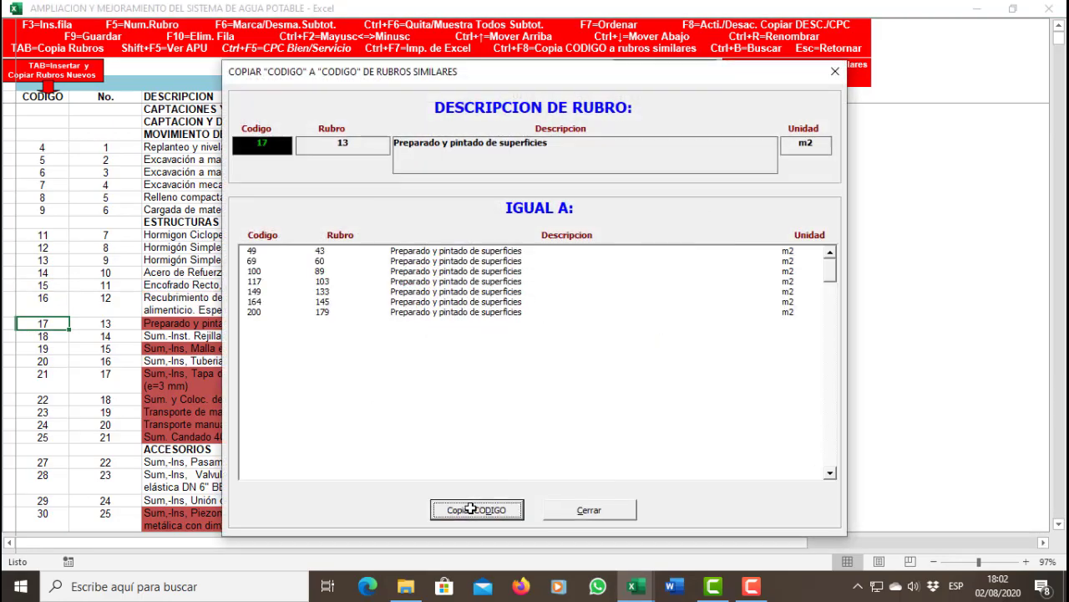
Copy the codes of the remaining marked ESTRUCTURAS rubros, from 17 to 25, to their similar rubros despite their empty price analyses.
click(471, 508)
key(Return)
click(471, 508)
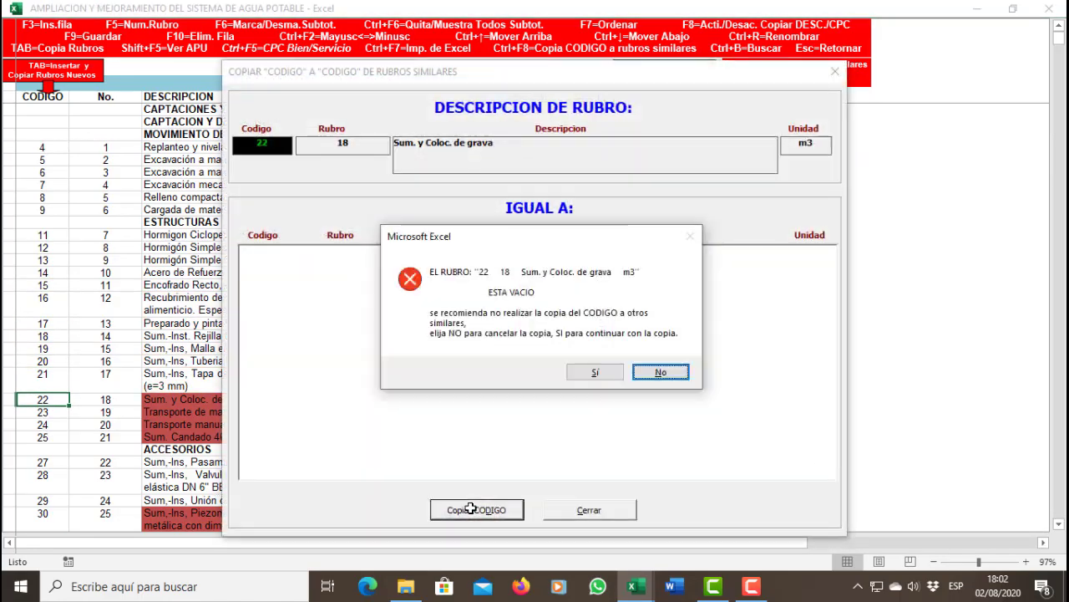
key(Return)
click(470, 508)
key(Return)
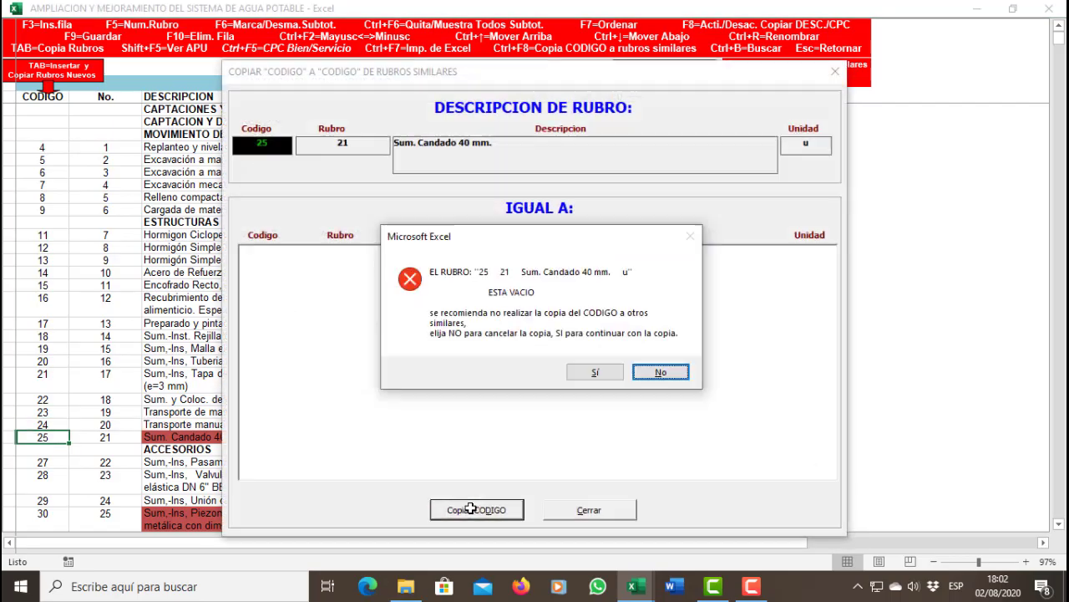
key(Return)
Copy the codes of the marked ACCESORIOS rubros, from 30 to 34, to their similar rubros.
key(Return)
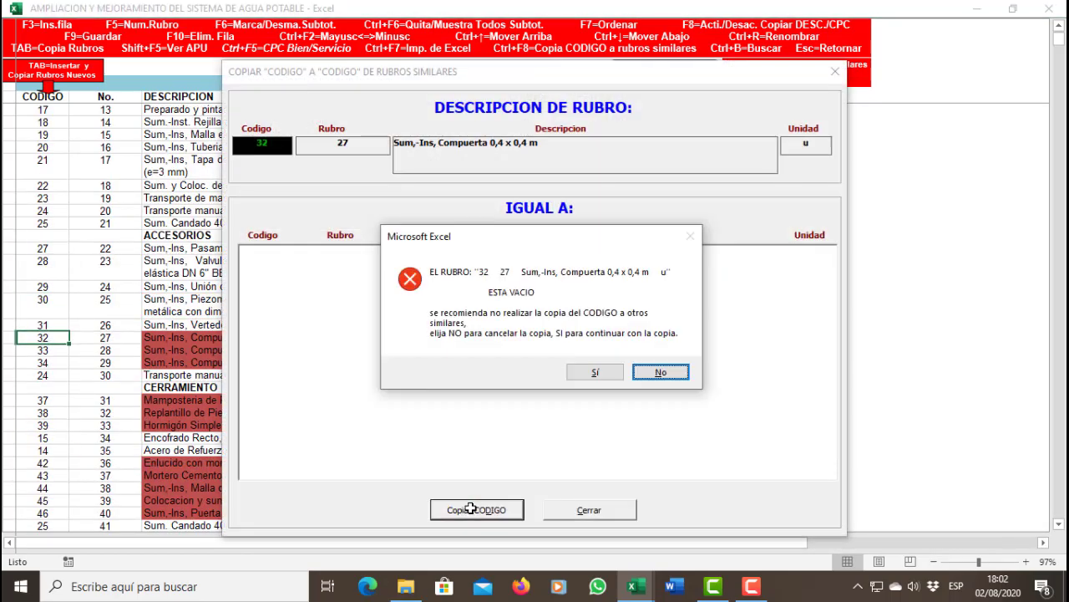
key(Return)
click(471, 508)
key(Return)
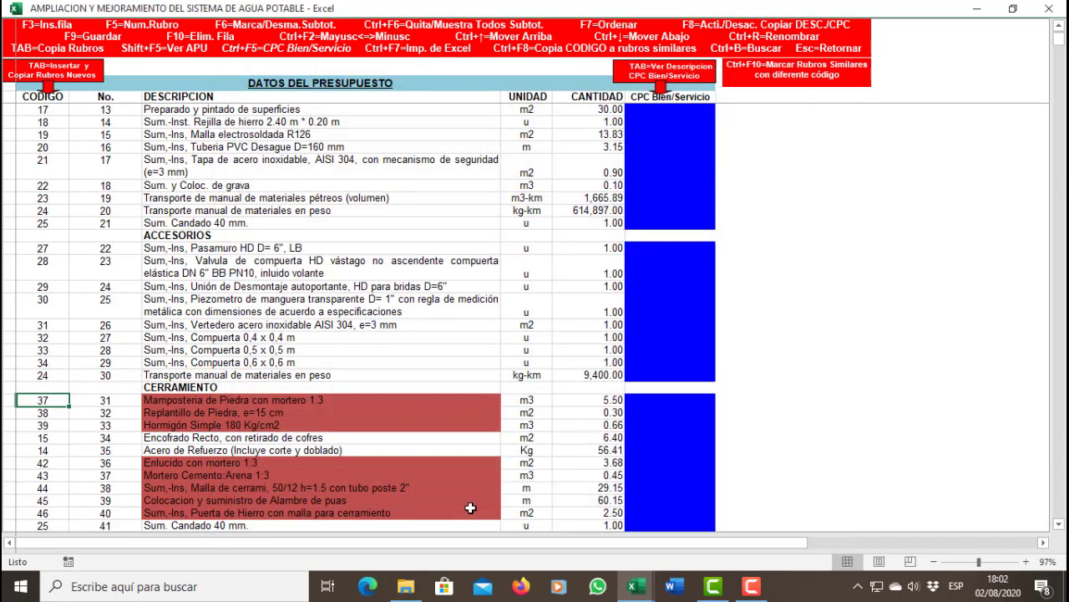
Copy the codes of the marked CERRAMIENTO rubros, from 37 to 46, to their similar rubros.
key(Return)
key(Return)
key(Return)
key(Return)
key(Return)
key(Return)
key(Return)
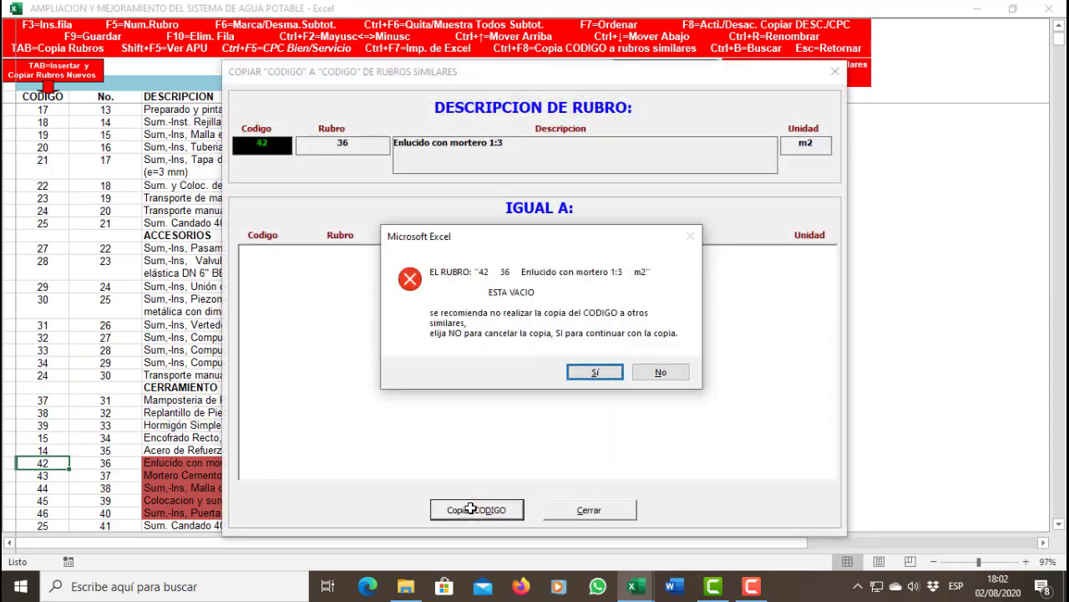
key(Return)
key(Return)
key(Return)
key(Return)
key(Return)
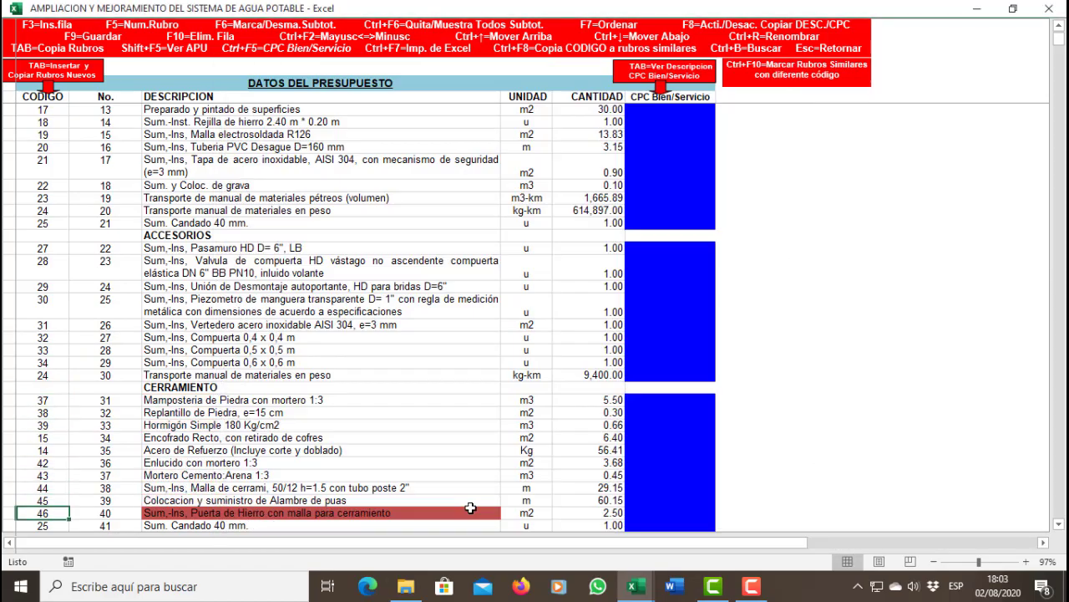
key(Return)
Copy the codes of all marked rubros after CERRAMIENTO to their similar rubros until none is left to unify.
key(Return)
key(Return)
key(Return)
key(Return)
key(Return)
key(Return)
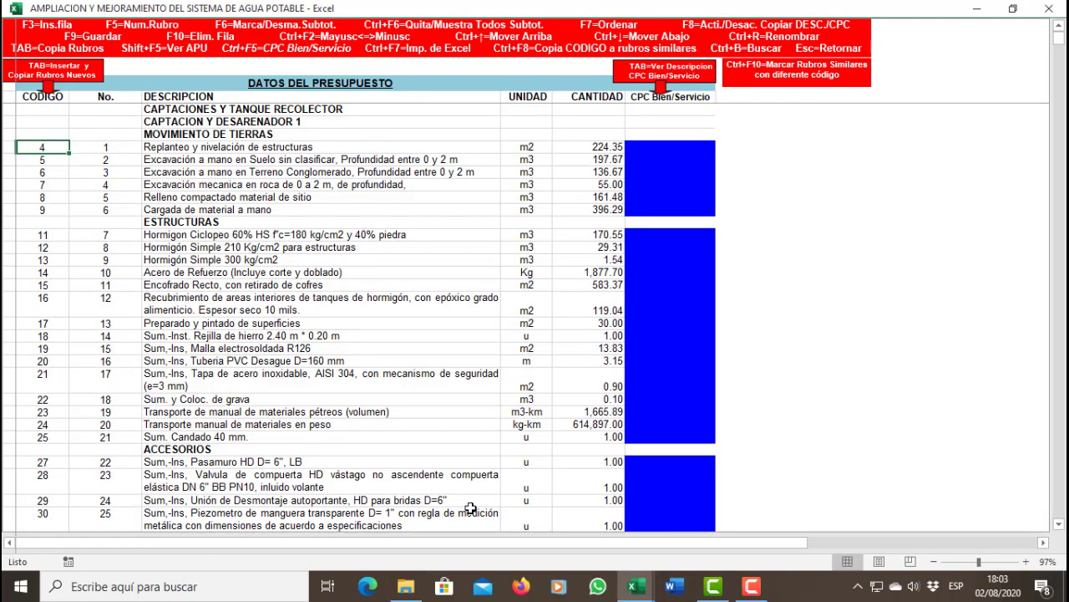
Save the budget data with the unified codes and return to the project menu.
key(Down)
key(Down)
key(Down)
key(Down)
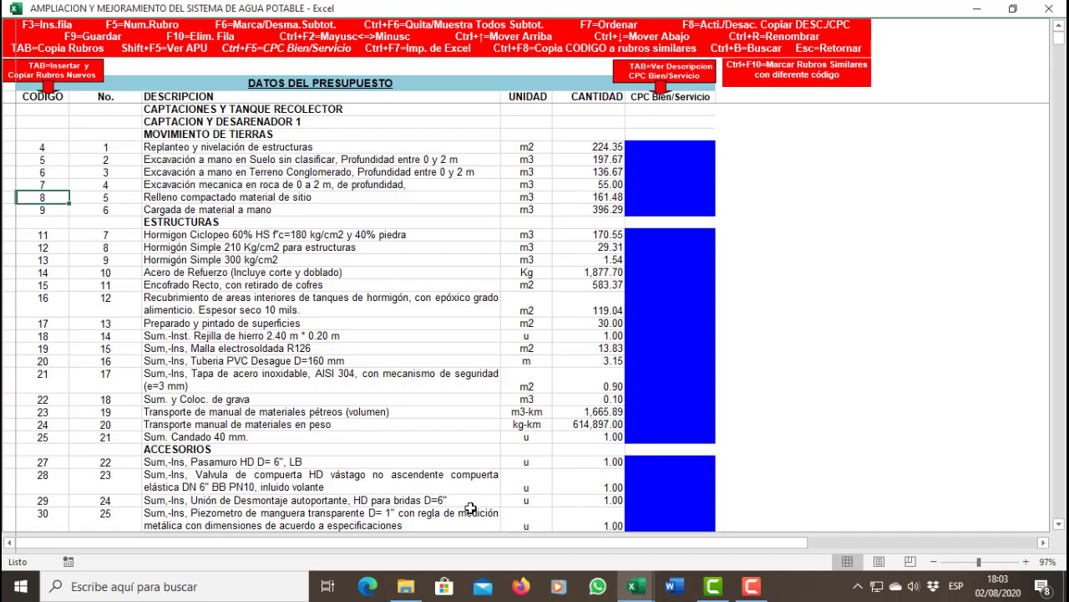
key(F9)
key(Escape)
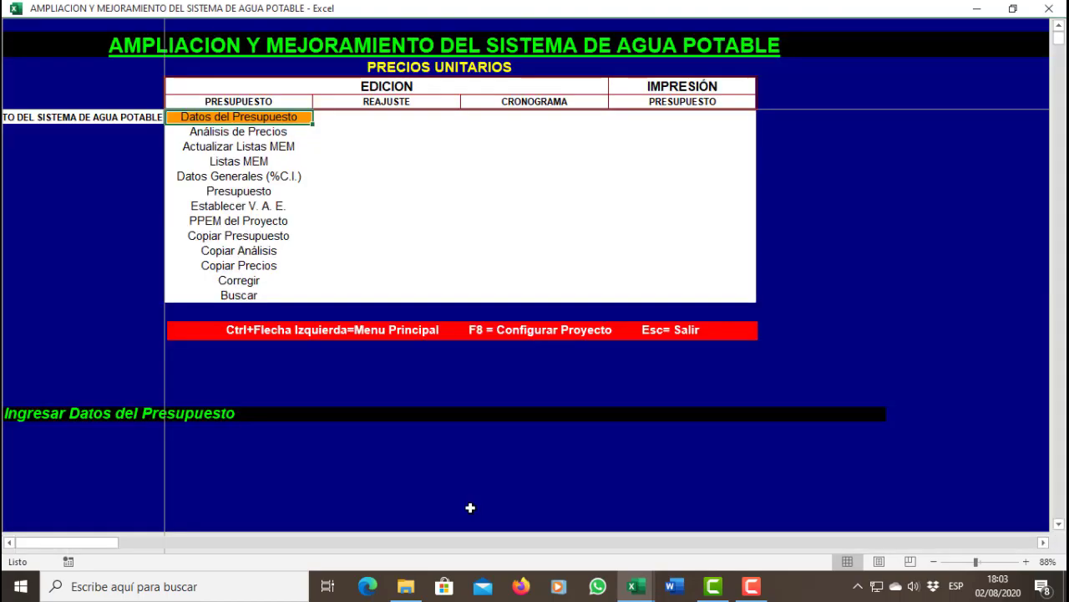
Open Análisis de Precios and select rubro 4, Replanteo y nivelación de estructuras.
key(Down)
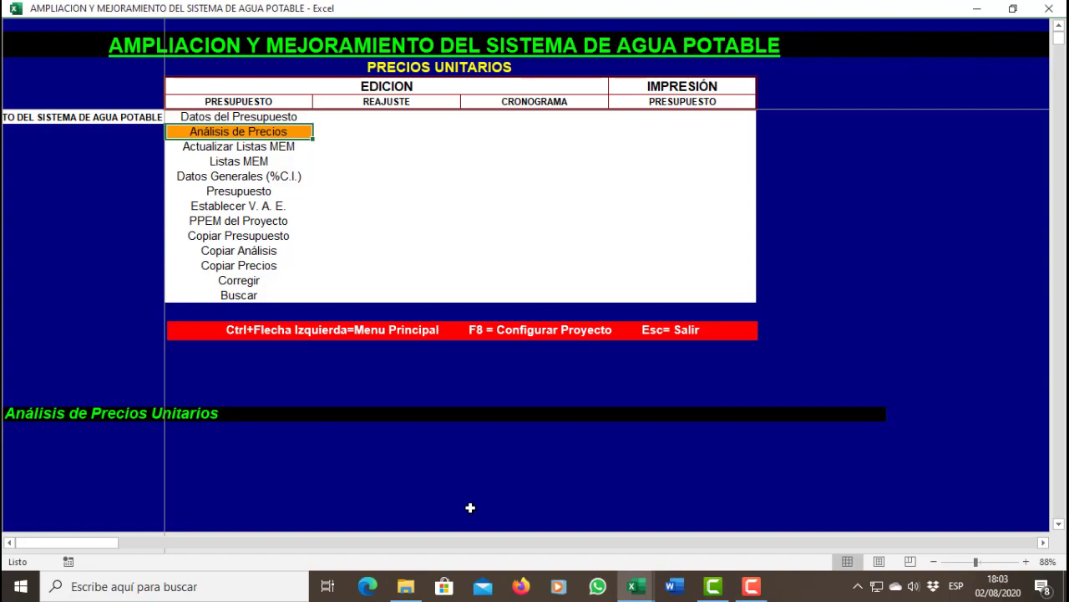
key(Return)
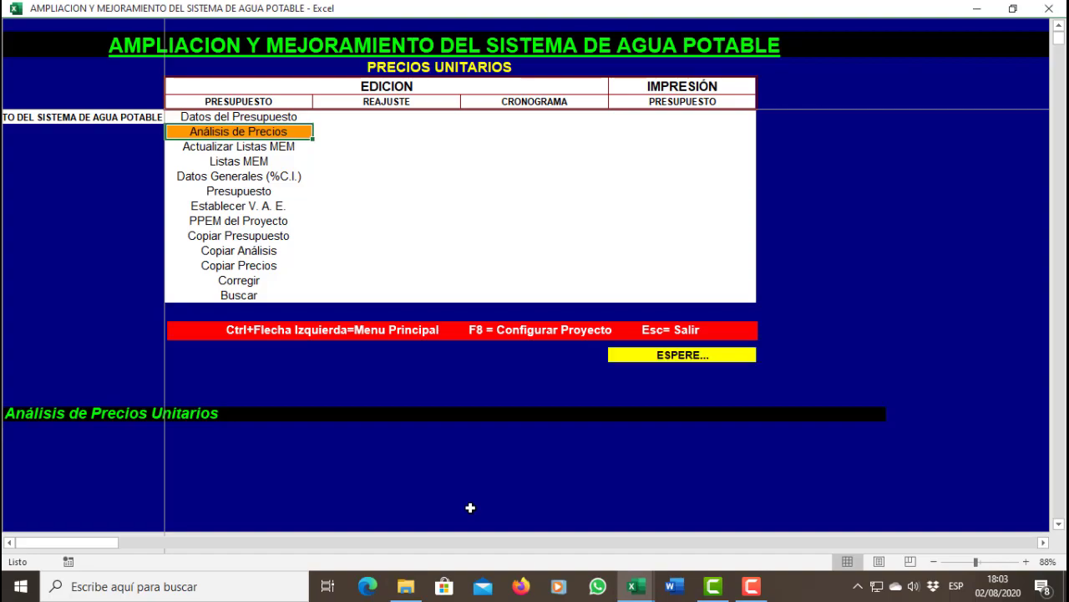
key(Down)
key(Down)
key(Down)
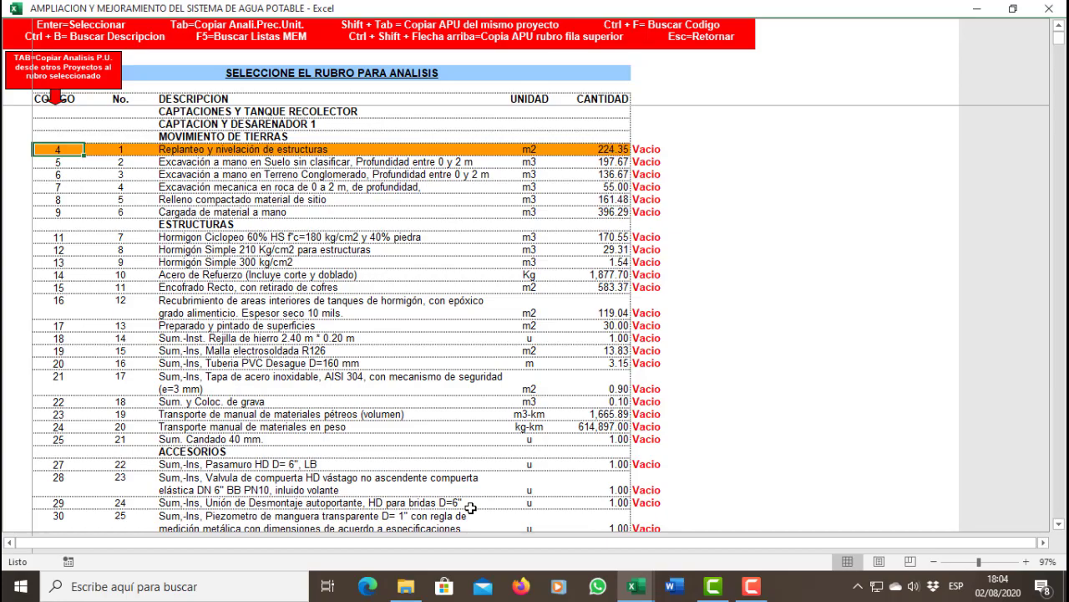
Copy REPLANTEO MANUAL PARA ESTRUCTURAS from BASE DE RUBROS EDIFICACIONES, AAPP, VIAS, ELECTRICAS, SANITARIAS Y AMBIENTAL into rubro 4, filtering by "*replante".
key(Tab)
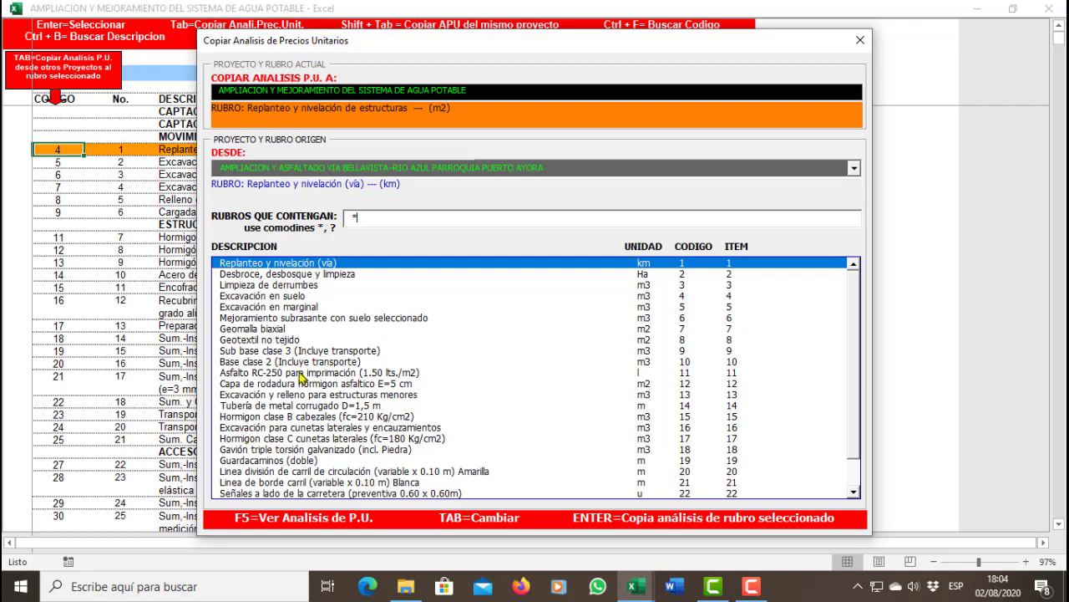
click(854, 168)
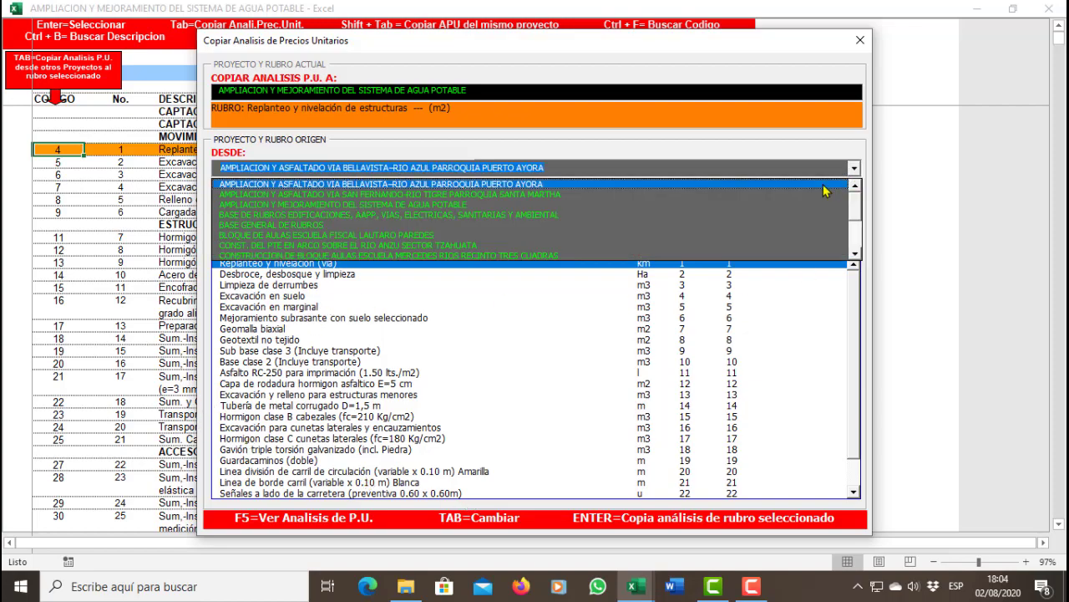
click(773, 215)
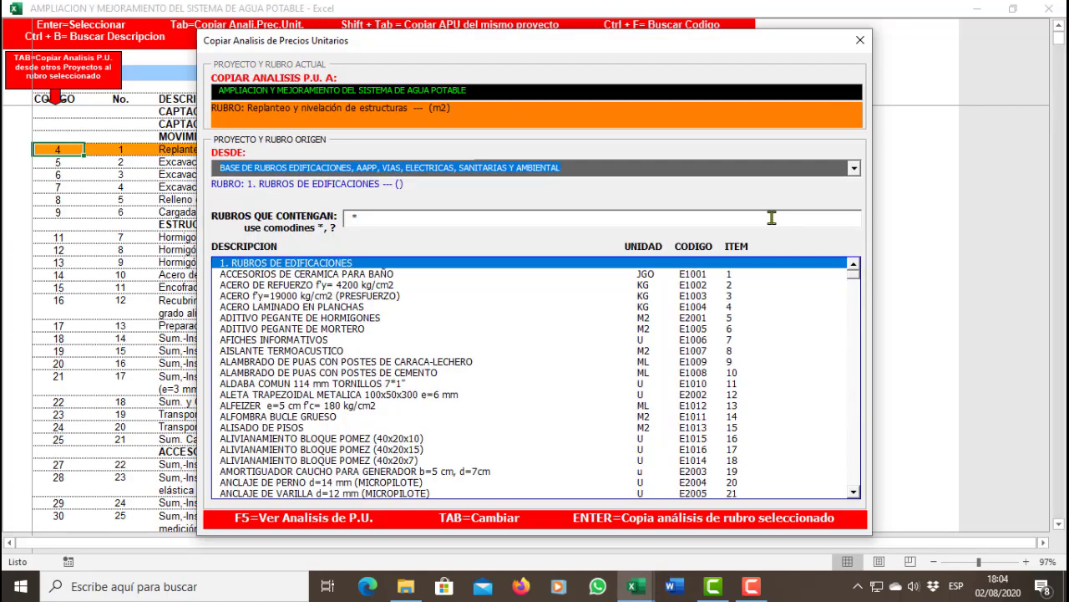
click(488, 219)
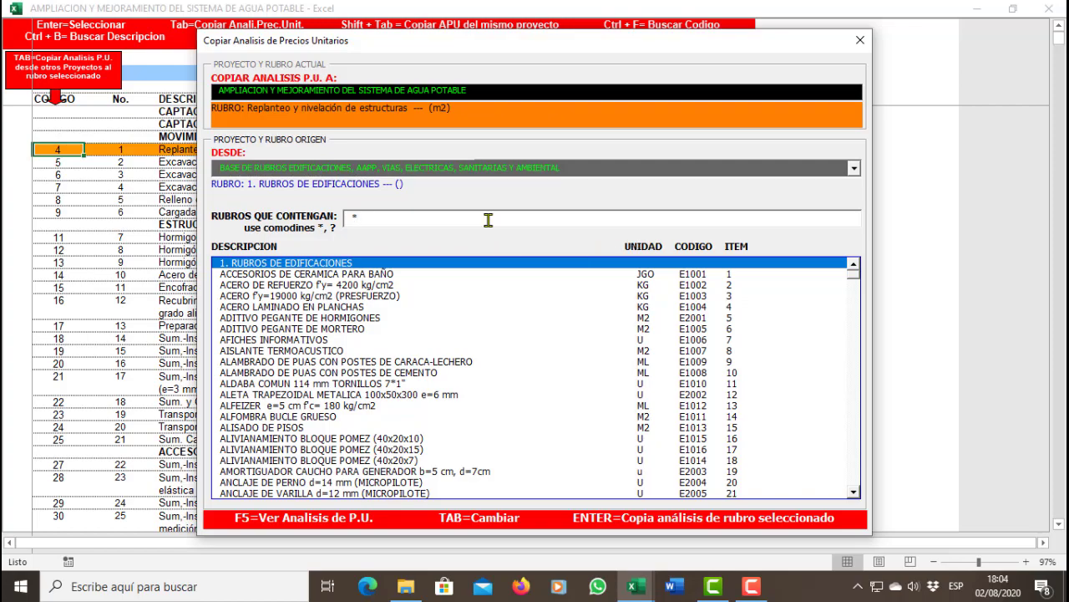
text(replante)
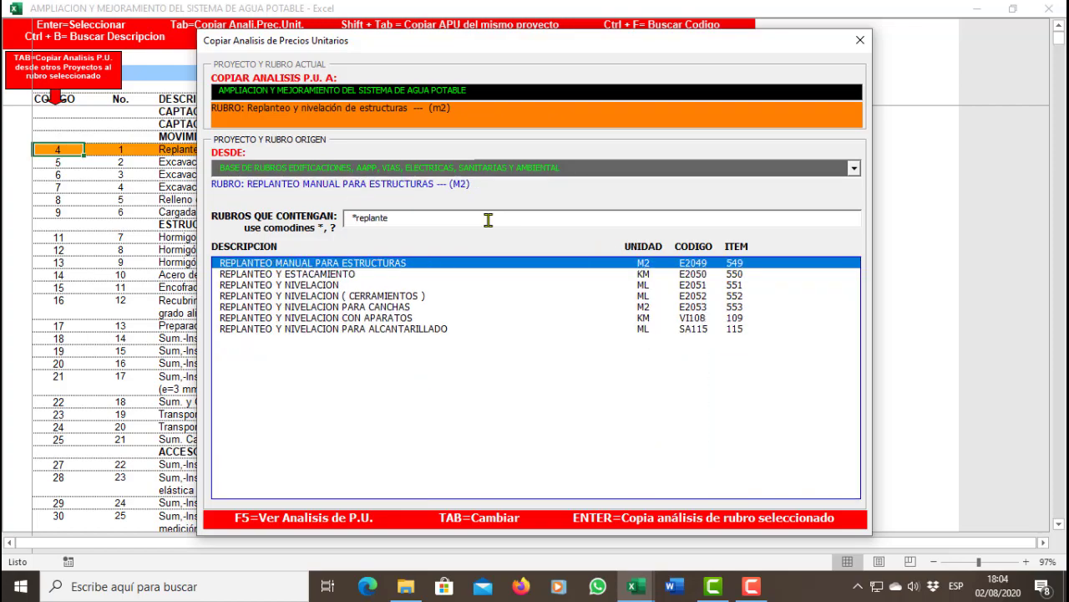
key(Down)
key(Up)
key(Return)
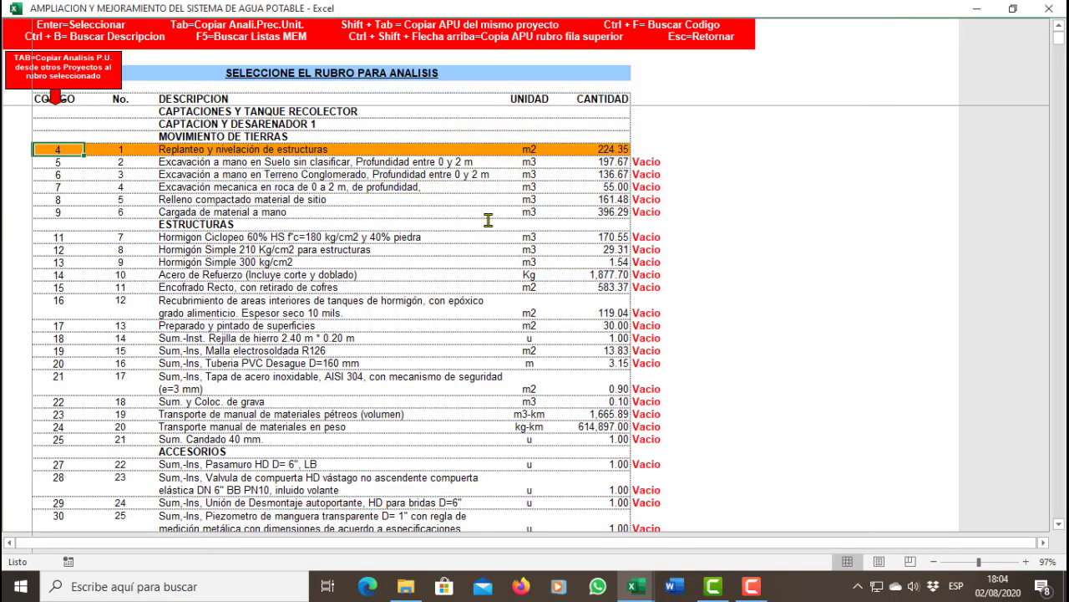
Copy the price analysis EXCAVACION MANUAL SUELO NATURAL H=0-2m into rubro 5, filtering the base rubros by "*excava*man".
key(Down)
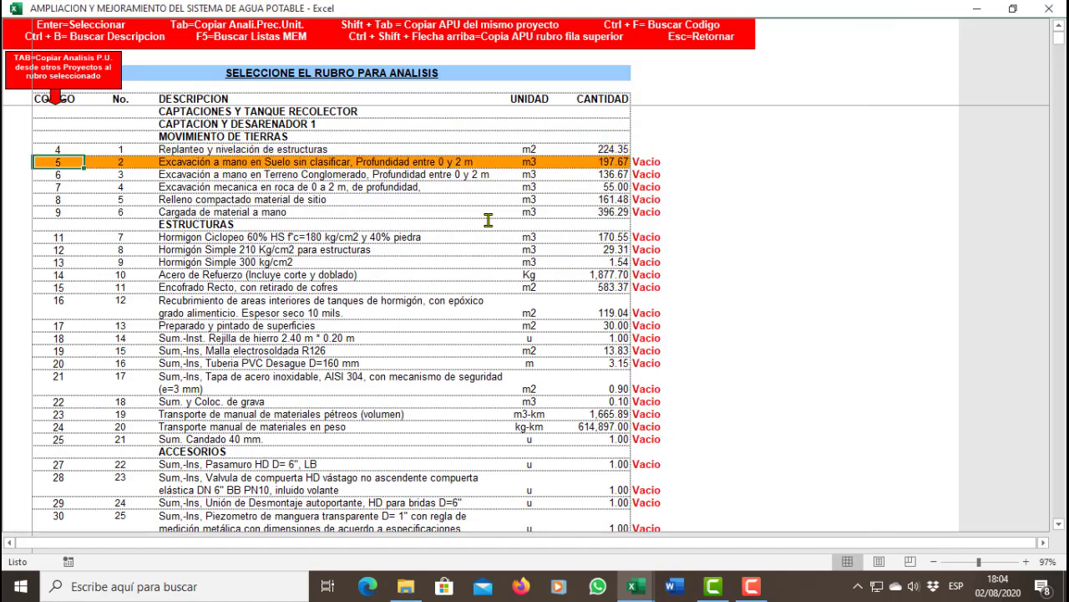
key(Tab)
text(excava)
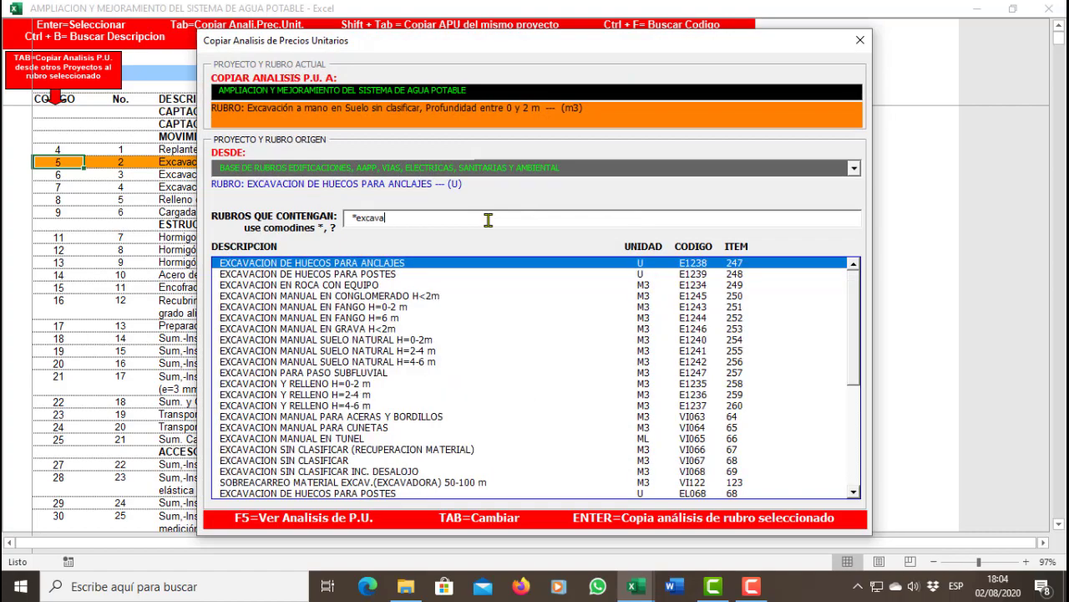
text(*ma)
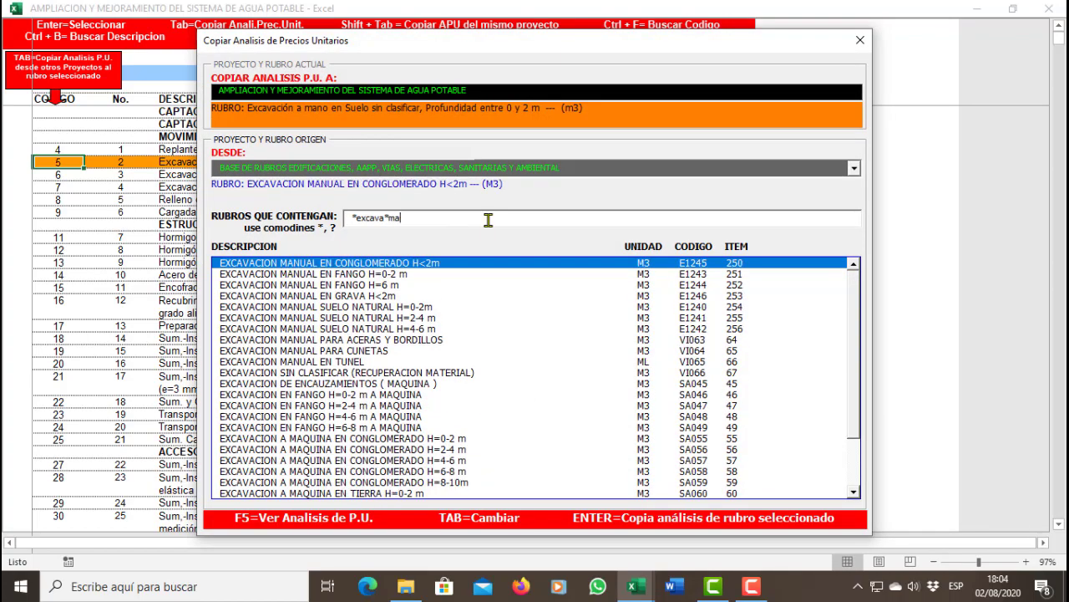
text(n)
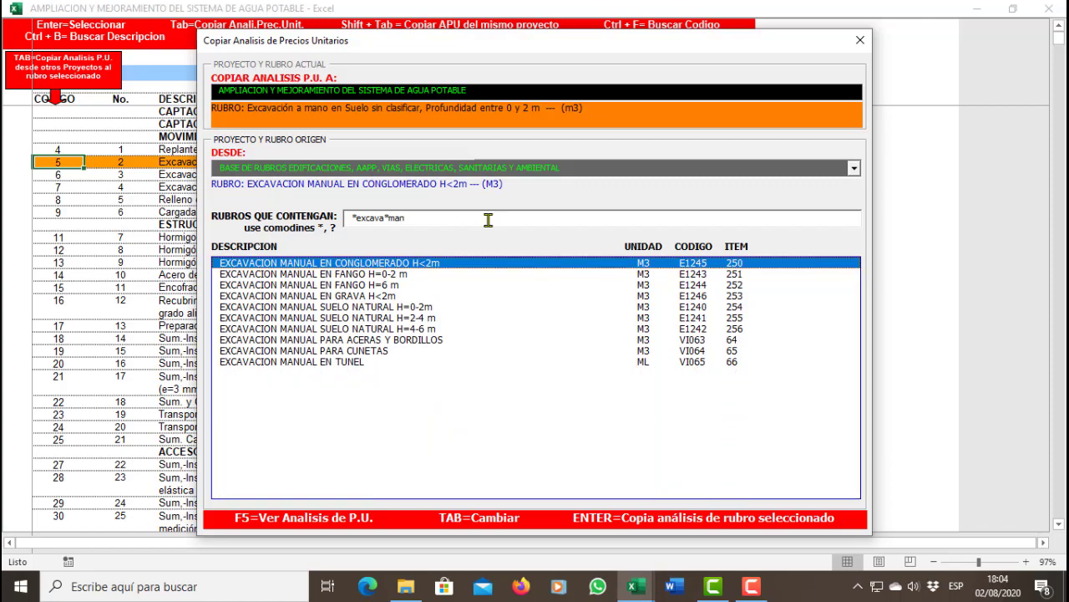
key(Down)
key(Down)
key(Down)
key(Down)
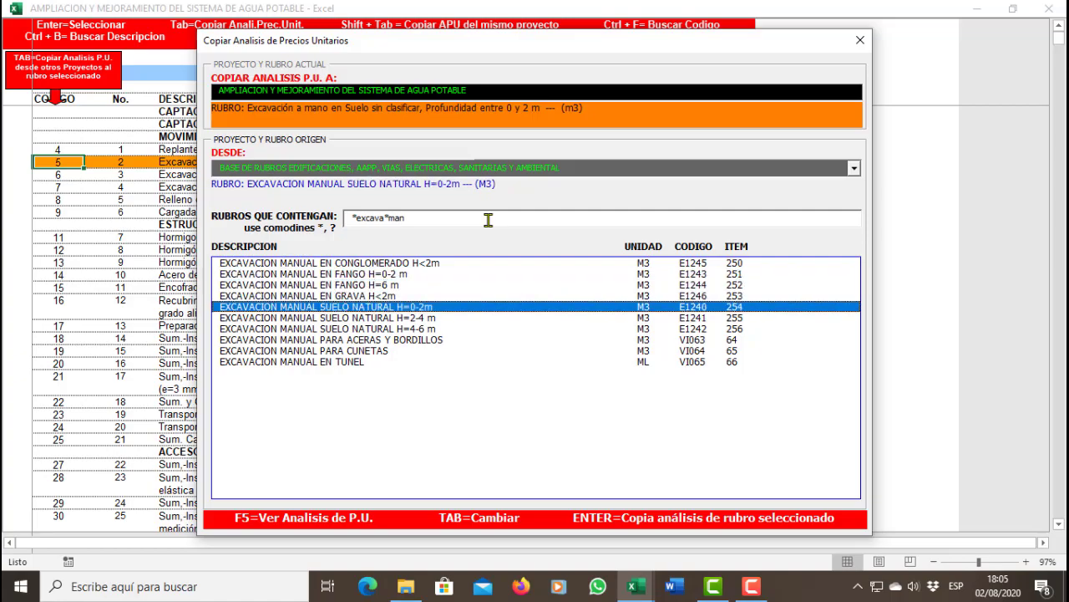
key(Return)
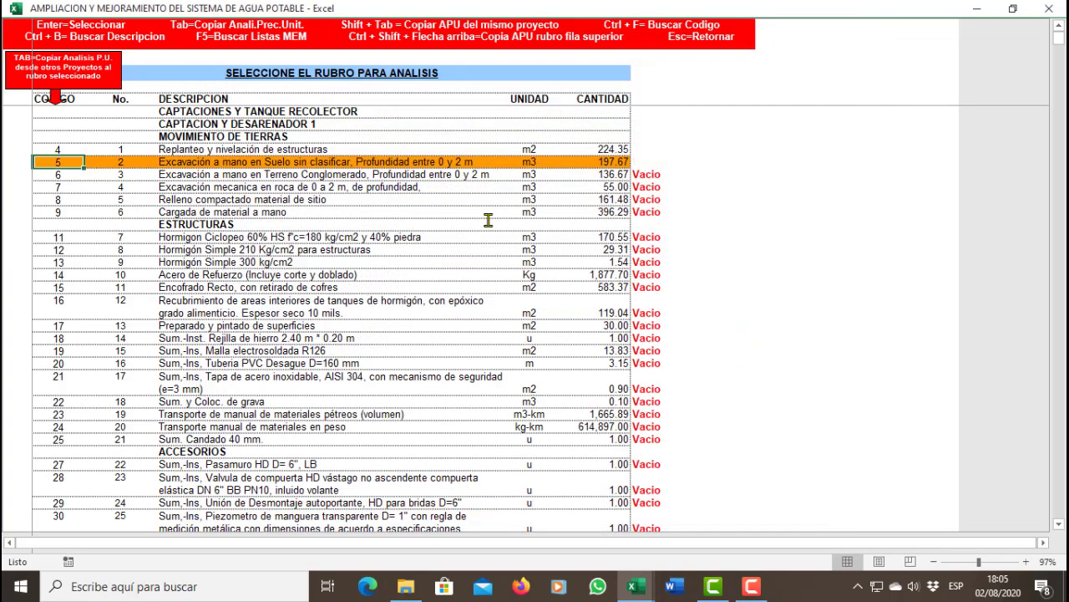
Copy the price analysis EXCAVACION MANUAL EN CONGLOMERADO H<2m into rubro 6, filtering the base rubros by "*excavac*con".
key(Down)
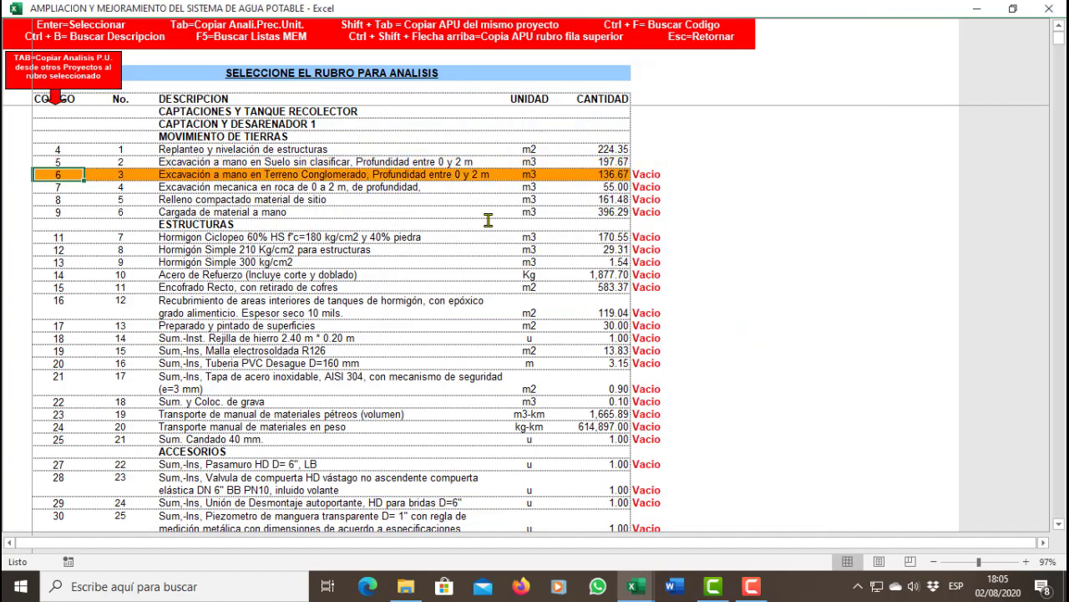
key(Tab)
text(*e)
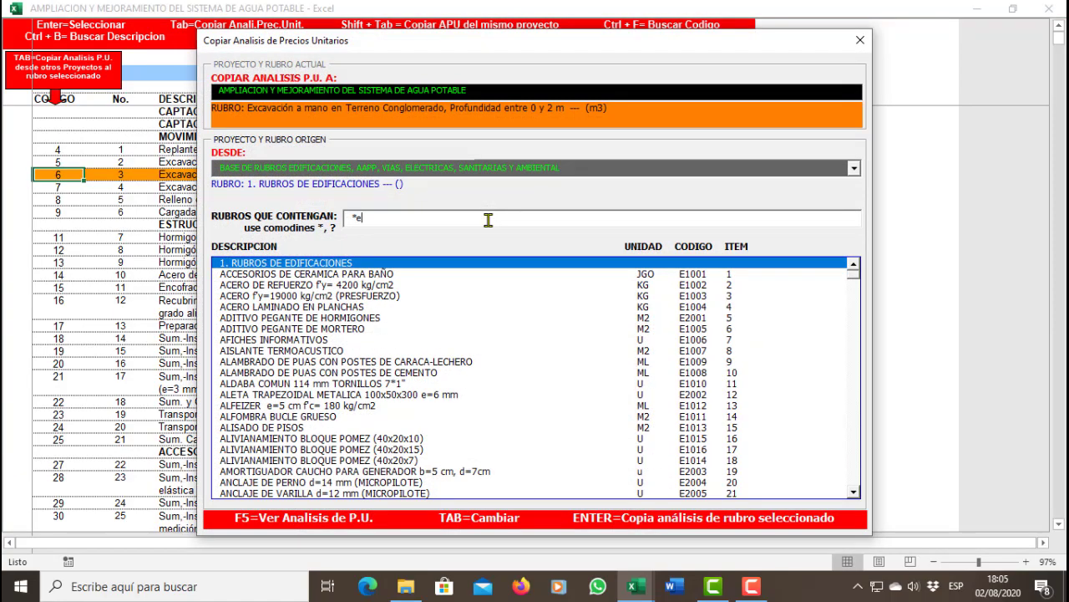
text(xcavac)
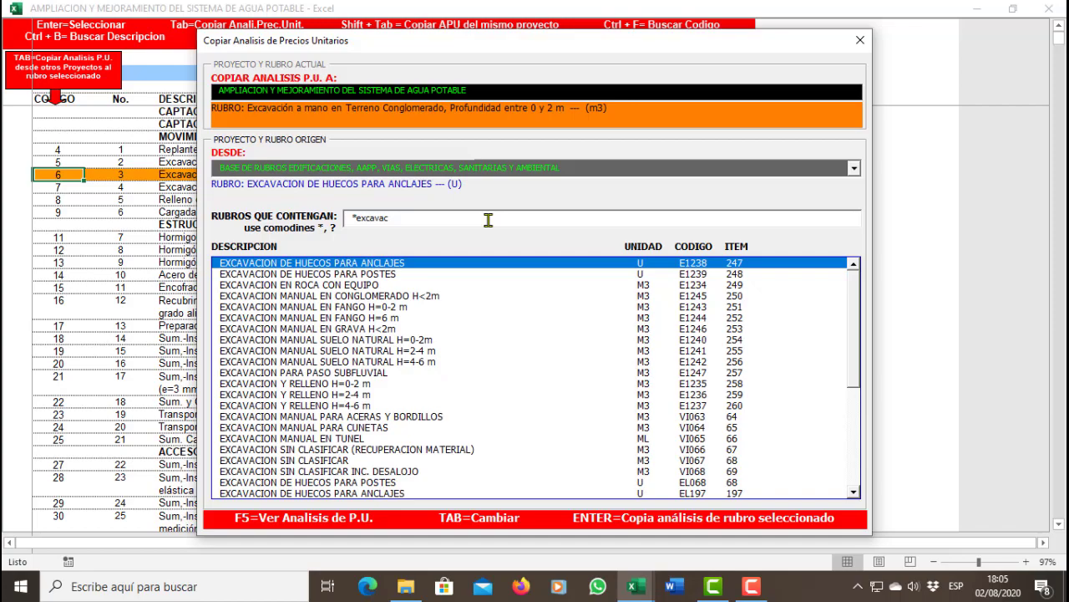
text(*con)
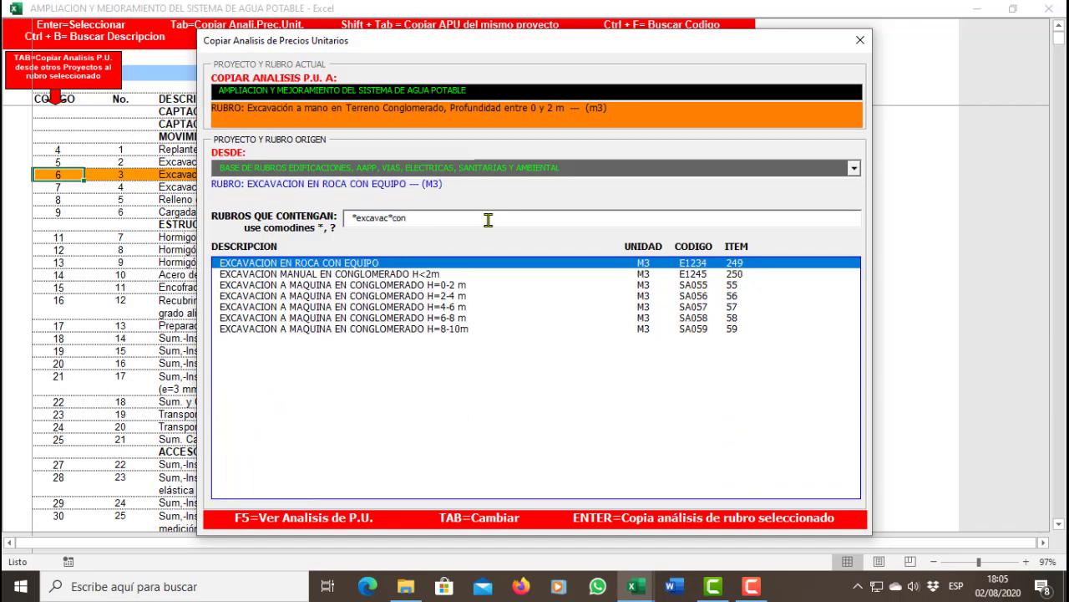
key(Down)
key(Down)
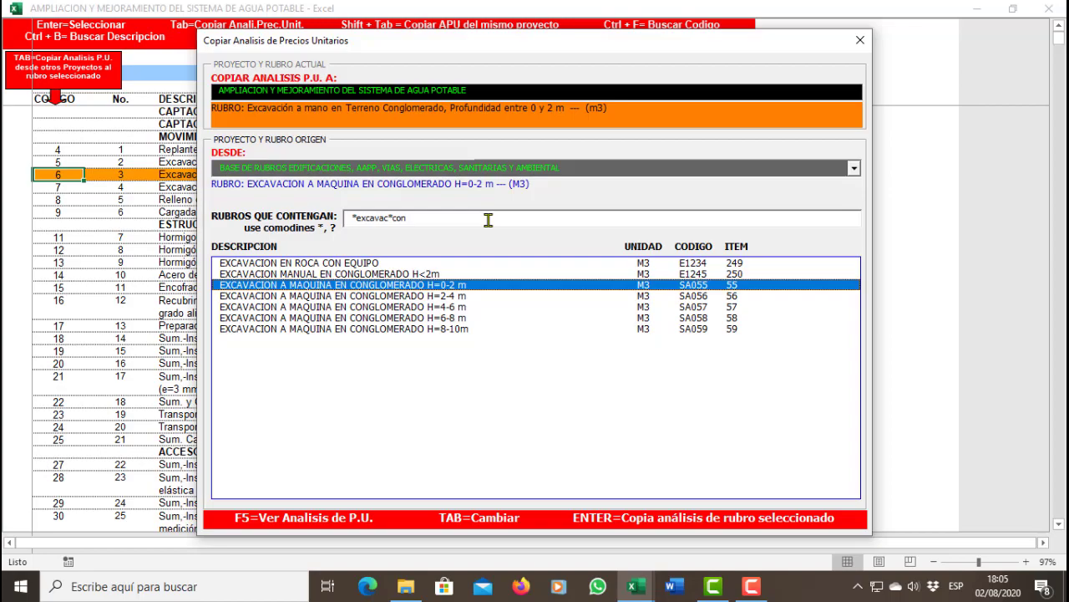
key(Up)
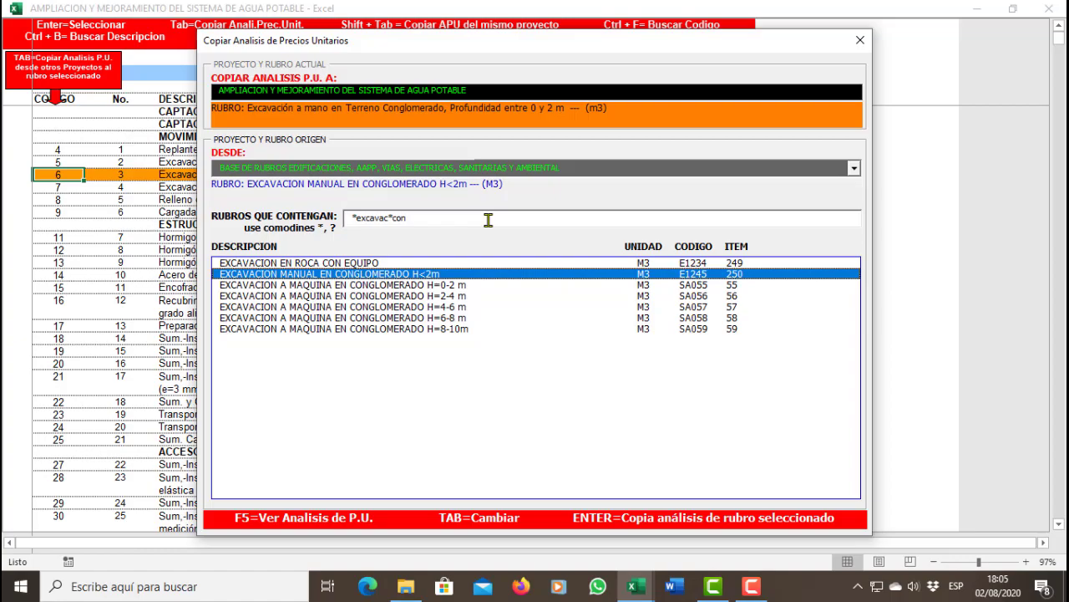
key(Return)
key(Down)
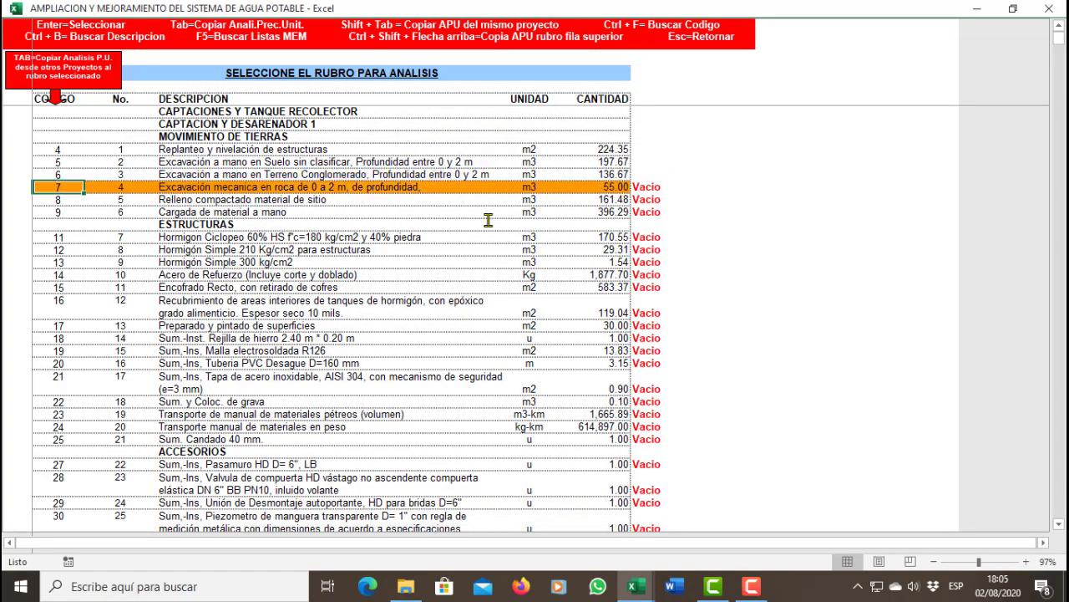
Copy the price analysis EXCAVACION EN ROCA CON EQUIPO into rubro 7, filtering the base rubros by "*excava*ro".
key(Tab)
text(*ex)
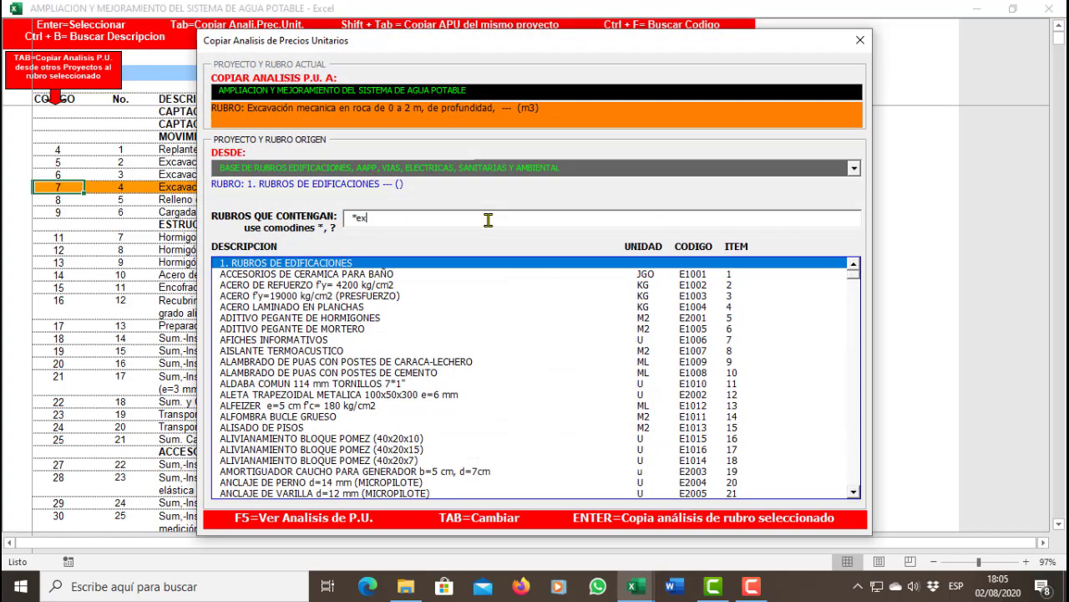
text(cava*ro)
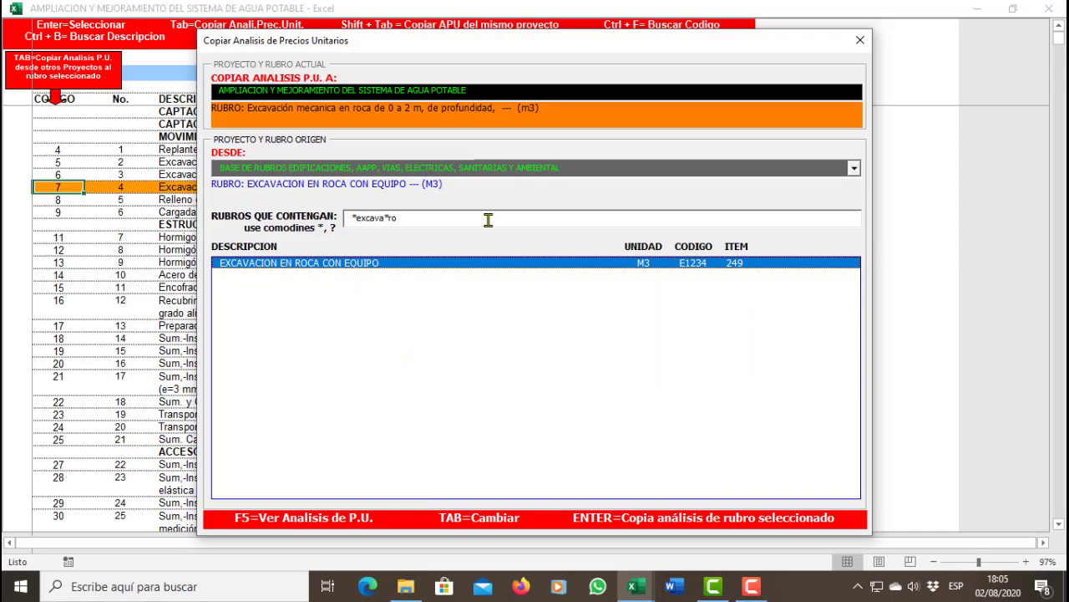
key(Return)
Copy the price analysis RELLENO COMPACTADO (COMPACTADOR) into rubro 8, filtering the base rubros by "*rellen".
key(Down)
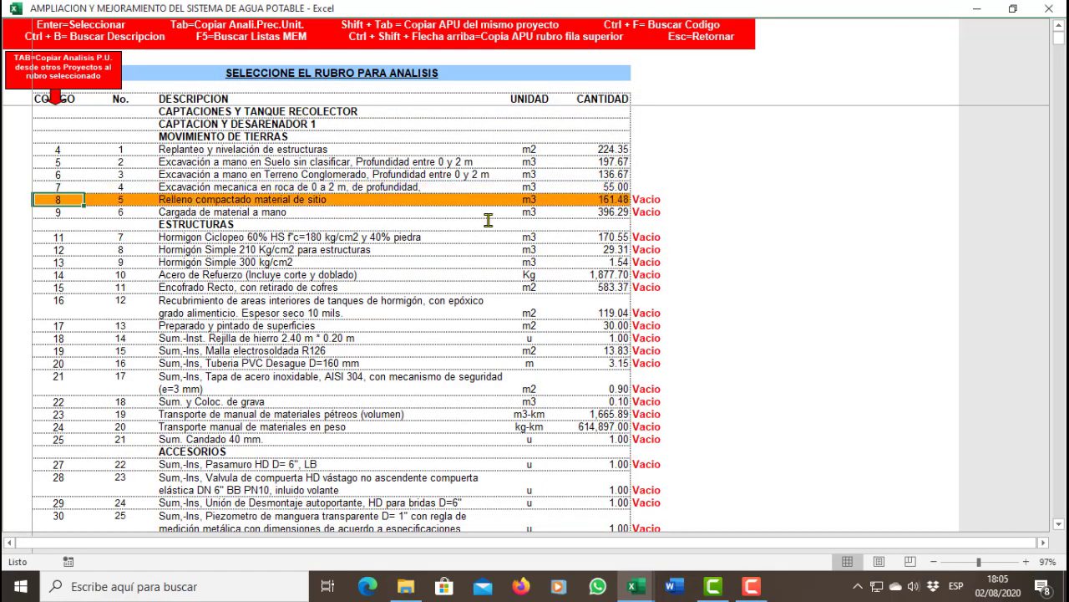
key(Tab)
text(*re)
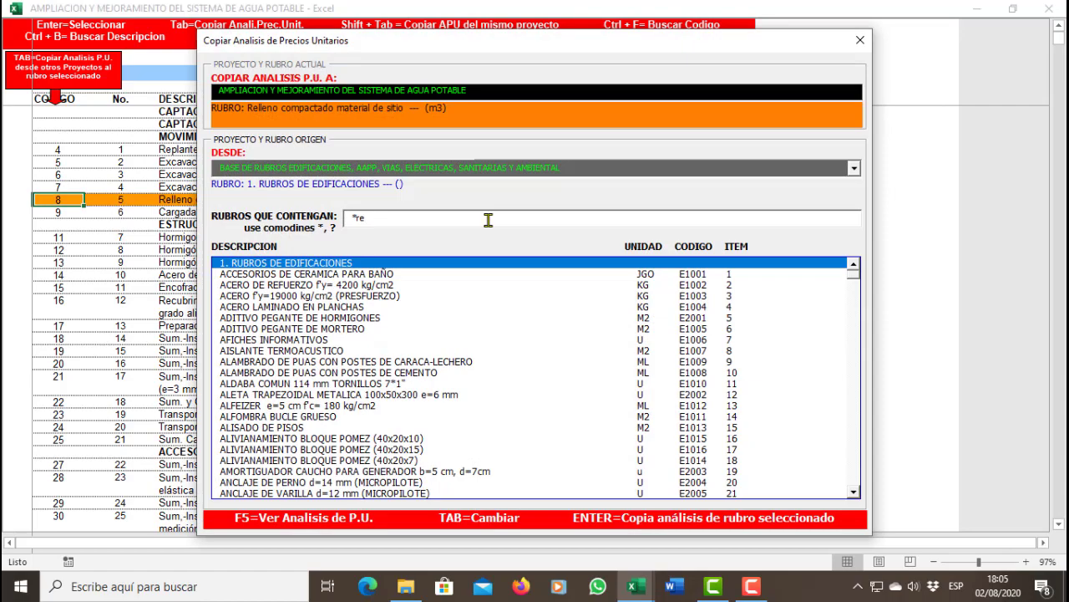
text(llen)
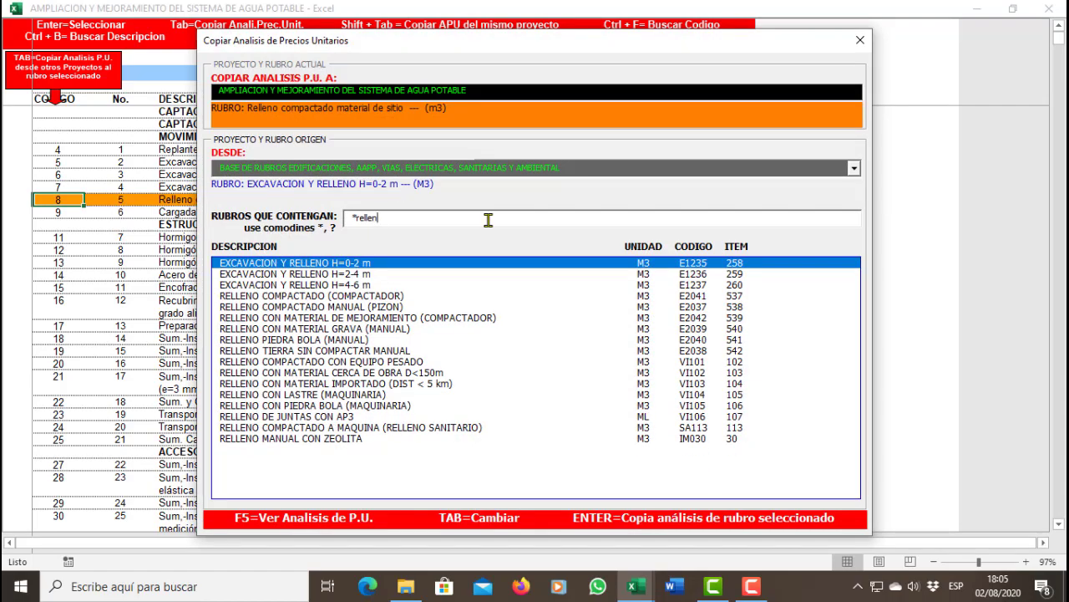
key(Down)
key(Down)
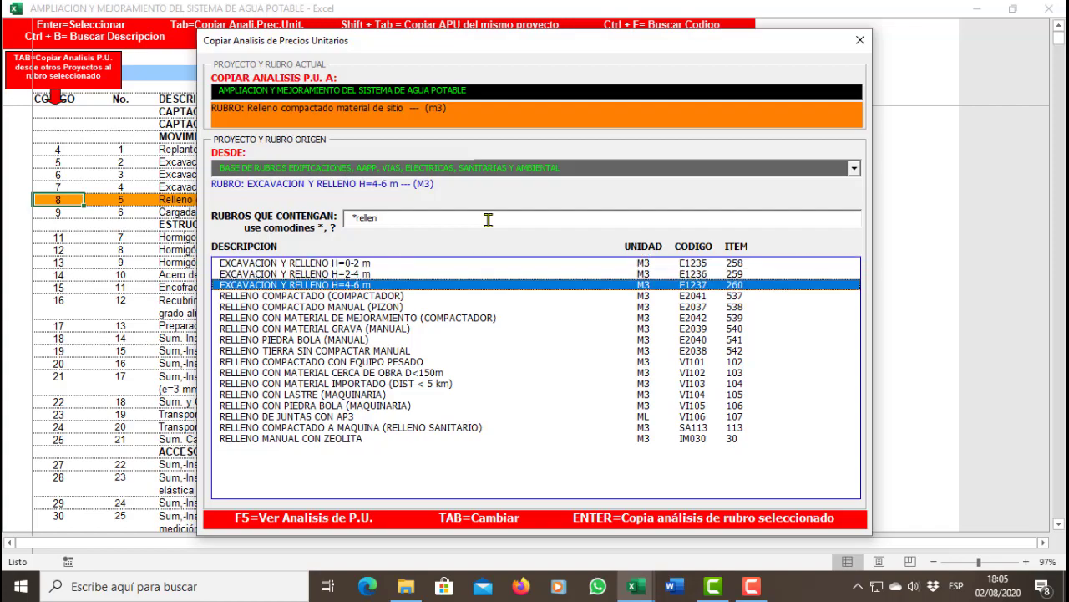
key(Down)
key(Down)
key(Down)
key(Down)
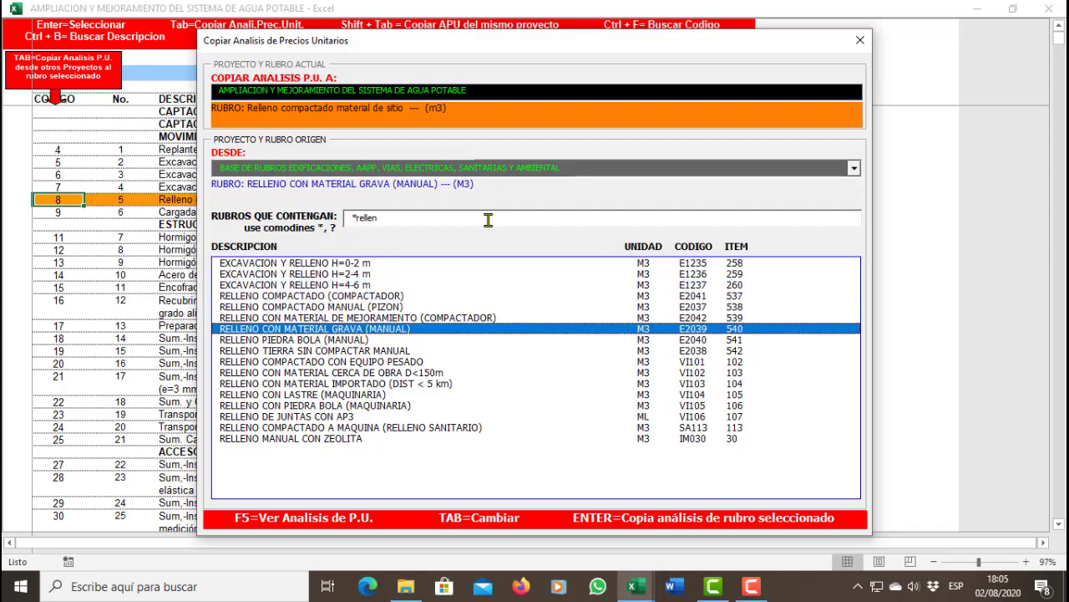
key(Up)
key(Up)
key(Down)
key(Down)
key(Down)
key(Up)
key(Up)
key(Up)
key(Up)
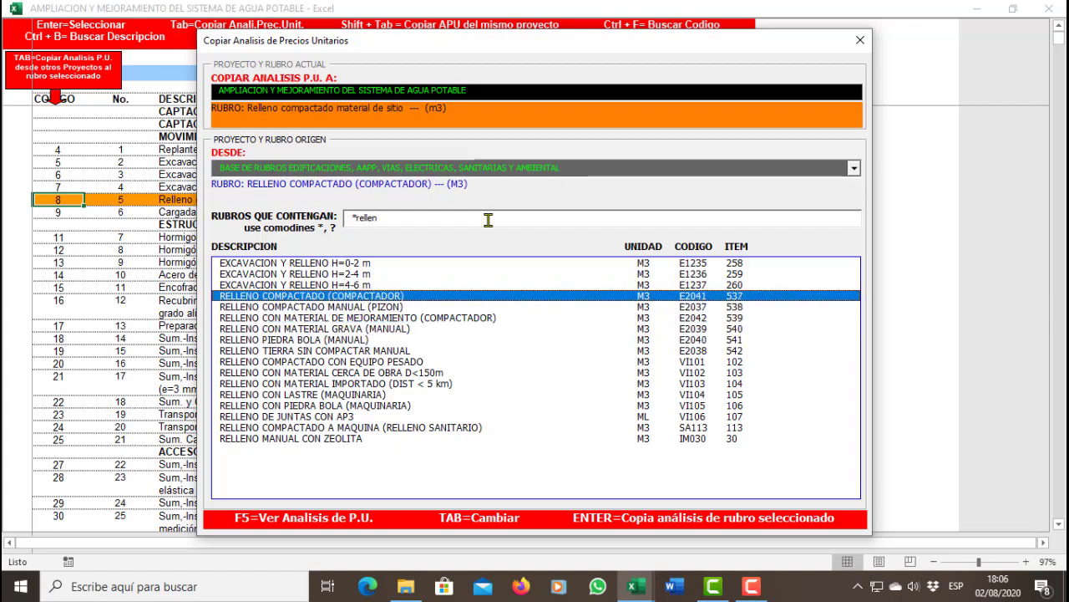
key(Return)
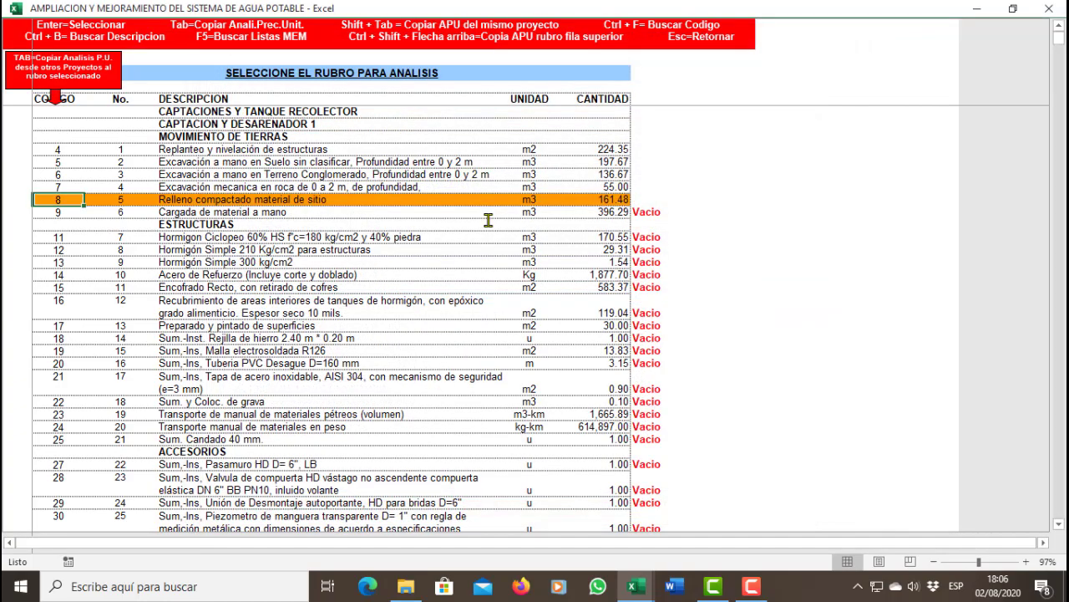
key(Down)
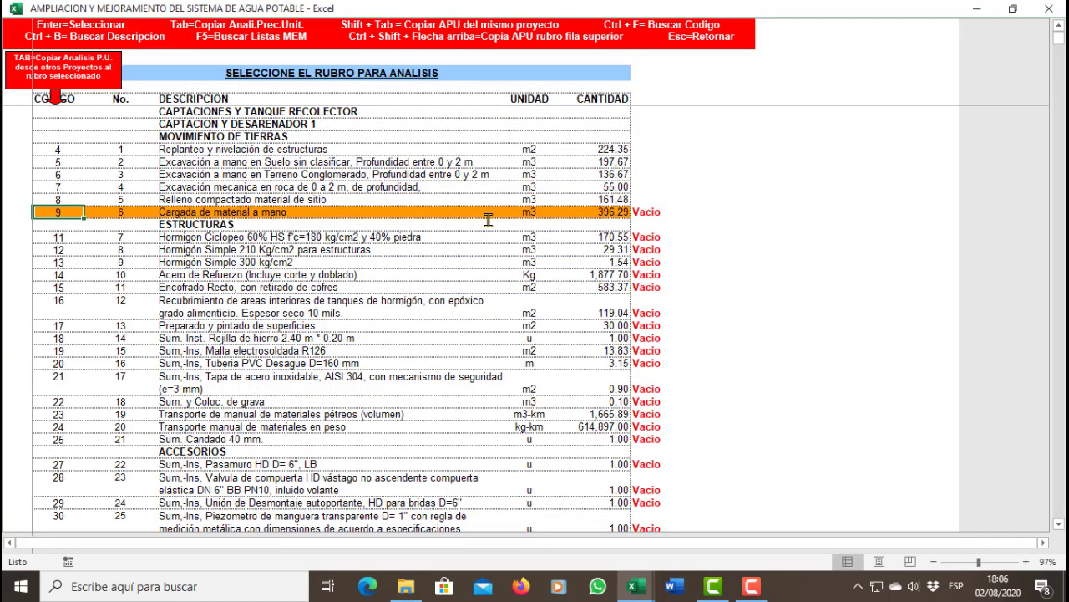
key(Up)
key(Up)
key(Up)
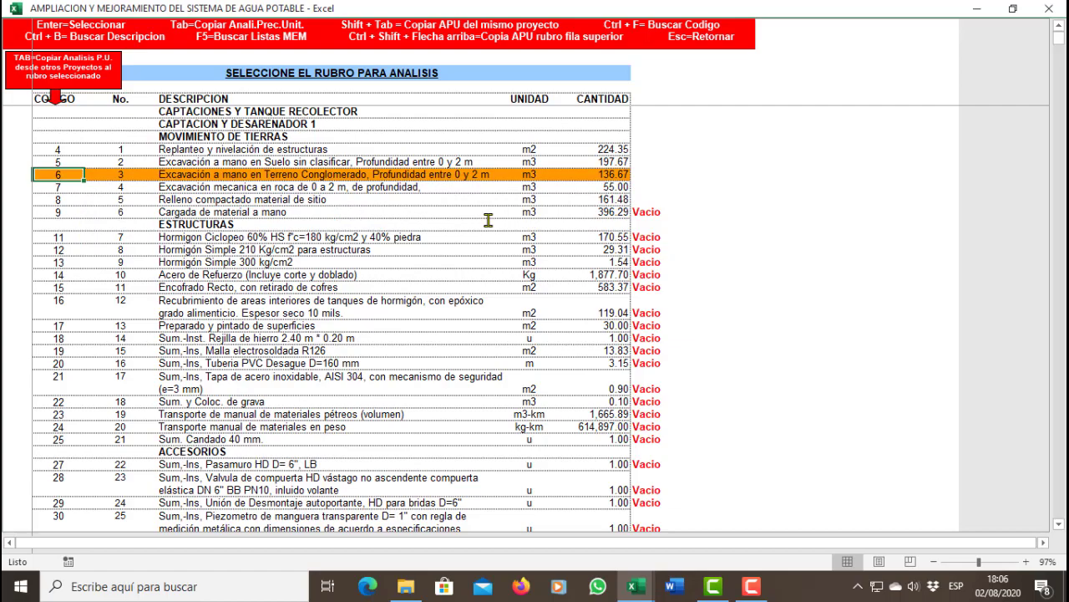
key(Down)
key(Down)
key(Down)
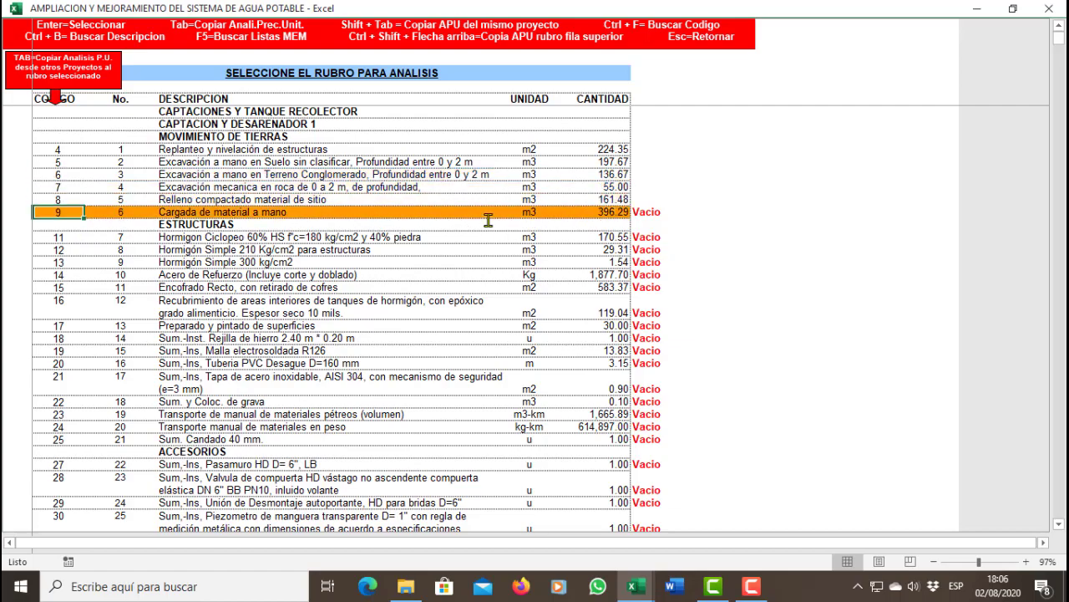
key(Up)
key(Up)
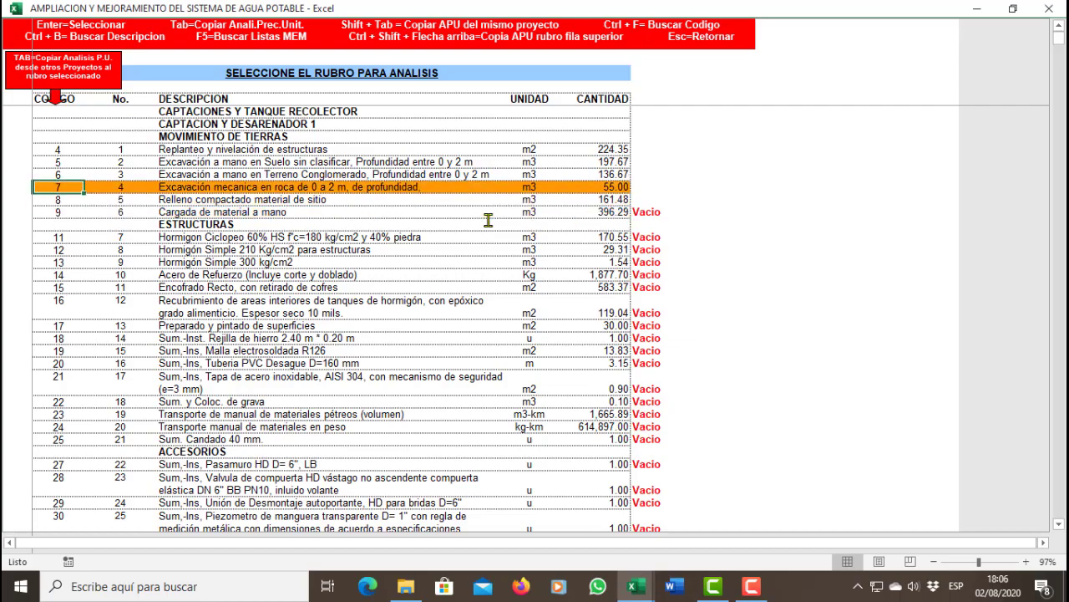
Review the equipment, labour and materials sections in the price analysis of rubro 8, Relleno compactado material de sitio.
key(Down)
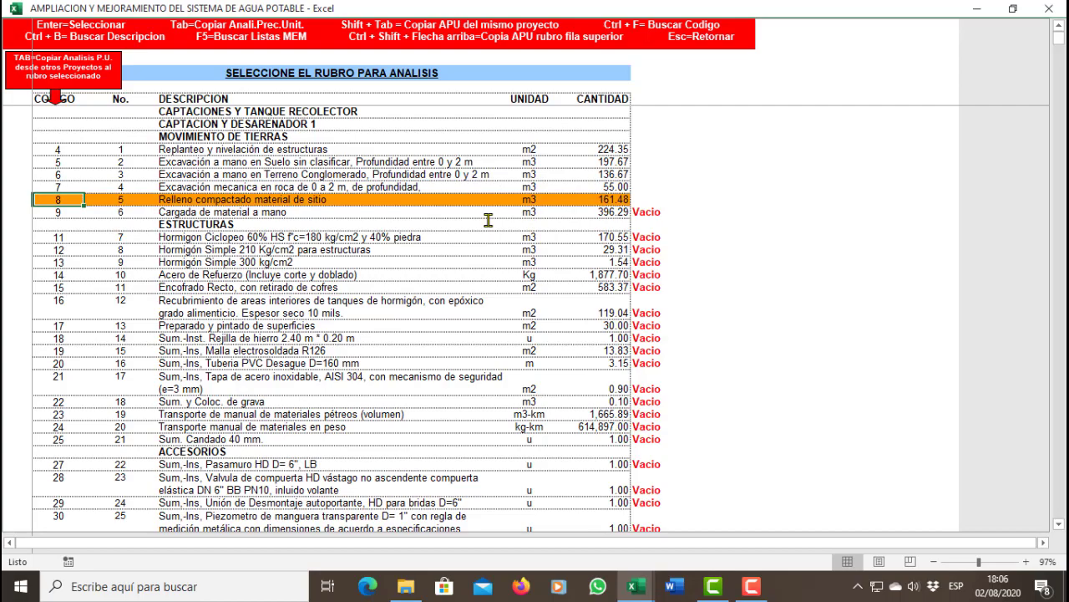
key(Return)
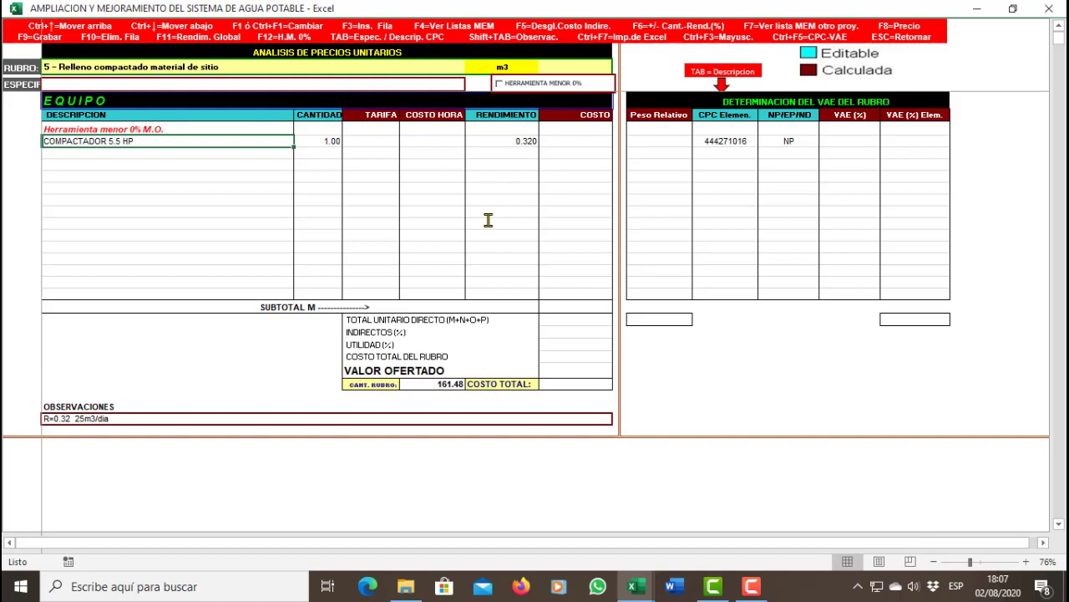
key(Down)
key(Down)
key(Up)
key(Up)
key(F1)
key(Down)
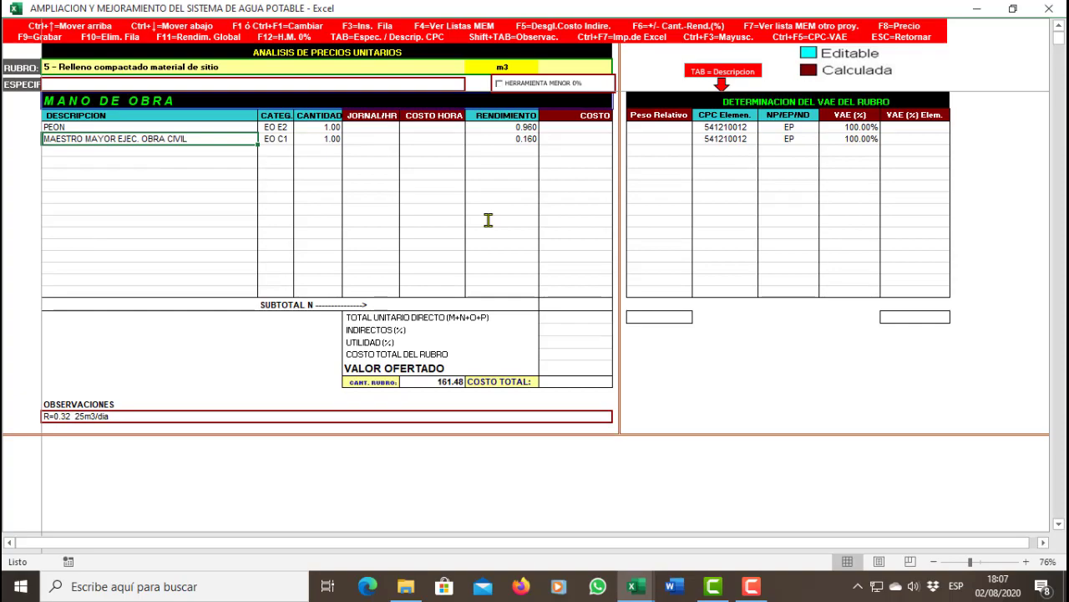
key(F1)
key(Down)
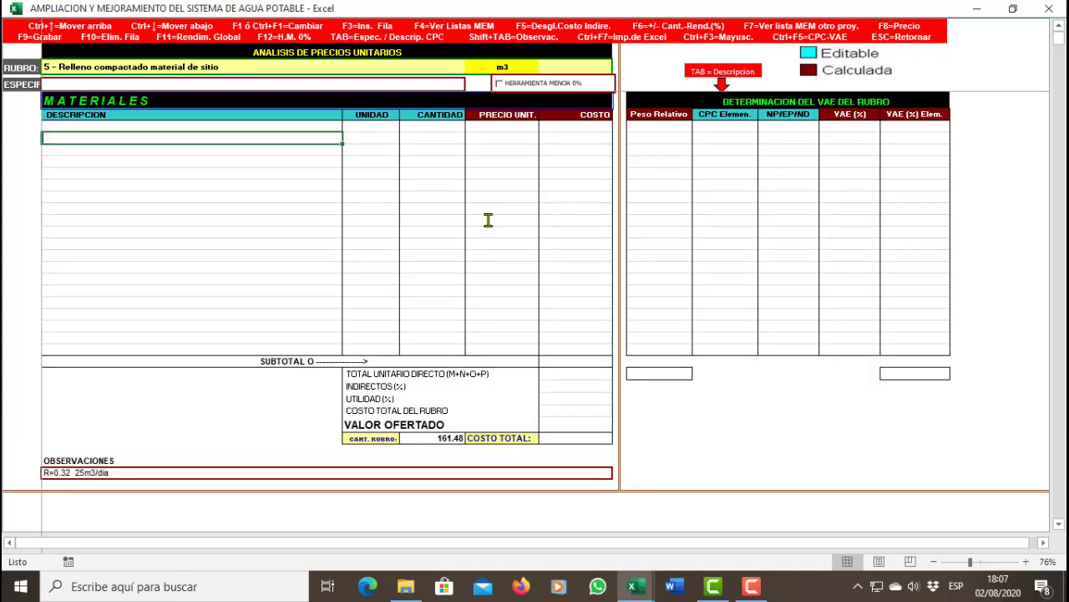
key(Escape)
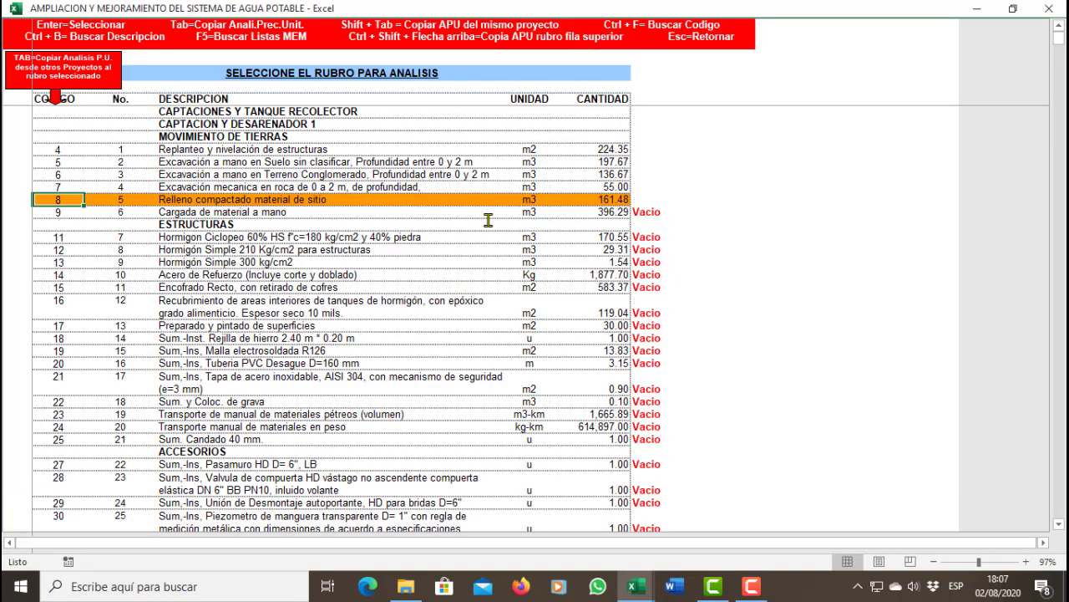
Copy the price analysis HORMIGON CICLOPEO CON ENCOFRADO f'c 180 kg/cm2 into rubro 11, filtering the base rubros by "*ciclope".
key(Down)
key(Down)
key(Down)
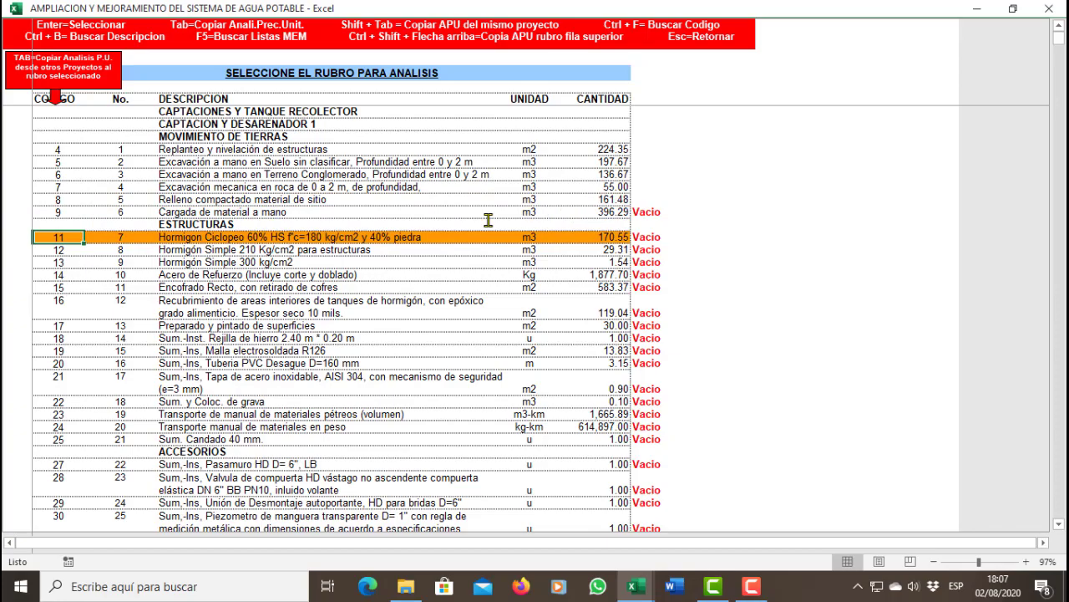
key(Tab)
text(*)
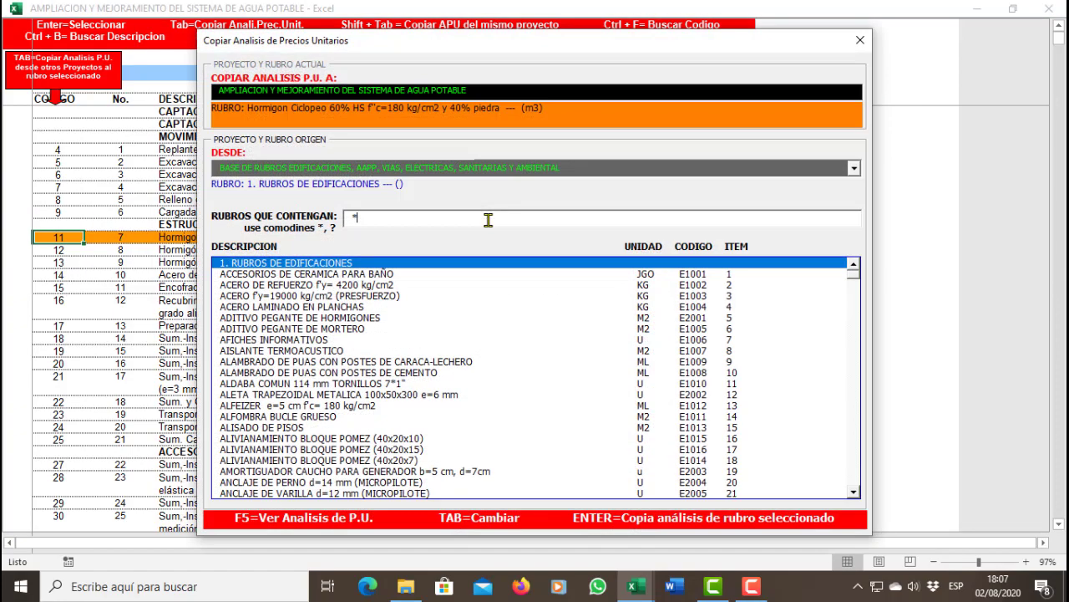
text(ciclope)
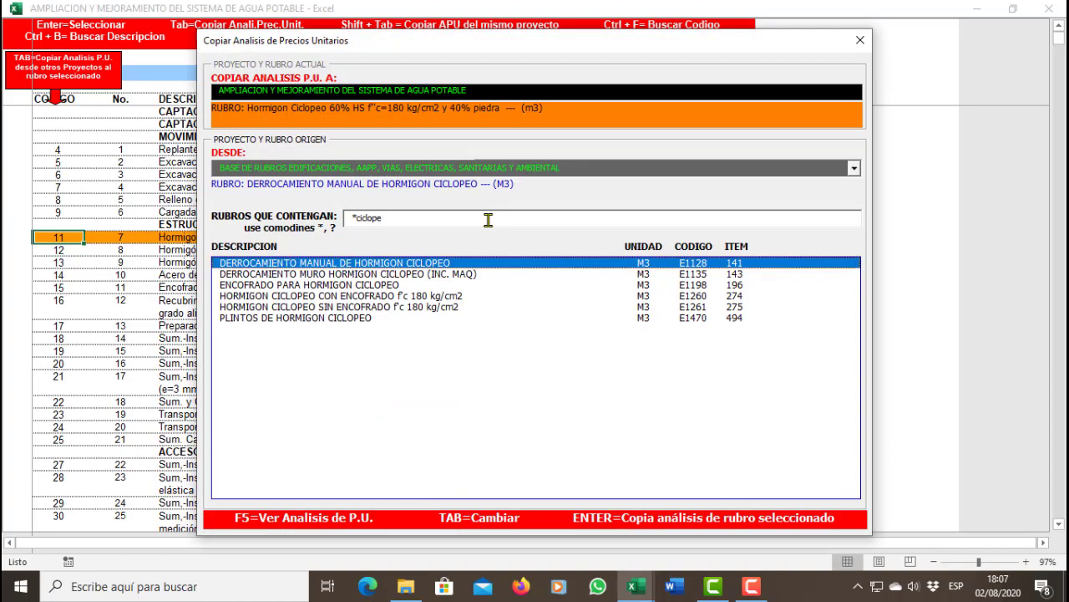
key(Down)
key(Down)
key(Down)
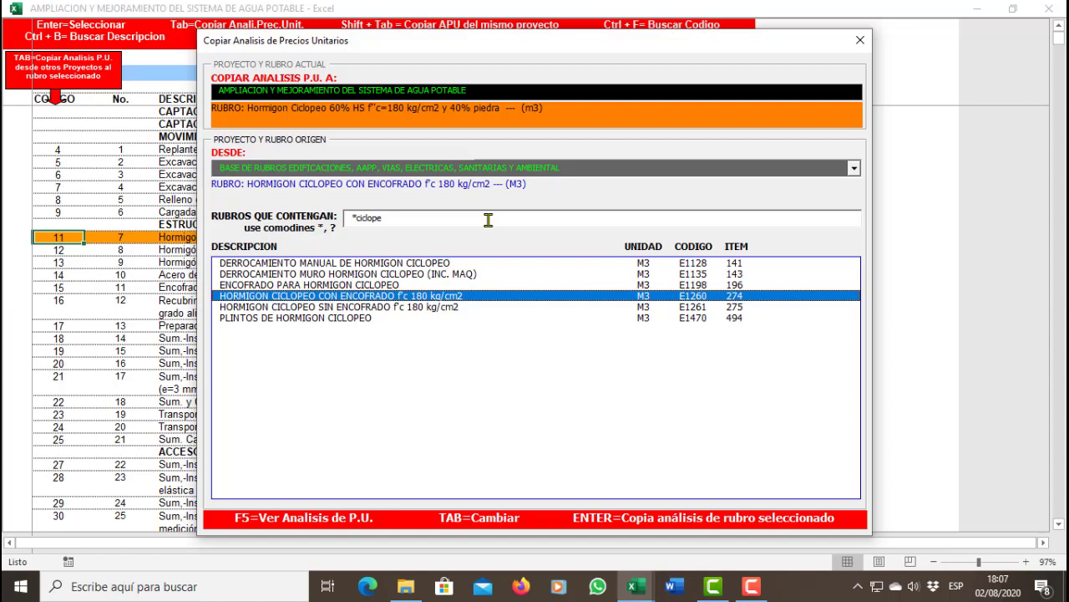
key(Down)
key(Up)
key(Return)
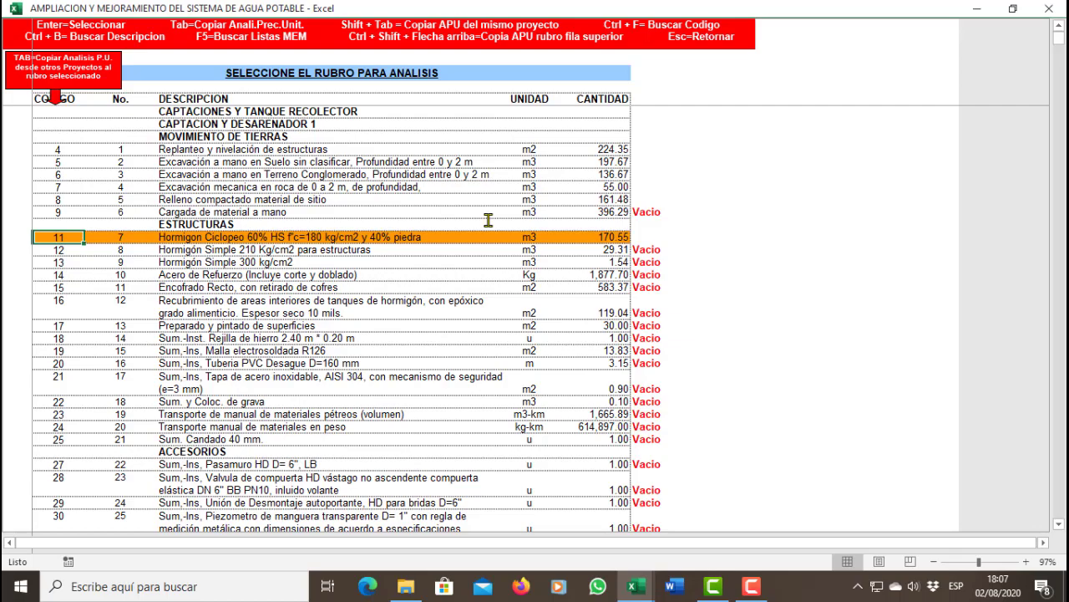
Leave the price analyses and recalculate the project's materials, equipment and labour lists with Actualizar Listas MEM.
key(Escape)
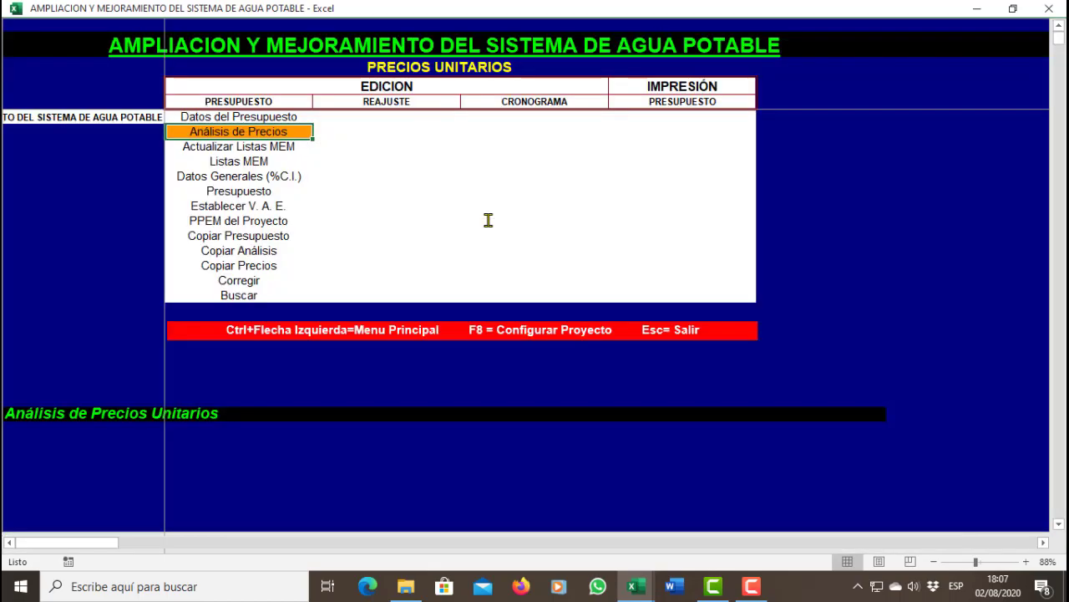
key(Down)
key(Return)
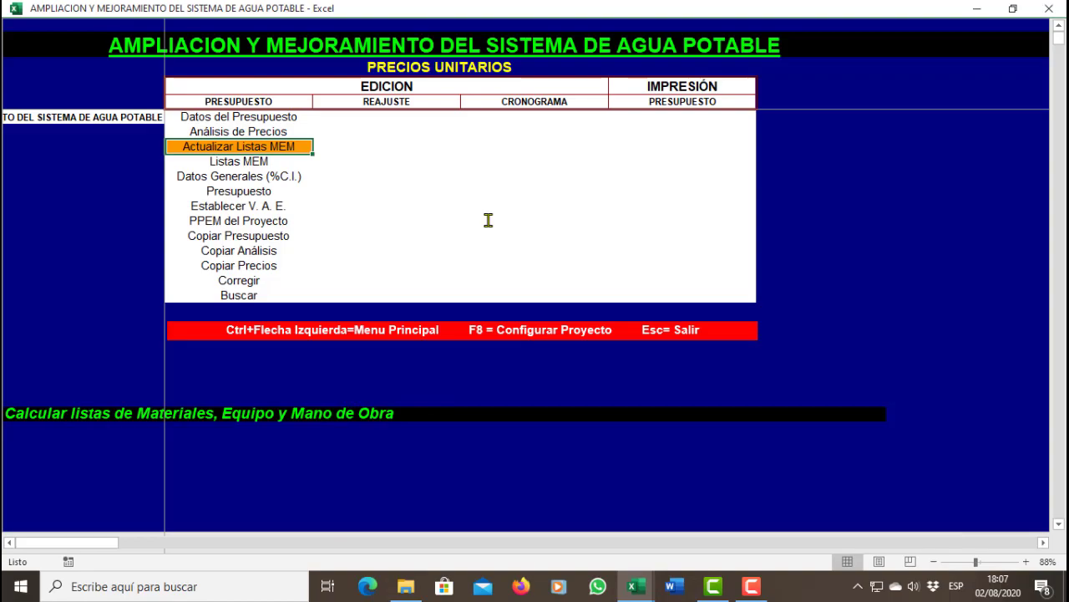
Copy the materials and transport, equipment and labour prices from BASE DE RUBROS EDIFICACIONES, AAPP, VIAS, ELECTRICAS, SANITARIAS Y AMBIENTAL into the project with Copiar Precios.
key(Up)
key(Up)
key(Down)
key(Down)
key(Down)
key(Down)
key(Down)
key(Down)
key(Down)
key(Down)
key(Down)
key(Down)
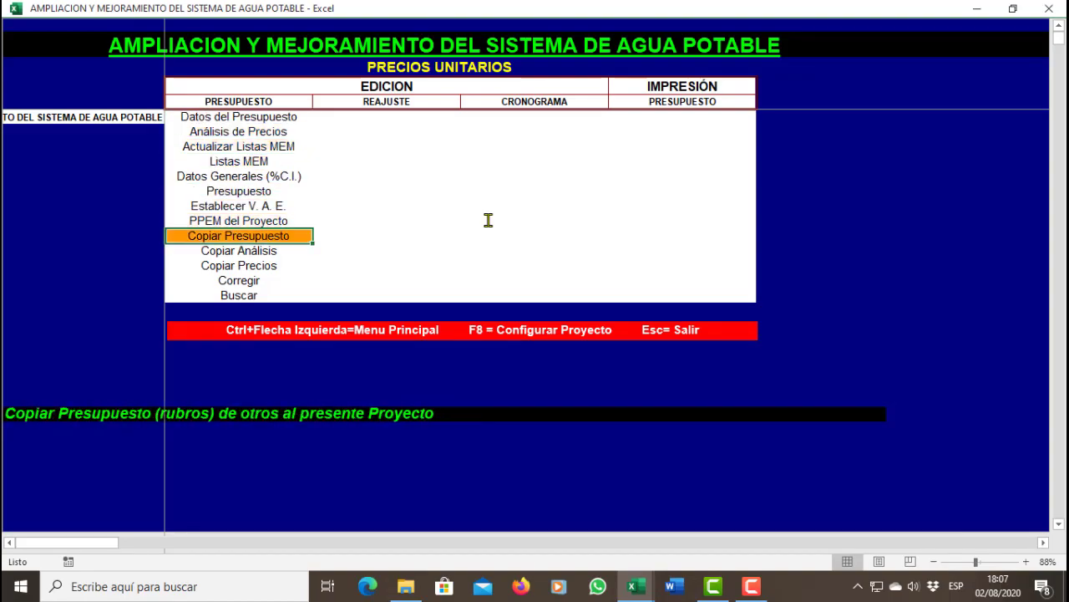
key(Return)
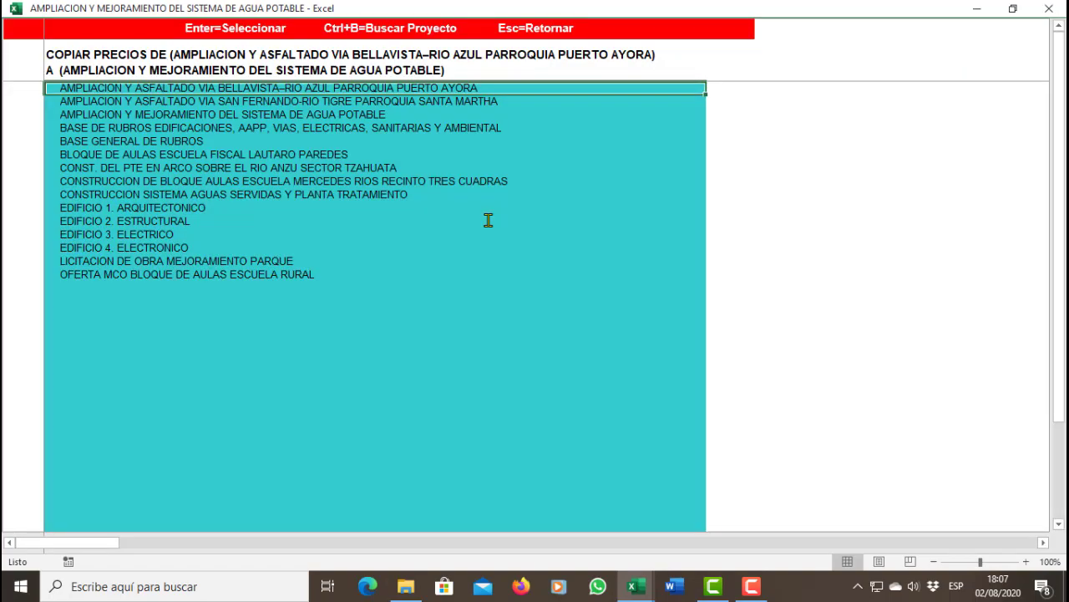
key(Down)
key(Down)
key(Down)
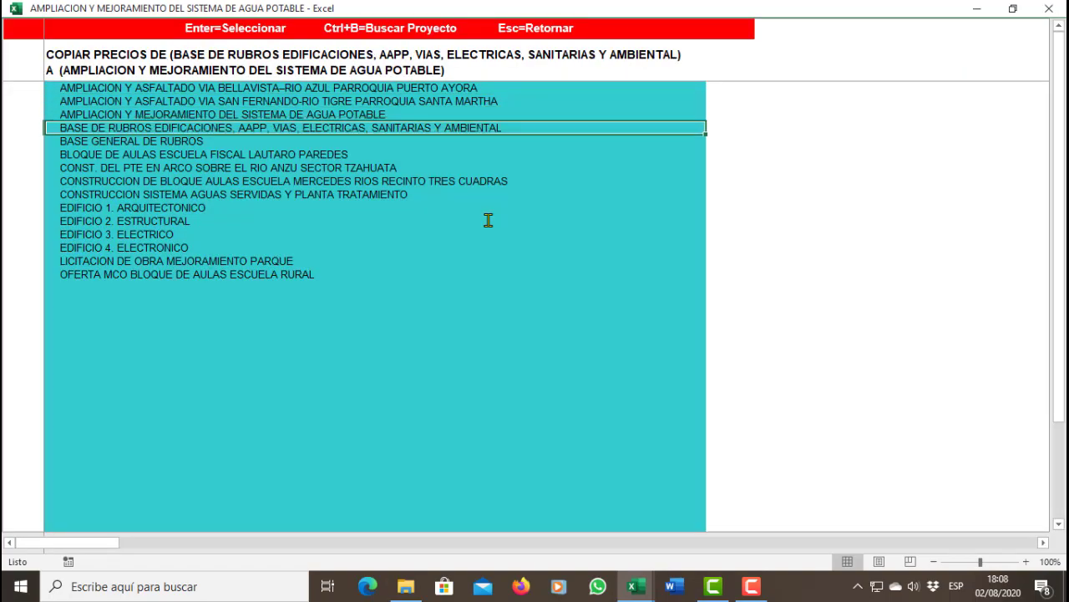
key(Return)
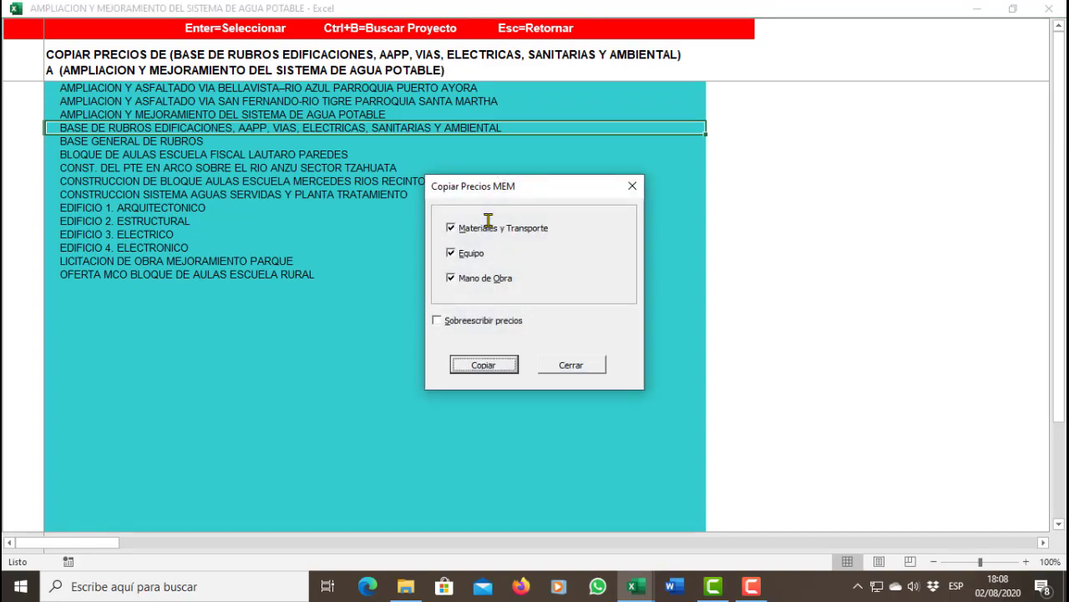
key(Escape)
Open Listas MEM and review the materials, equipment, labour and materials transport lists of the project.
key(Up)
key(Up)
key(Up)
key(Up)
key(Up)
key(Up)
key(Up)
key(Return)
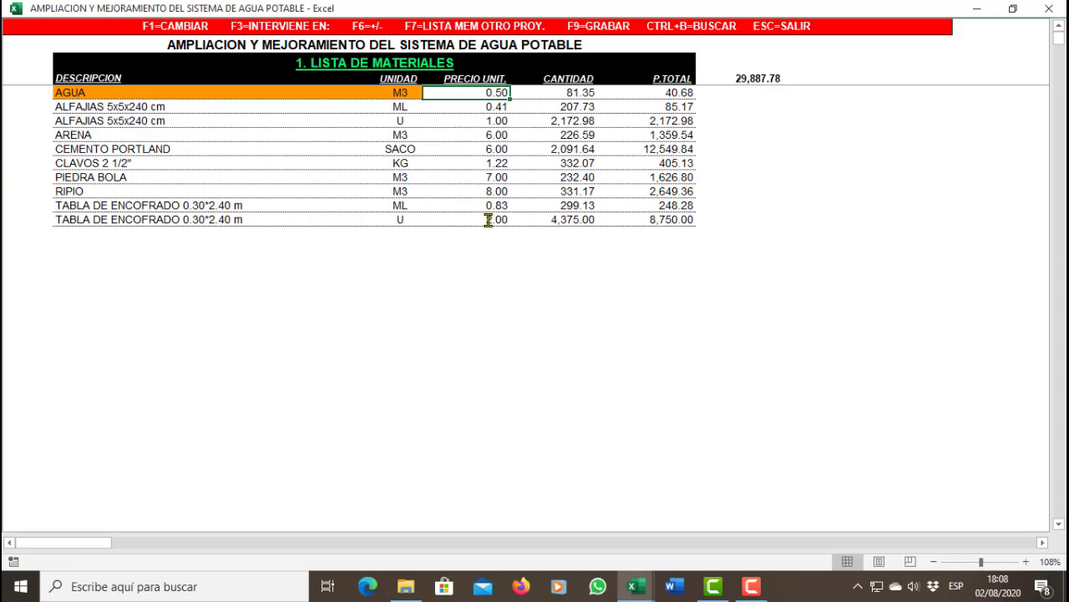
key(Down)
key(F1)
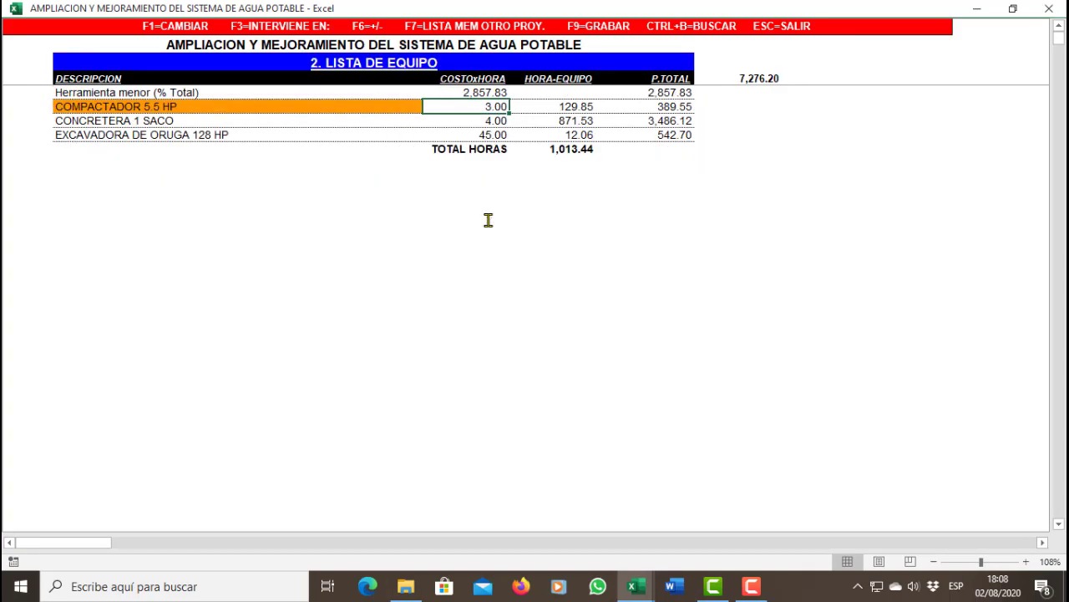
key(F1)
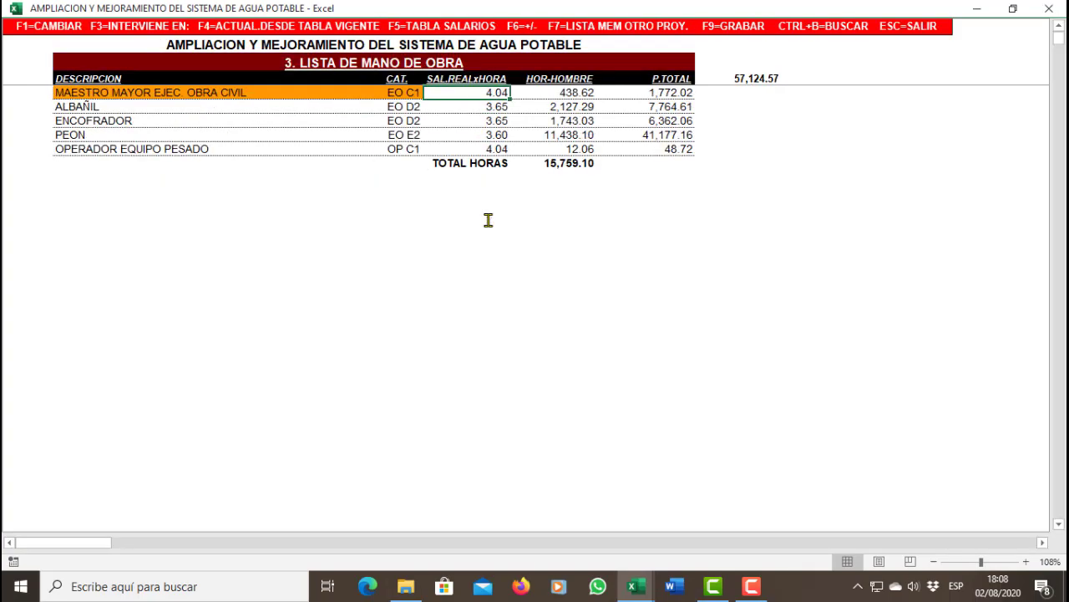
key(F1)
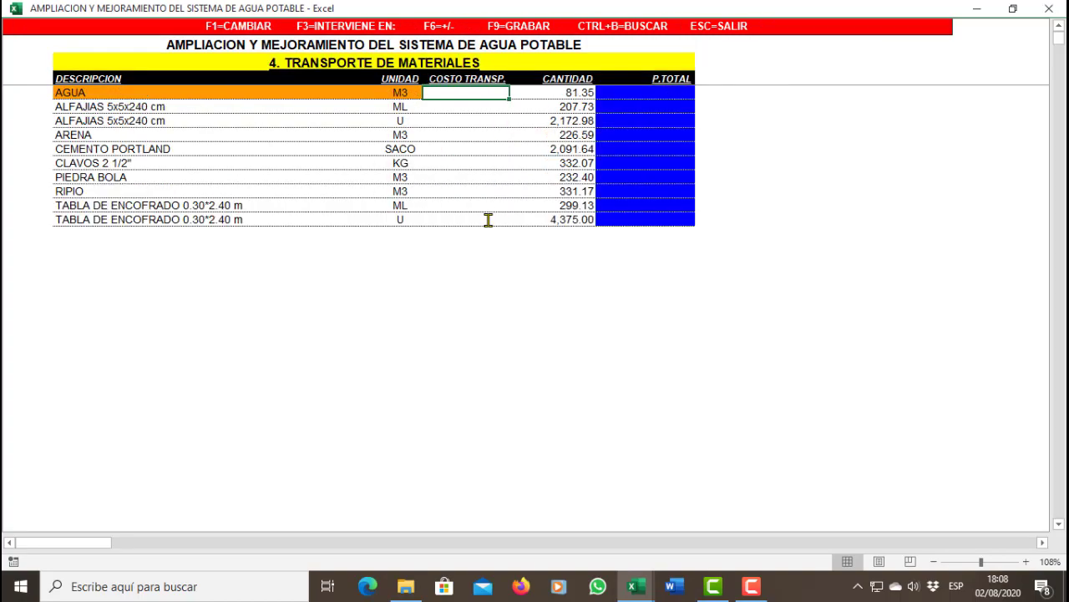
key(F1)
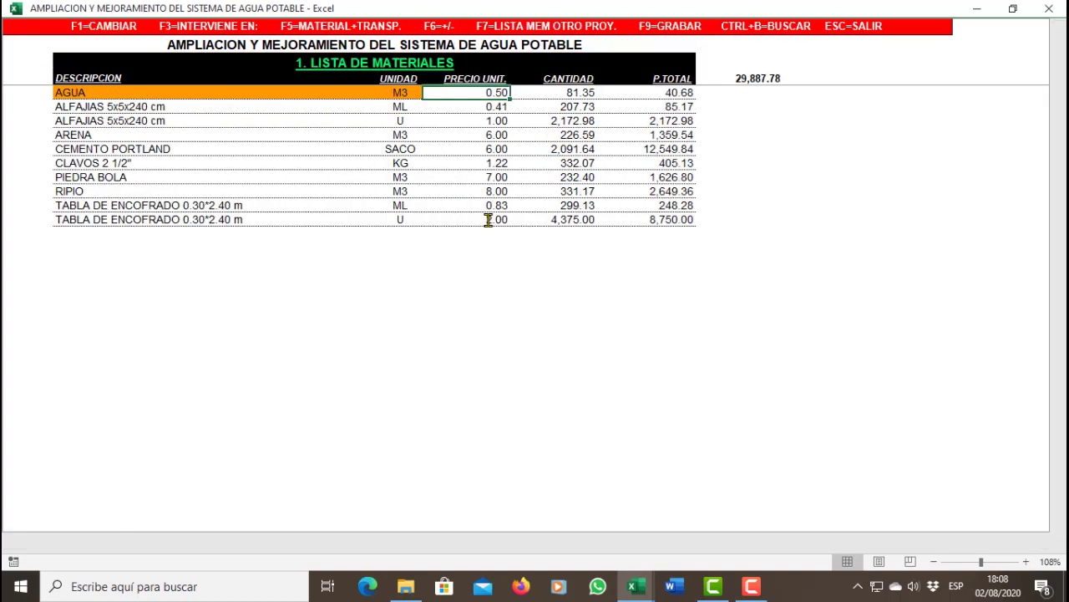
key(Escape)
key(Up)
key(Up)
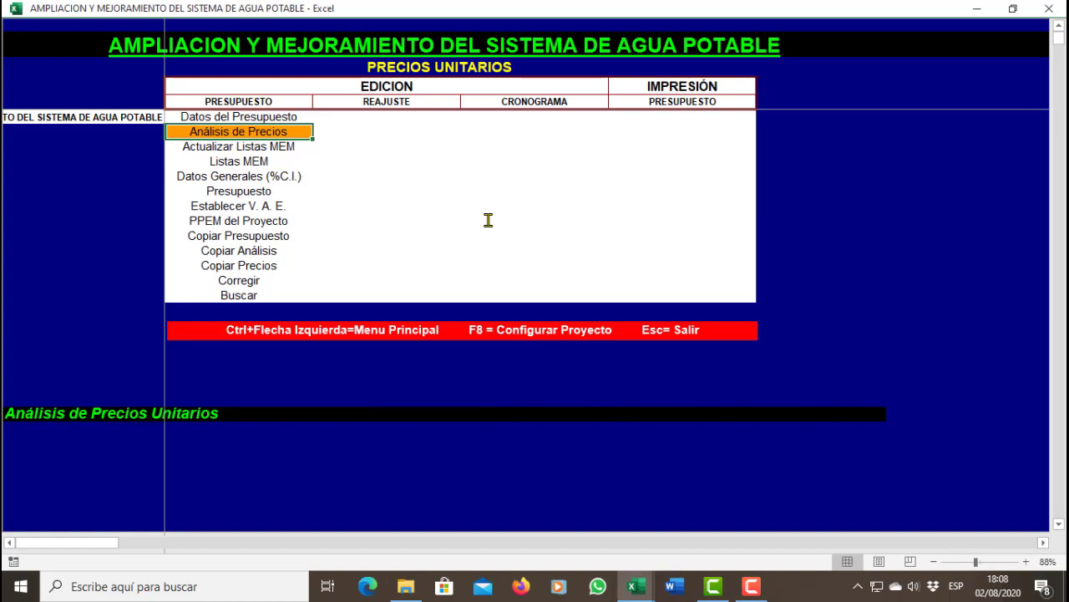
Open the price analysis of rubro 7, Hormigon Ciclopeo 60% HS f'c=180 kg/cm2 y 40% piedra, from Análisis de Precios.
key(Return)
key(Down)
key(Down)
key(Down)
key(Down)
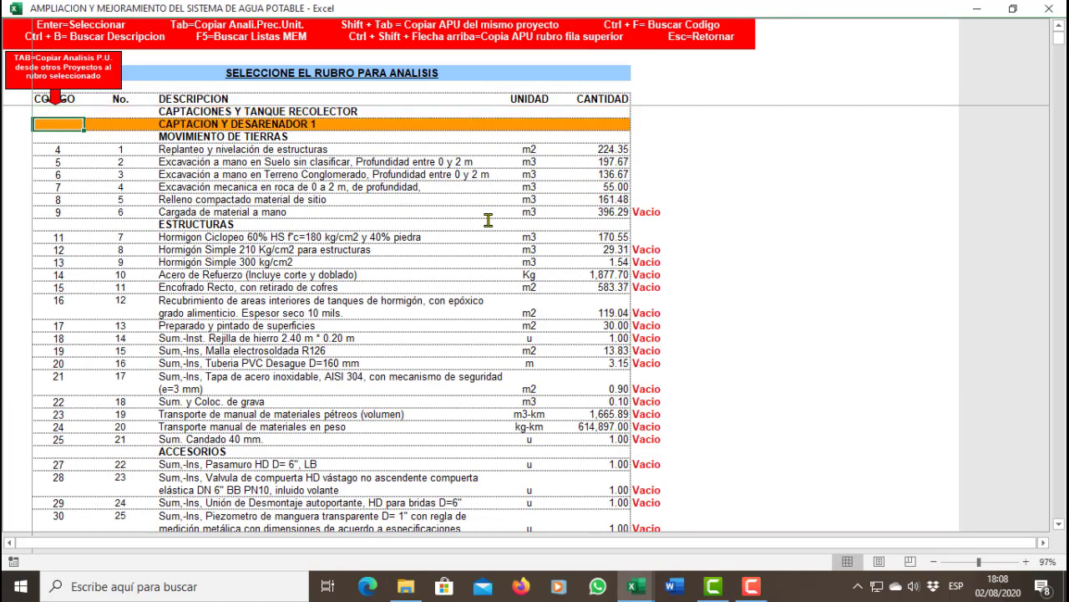
key(Down)
key(Down)
key(Down)
key(Down)
key(Down)
key(Down)
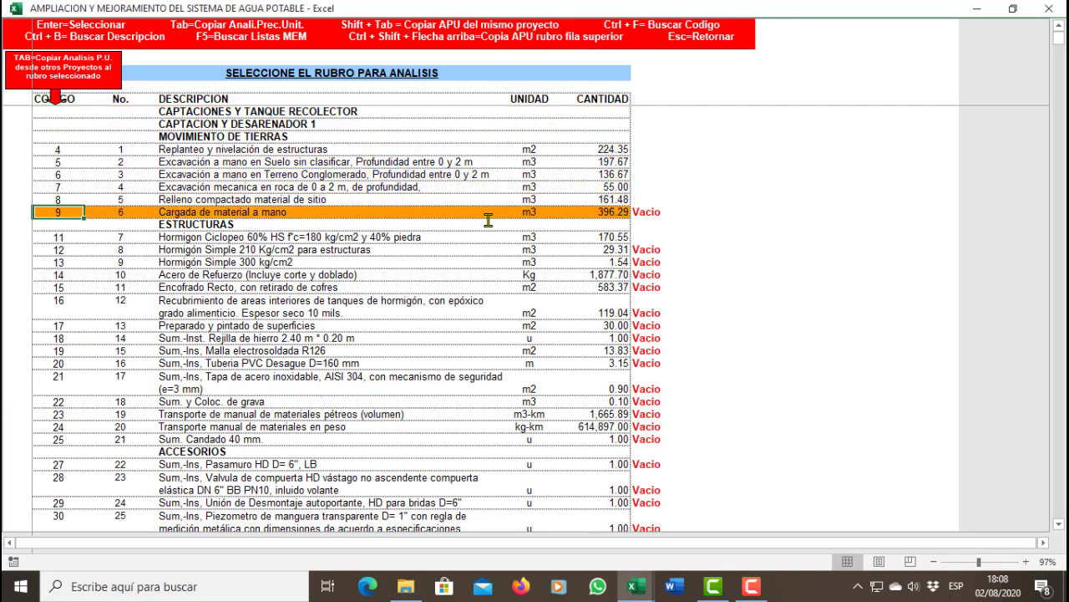
key(Return)
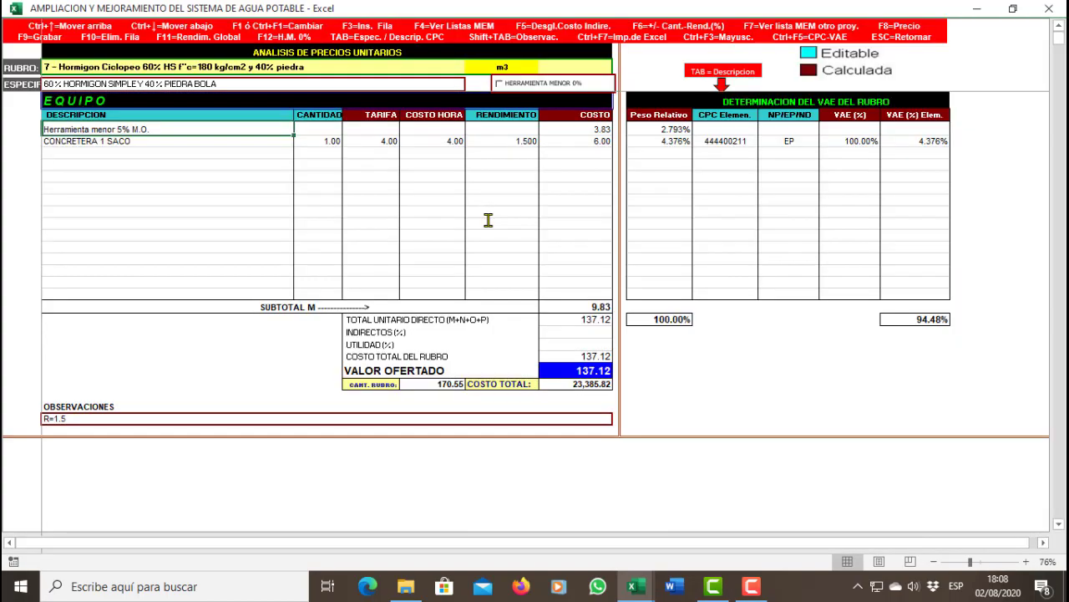
Insert 13 blank rows above CONCRETERA 1 SACO in the equipment table of rubro 7.
key(Down)
key(Down)
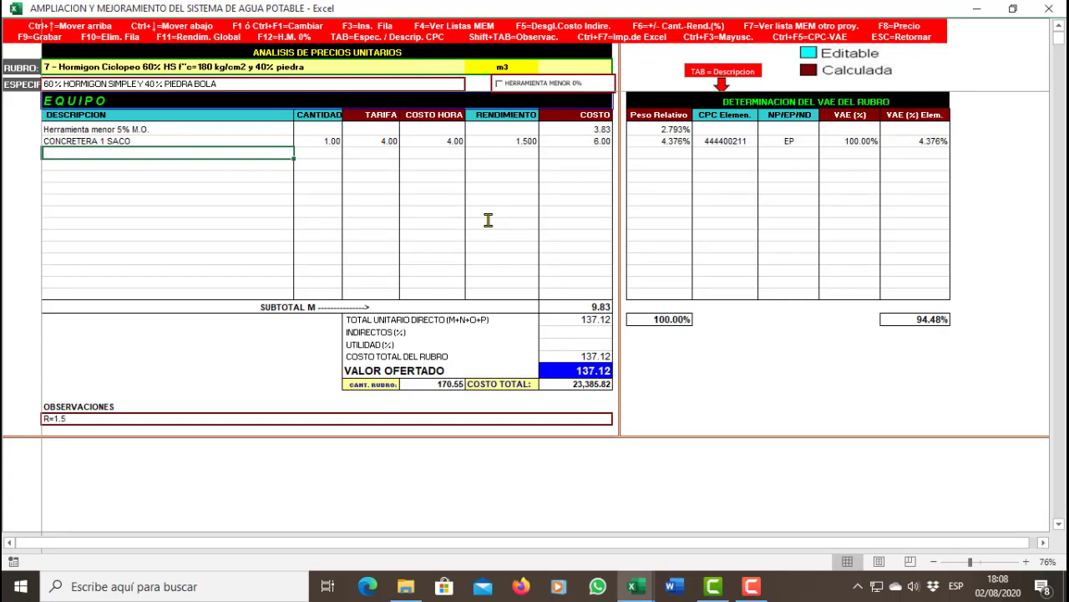
key(Up)
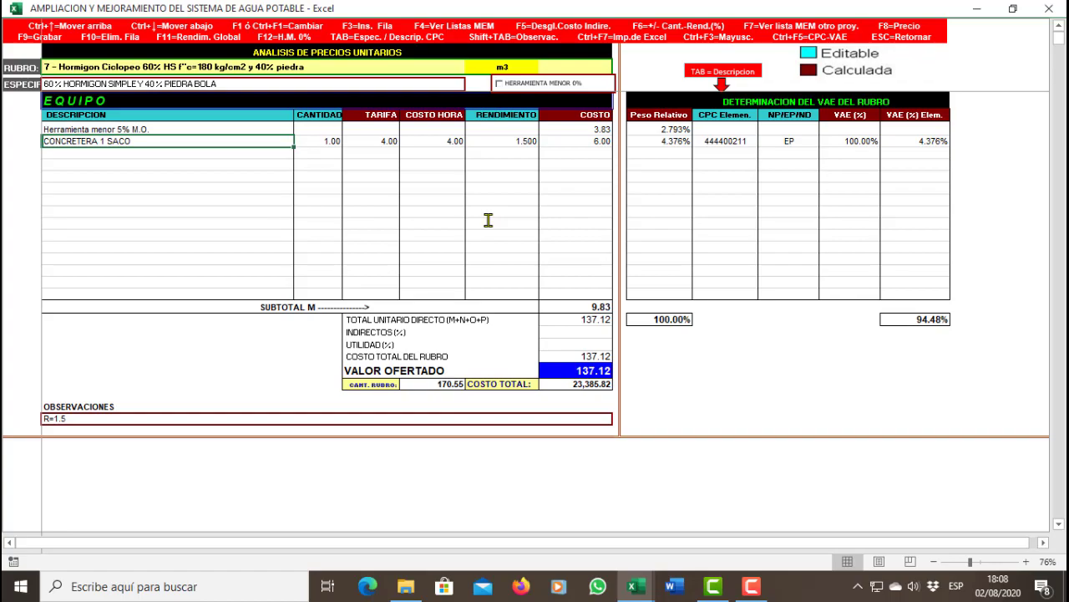
key(Right)
key(Left)
key(Tab)
key(Tab)
key(Tab)
key(Tab)
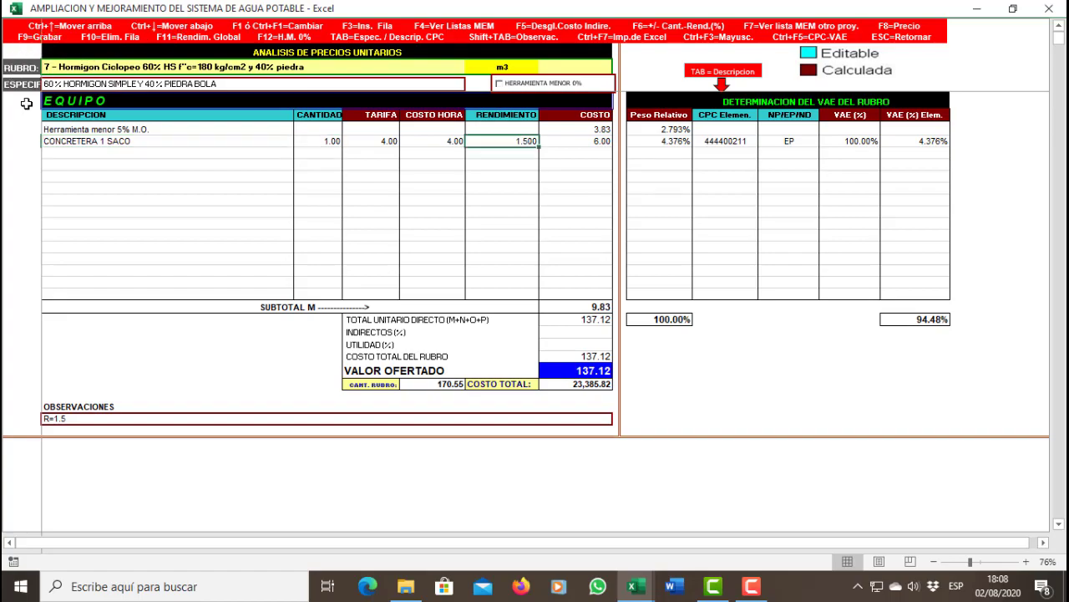
key(shift+Tab)
key(shift+Tab)
key(F3)
key(F3)
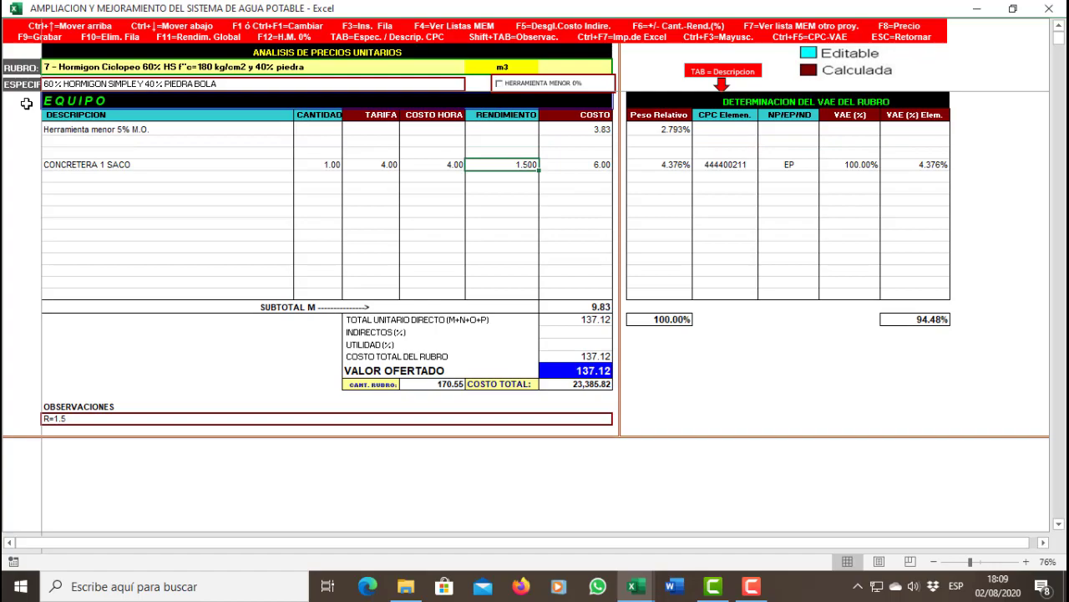
key(F3)
key(F3)
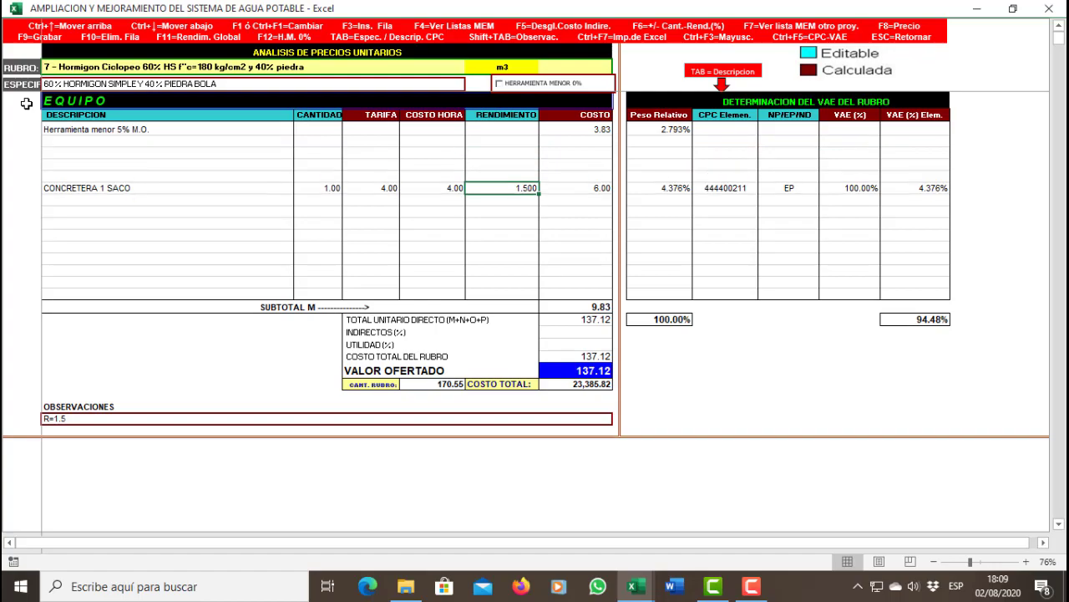
key(F3)
key(F3)
key(F3)
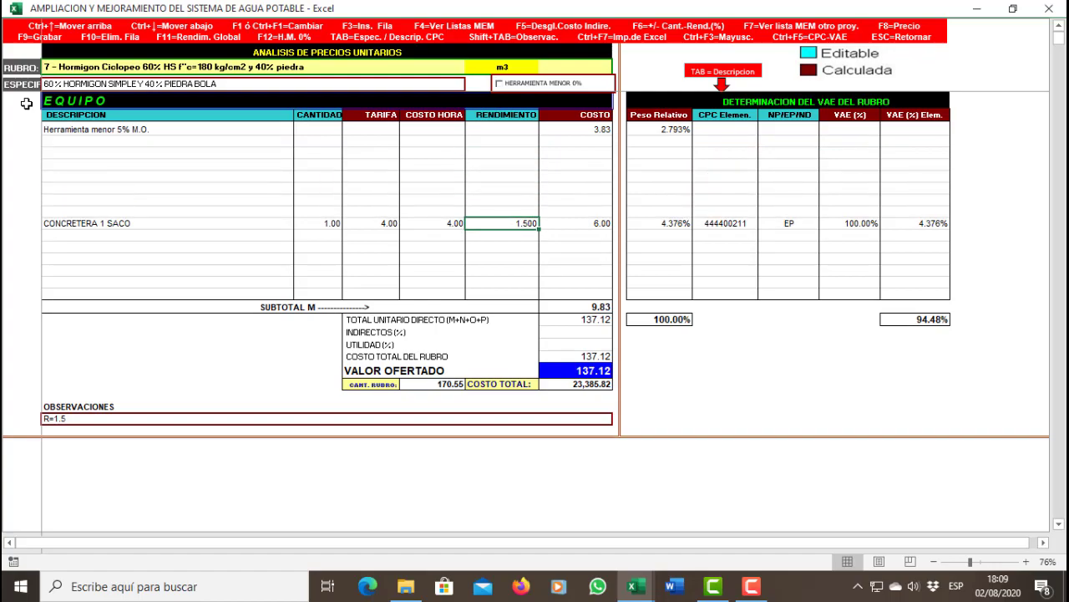
key(F3)
key(F3)
key(F3)
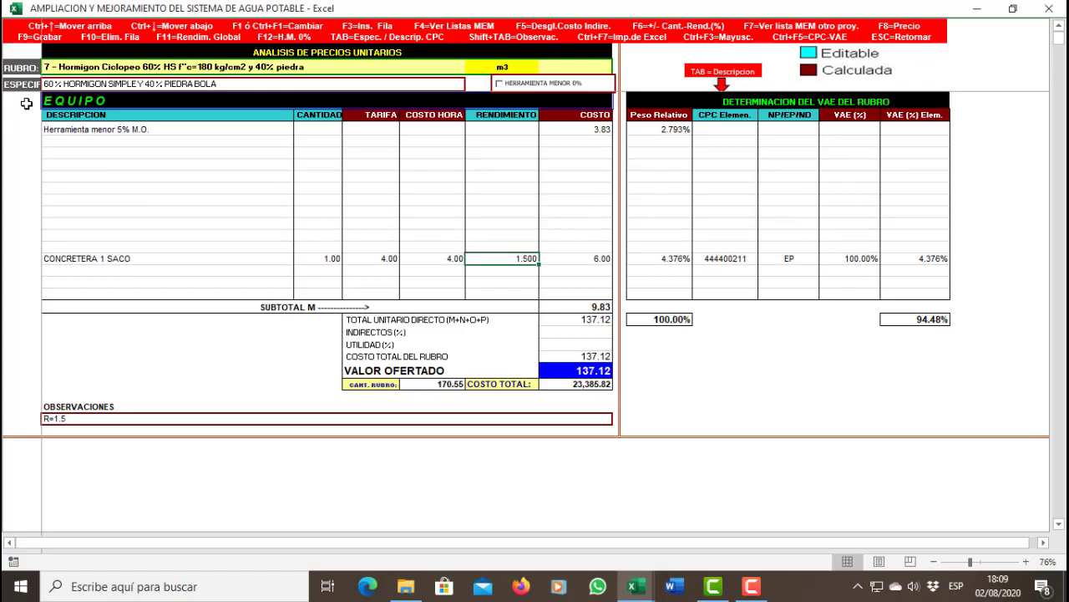
key(F3)
key(F3)
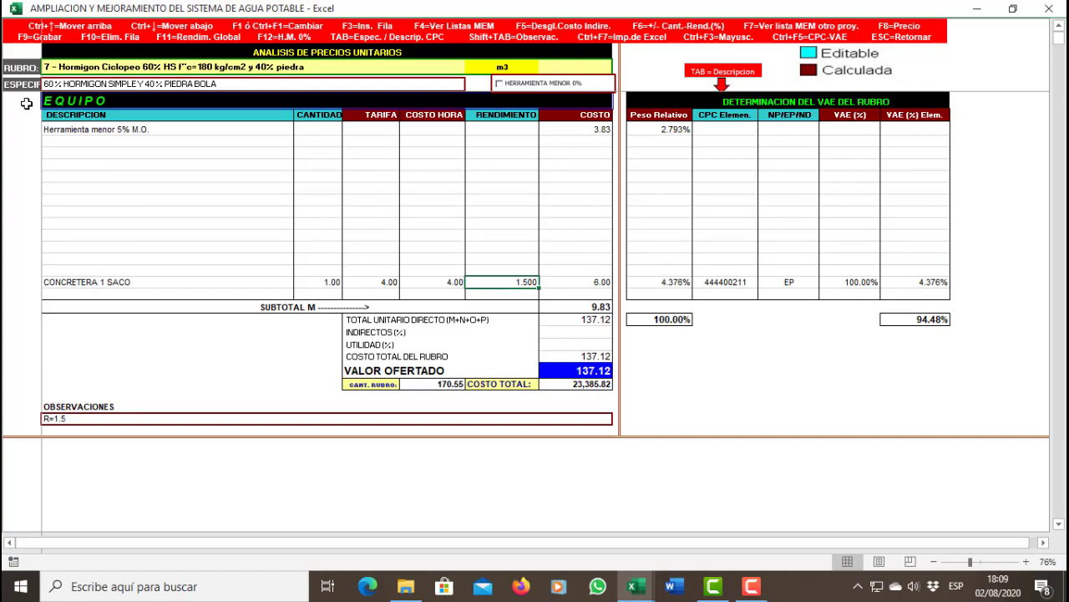
key(F3)
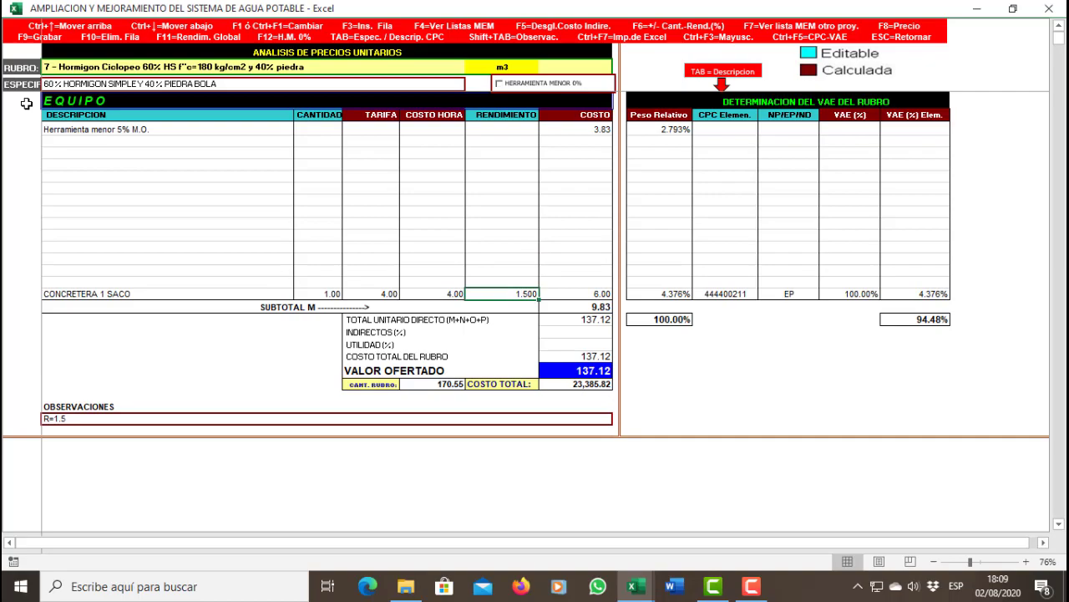
Delete the 13 blank rows above CONCRETERA 1 SACO from the equipment table.
key(F10)
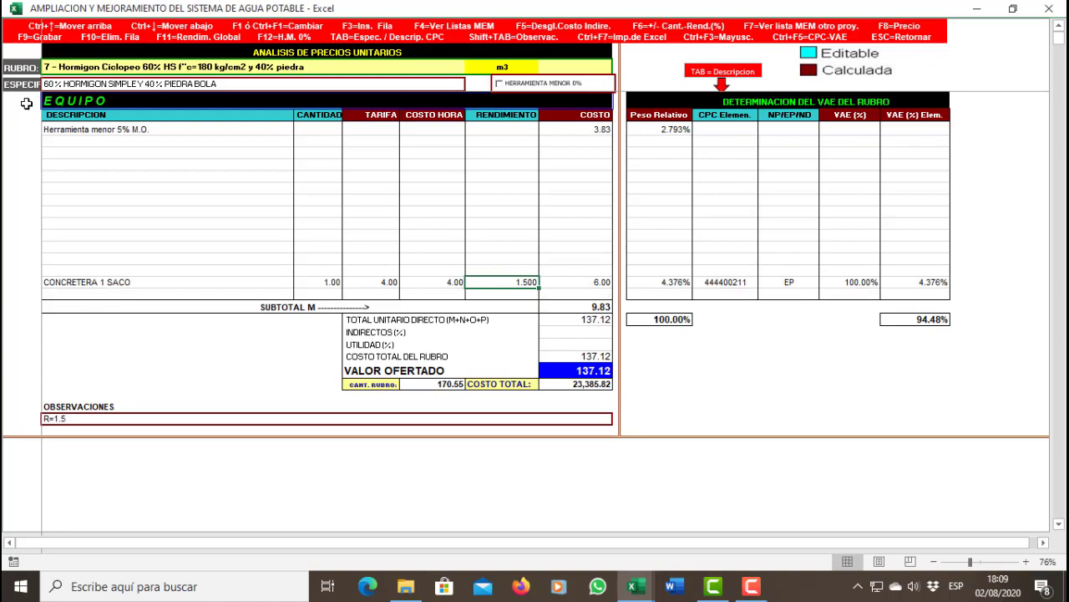
key(F10)
key(F10)
key(F10)
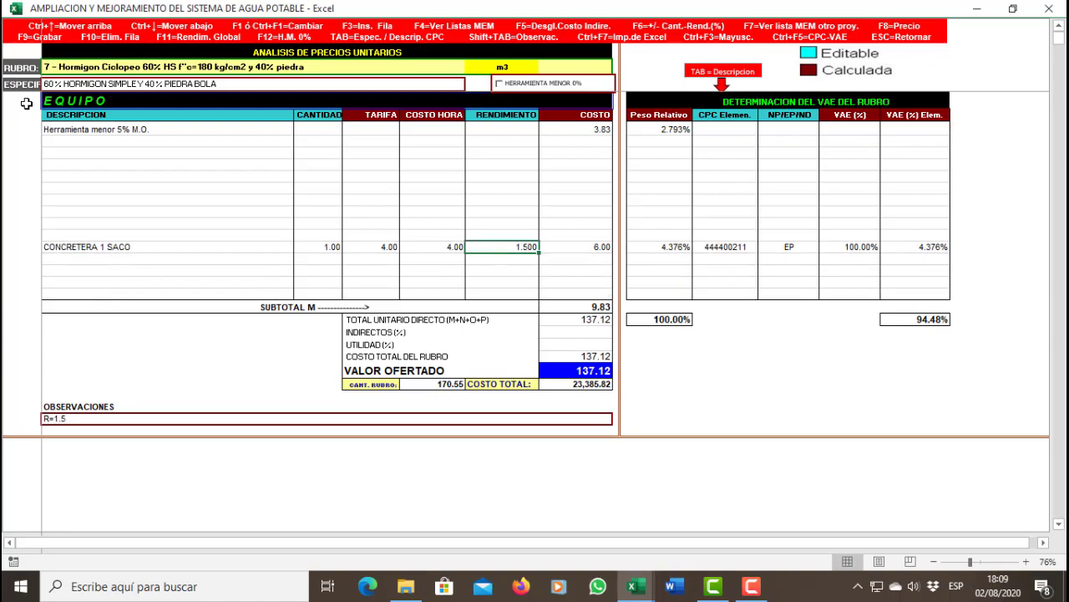
key(F10)
key(F10)
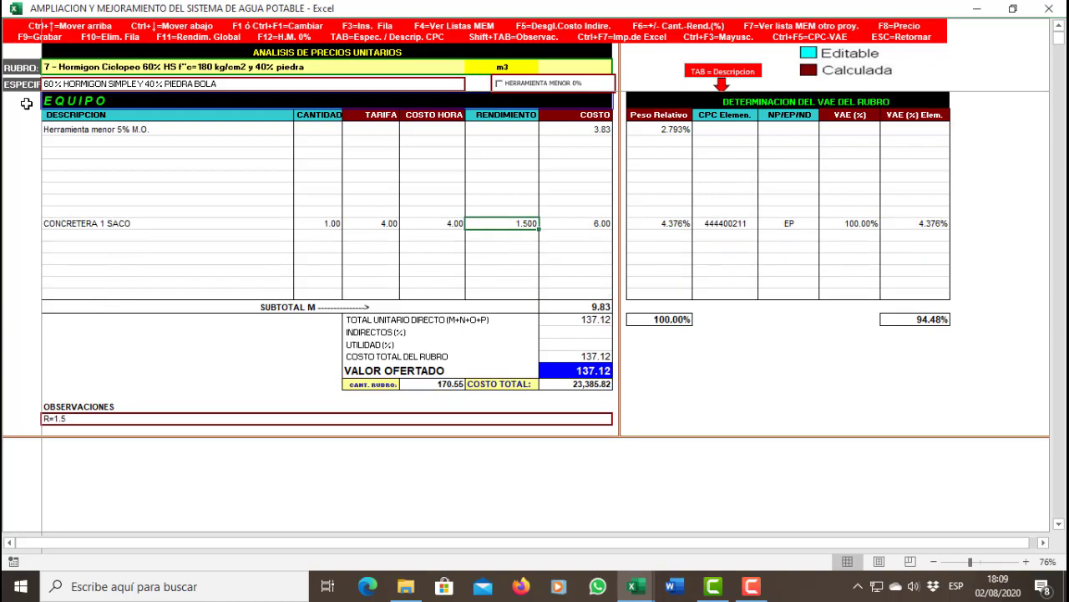
key(F10)
key(F10)
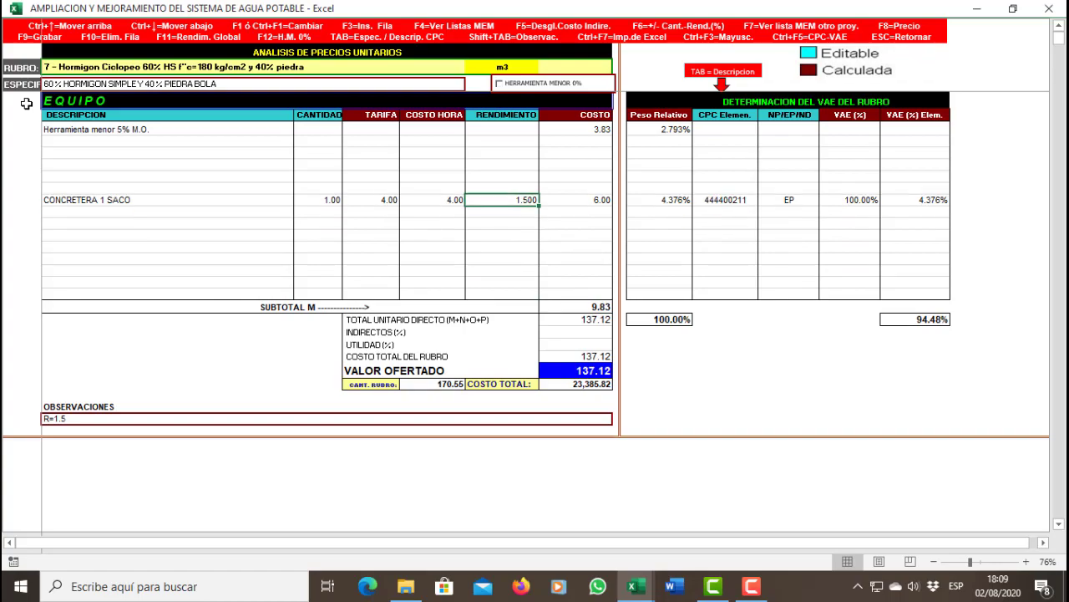
key(F10)
key(F10)
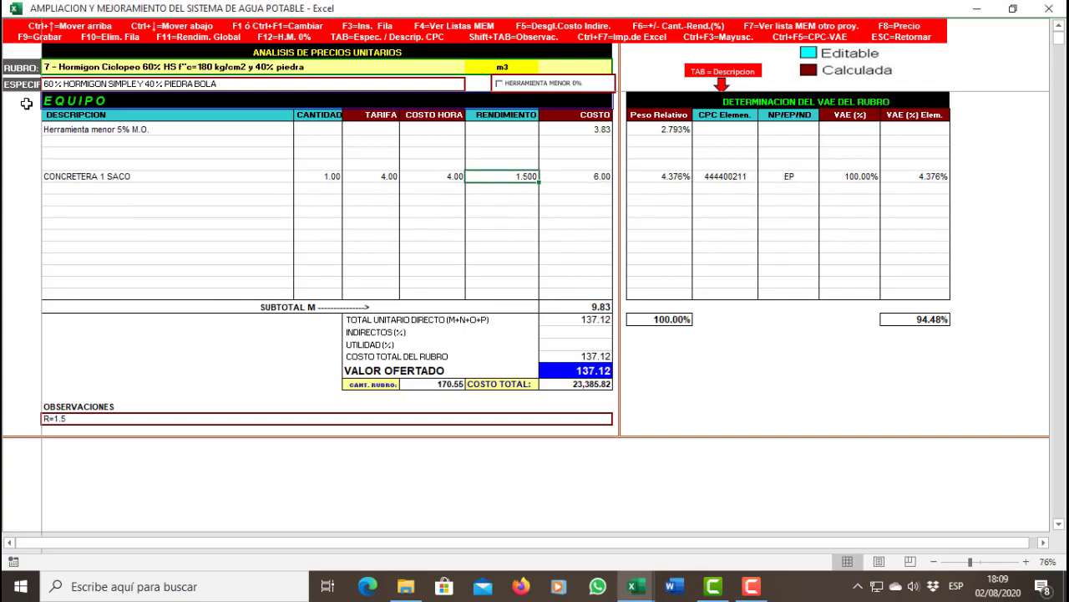
key(F10)
key(F10)
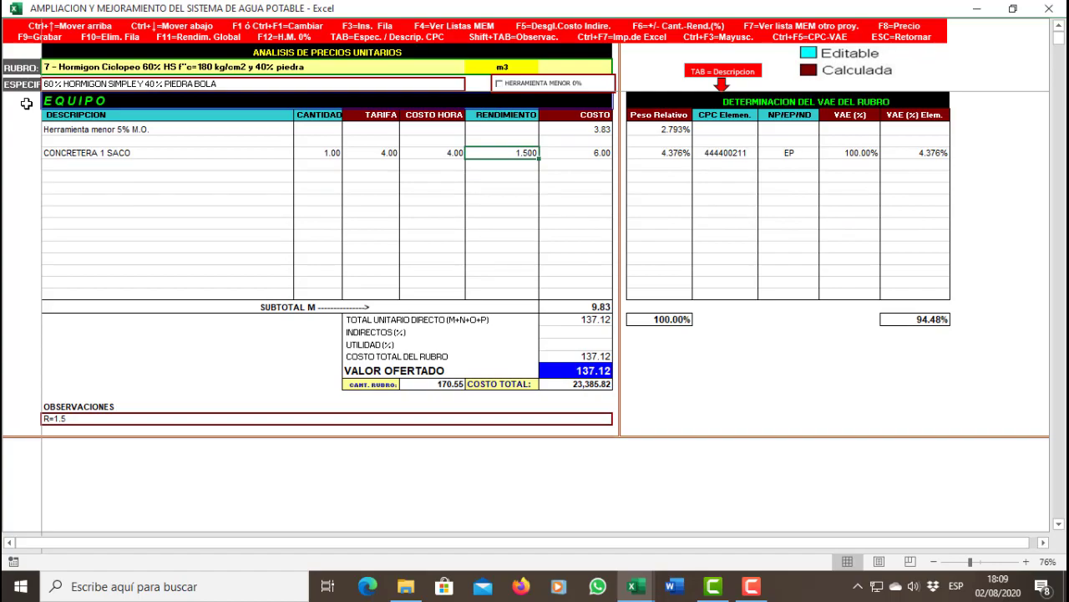
key(F10)
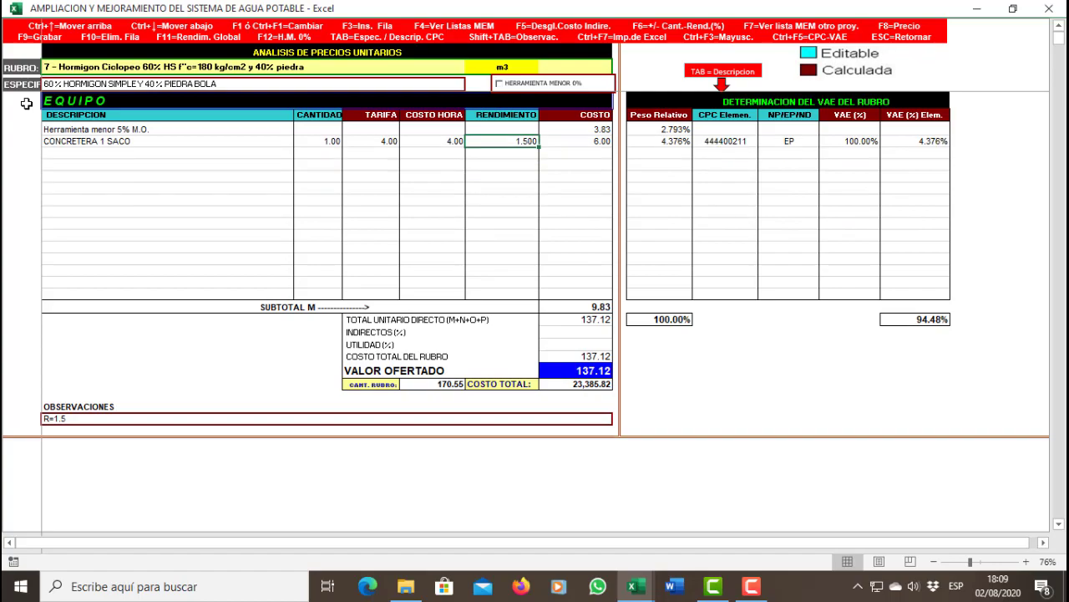
Insert a single blank row above CONCRETERA 1 SACO in the equipment table and delete it again.
key(Left)
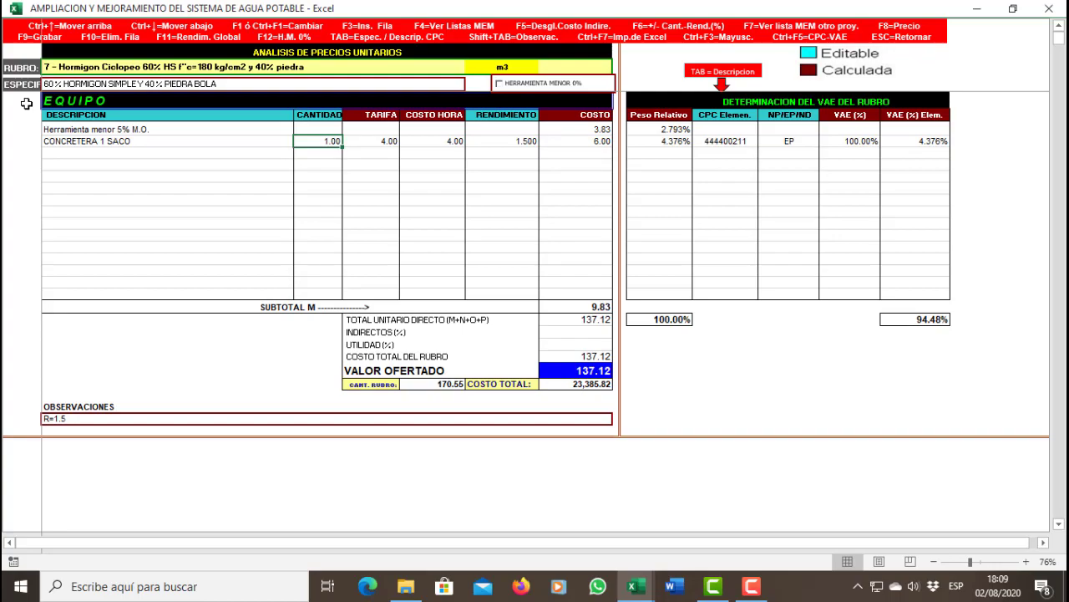
key(Down)
key(Left)
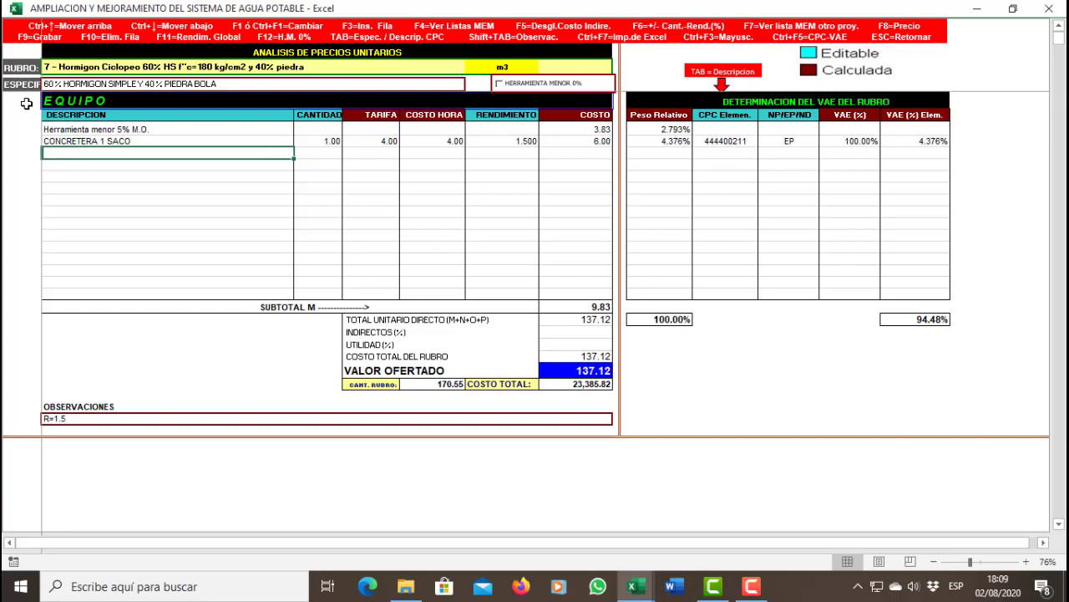
key(Up)
key(F3)
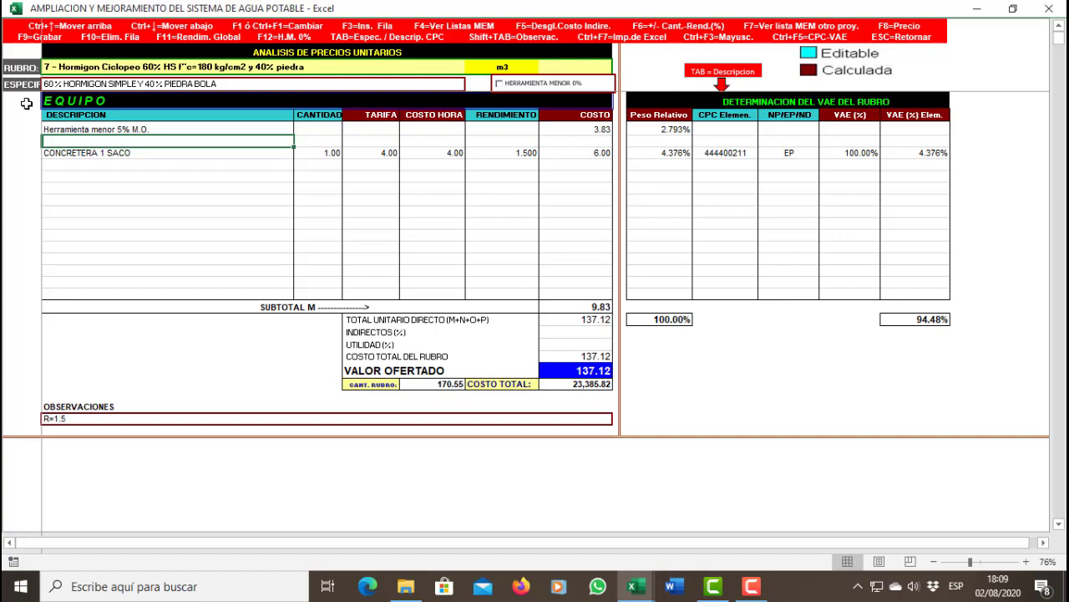
key(F10)
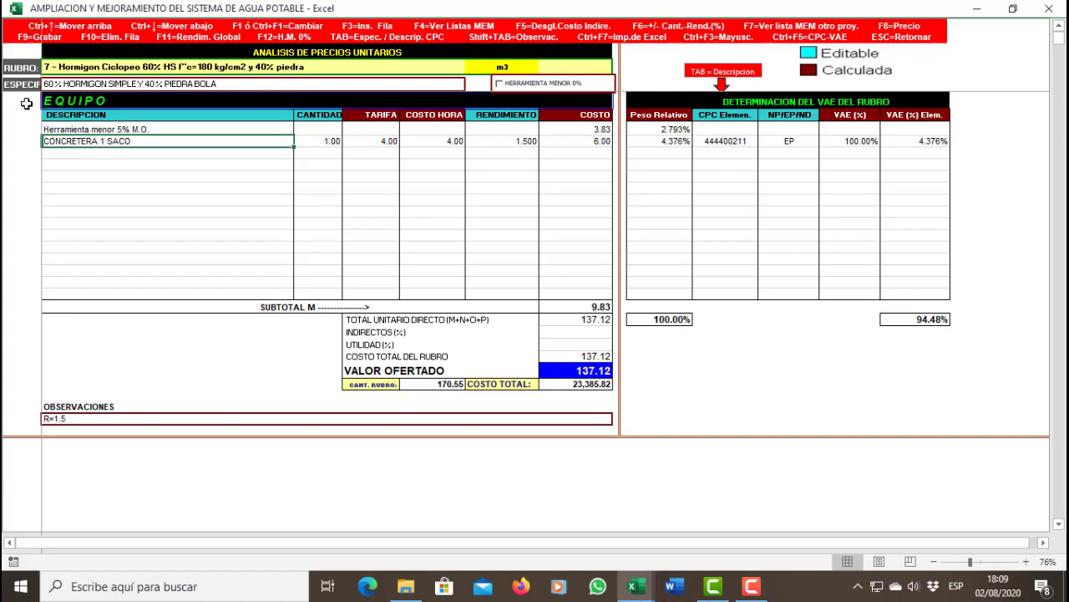
Open the project's equipment list for the blank row below CONCRETERA 1 SACO, update it, browse its elements and close it without copying any.
key(Down)
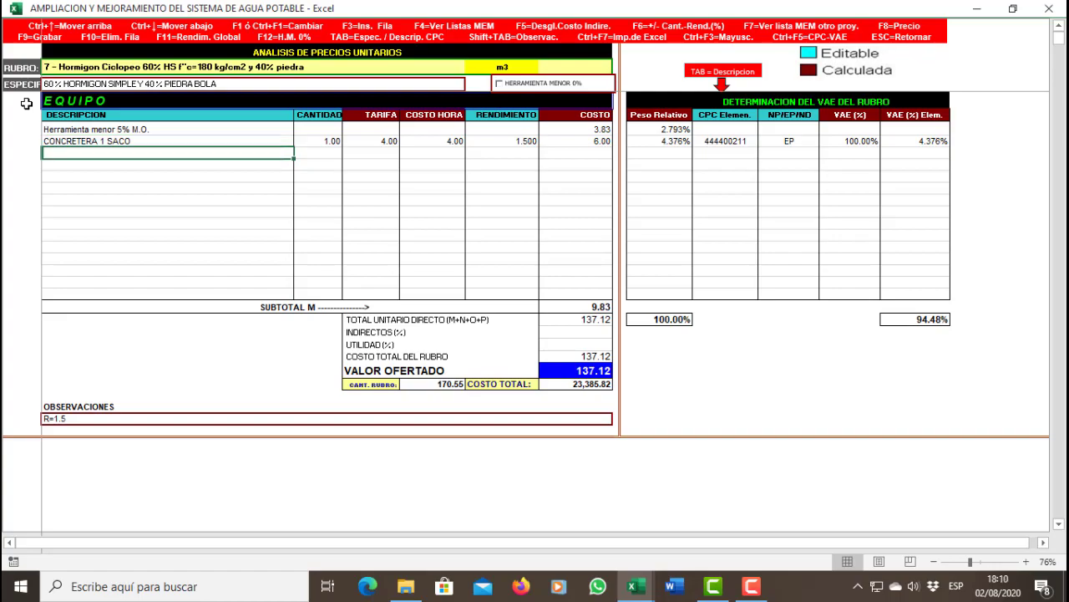
key(F4)
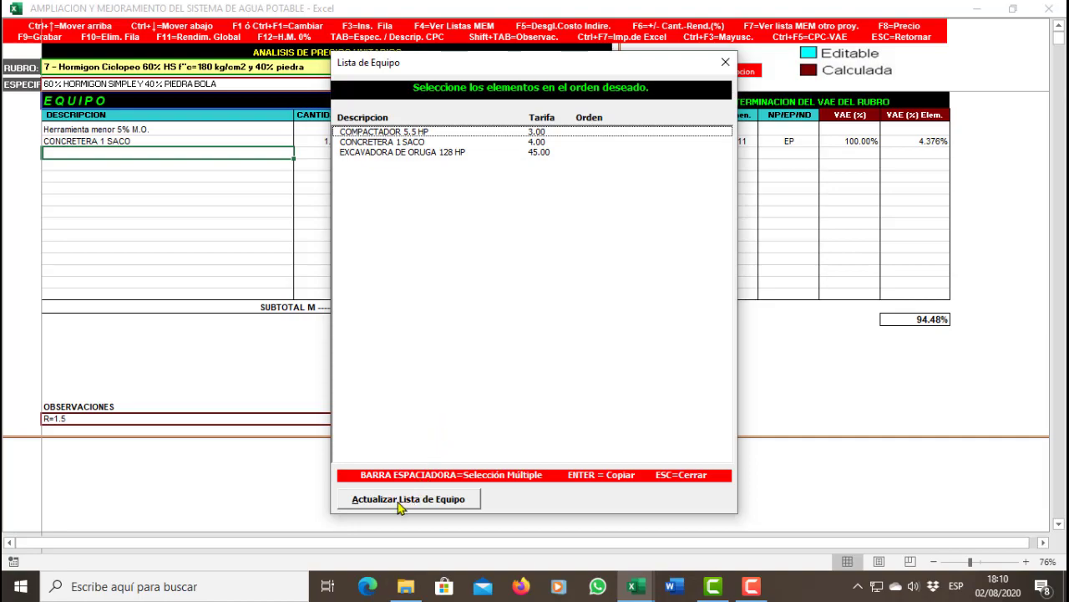
click(423, 506)
click(725, 61)
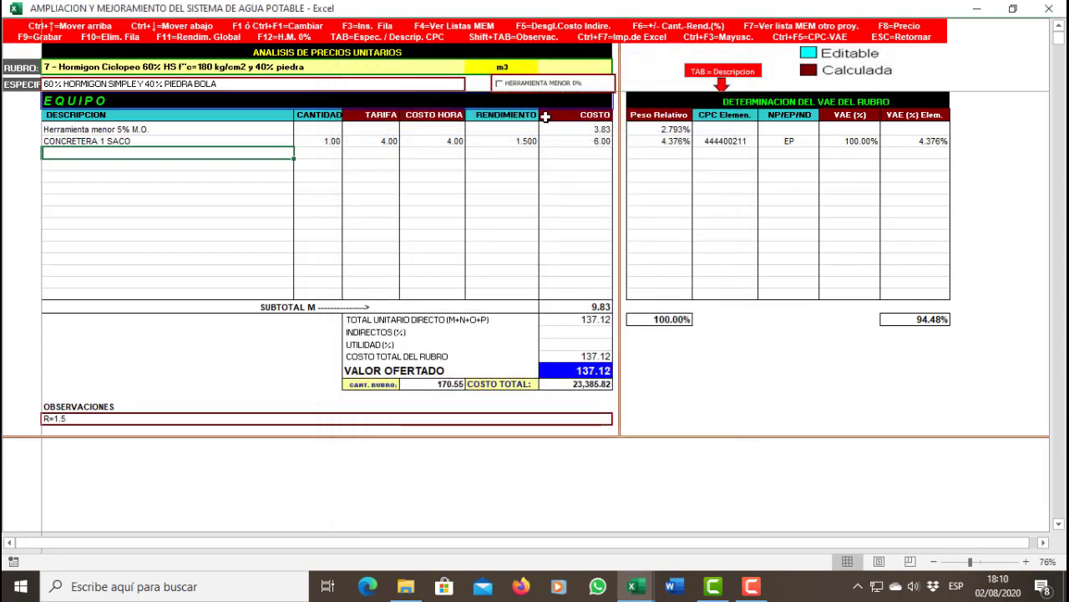
key(F4)
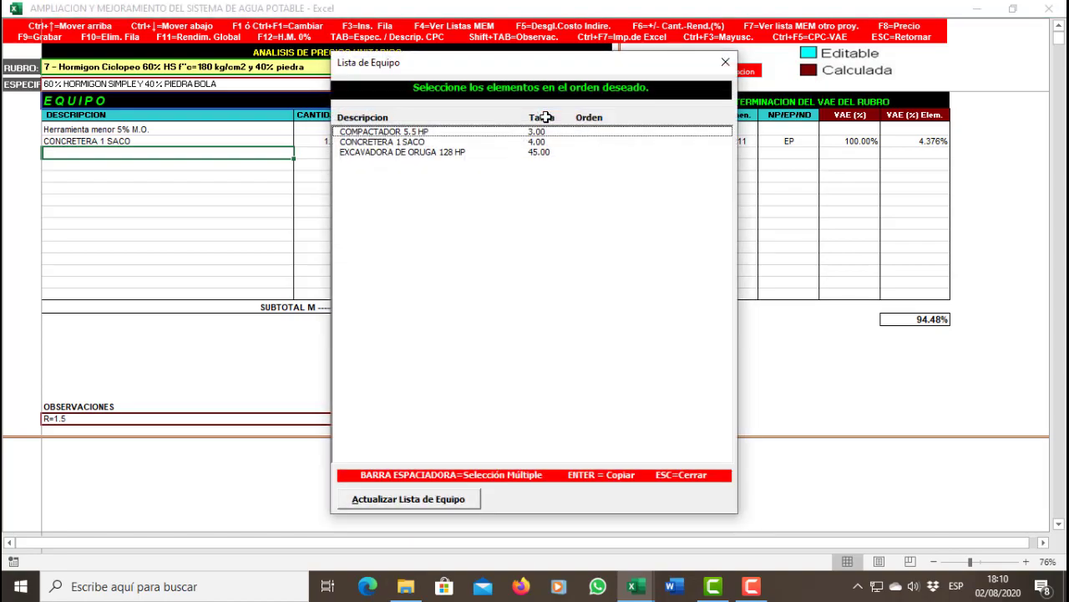
key(Down)
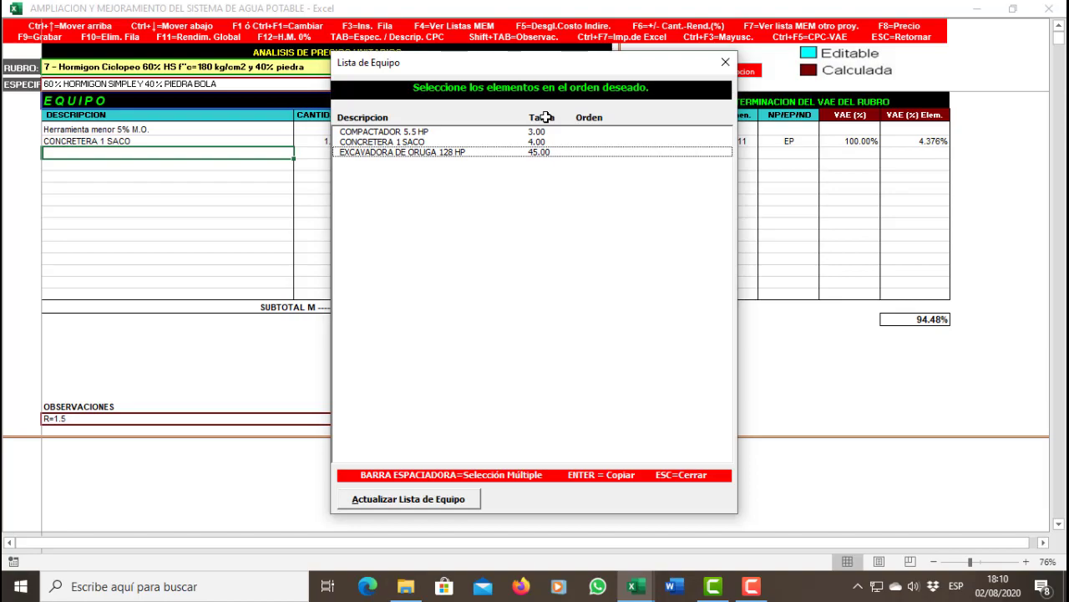
key(Escape)
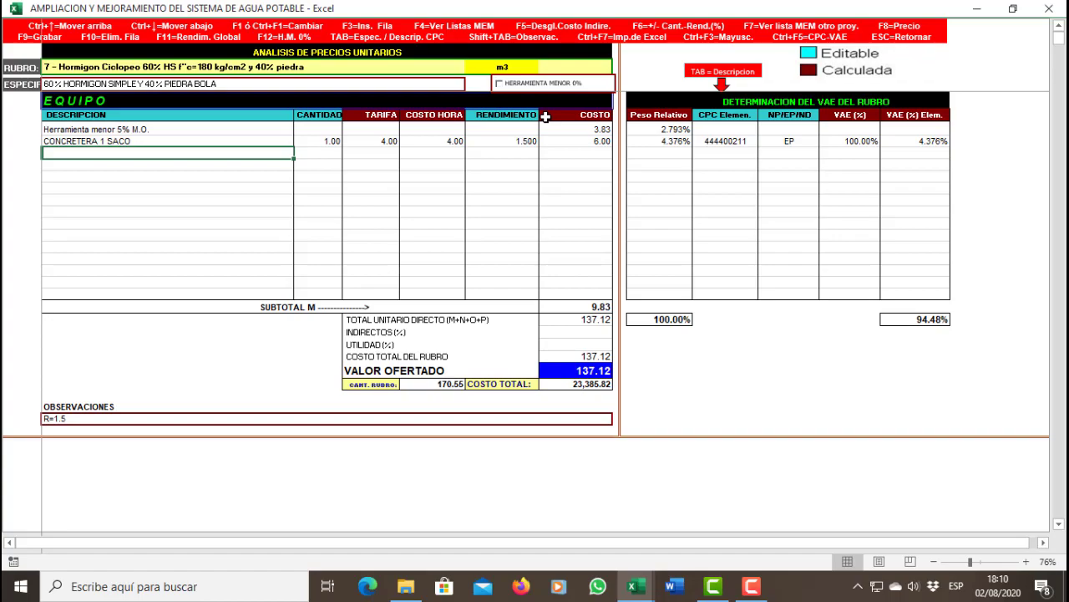
Set DIRECCION DE OBRA to 25% in the indirect costs breakdown and save it.
key(F5)
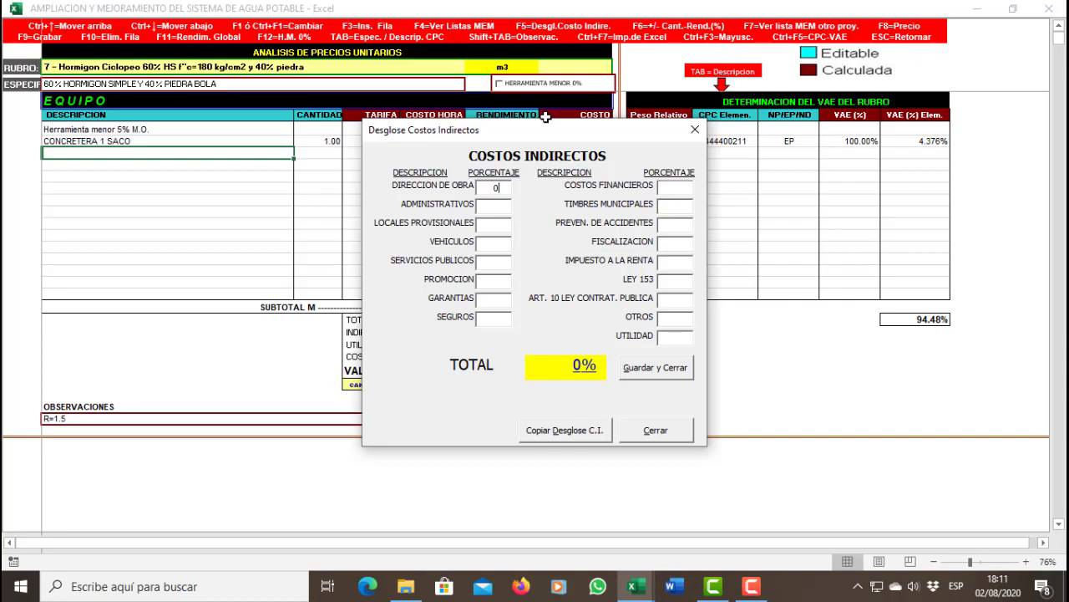
text(25)
key(Tab)
key(Tab)
key(Tab)
key(Tab)
key(Tab)
key(Tab)
key(Tab)
key(Tab)
key(Tab)
key(Tab)
key(Return)
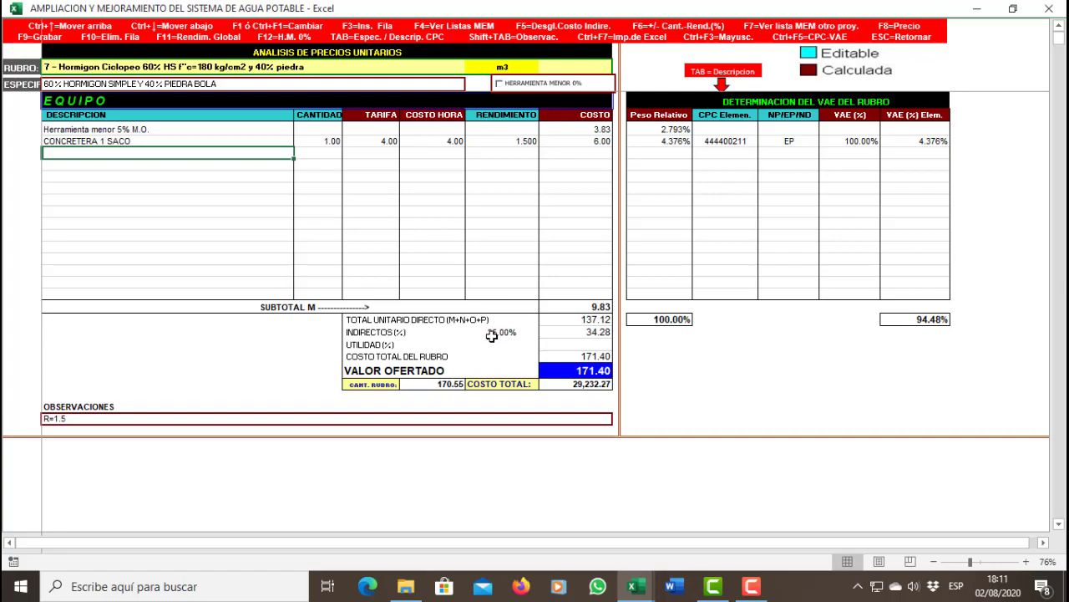
View the percentage adjustment options for the quantities and yields of rubro 7 and cancel without applying any change.
key(Down)
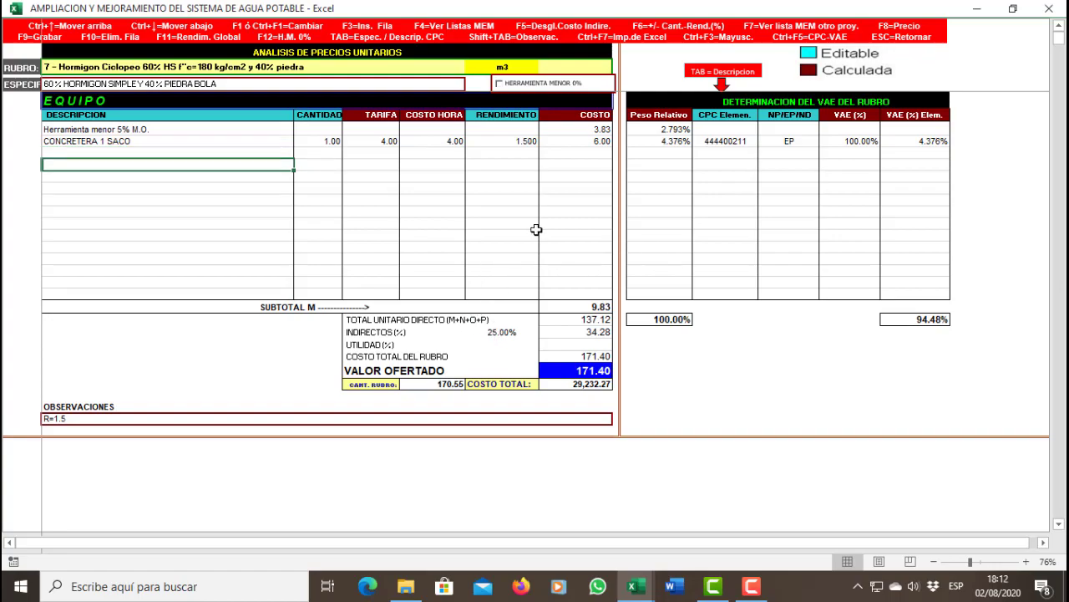
key(F6)
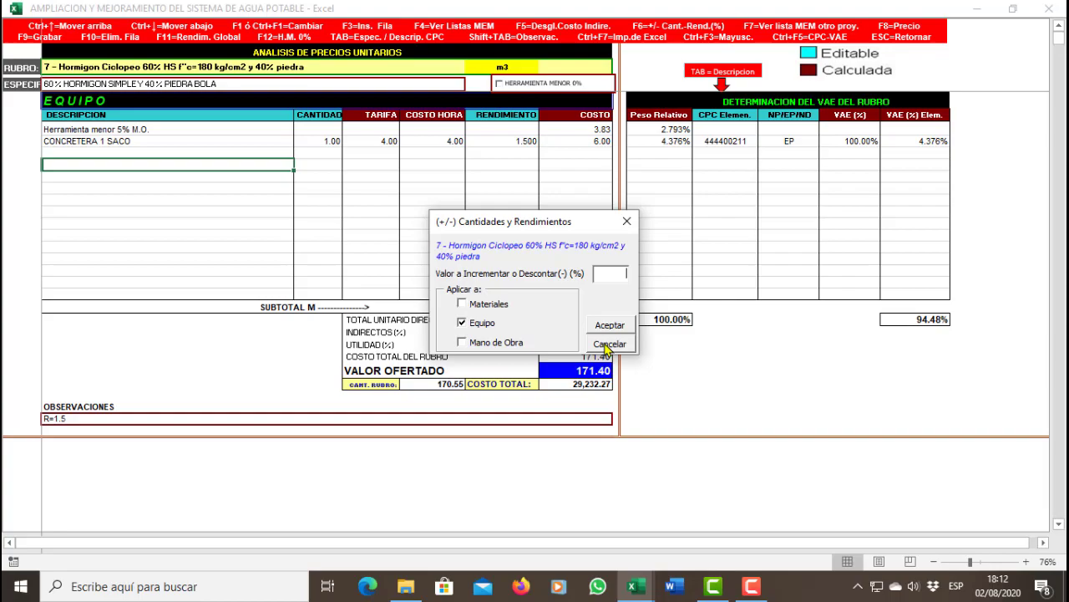
click(609, 345)
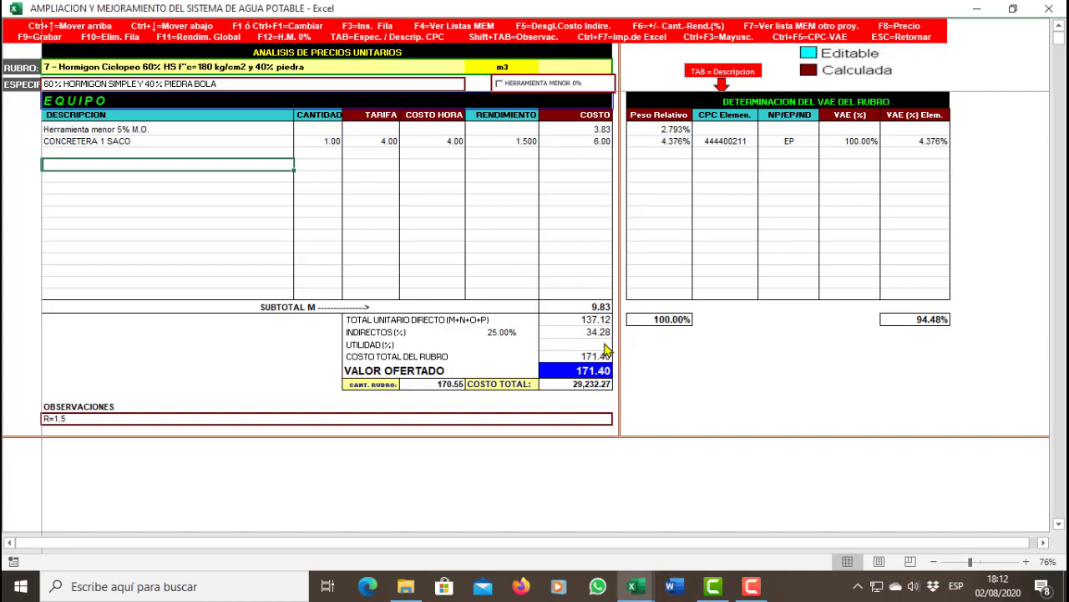
Open the equipment list and set its source project to BASE DE RUBROS EDIFICACIONES, AAPP, VIAS, ELECTRICAS, SANITARIAS Y AMBIENTAL.
key(F4)
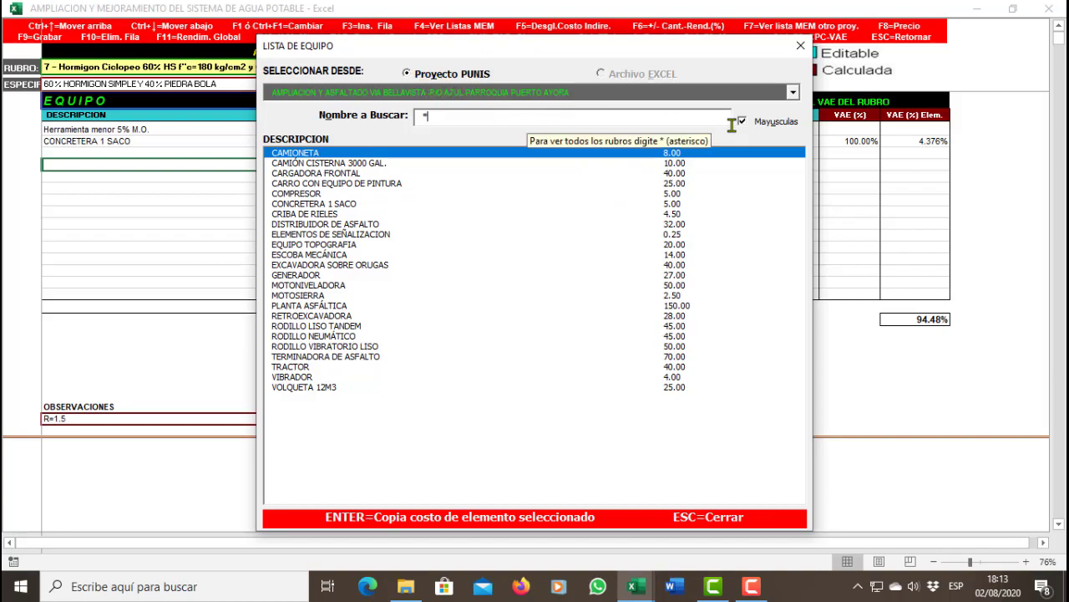
click(793, 92)
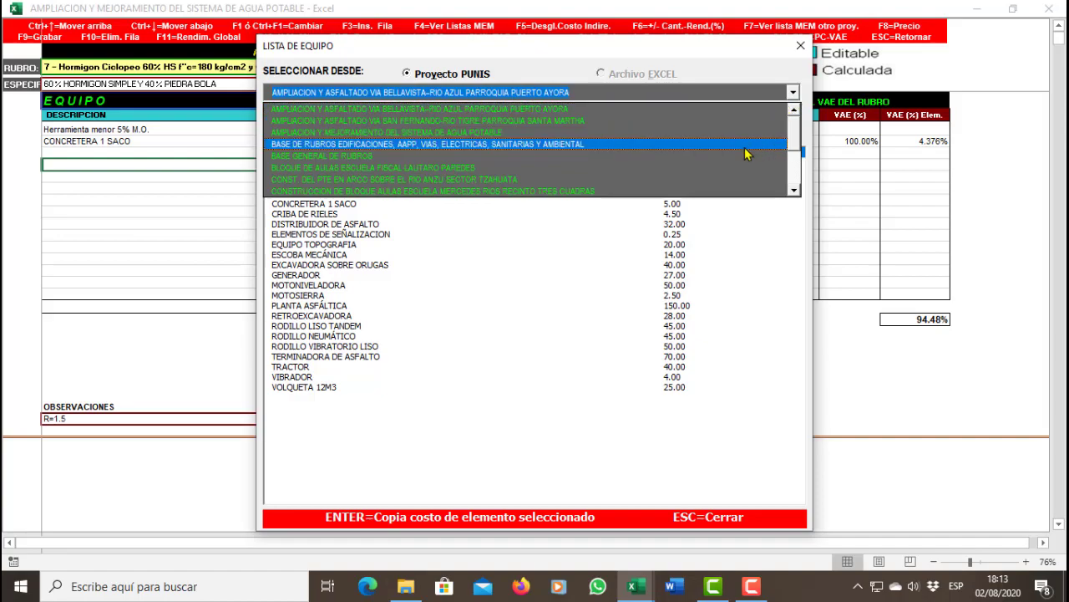
click(655, 148)
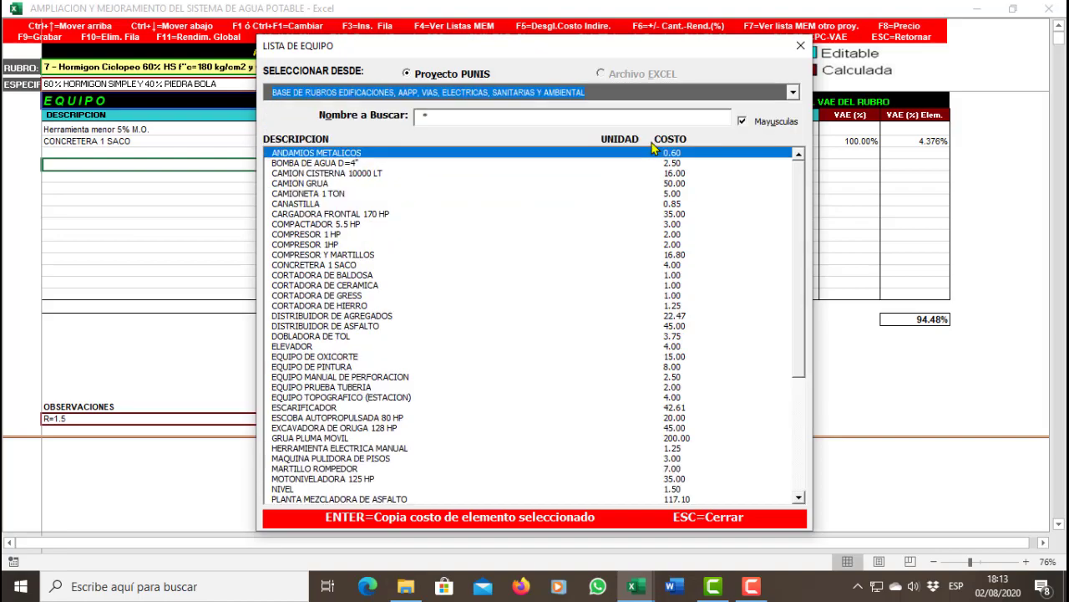
key(Down)
key(Down)
key(Down)
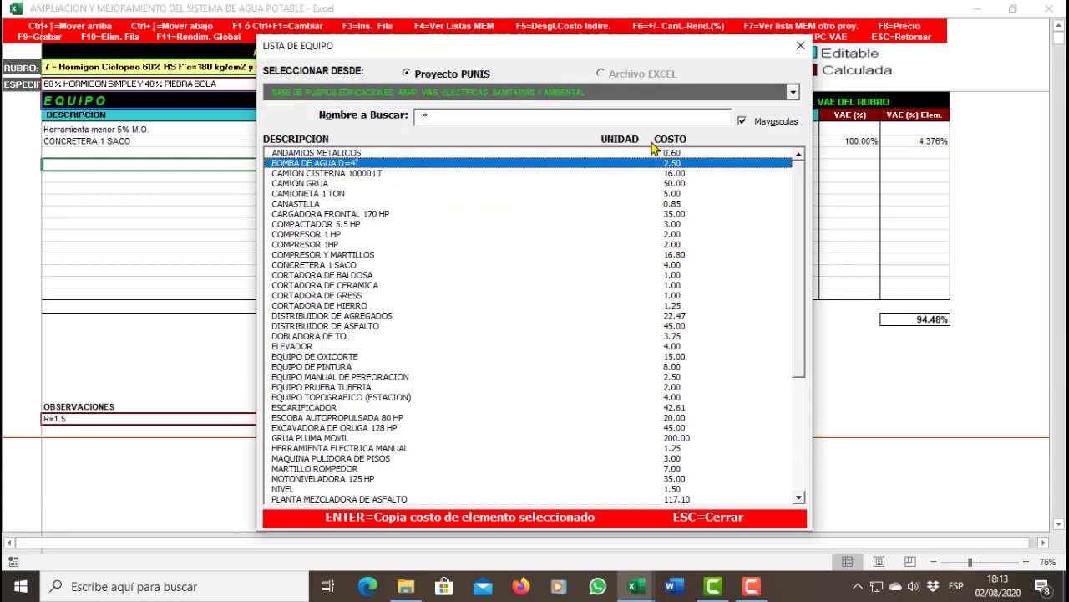
key(Down)
key(Up)
key(Up)
key(Up)
key(Up)
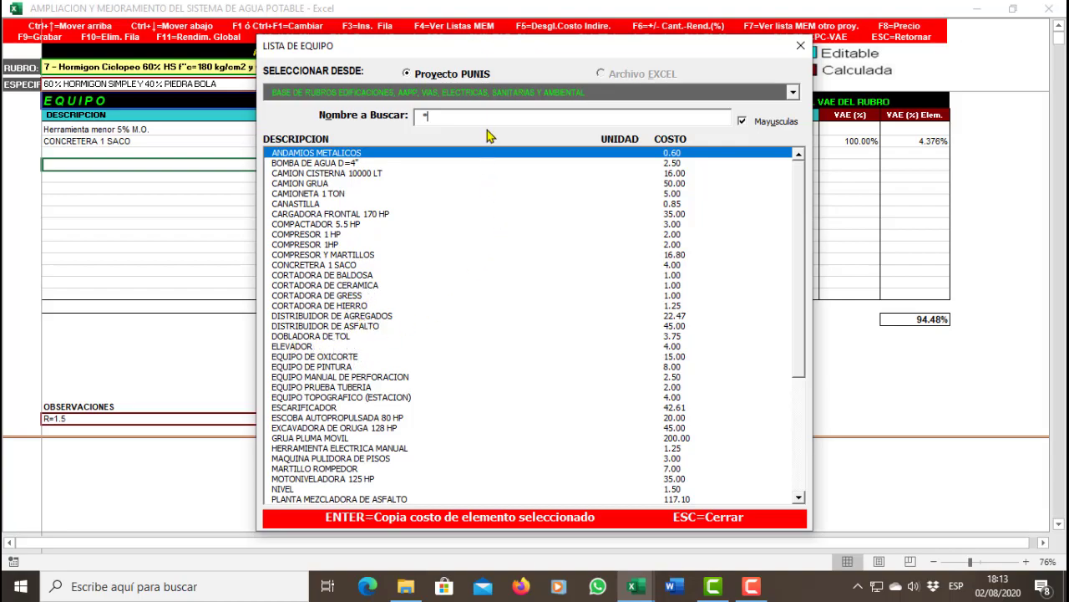
Filter the equipment list by *vi, copy VIBRADOR into the equipment table of rubro 7 and close the list.
text(vi)
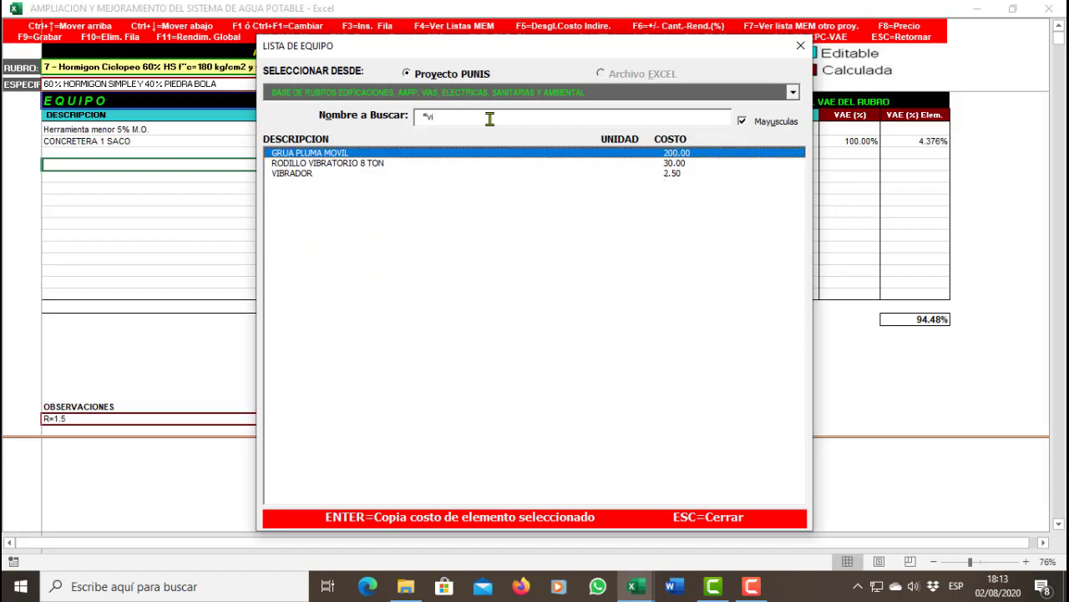
key(Down)
key(Down)
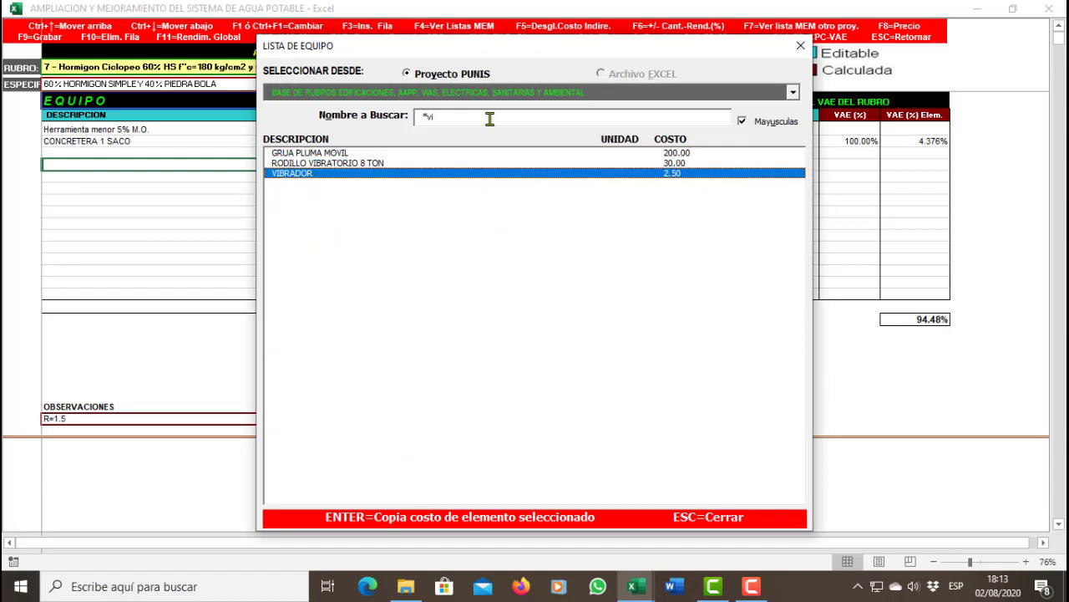
key(Return)
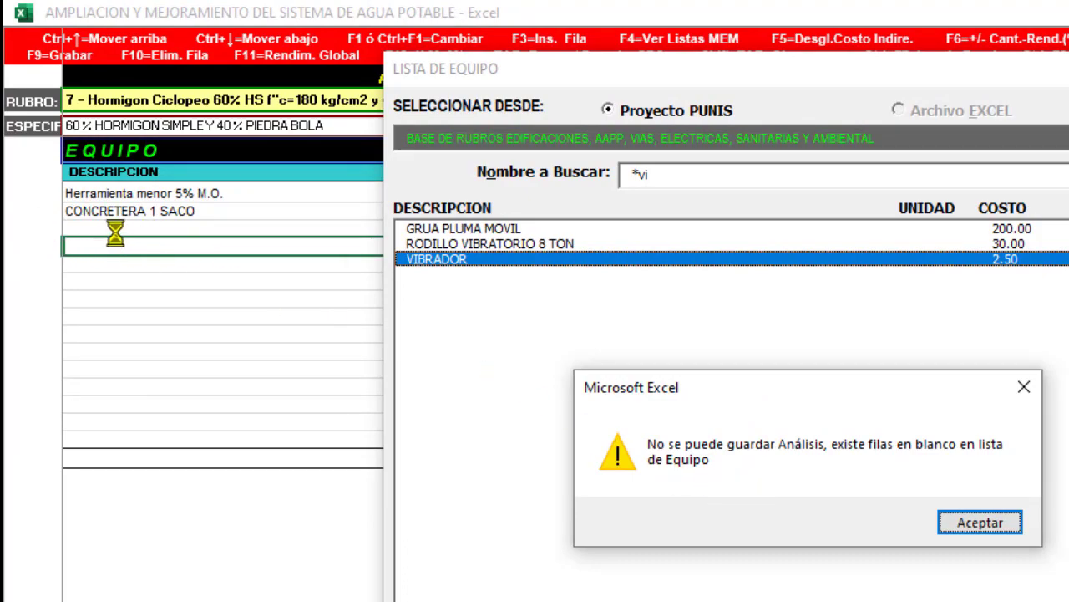
click(955, 523)
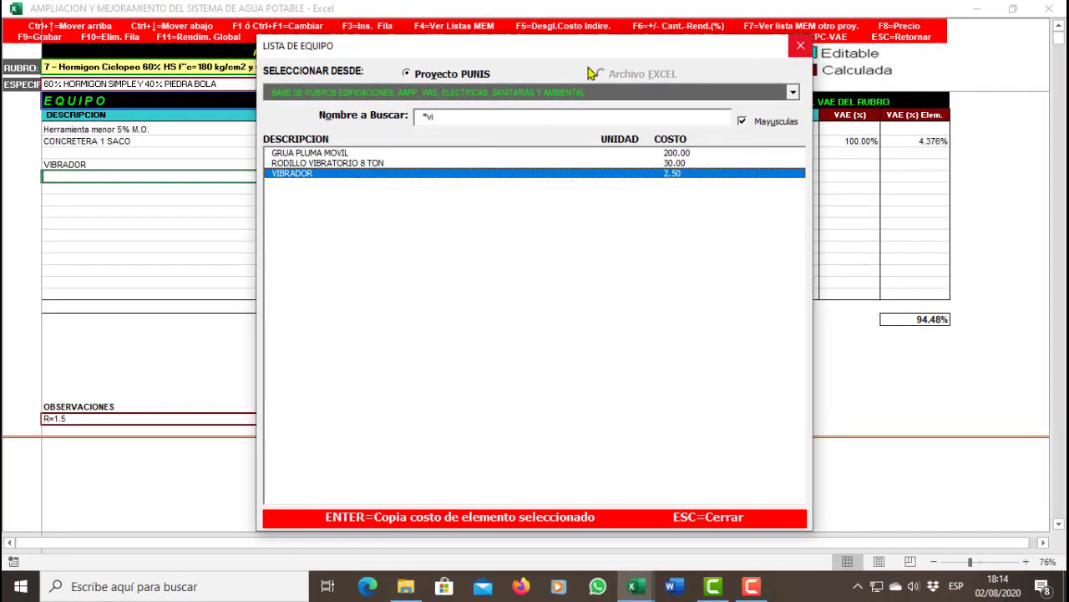
click(800, 45)
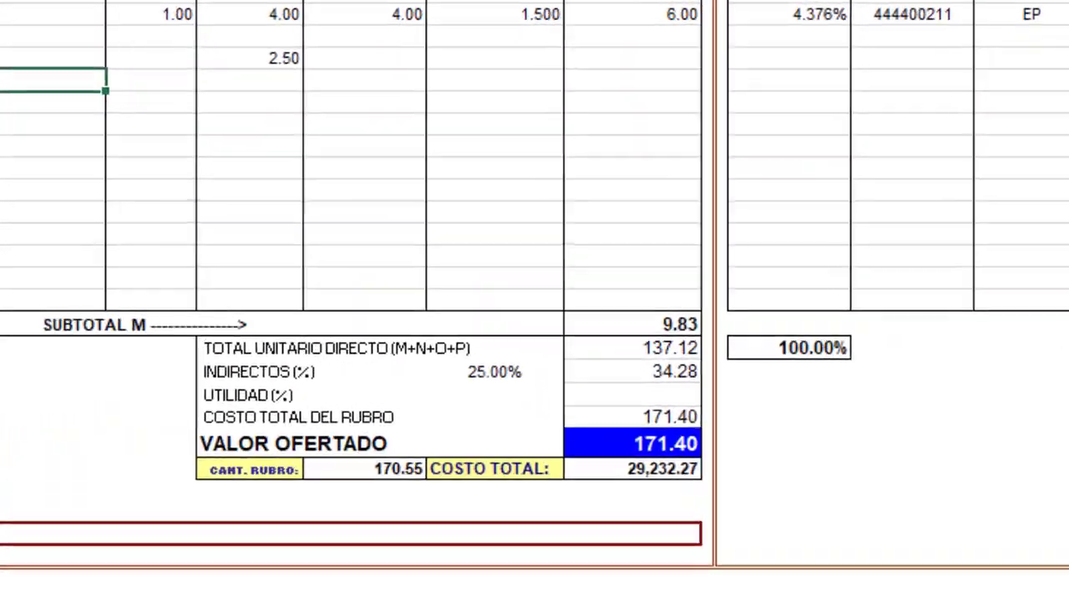
Try to save the analysis, then delete the blank row between CONCRETERA 1 SACO and VIBRADOR.
key(F9)
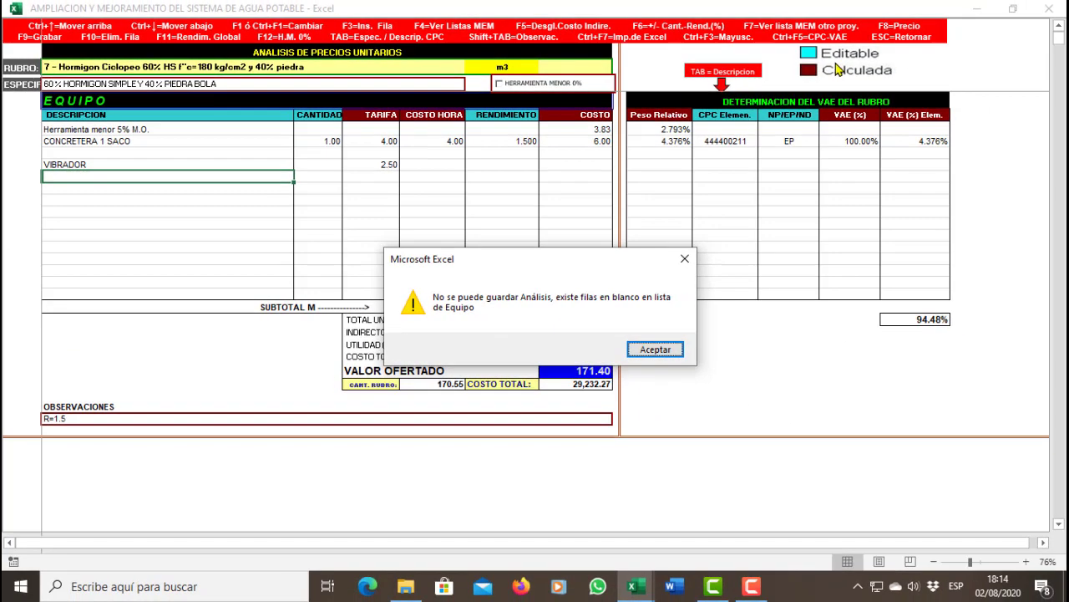
key(Return)
key(Up)
key(Up)
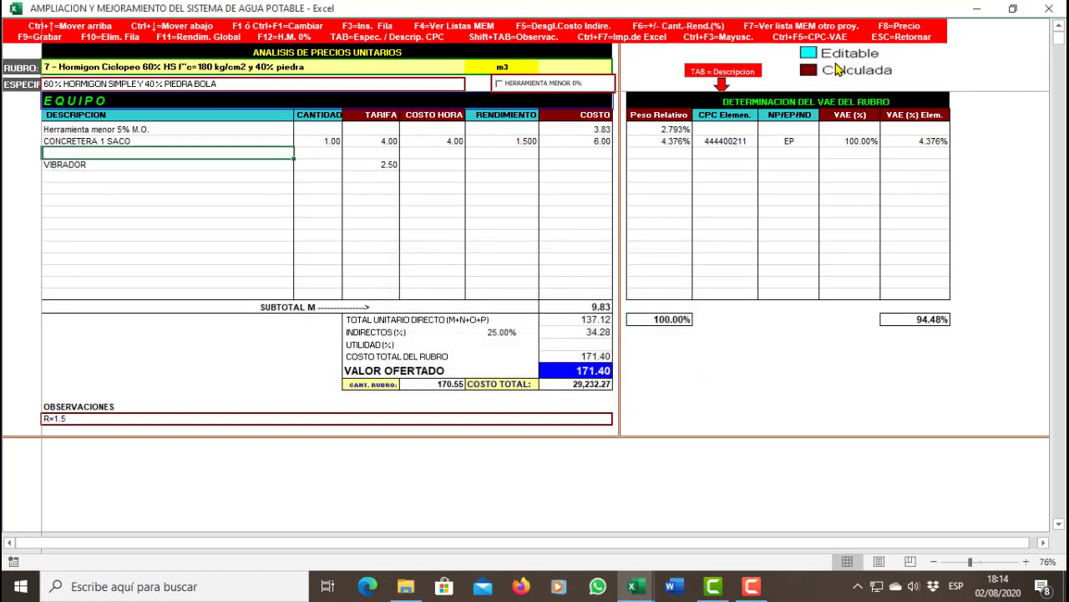
key(F10)
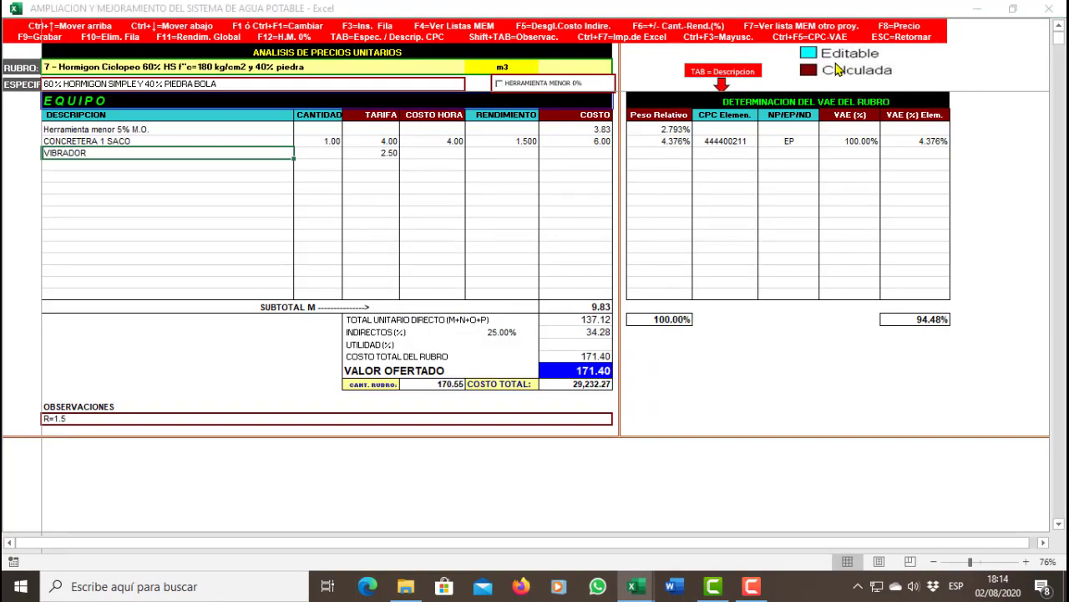
Enter a quantity of 1.00 and a yield of 1.5 for VIBRADOR.
key(Right)
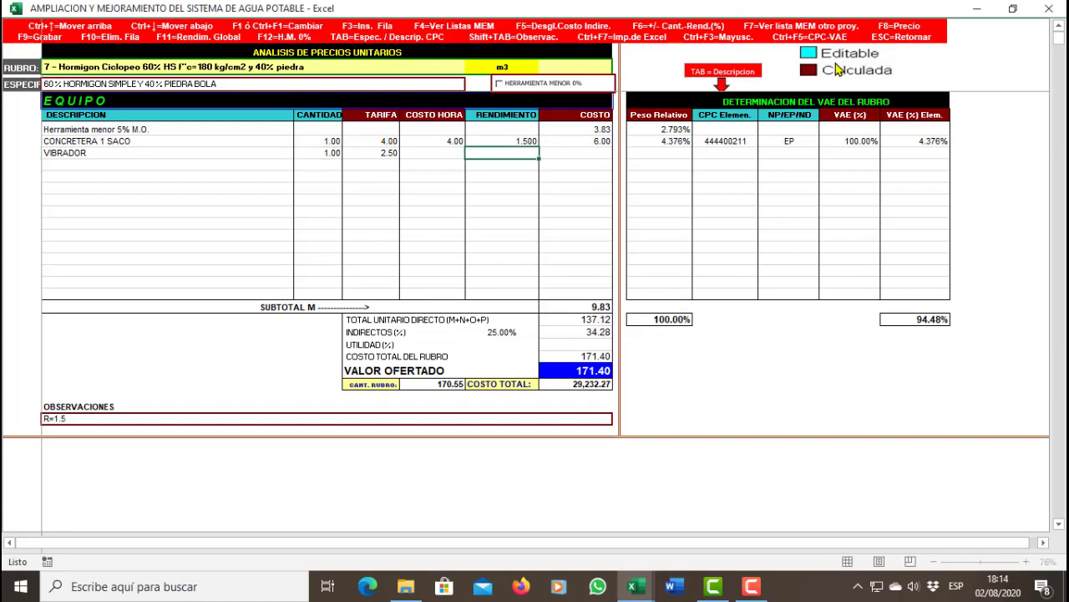
text(1)
key(Return)
text(5)
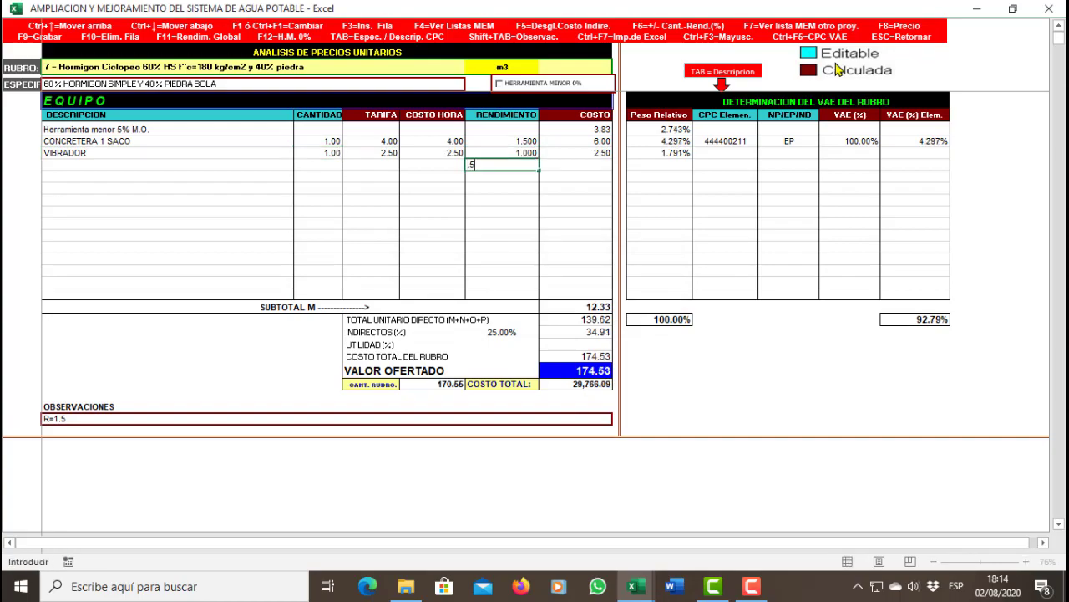
key(Escape)
key(Up)
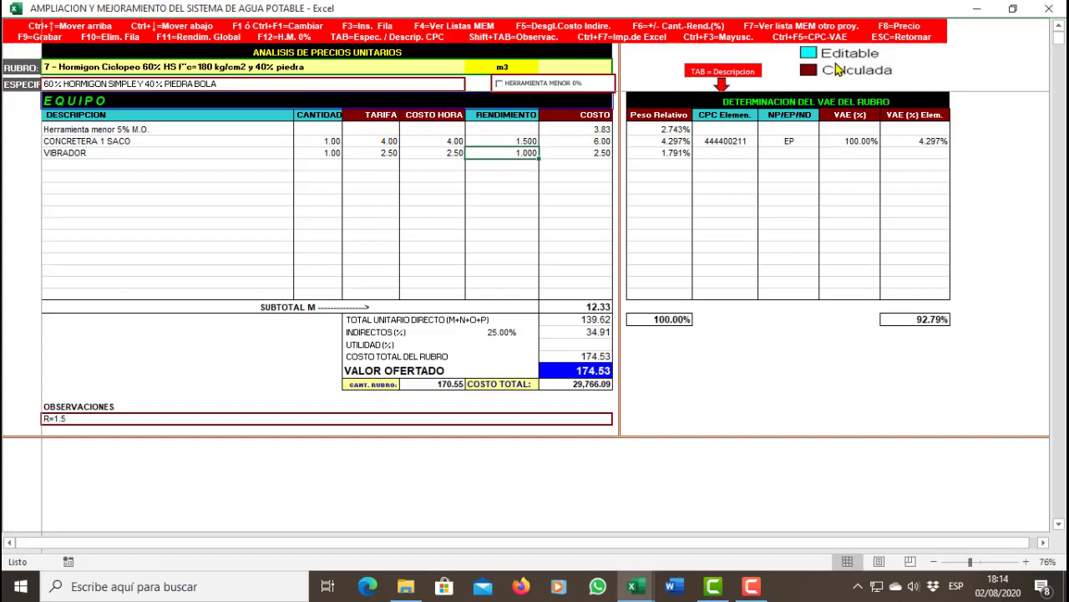
text(1.5)
key(Return)
key(Up)
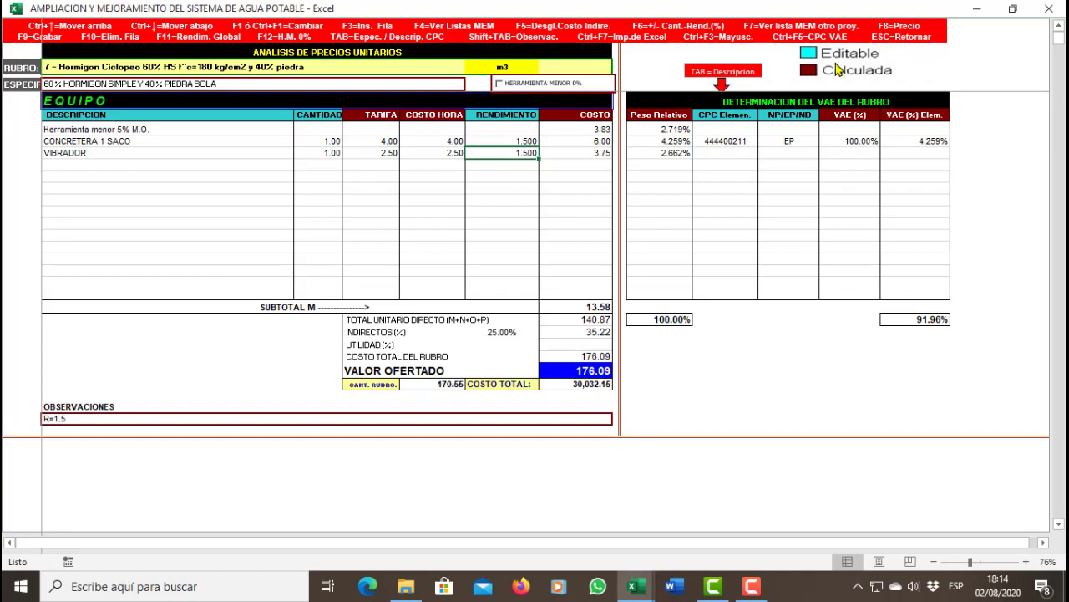
Set the VIBRADOR rate (Tarifa) to 3.5 USD.
key(Left)
key(Left)
key(Left)
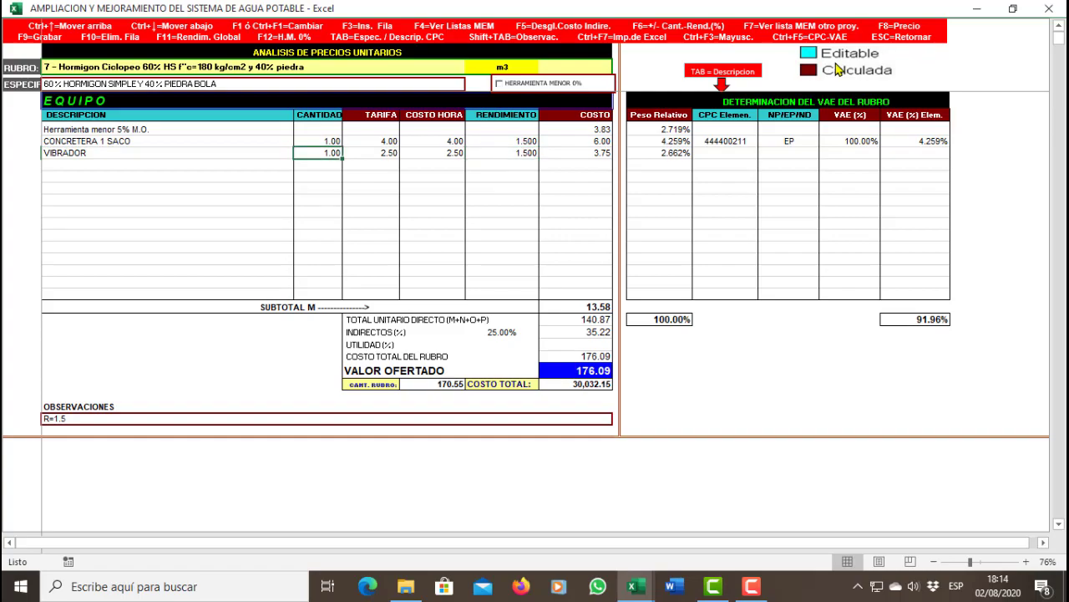
key(Right)
key(Left)
key(Right)
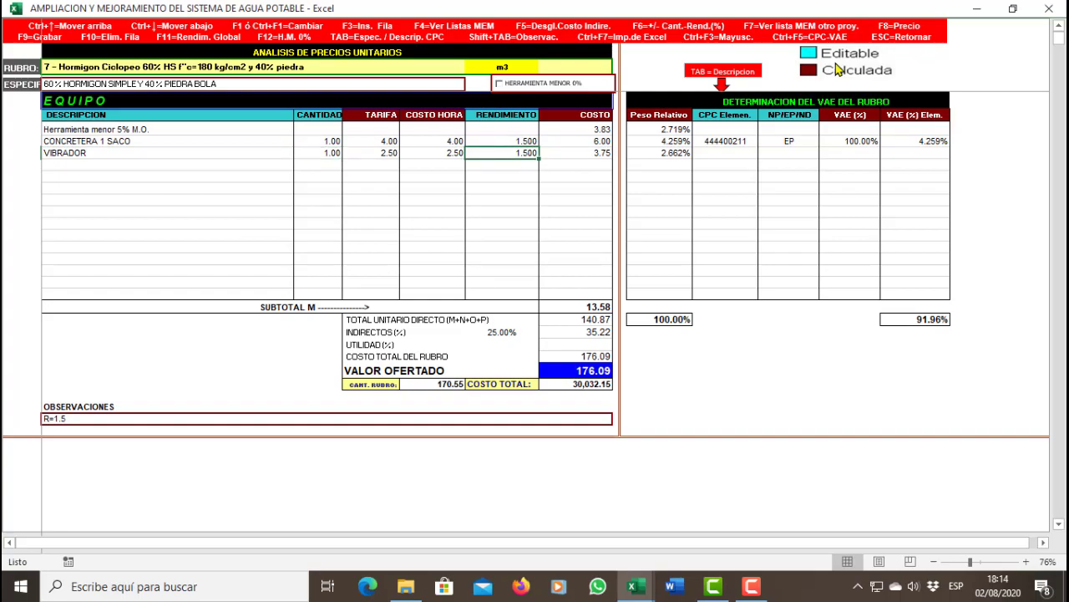
key(F1)
text(3.5)
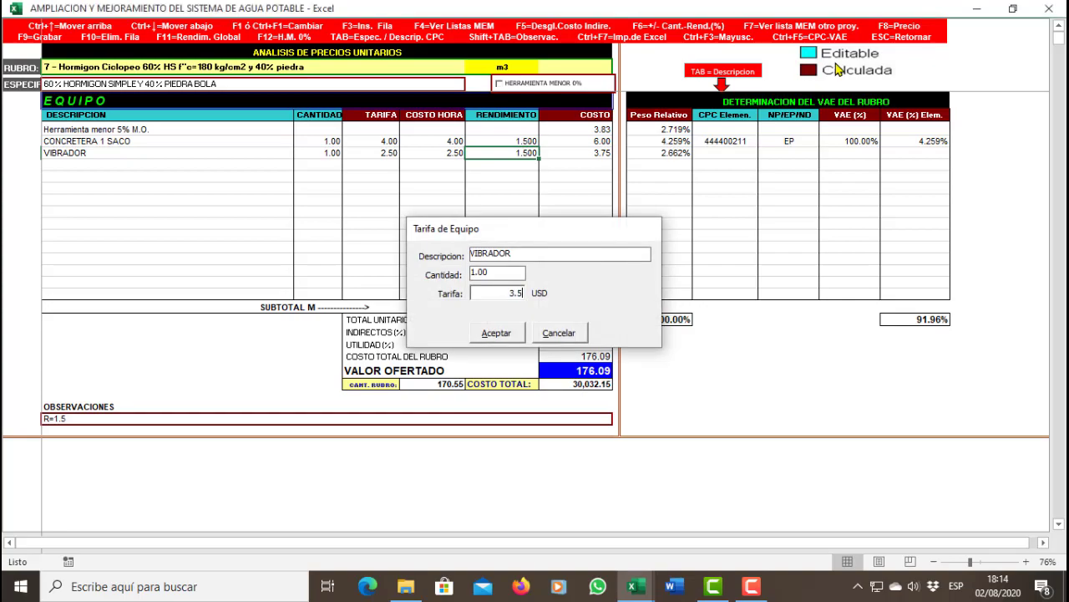
key(Return)
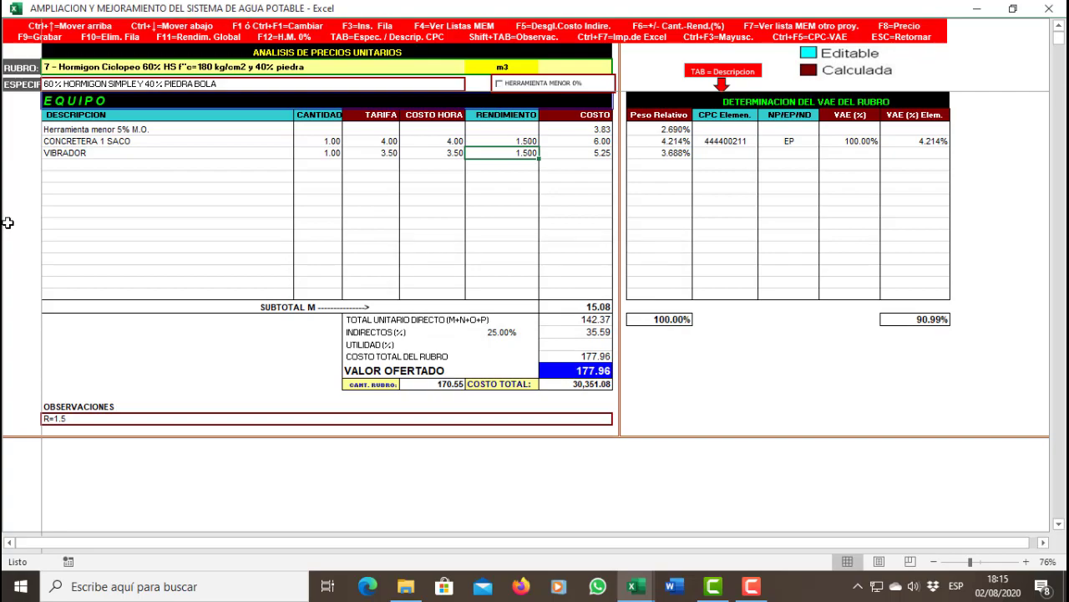
Apply a global yield of 1.333 to both Equipo and Mano de Obra.
key(Left)
key(Left)
key(Left)
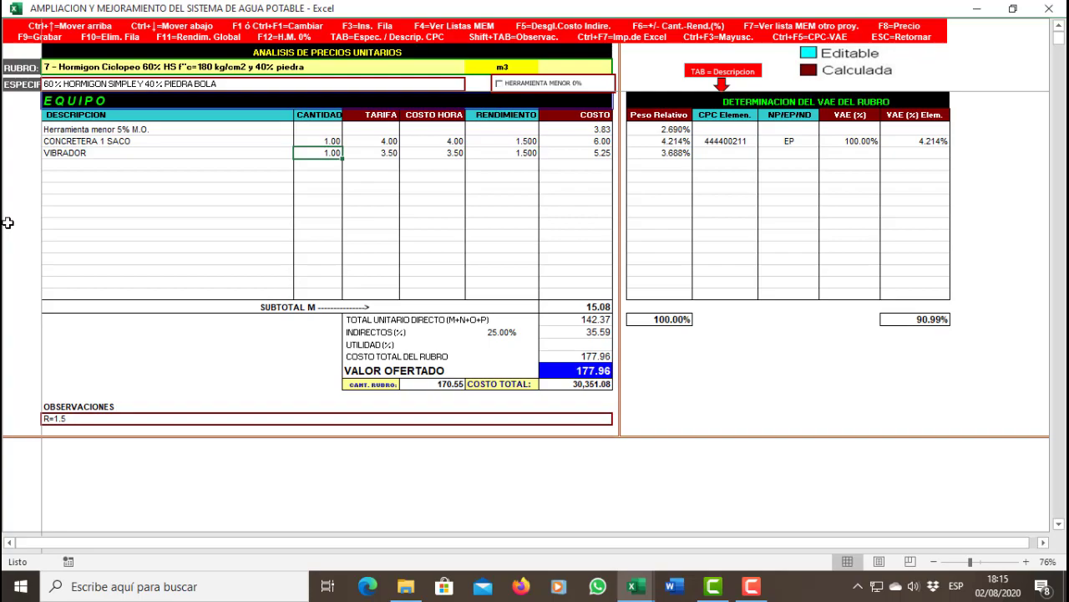
key(F11)
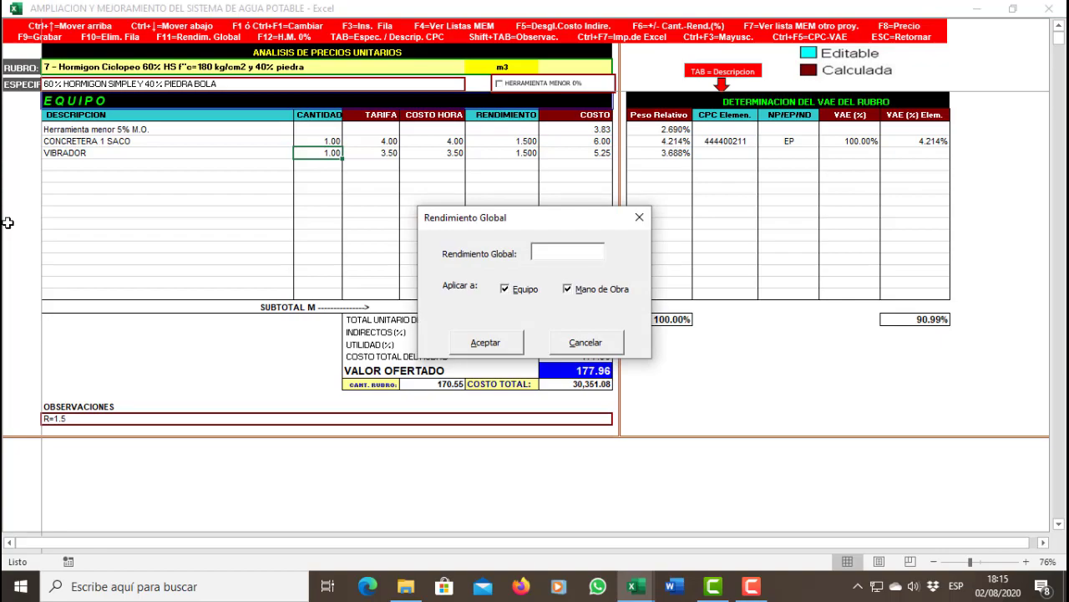
text(1.333)
click(498, 344)
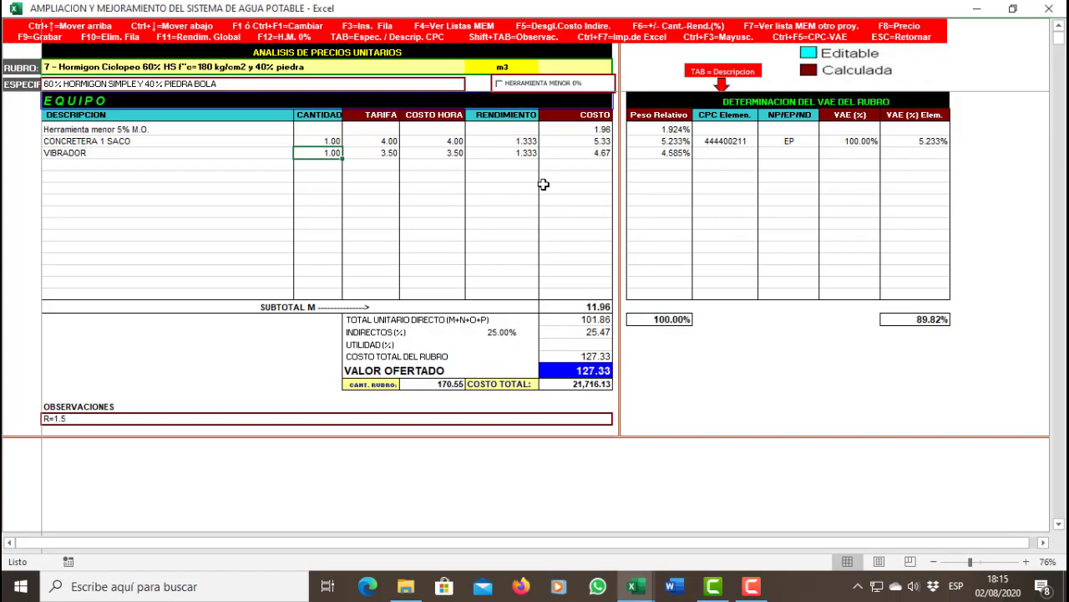
Review the labour, materials and transport sections of rubro 7 and return to the equipment section.
key(ctrl+Down)
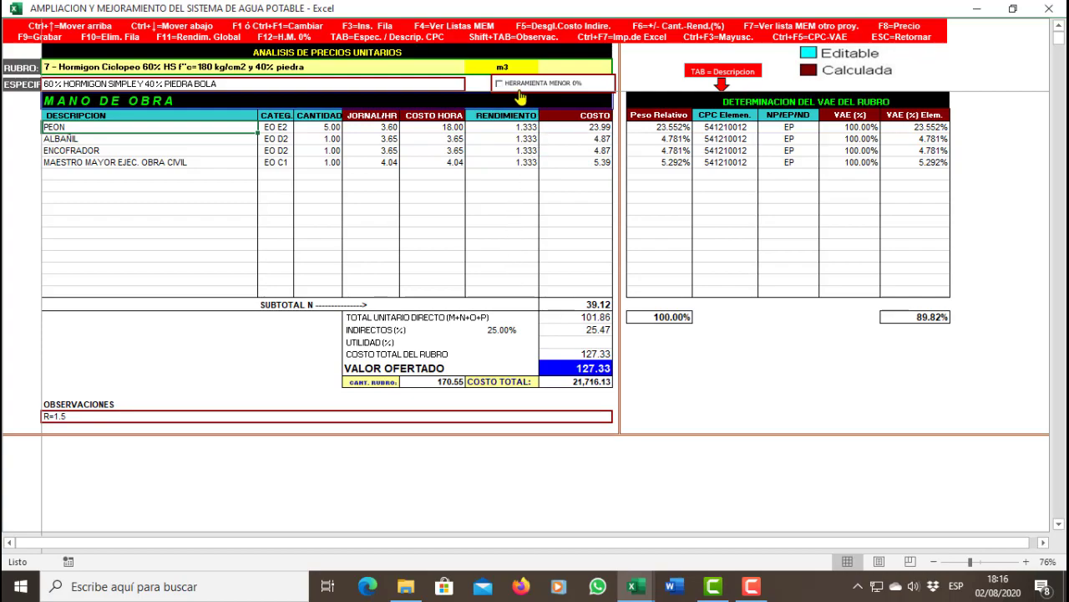
key(ctrl+Down)
key(ctrl+Down)
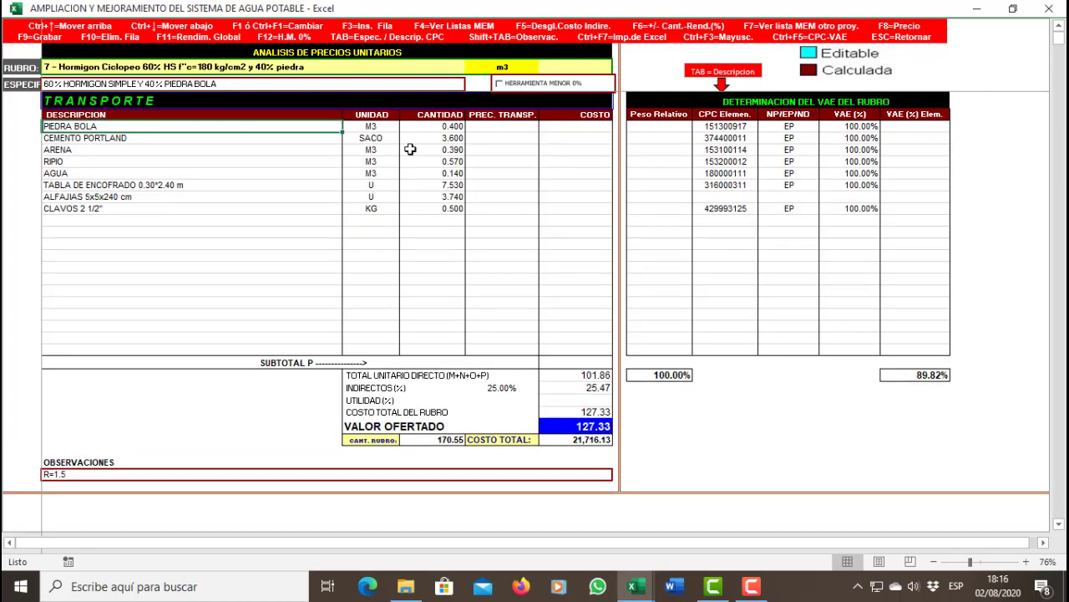
key(ctrl+Down)
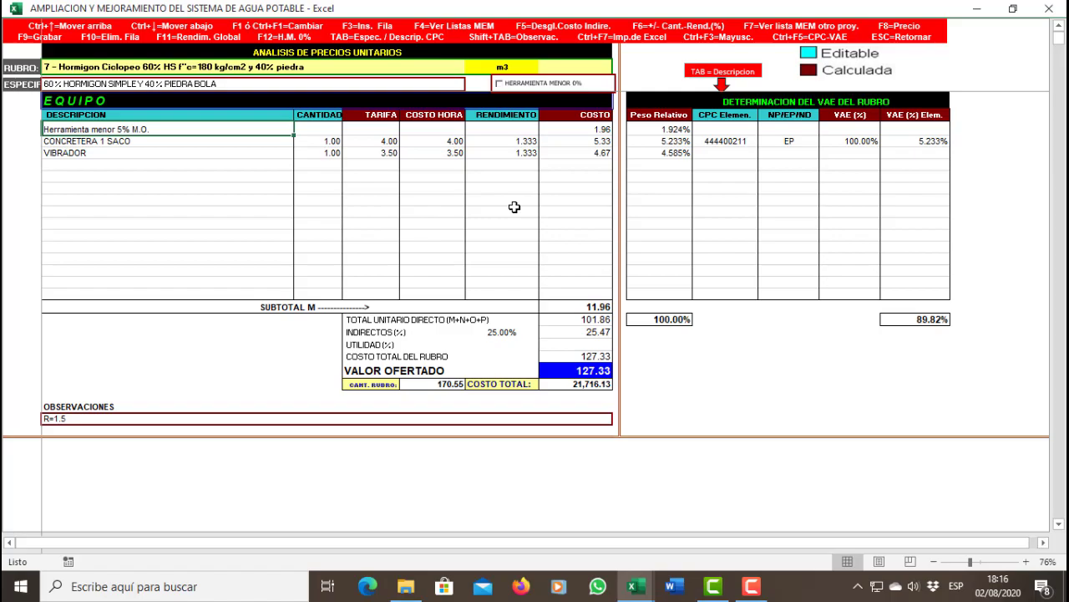
Try the HERRAMIENTA MENOR 0% option on rubro 7 and switch it off again.
click(522, 85)
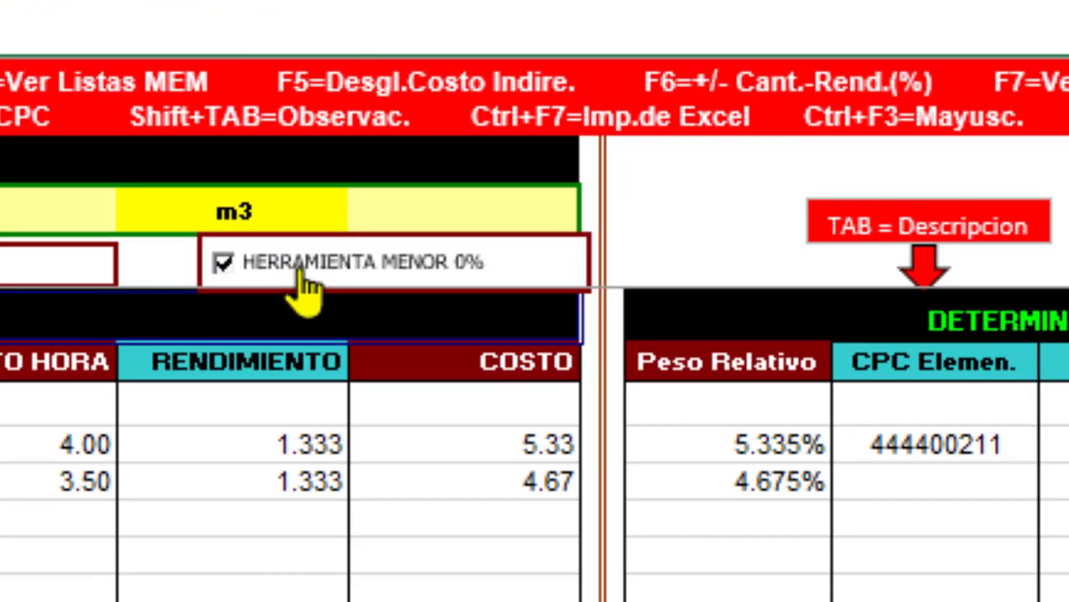
click(300, 271)
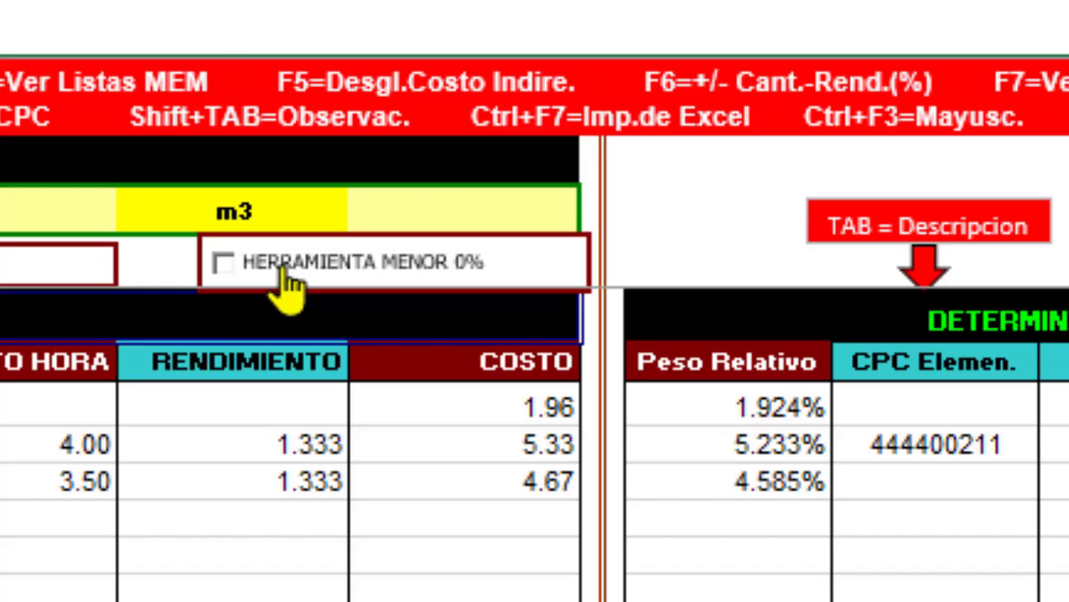
click(300, 272)
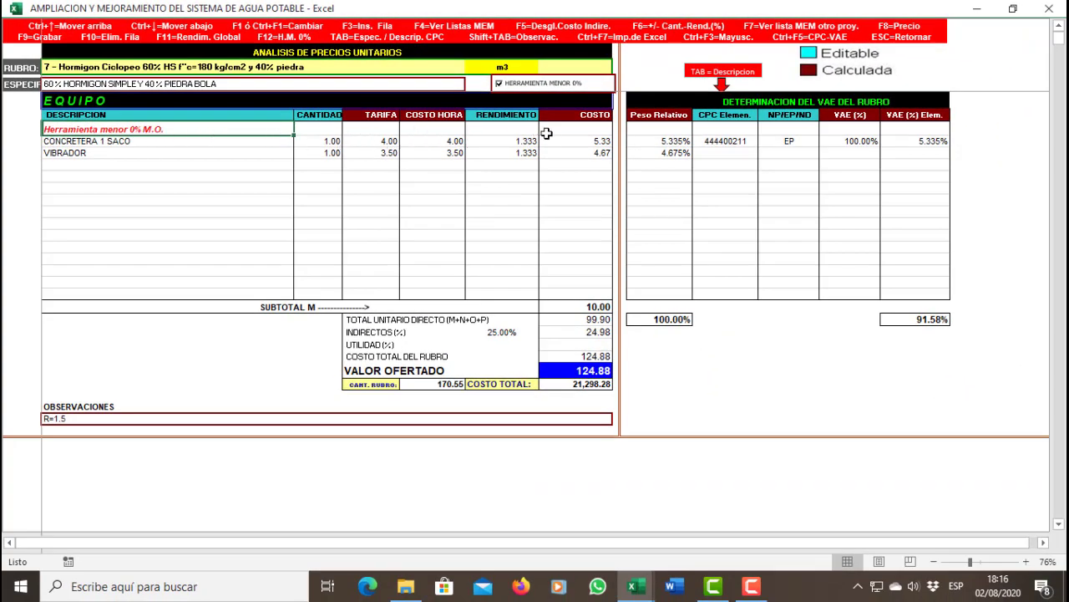
click(515, 87)
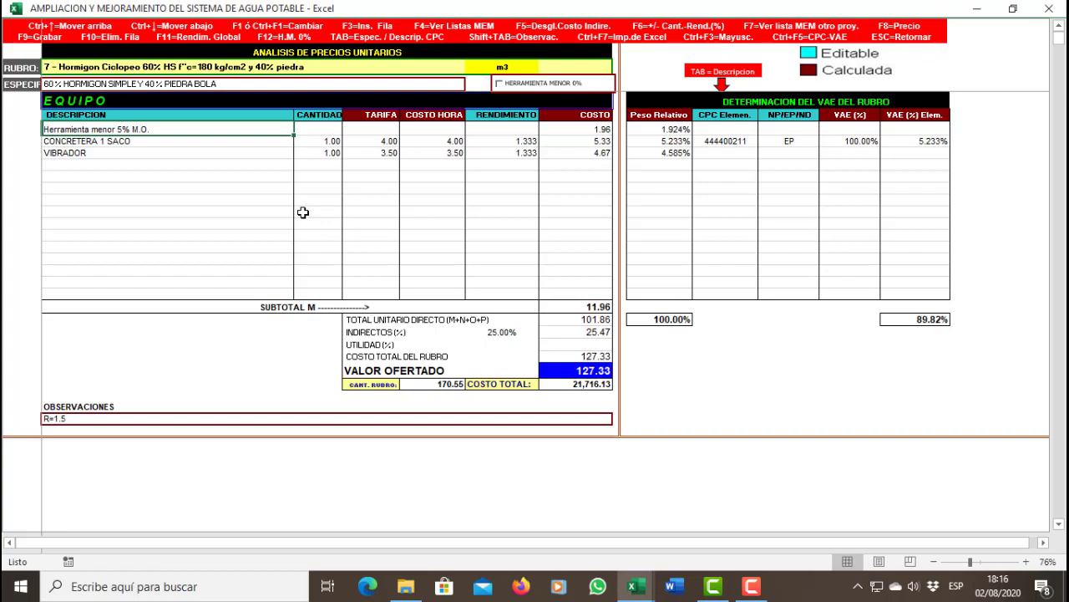
Try editing the specification text of rubro 7, discard the entry and return to the equipment list.
key(Tab)
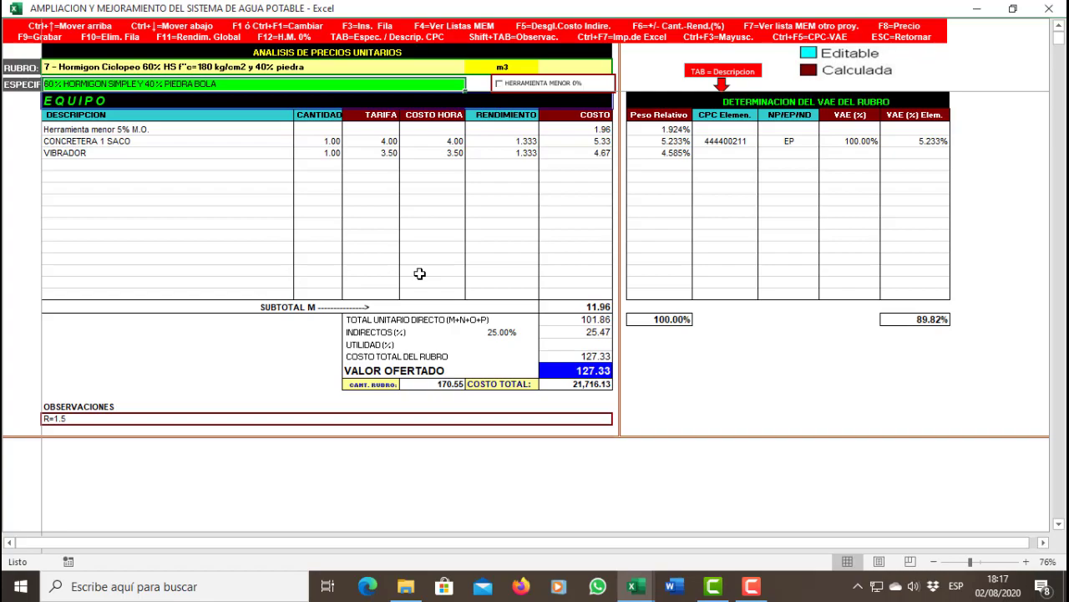
key(F2)
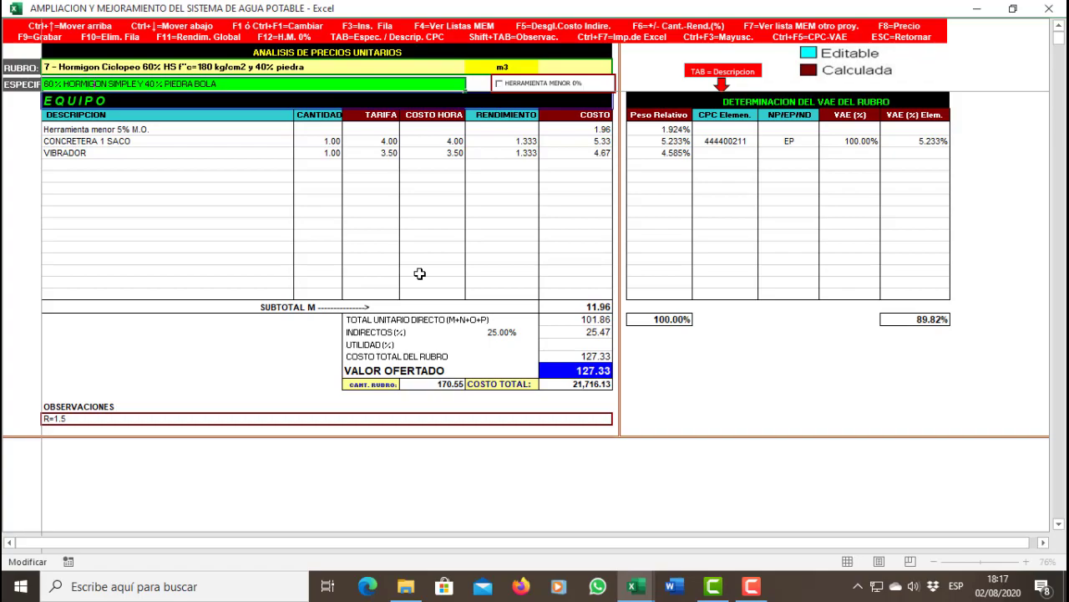
key(Return)
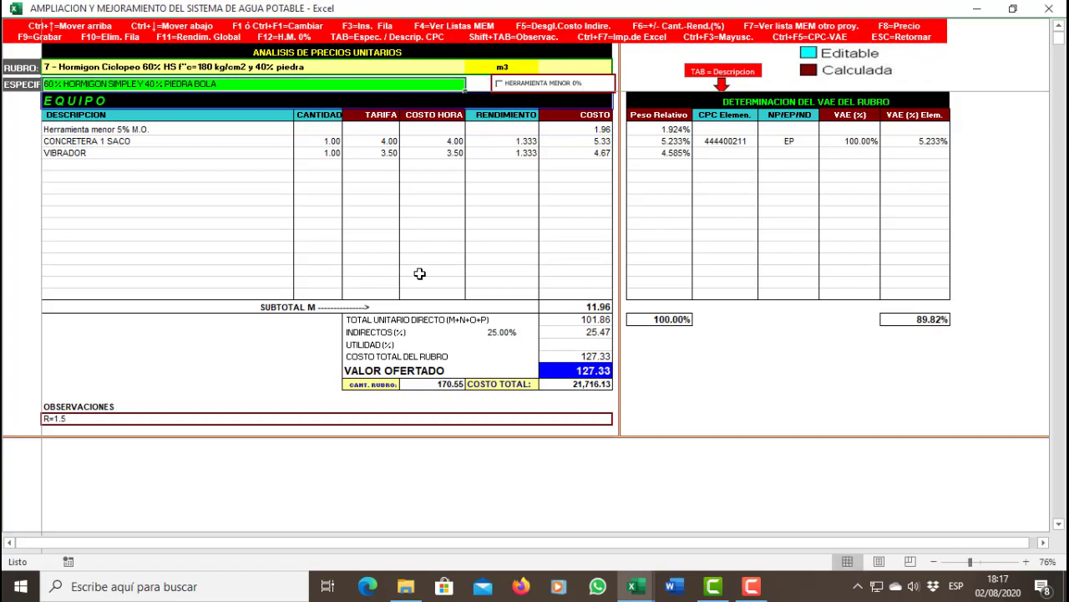
text(d)
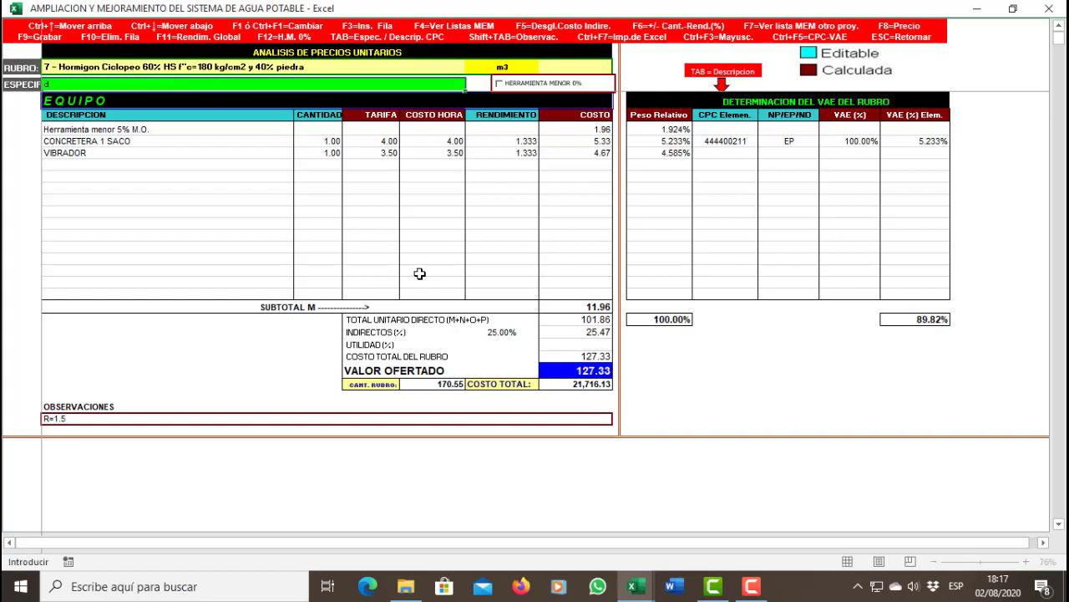
key(Escape)
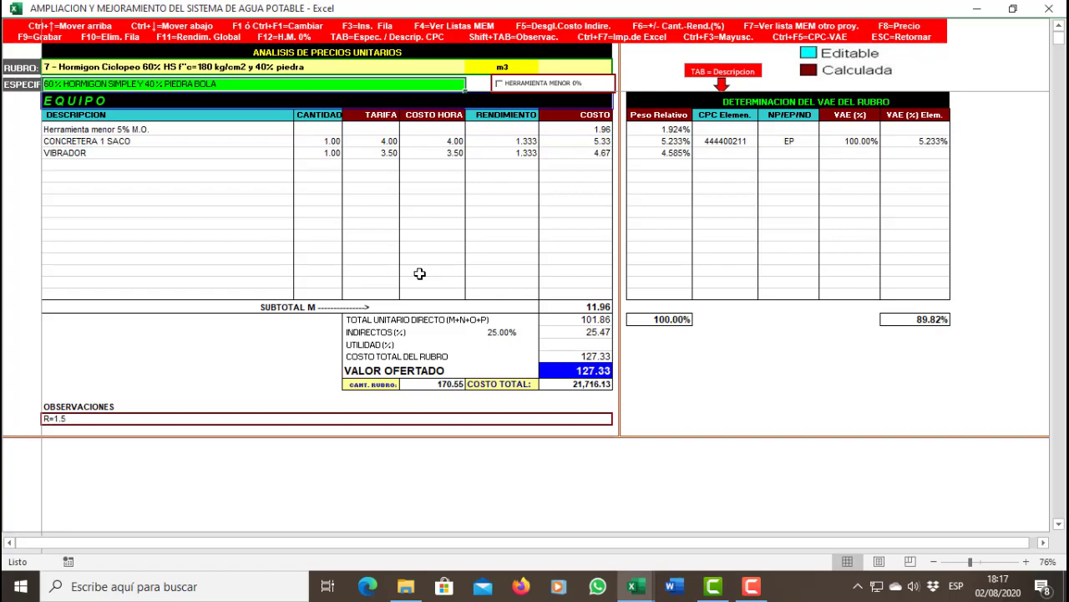
key(Tab)
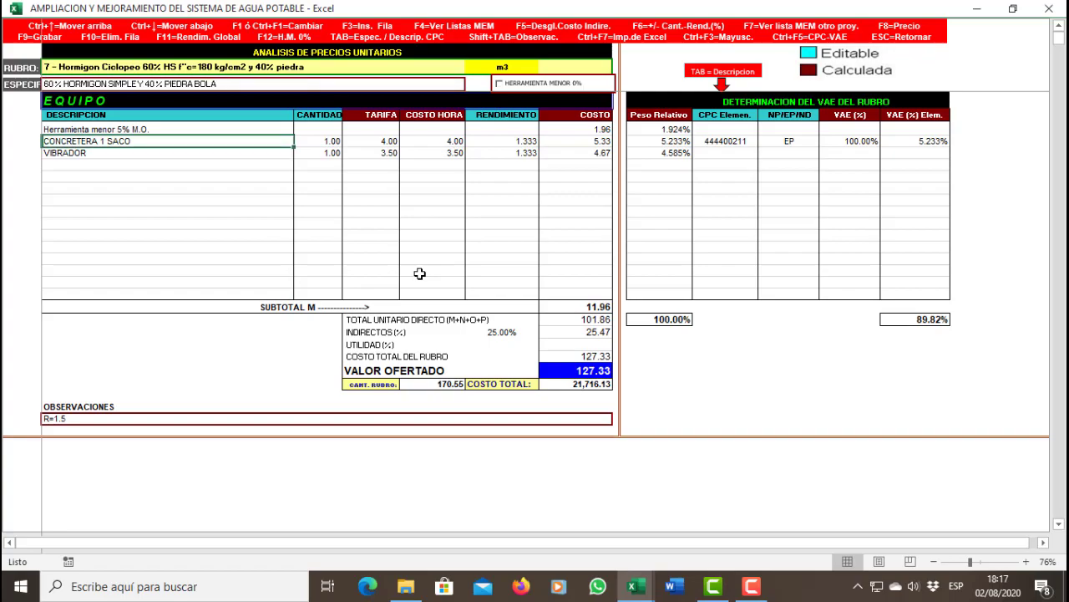
Go to the observations field of rubro 7 and return to the equipment list.
key(Down)
key(Down)
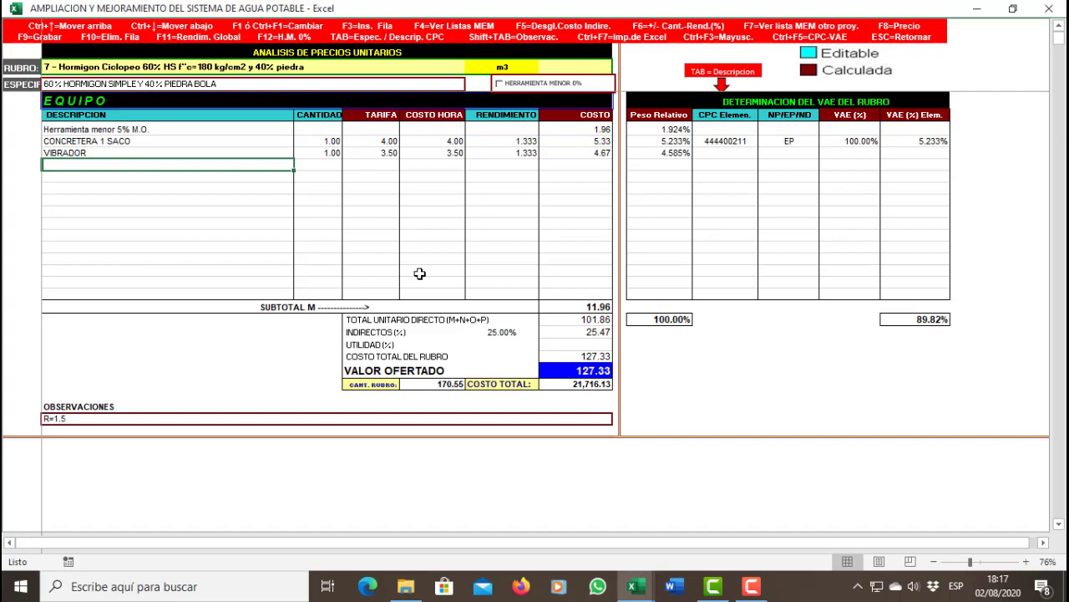
key(ctrl+Down)
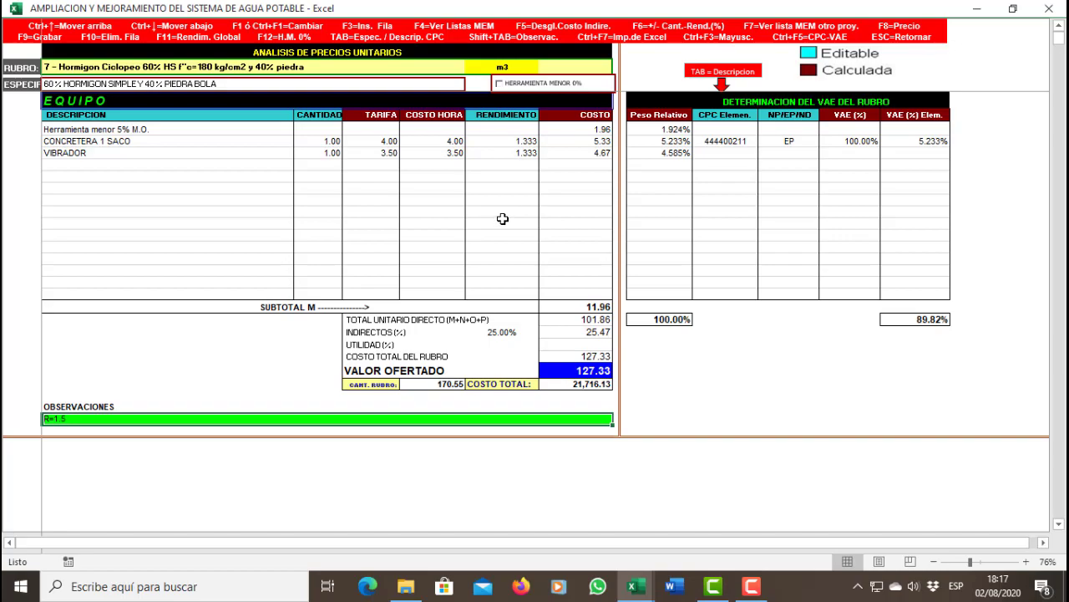
key(shift+Tab)
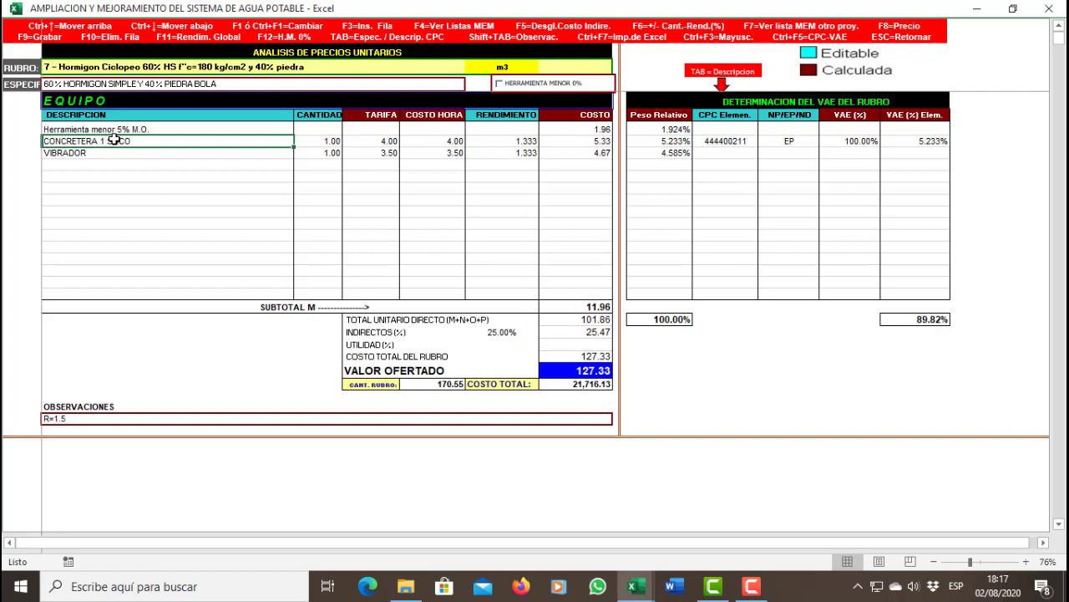
Open the Excel import for unit price analysis from the empty equipment row below VIBRADOR and cancel it.
click(237, 166)
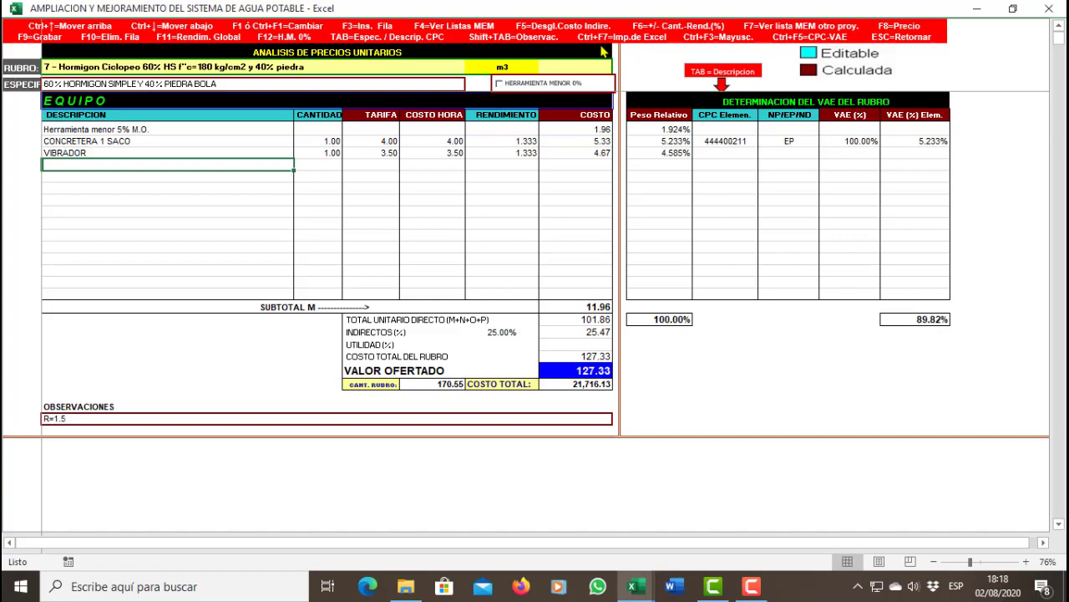
key(ctrl+F7)
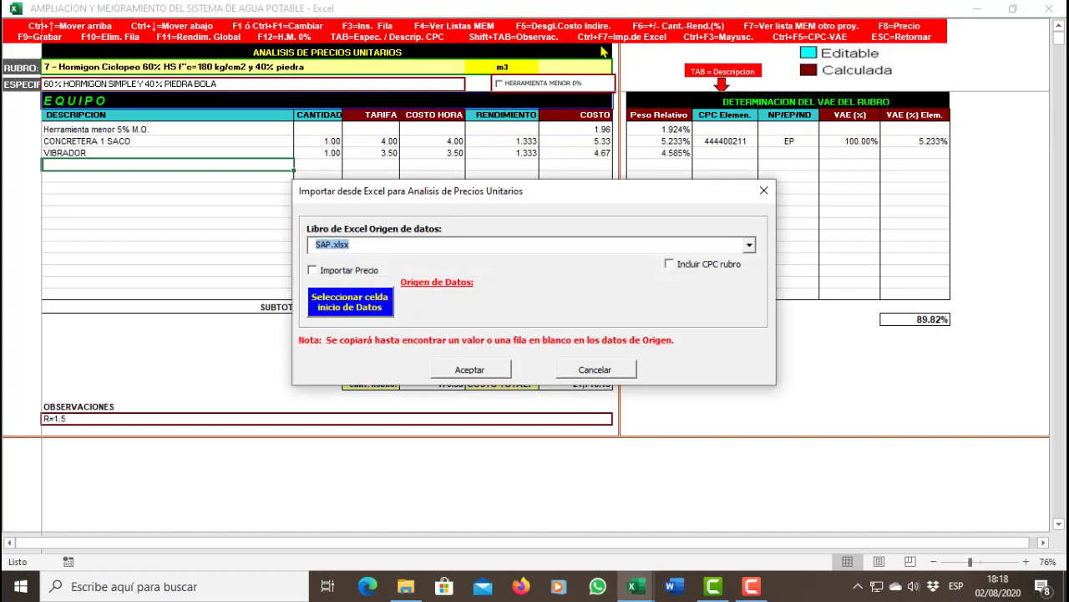
drag(536, 192, 701, 112)
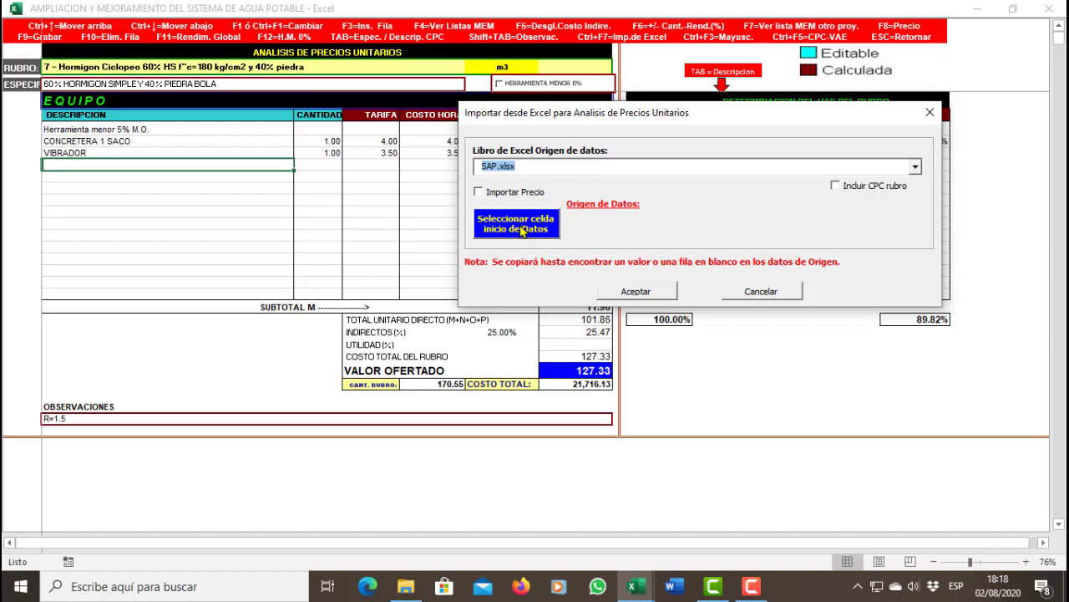
click(752, 292)
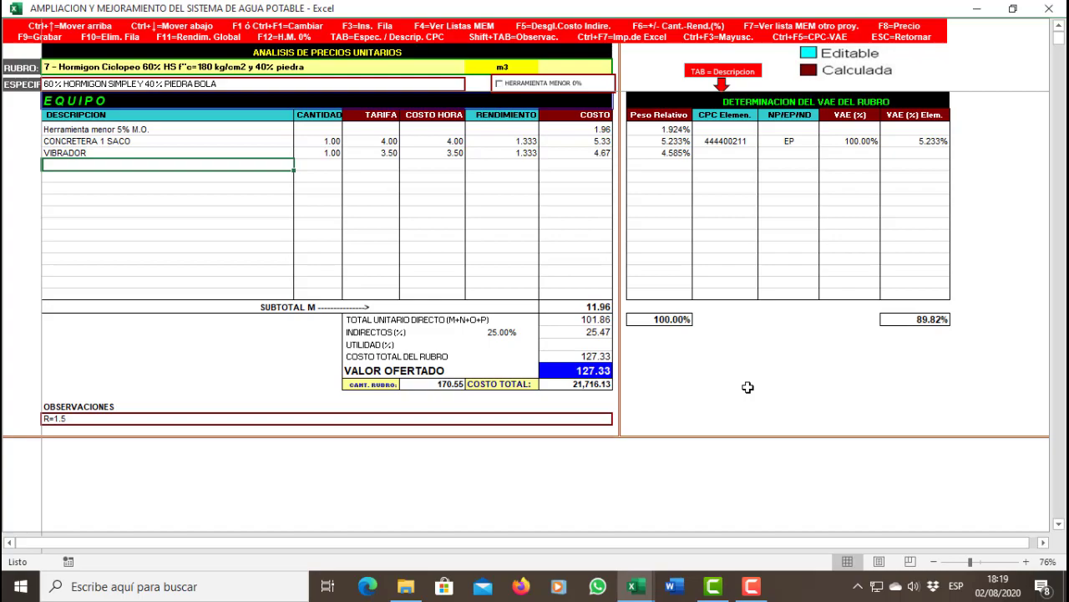
Enter elevador as equipment below VIBRADOR, try the uppercase conversion and clear the entry.
text(ele)
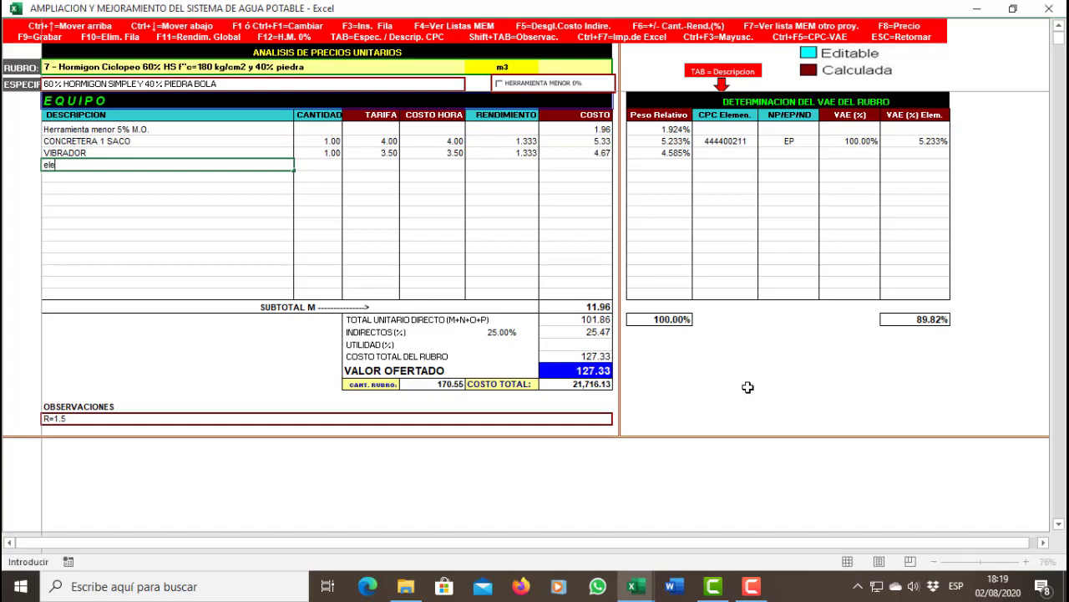
text(vador)
key(Tab)
key(Left)
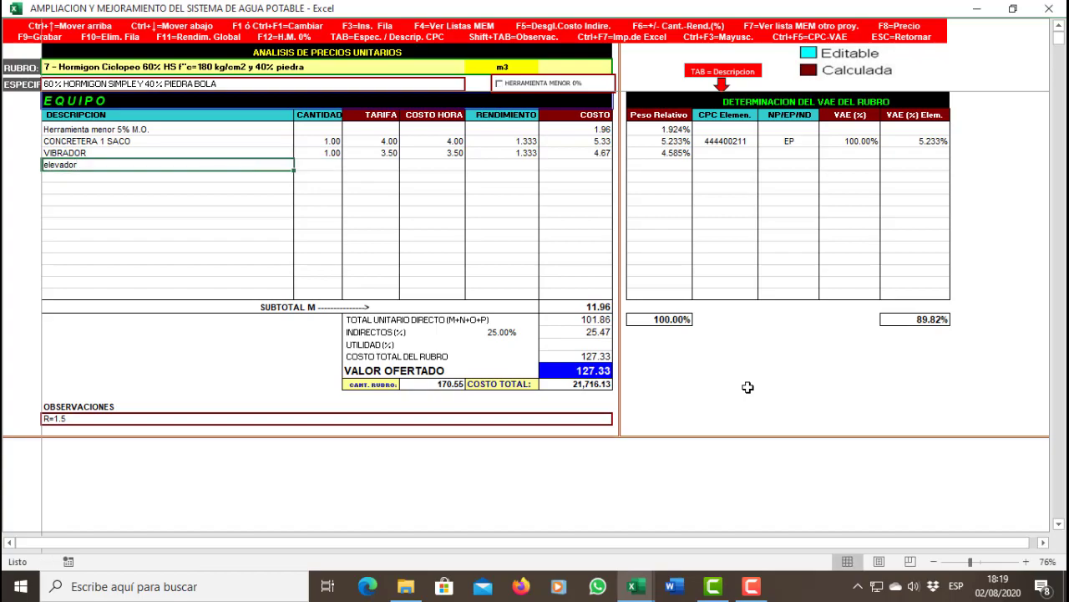
key(ctrl+F3)
key(Delete)
key(Up)
key(Tab)
key(Tab)
key(Tab)
key(Tab)
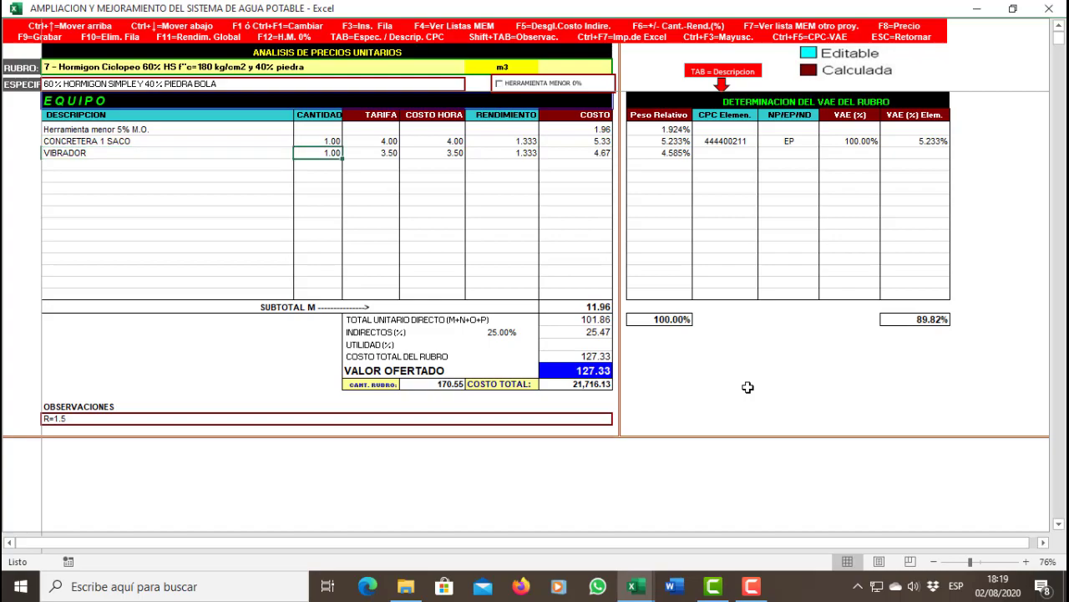
key(shift+Tab)
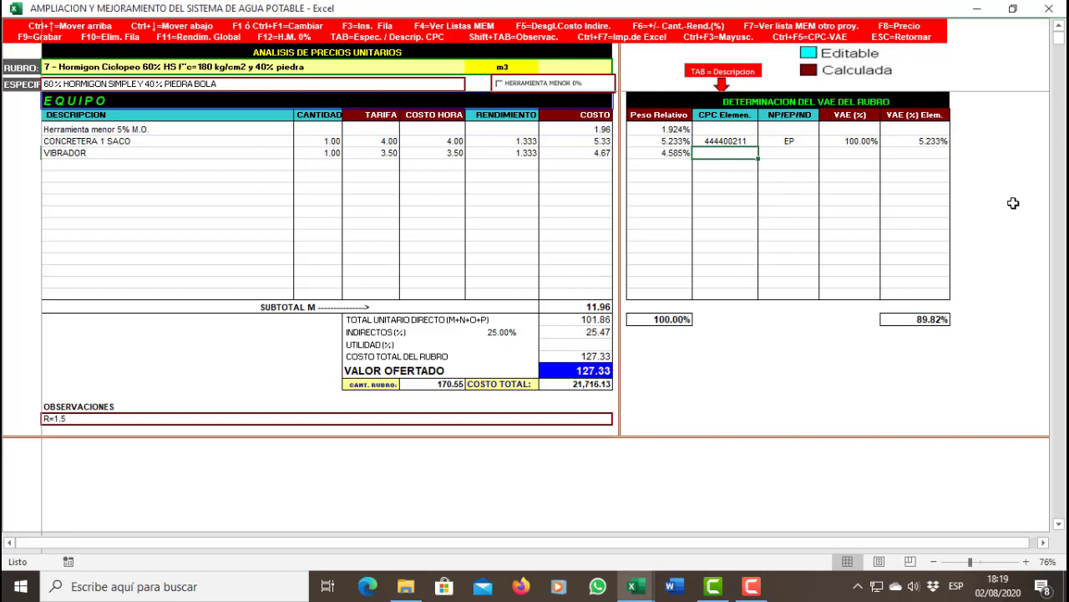
key(Tab)
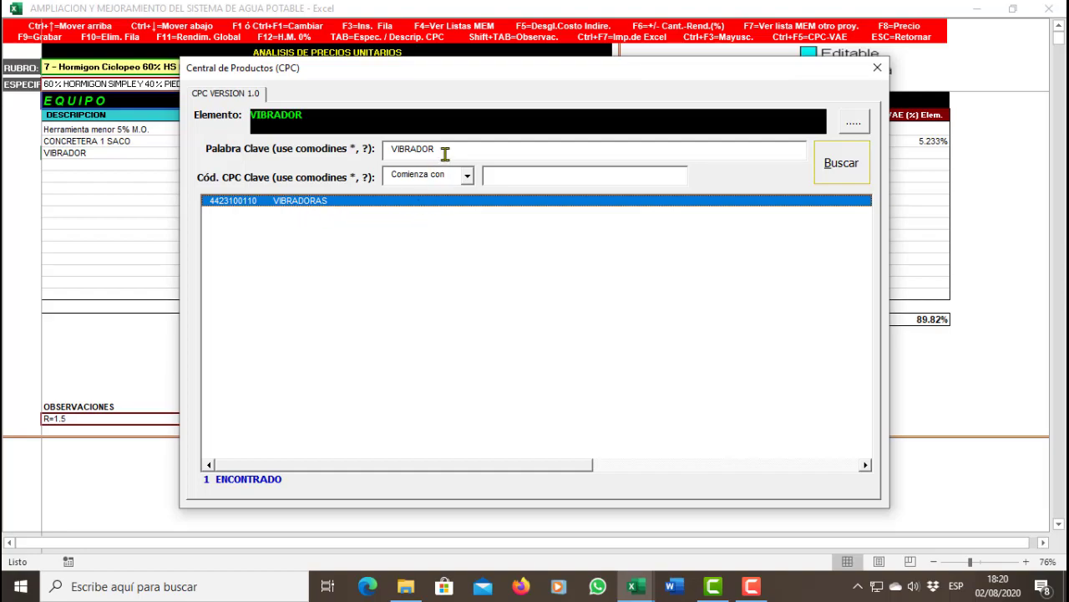
drag(440, 152, 385, 149)
click(383, 204)
double_click(383, 204)
key(Right)
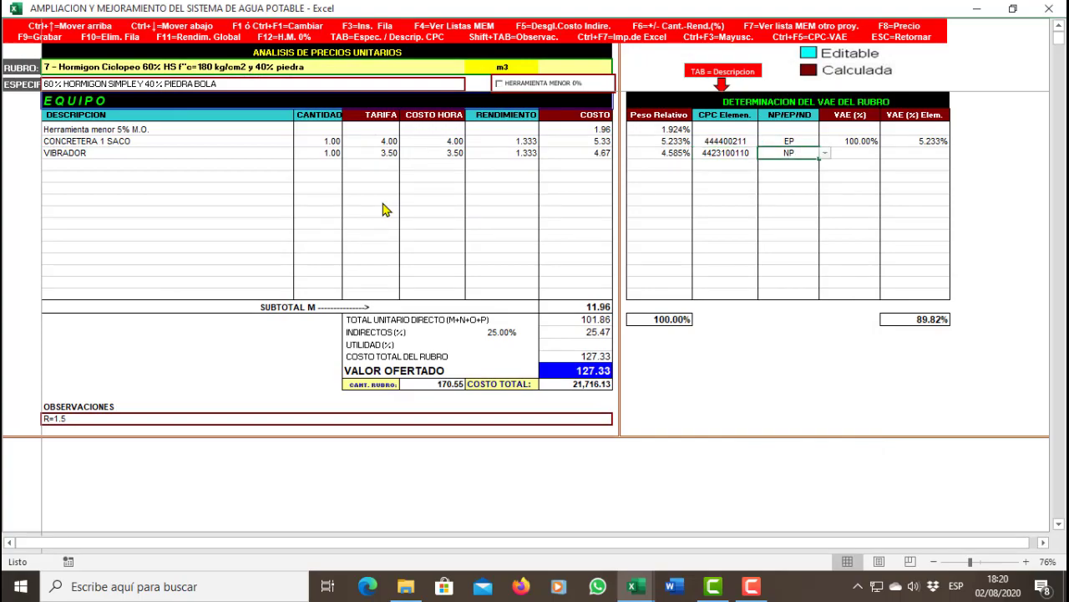
key(Tab)
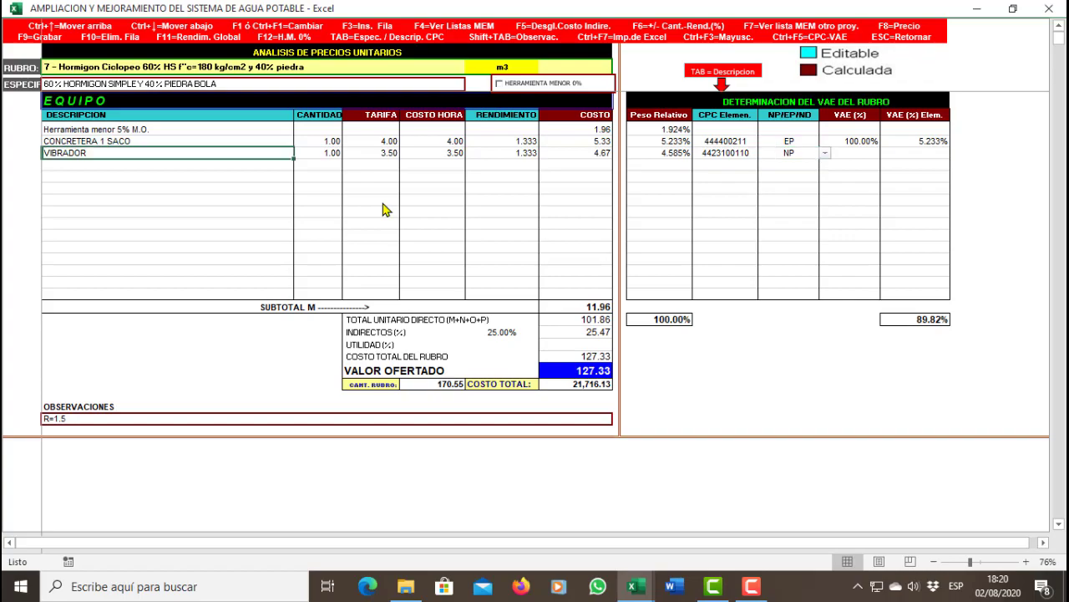
key(Right)
key(Right)
key(Right)
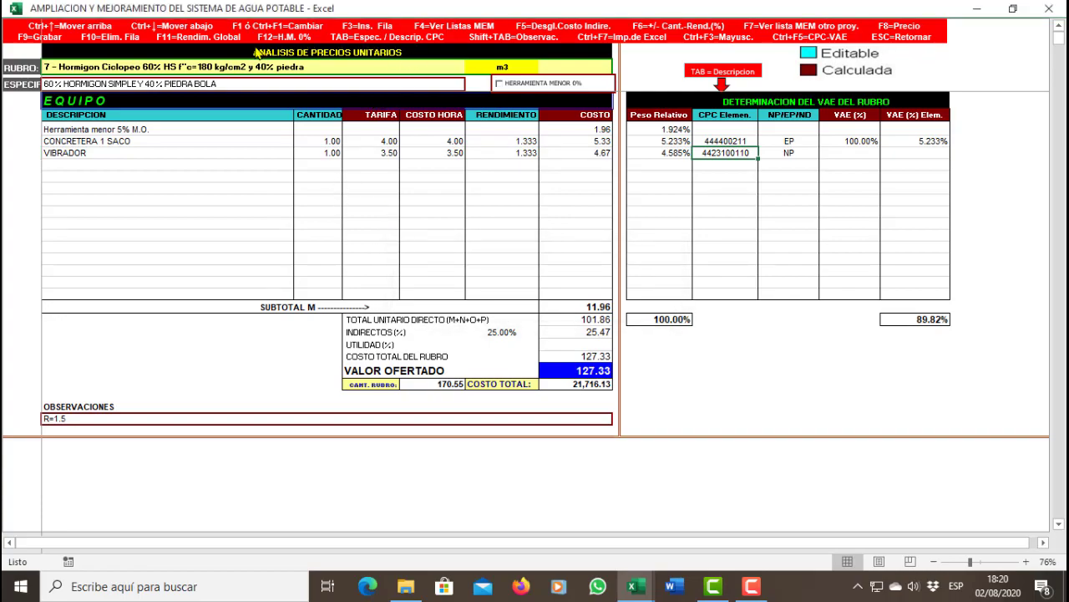
Add CARPINTERO as a new labour entry below MAESTRO MAYOR EJEC. OBRA CIVIL in rubro 7's Mano de Obra section.
key(ctrl+Down)
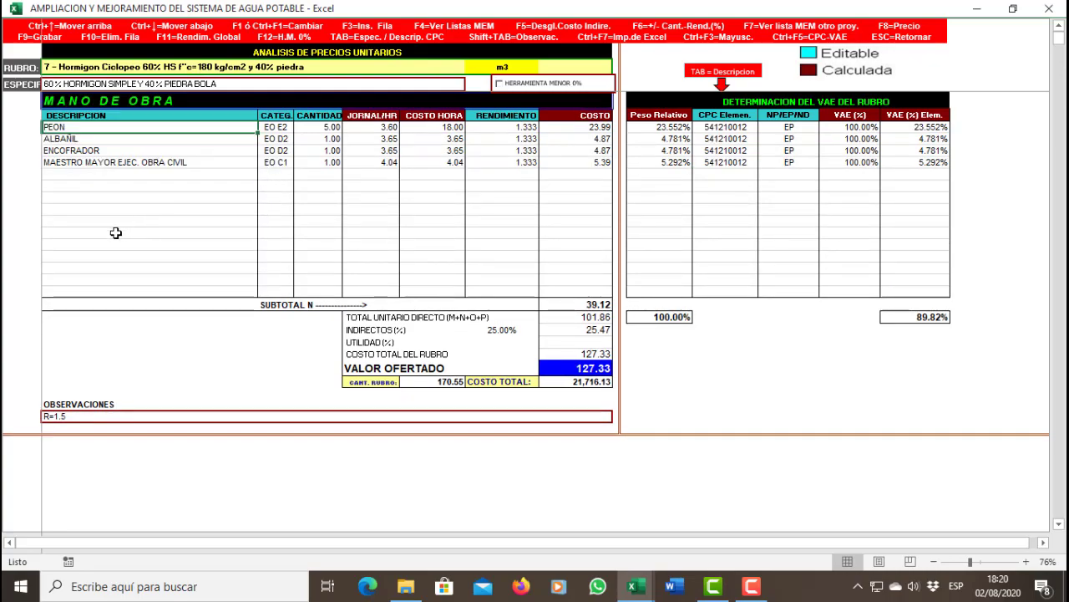
key(Down)
key(Down)
key(Down)
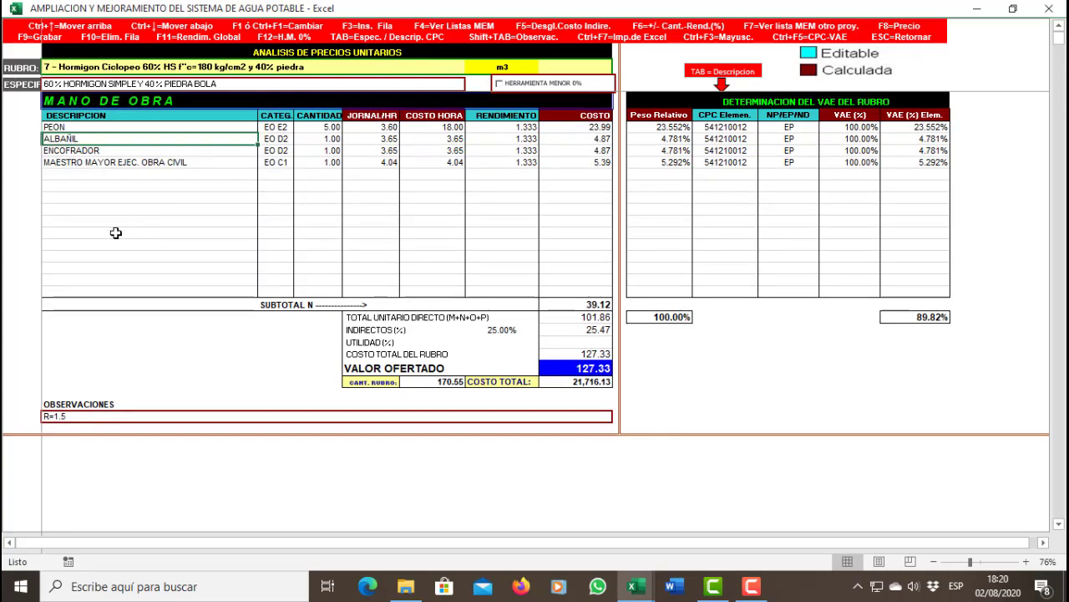
key(Down)
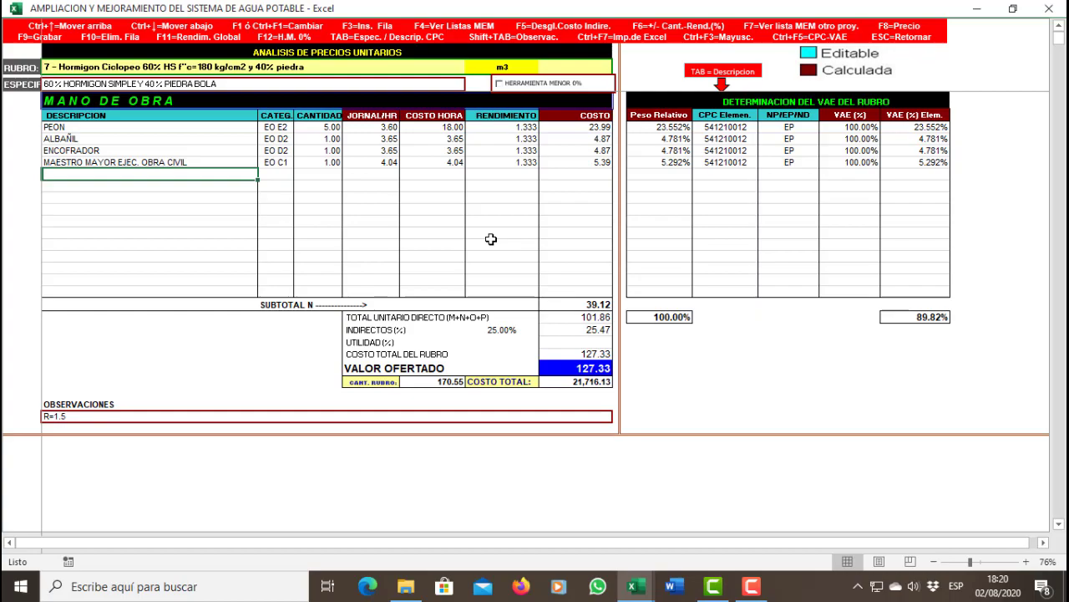
text(CARPE)
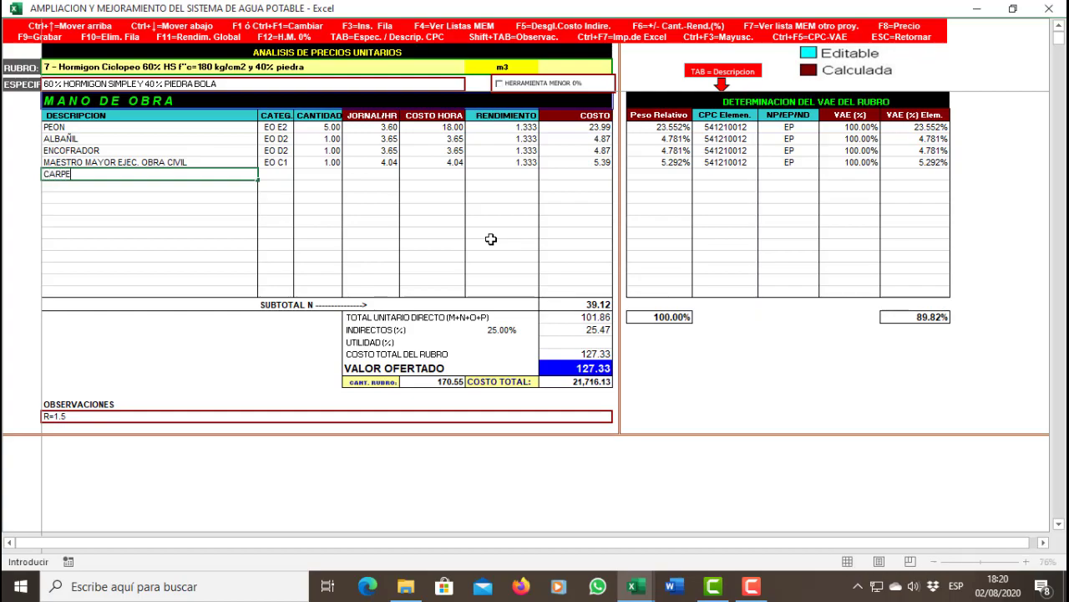
key(BackSpace)
text(INTERO)
key(Return)
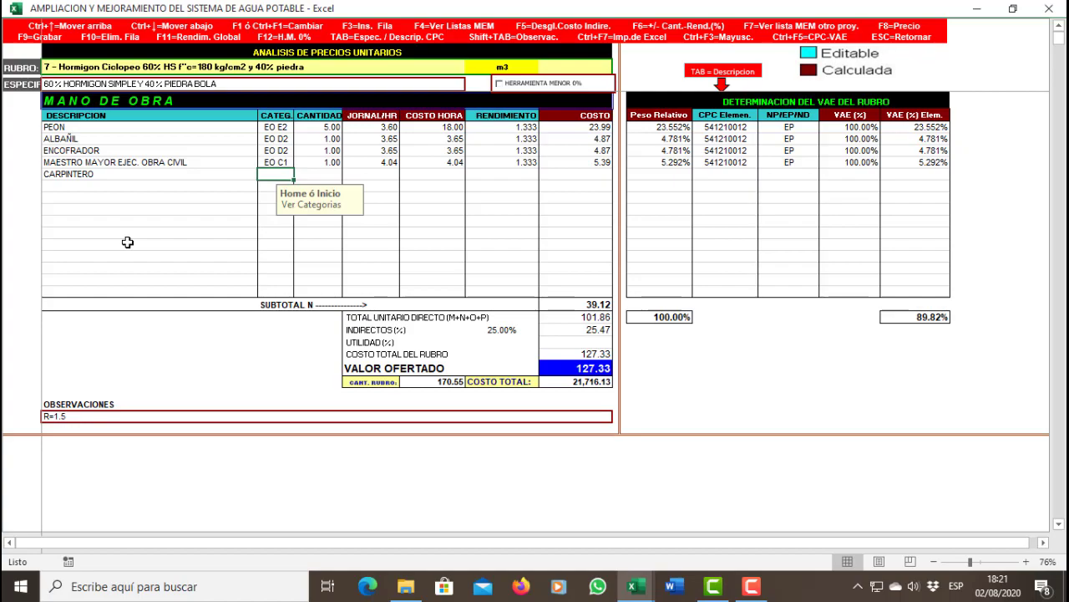
Assign the Carpintero category (EO D2) from the category list to the CARPINTERO entry.
key(Home)
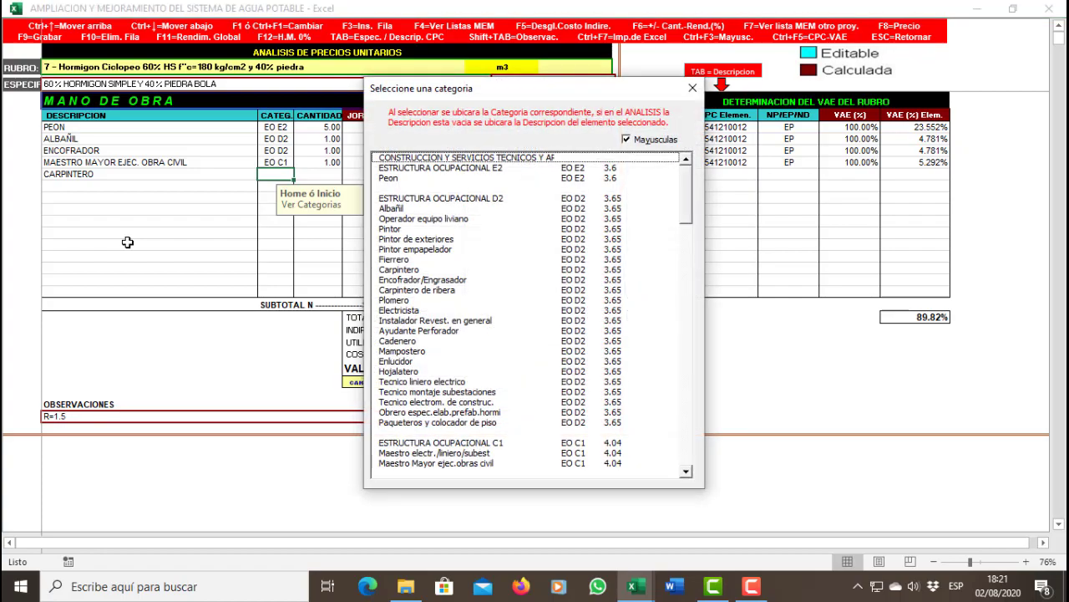
key(Down)
key(Down)
key(Down)
key(Down)
key(Down)
key(Down)
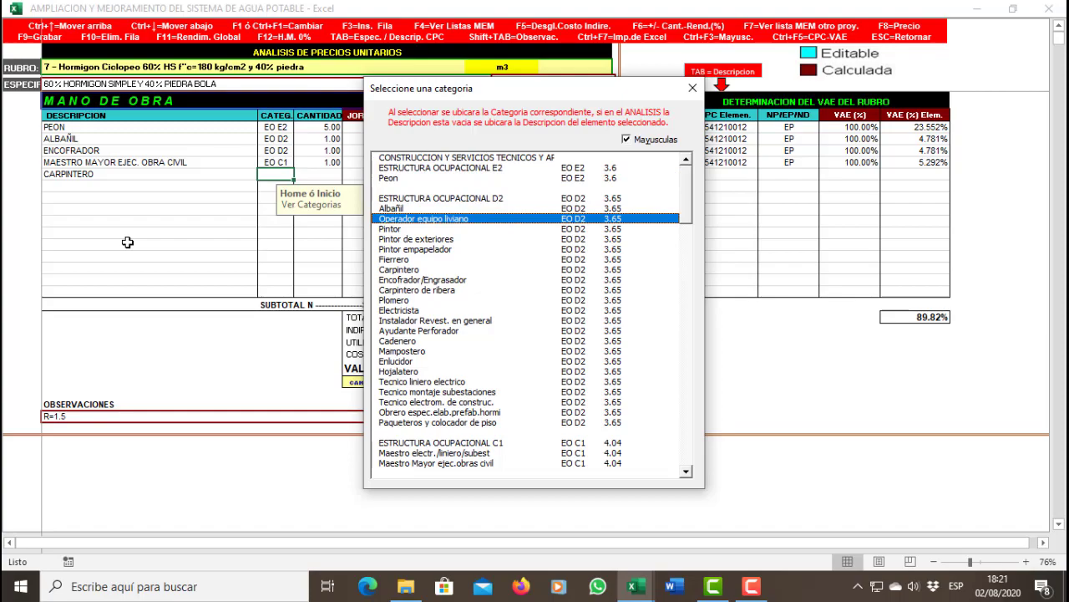
key(Down)
key(Down)
key(Down)
key(Down)
key(Down)
key(Down)
key(Down)
key(Up)
key(Up)
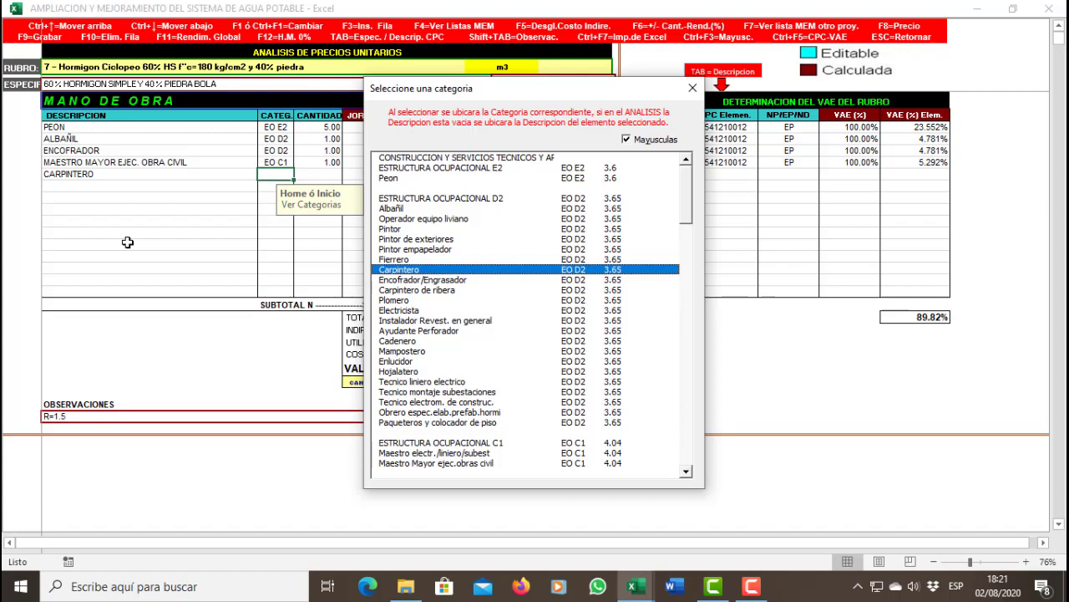
key(Return)
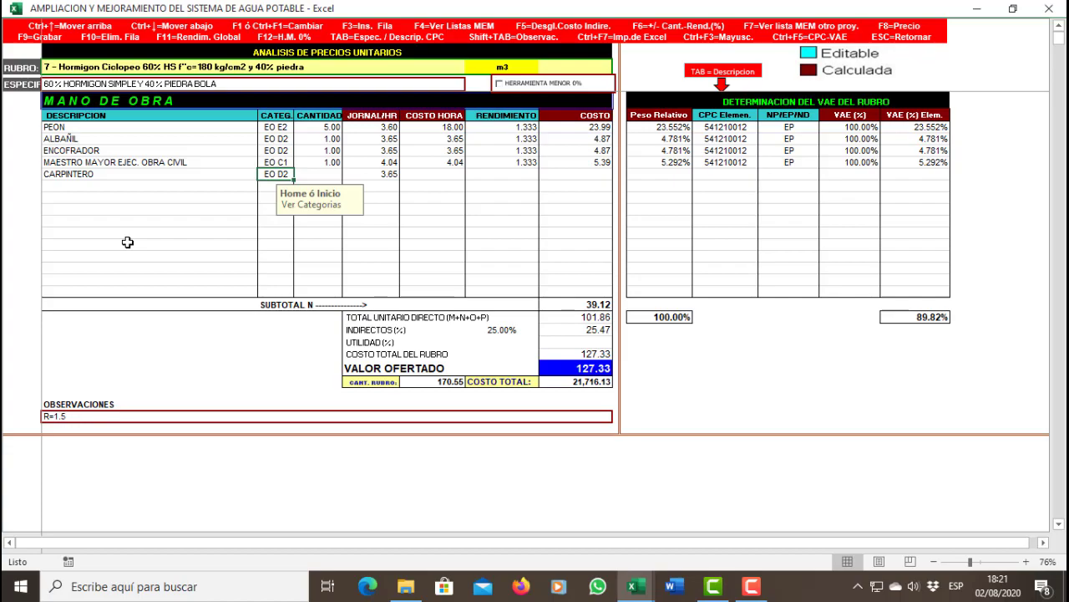
Re-enter EO D2 directly as the CARPINTERO category and set the quantity to 1.
key(Delete)
text(EO D2)
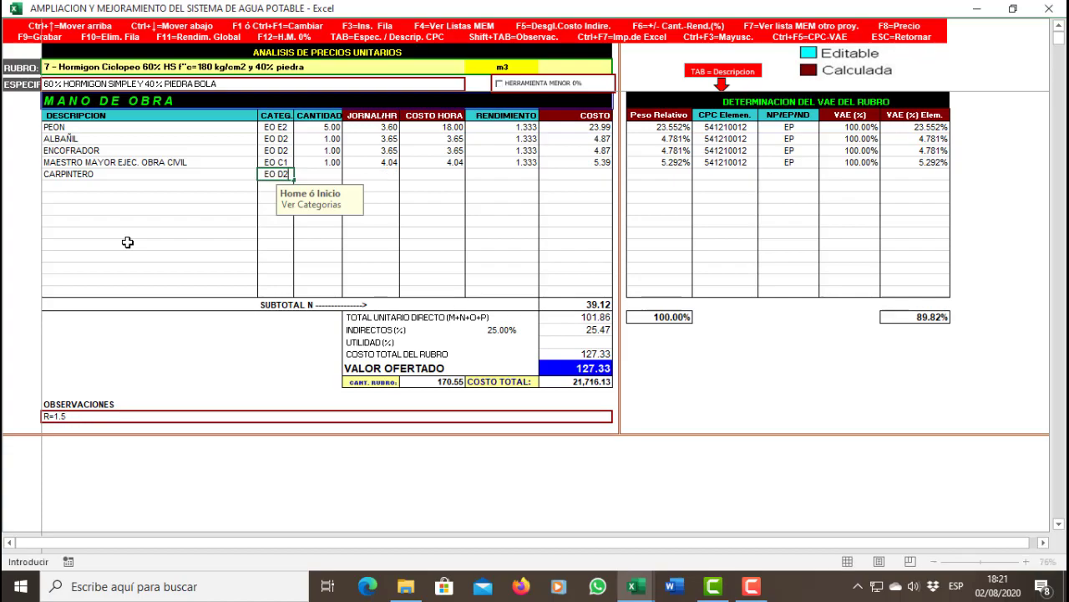
key(Tab)
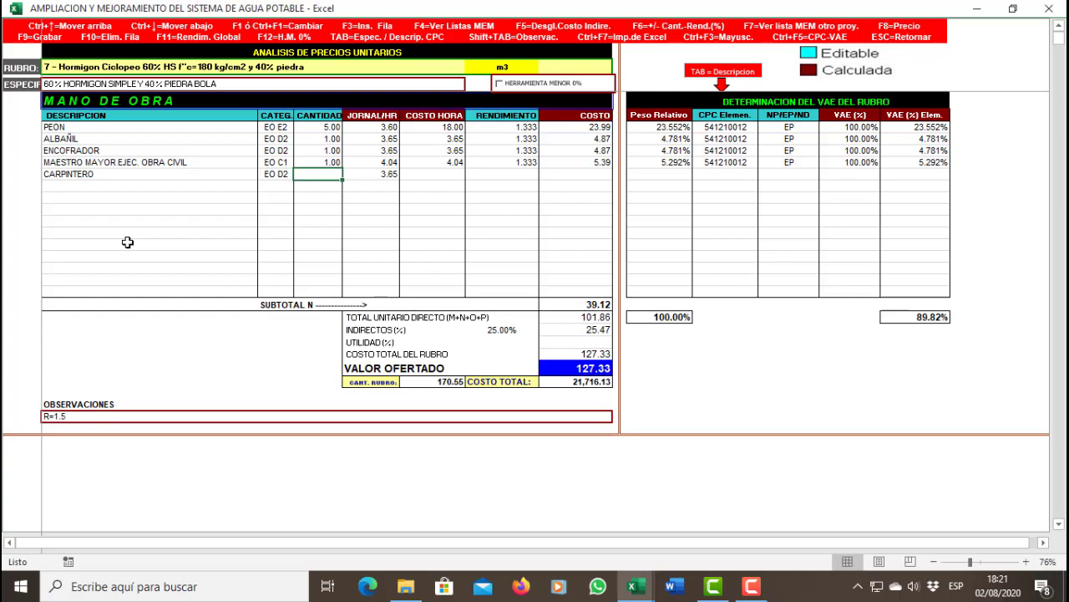
text(1)
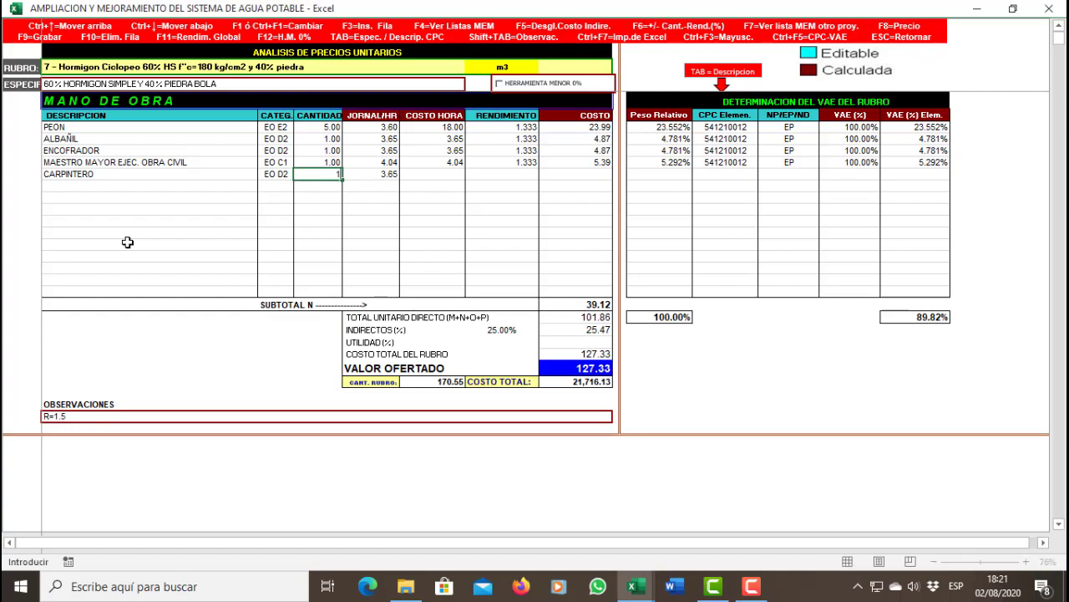
key(Up)
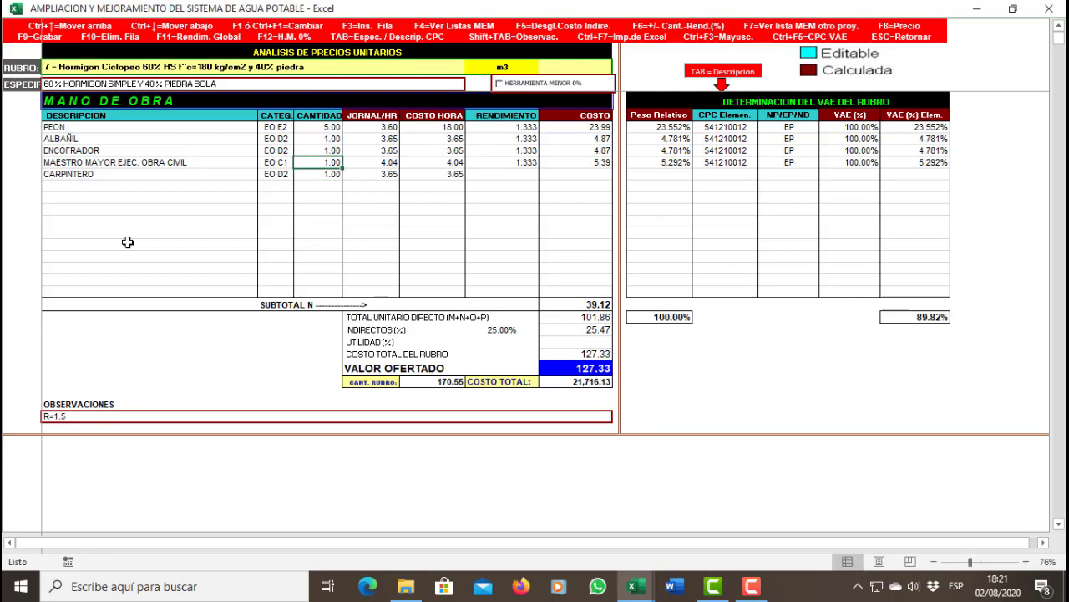
key(Left)
key(Left)
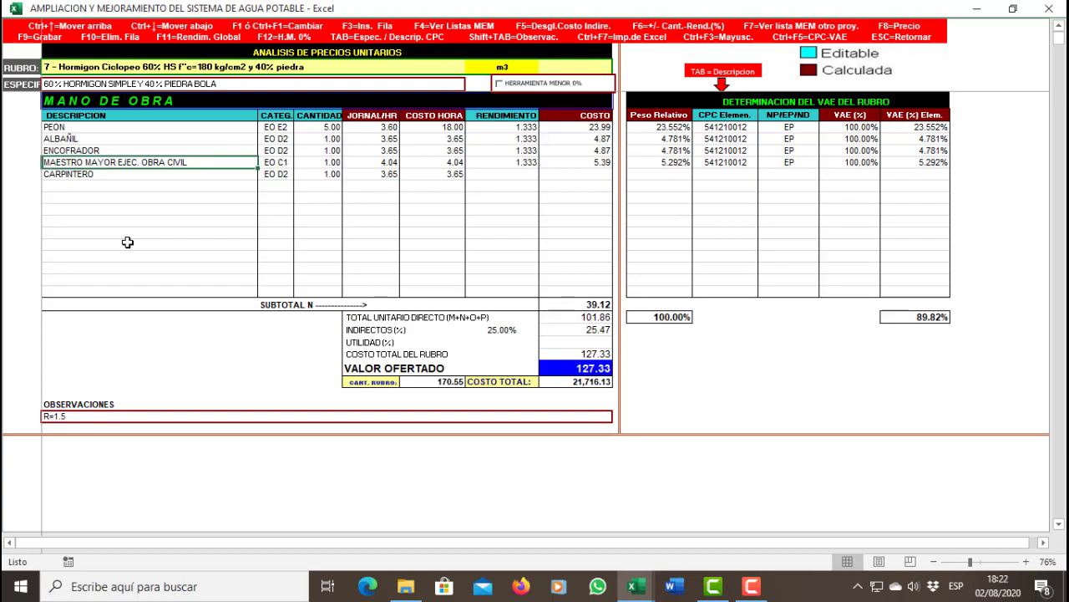
Add Mampostero from the current salary table to the empty row below CARPINTERO in rubro 7's Mano de Obra.
key(Down)
key(Right)
key(Down)
key(Up)
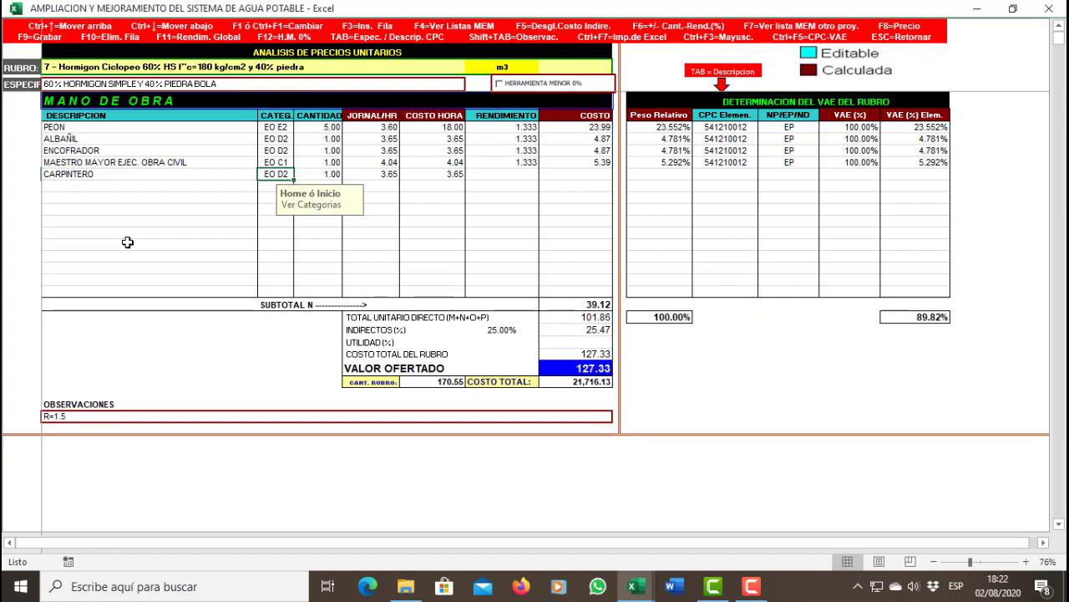
key(Left)
key(Down)
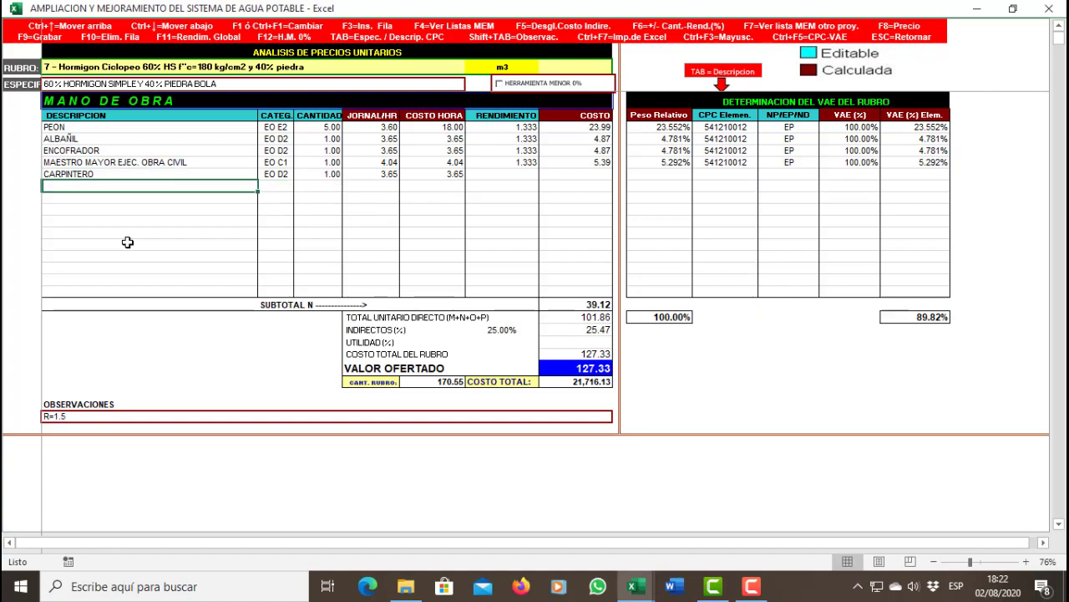
key(F4)
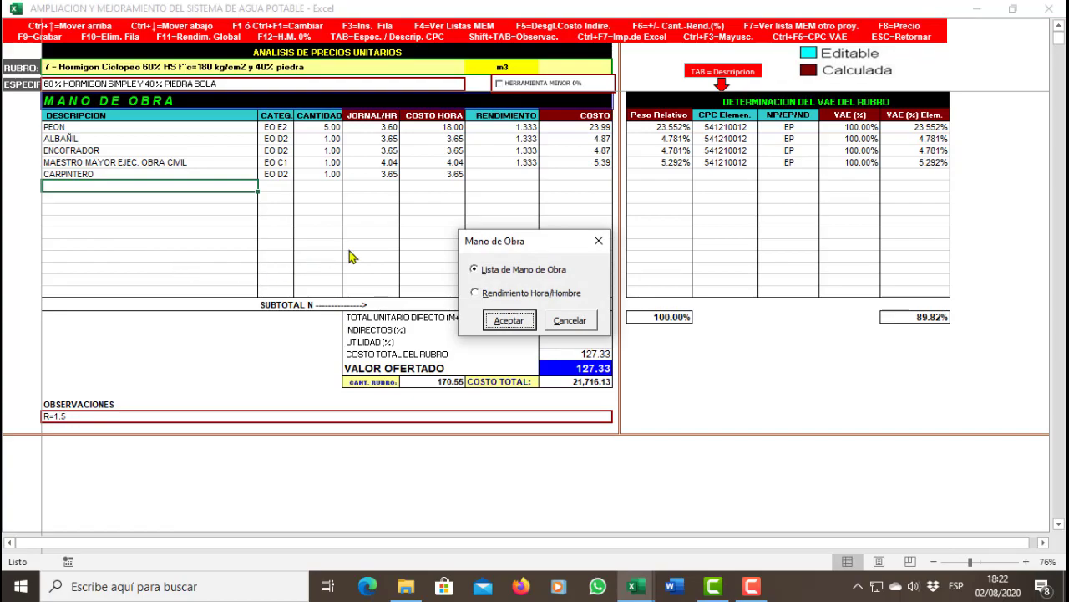
click(509, 322)
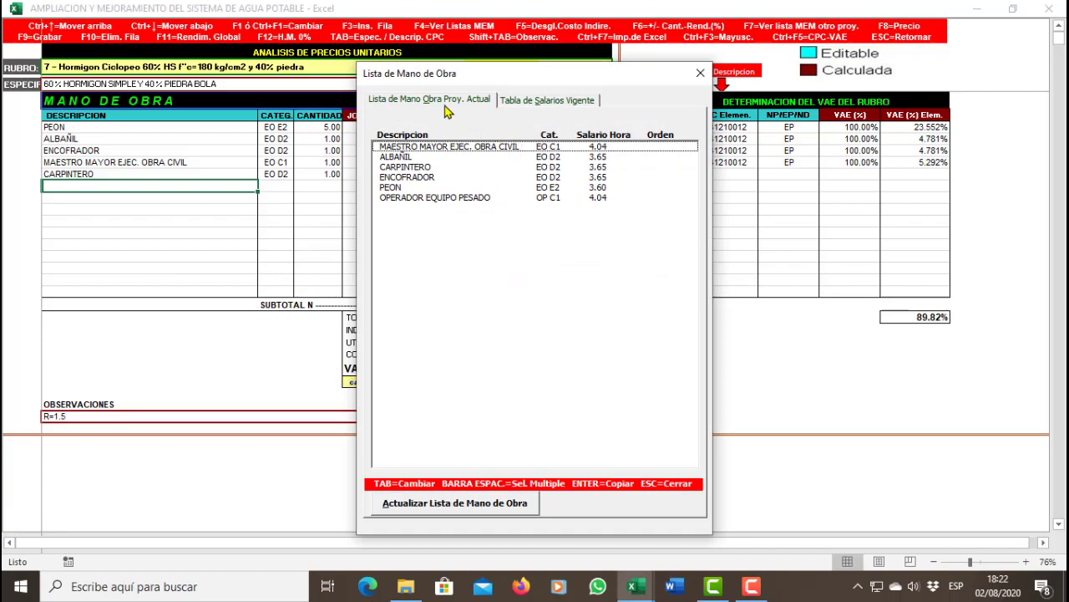
click(551, 102)
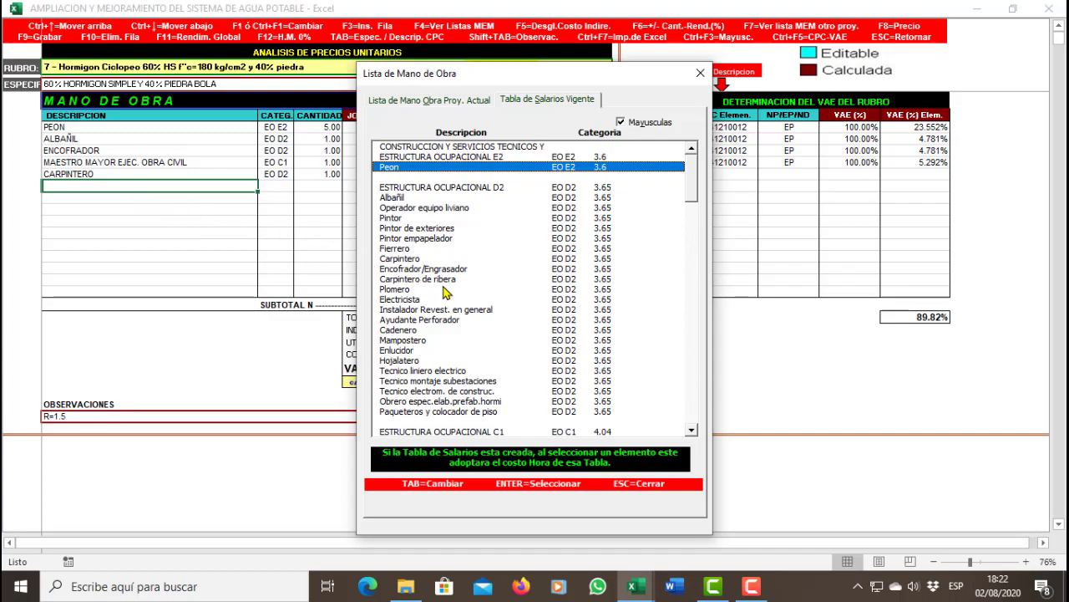
click(438, 342)
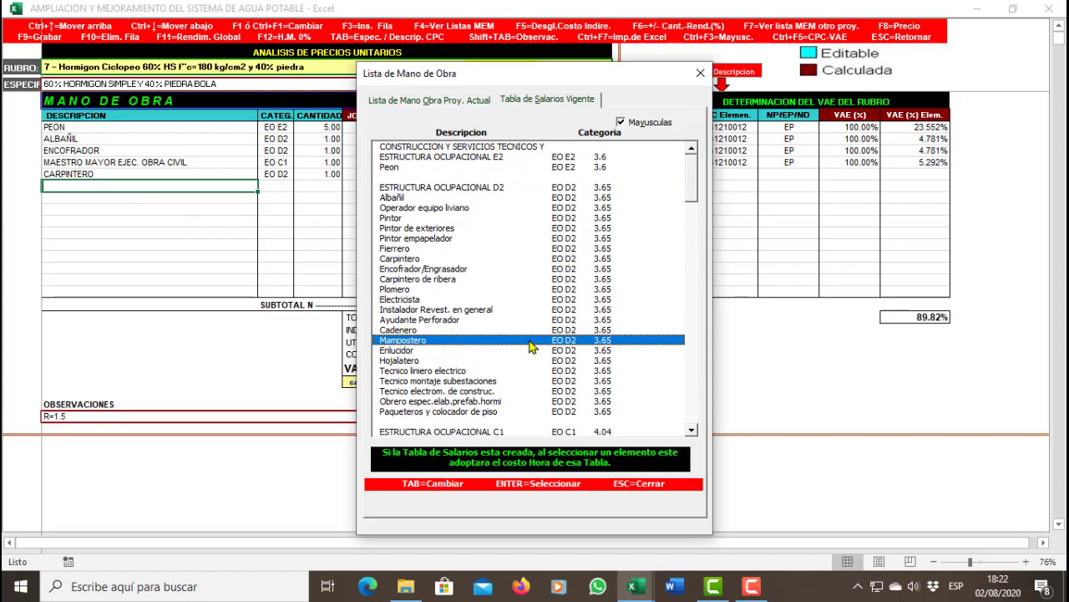
key(Return)
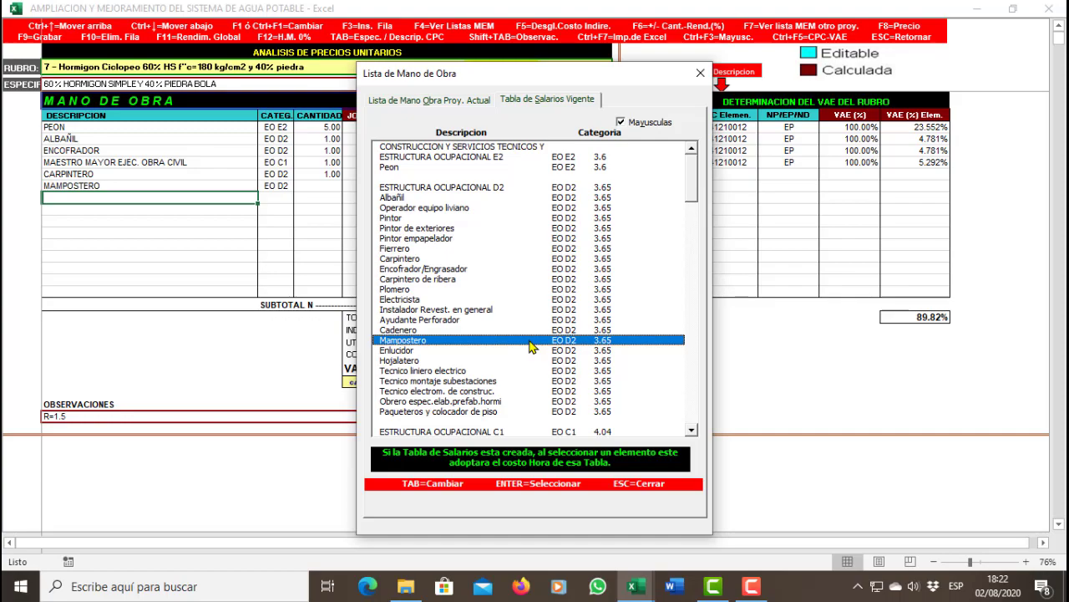
Add Tecnico electrom. de construc. from the salary table below MAMPOSTERO and close the labour list.
key(Down)
key(Down)
key(Down)
key(Down)
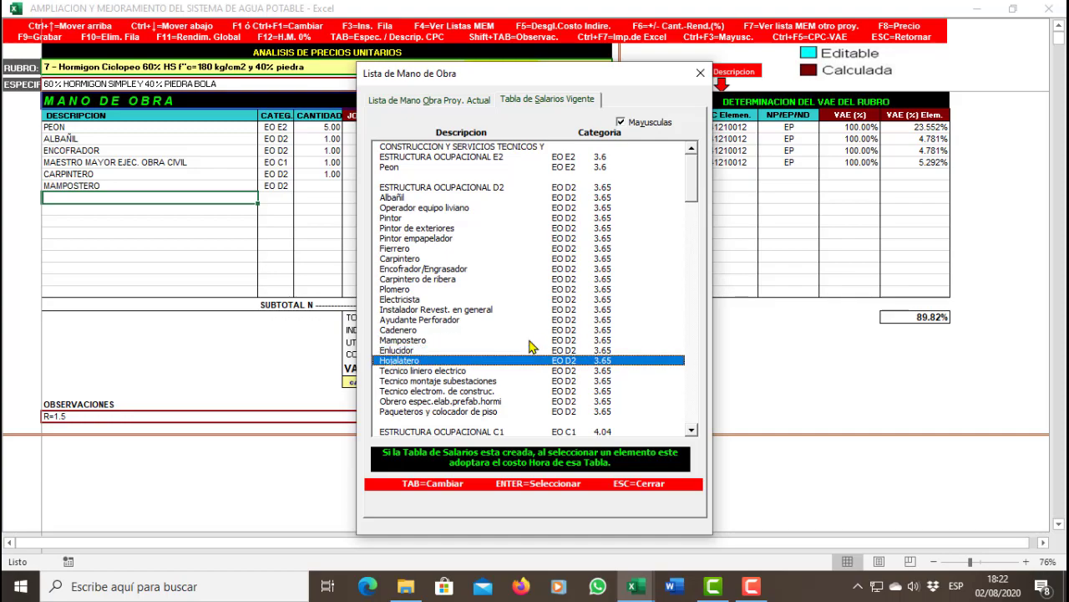
key(Down)
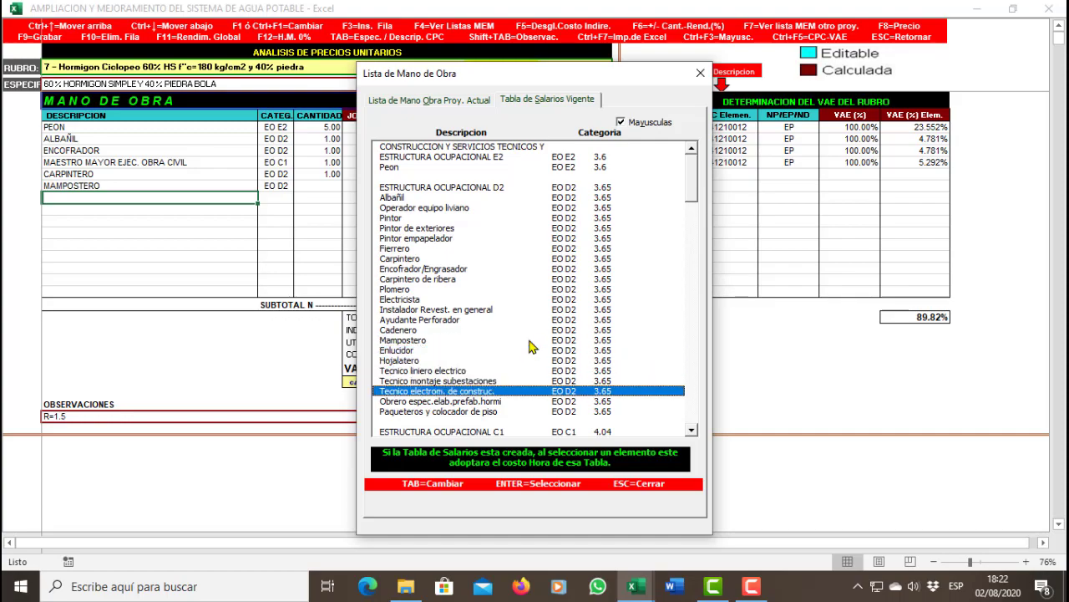
key(Return)
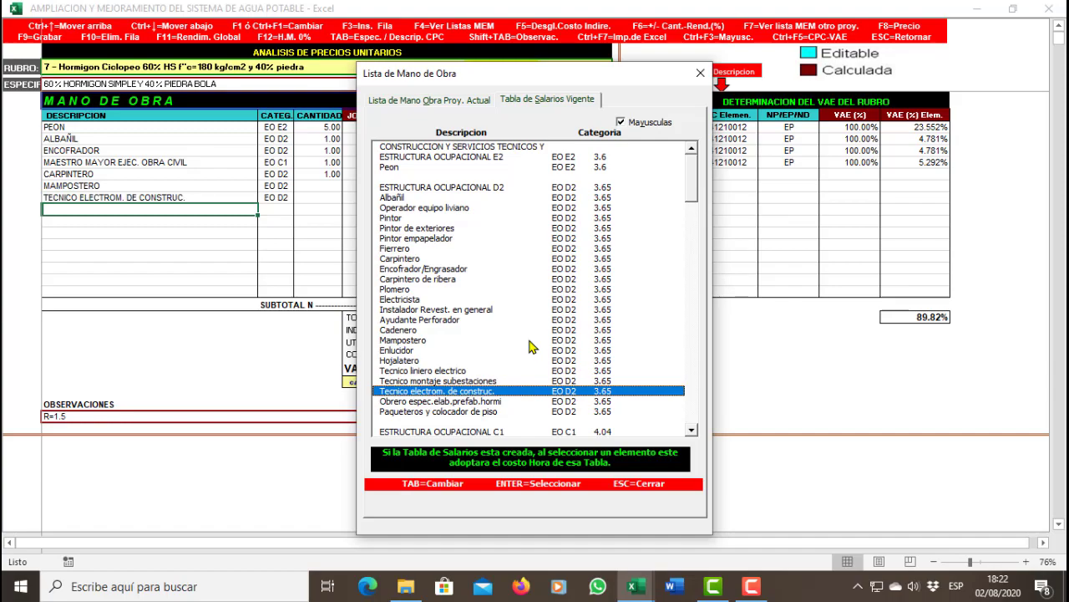
key(Escape)
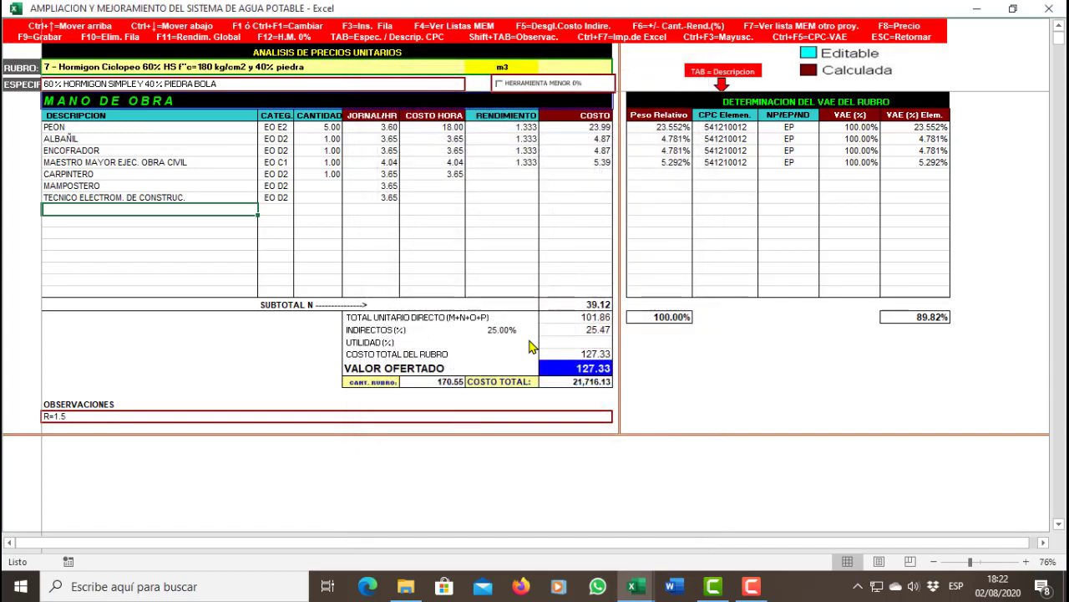
Set the quantities of MAMPOSTERO and TECNICO ELECTROM. DE CONSTRUC. to 1 each.
key(Up)
text(1)
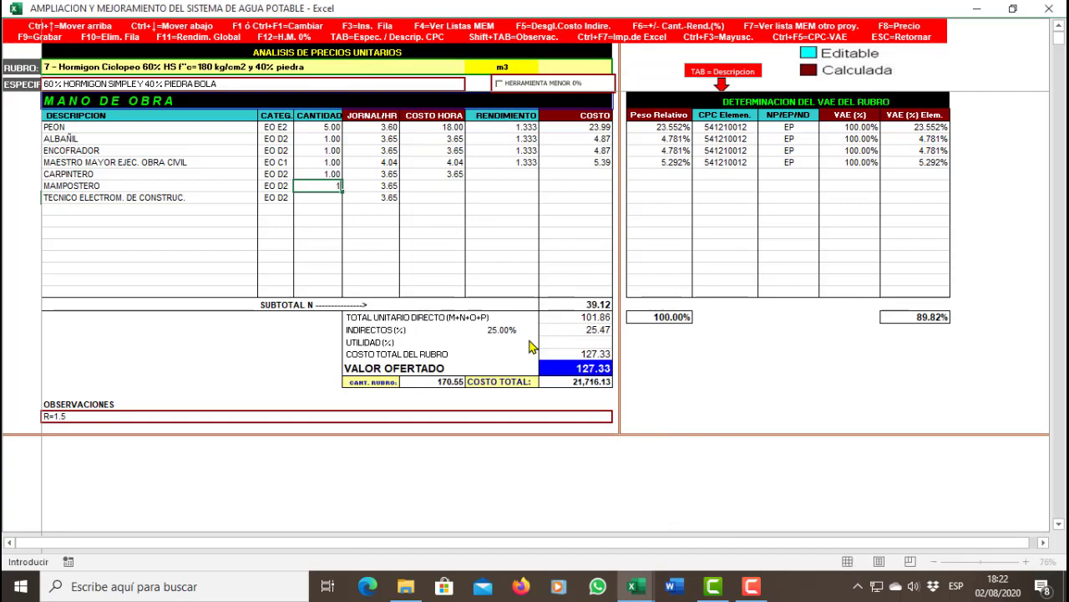
key(Return)
text(1)
key(Return)
Set CARPINTERO's yield to 1.333 and apply 1.333 as the global yield to Equipo and Mano de Obra.
key(Up)
key(Up)
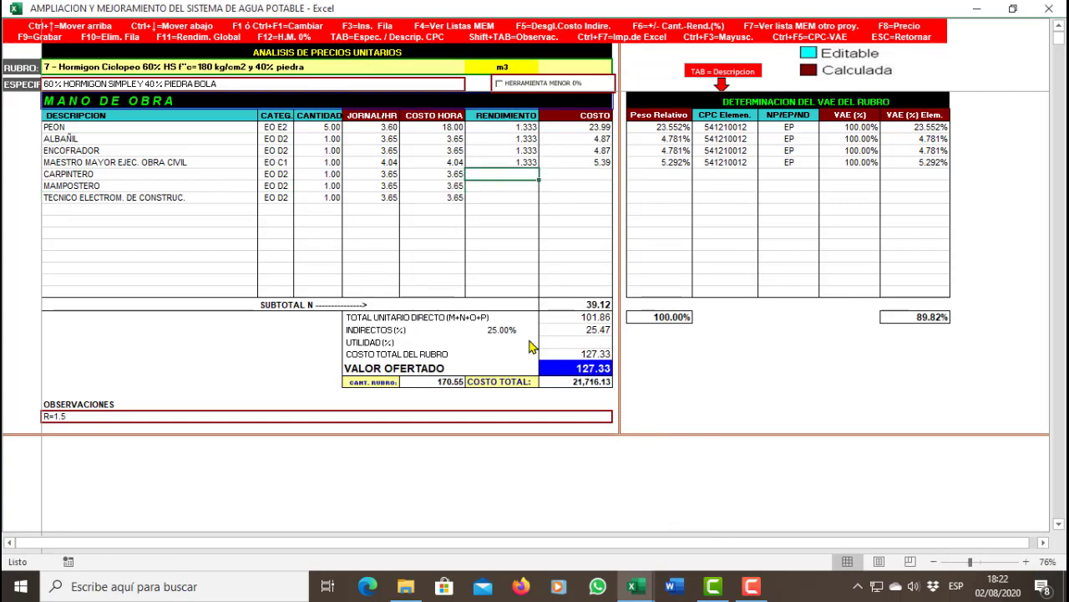
text(1.333)
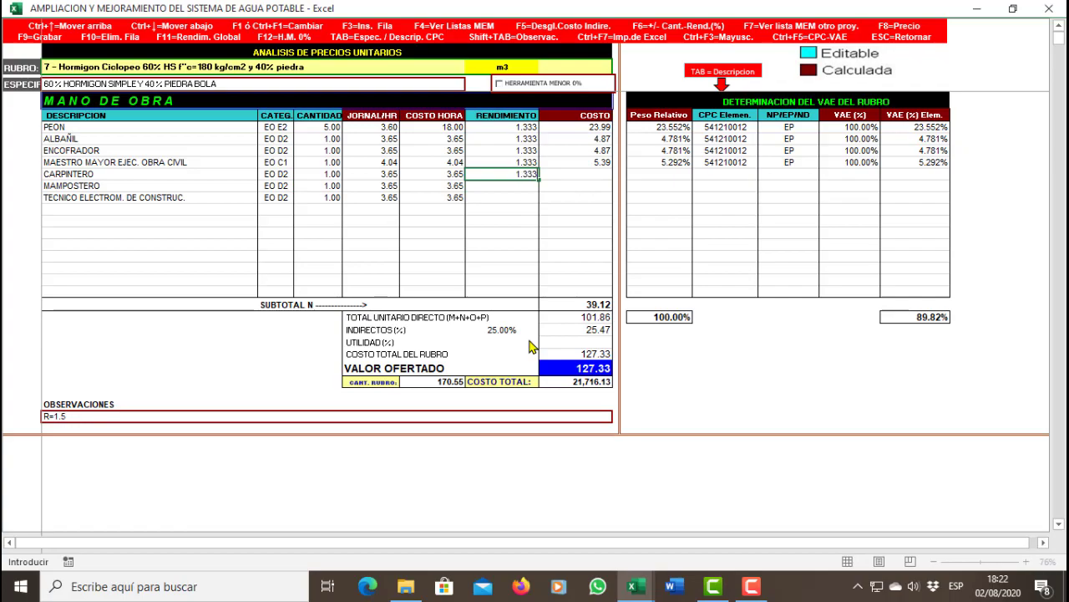
key(Return)
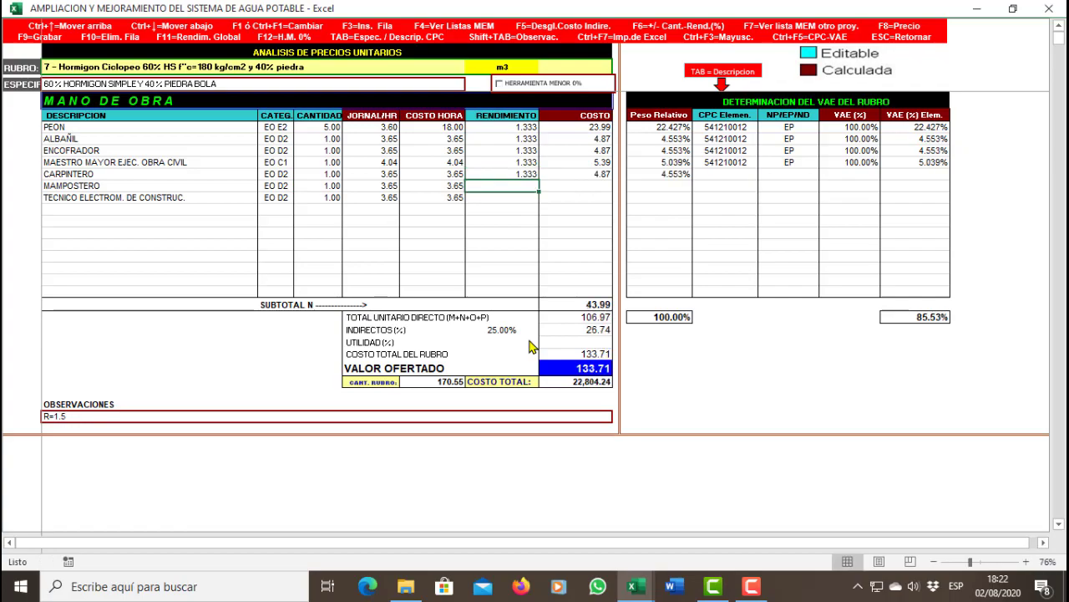
key(F11)
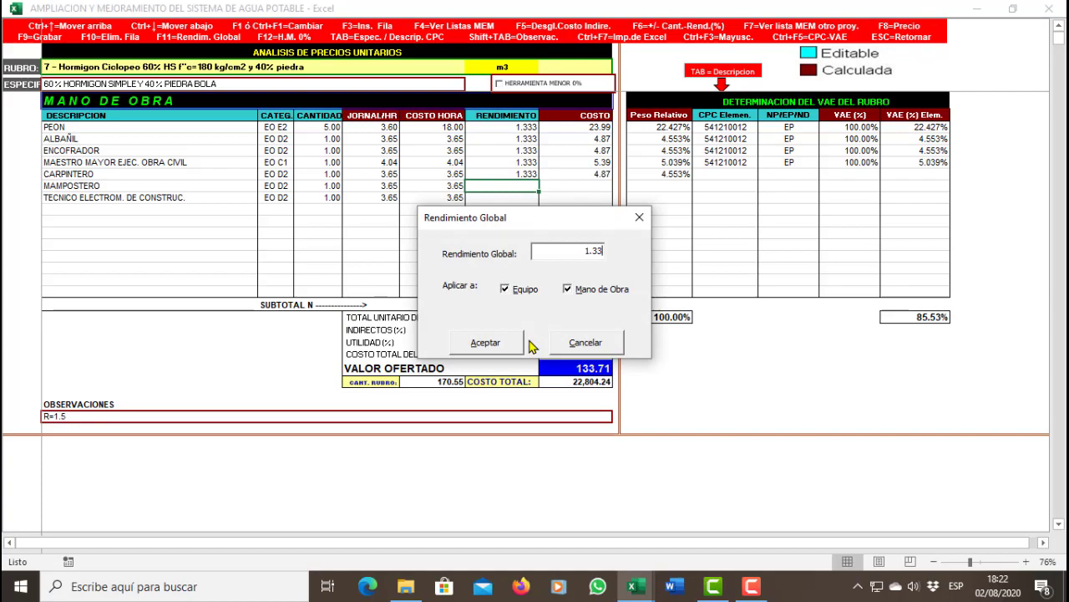
key(Return)
Open the Rendimiento Hora/Hombre calculation for rubro 7 from the empty labour row below TECNICO ELECTROM. DE CONSTRUC.
key(Left)
key(Down)
key(Down)
key(Left)
key(Left)
key(Home)
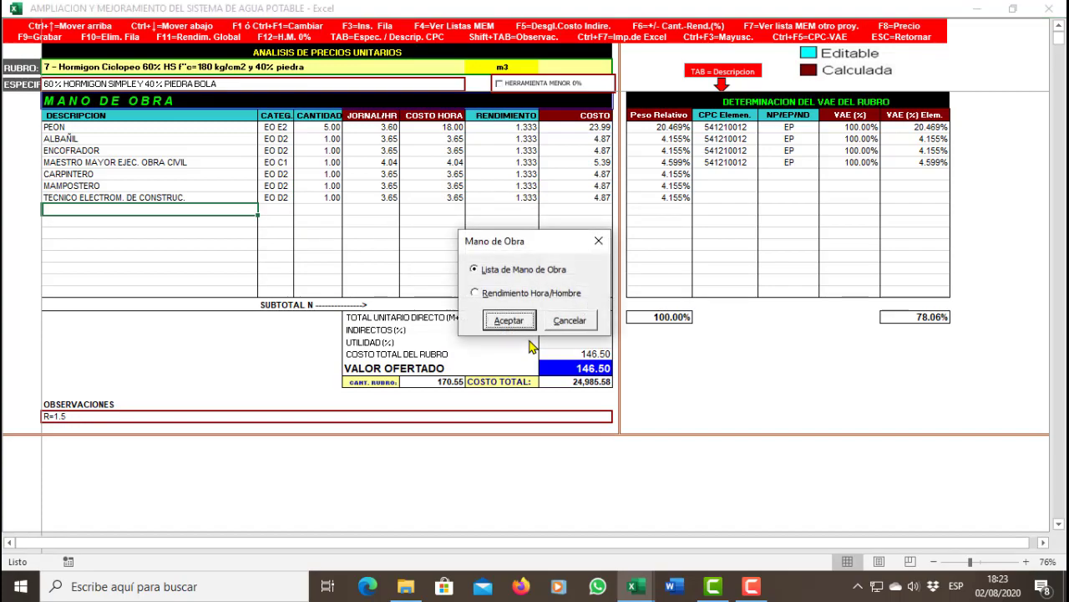
click(505, 294)
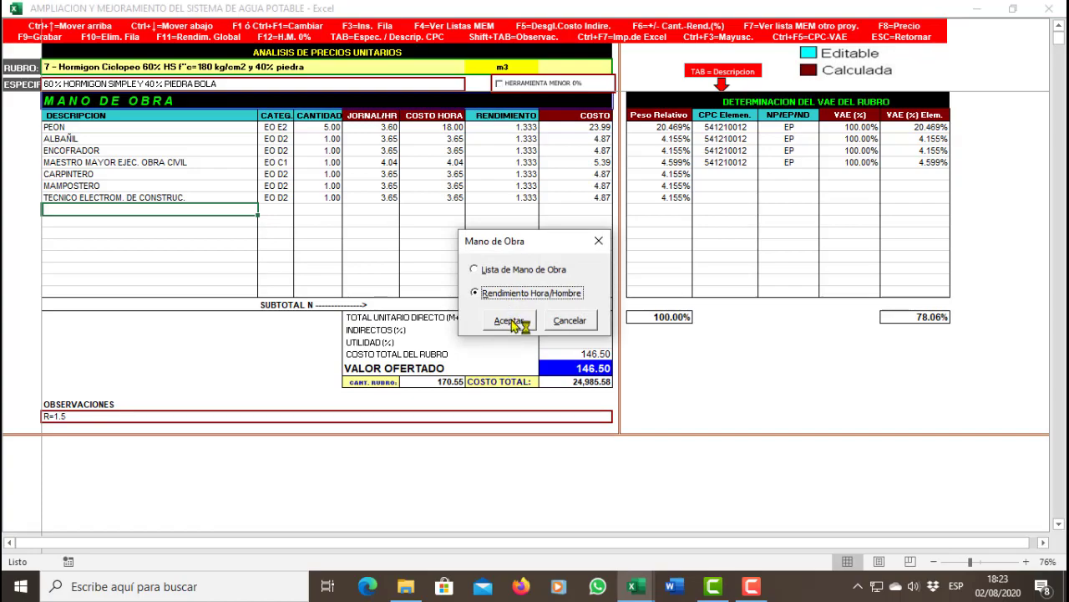
click(507, 321)
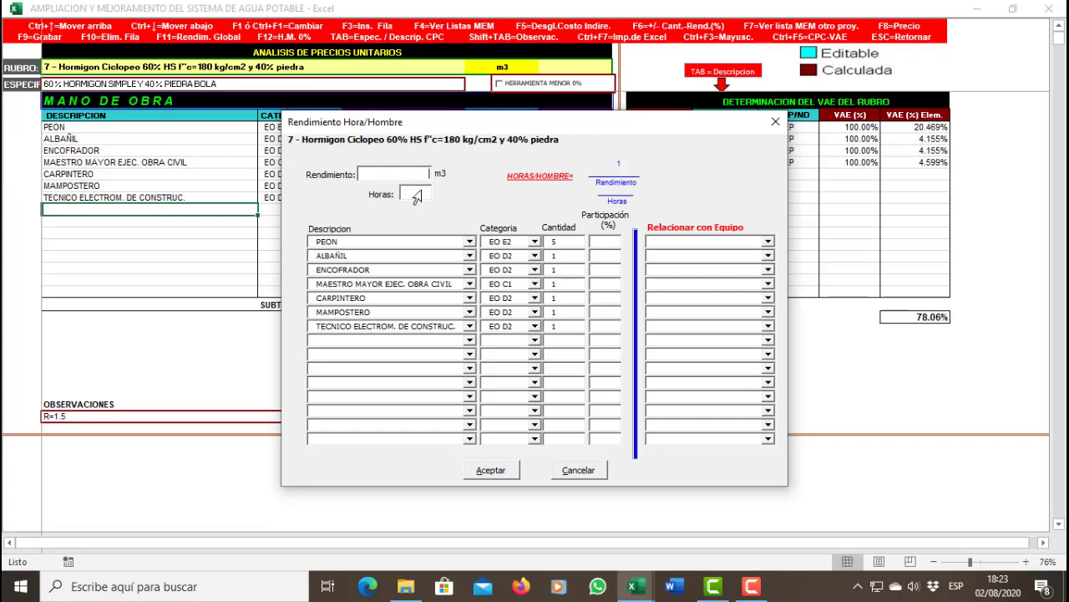
Set the Rendimiento to 4.5 m3 and the Horas to 8 in the Rendimiento Hora/Hombre calculation.
drag(513, 131, 631, 101)
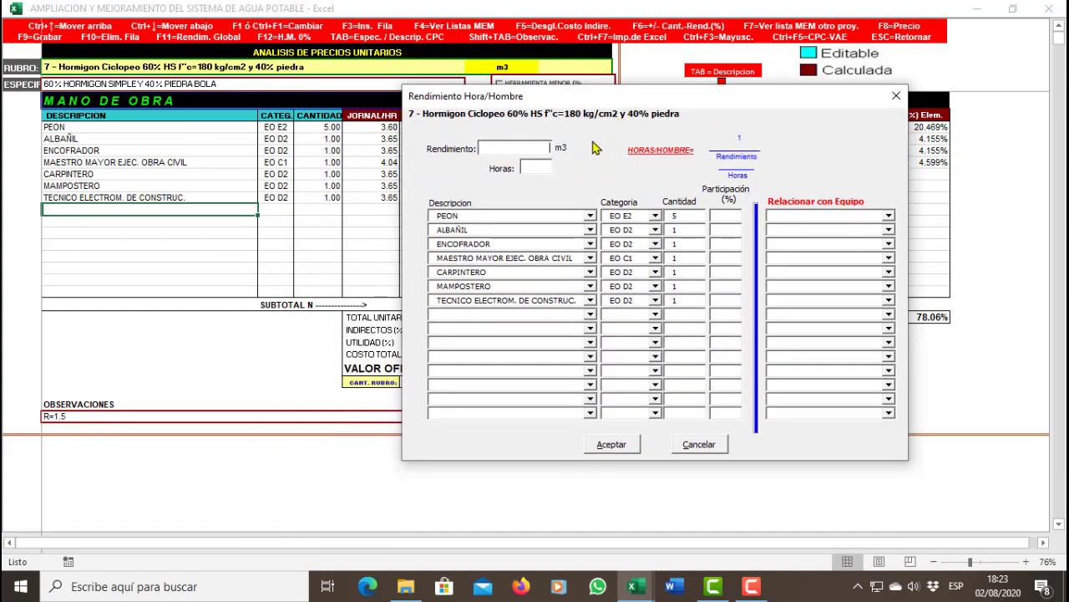
drag(614, 104, 592, 108)
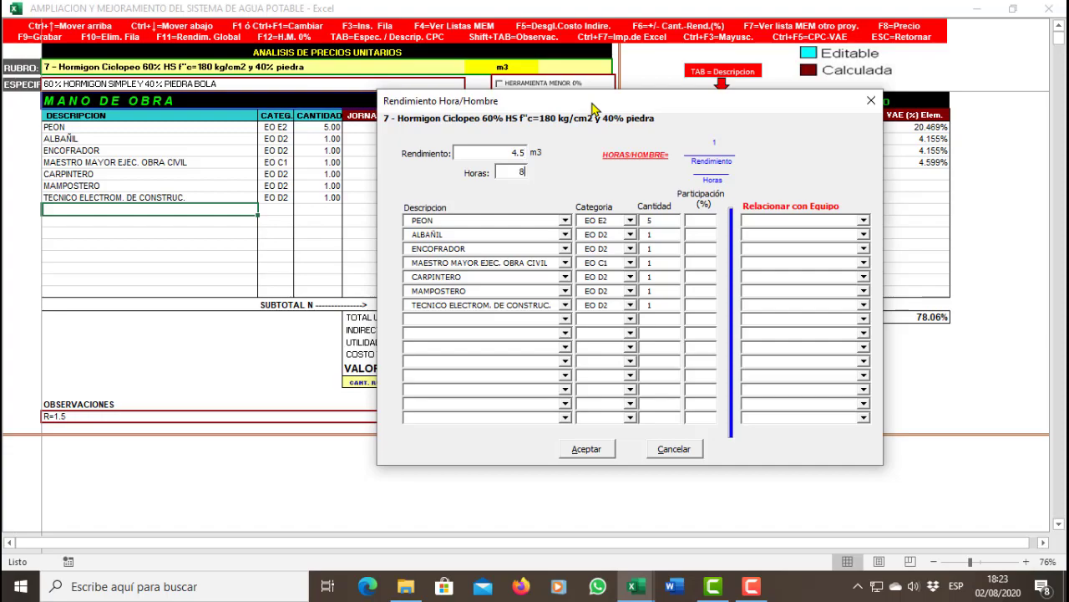
click(519, 173)
text(8)
key(BackSpace)
text(8)
drag(673, 112, 654, 92)
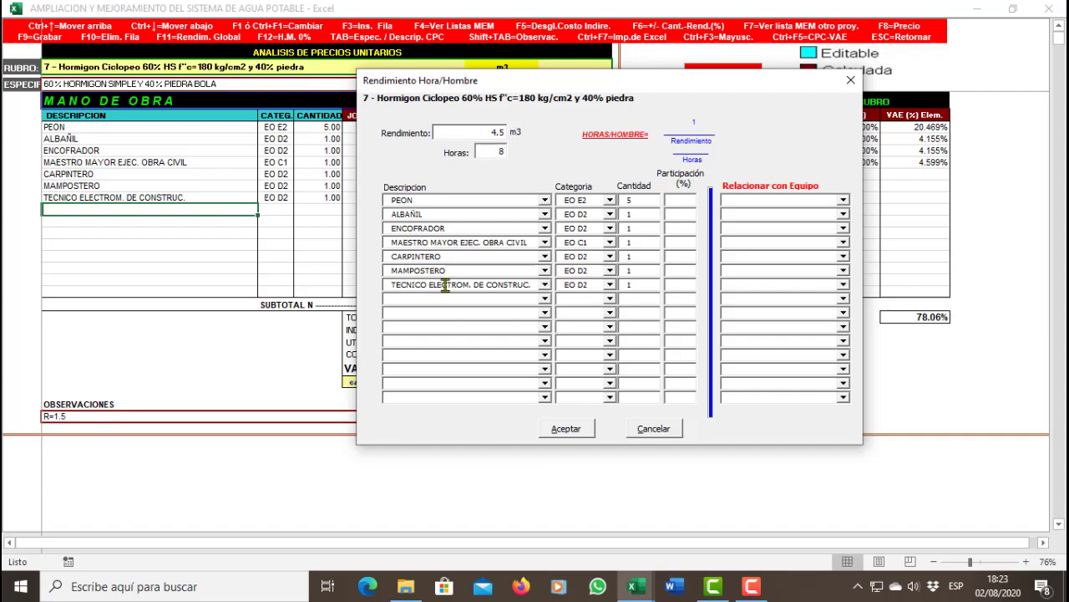
Set the participation of MAESTRO MAYOR EJEC. OBRA CIVIL to 25%.
click(677, 199)
drag(709, 88, 716, 85)
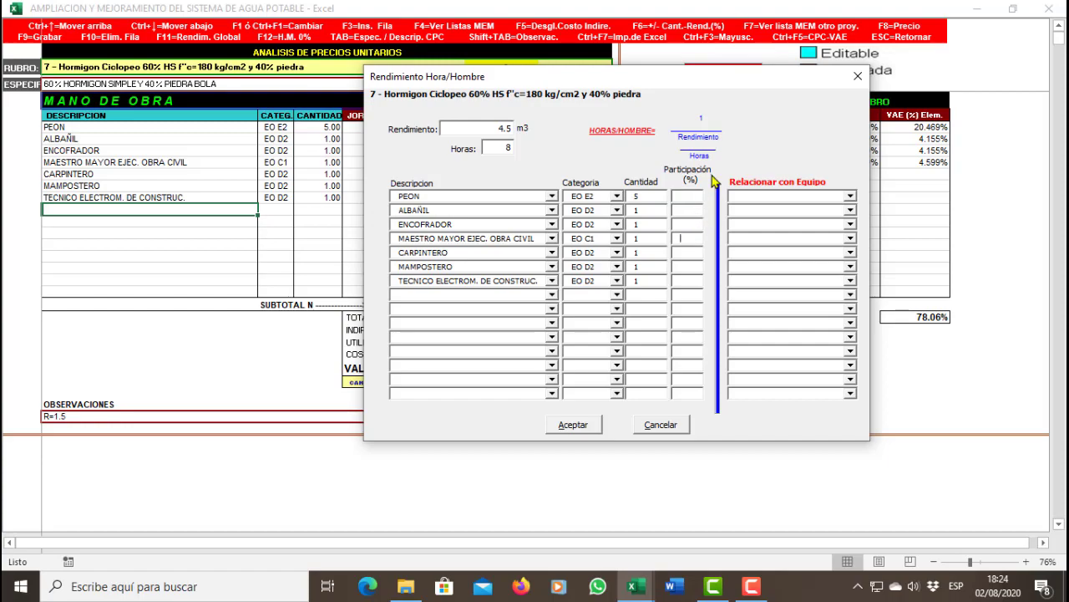
drag(721, 86, 645, 237)
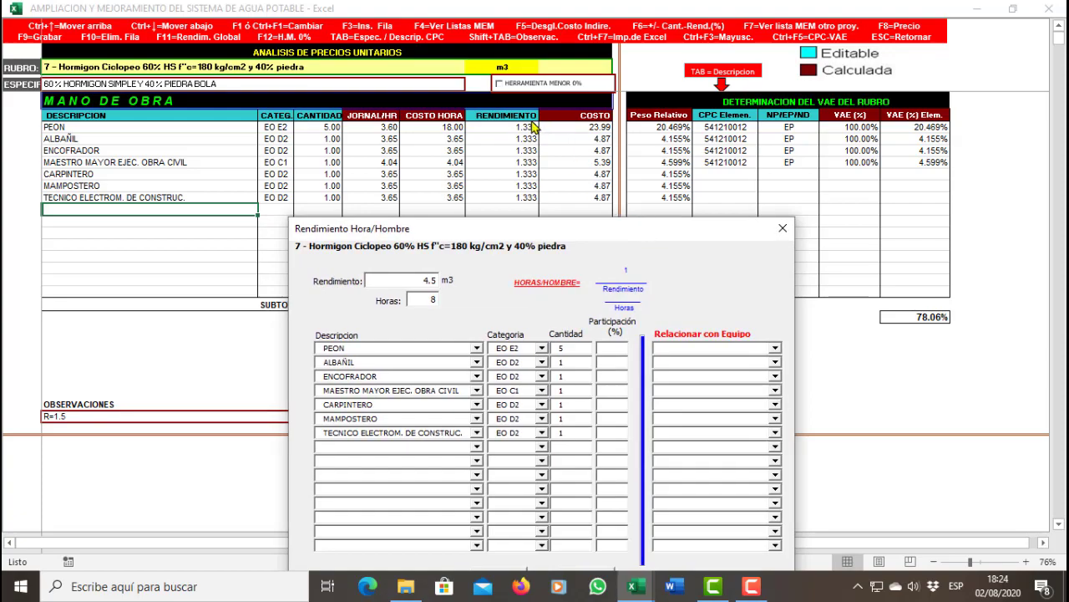
drag(511, 232, 577, 139)
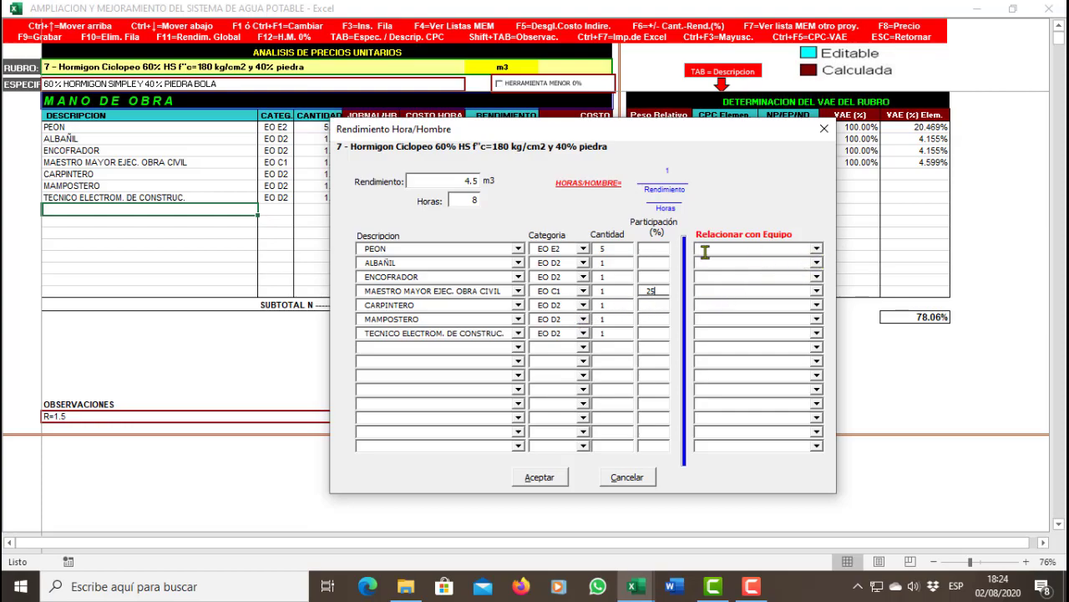
Relate the yield to the CONCRETERA 1 SACO and VIBRADOR equipment and apply the calculation to the rubro.
click(817, 250)
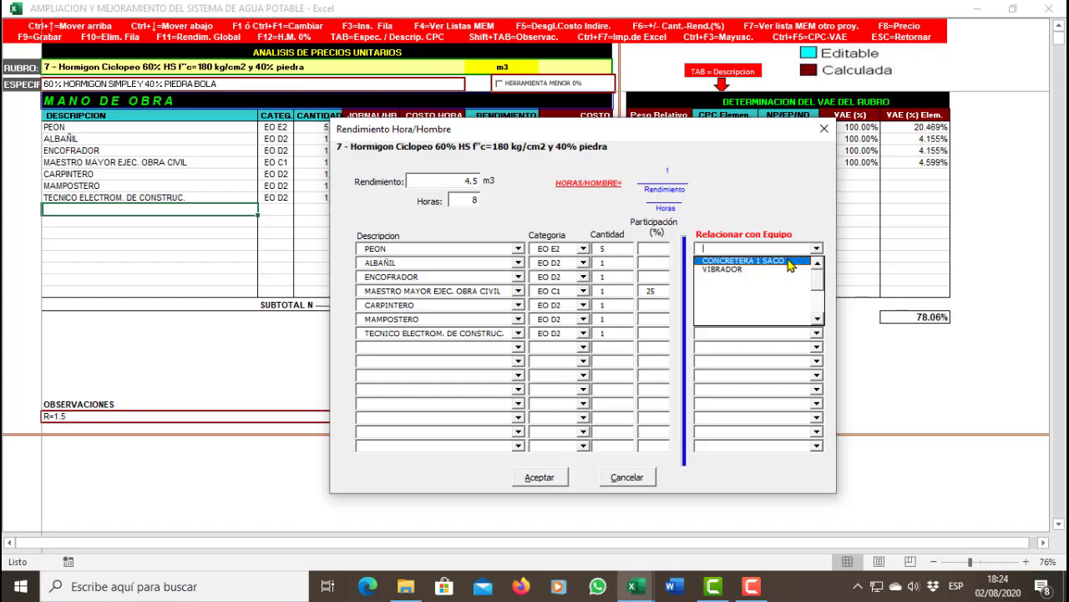
click(789, 262)
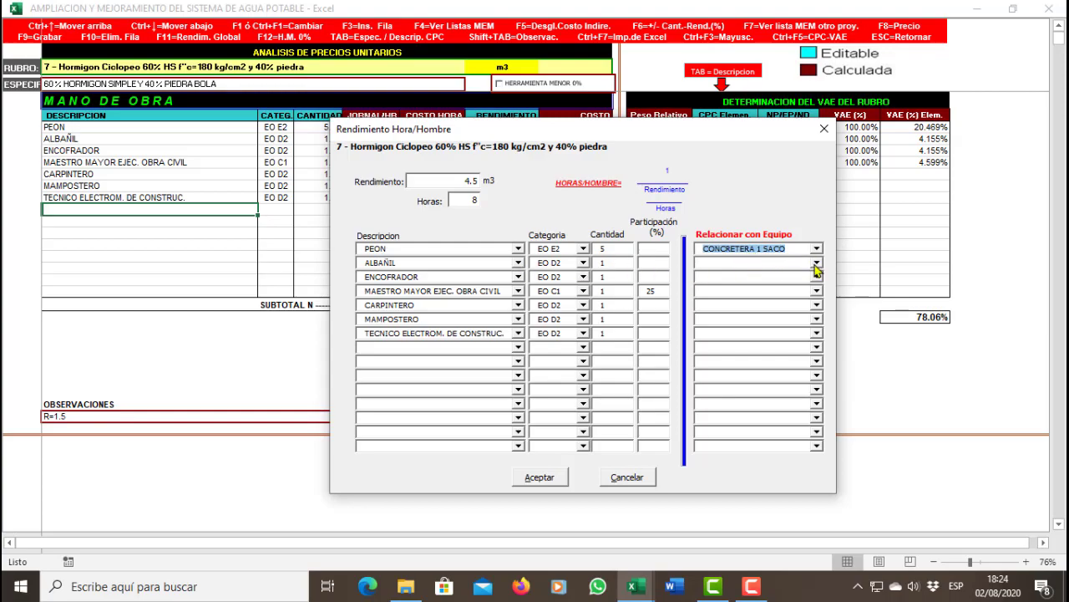
click(816, 262)
click(754, 285)
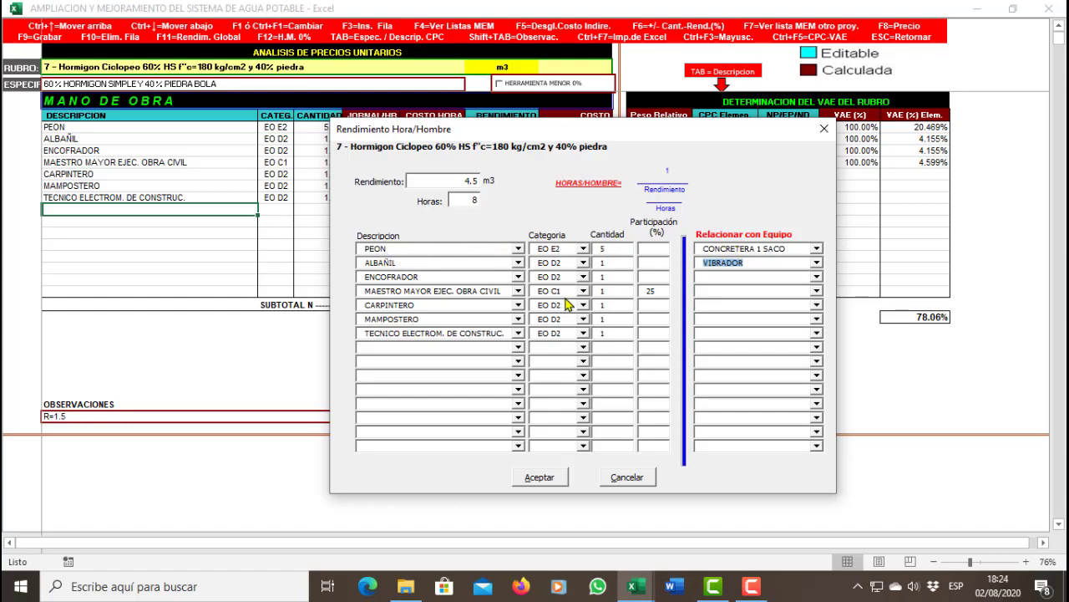
drag(631, 139, 563, 206)
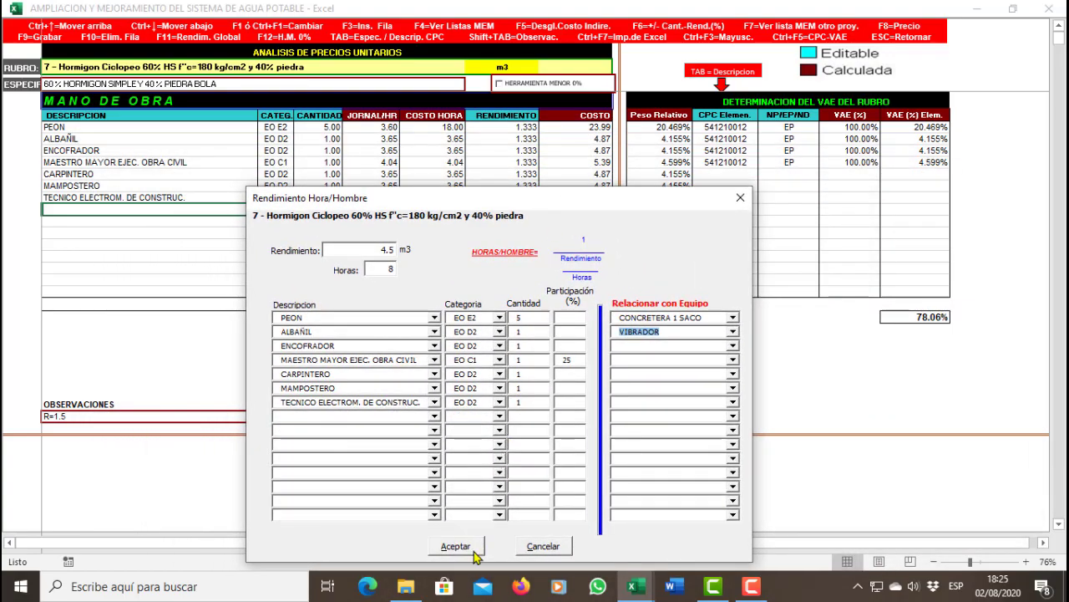
click(471, 545)
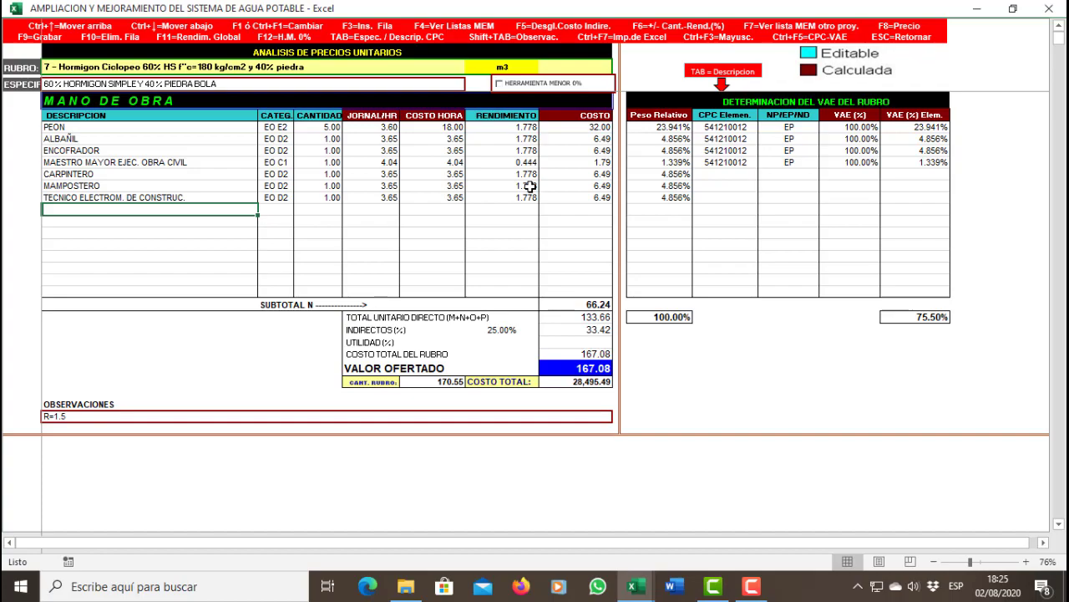
Review the yields and costs in rubro 7's transport, equipment and labour sections.
key(ctrl+Down)
key(ctrl+Down)
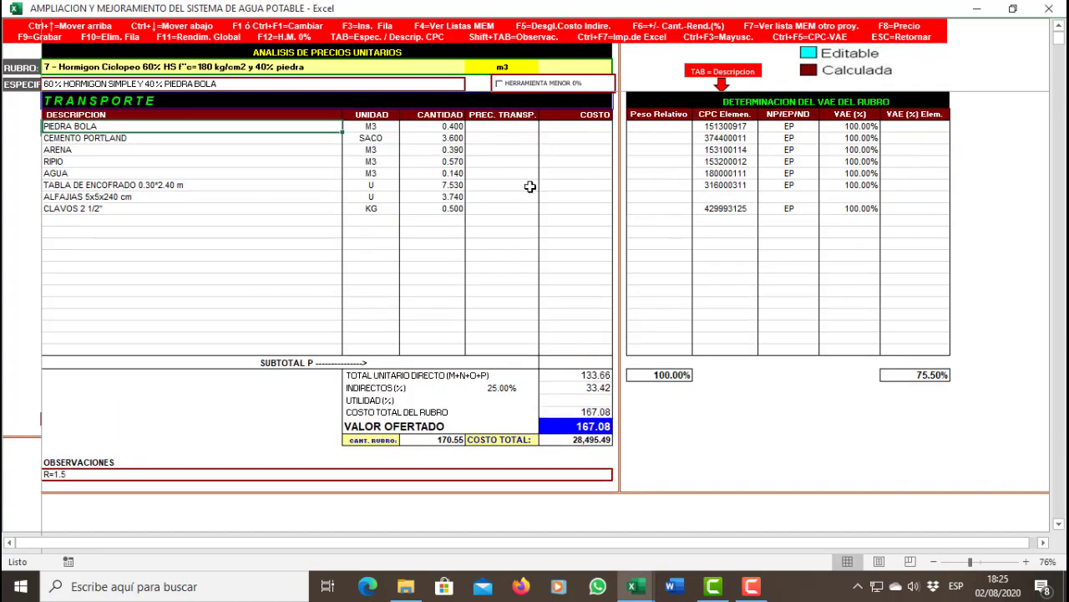
key(ctrl+Down)
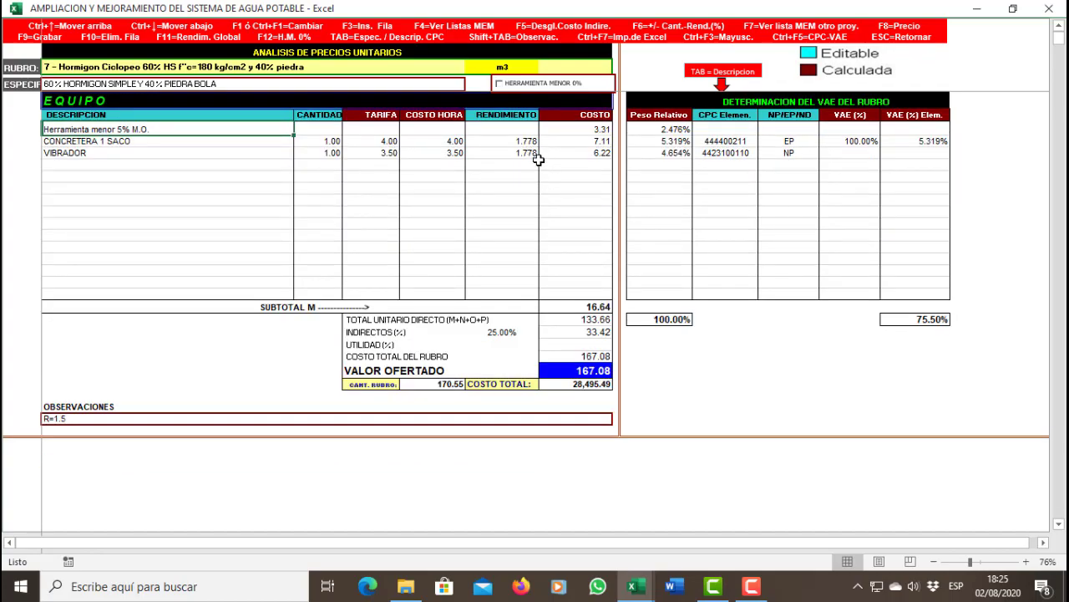
key(ctrl+Down)
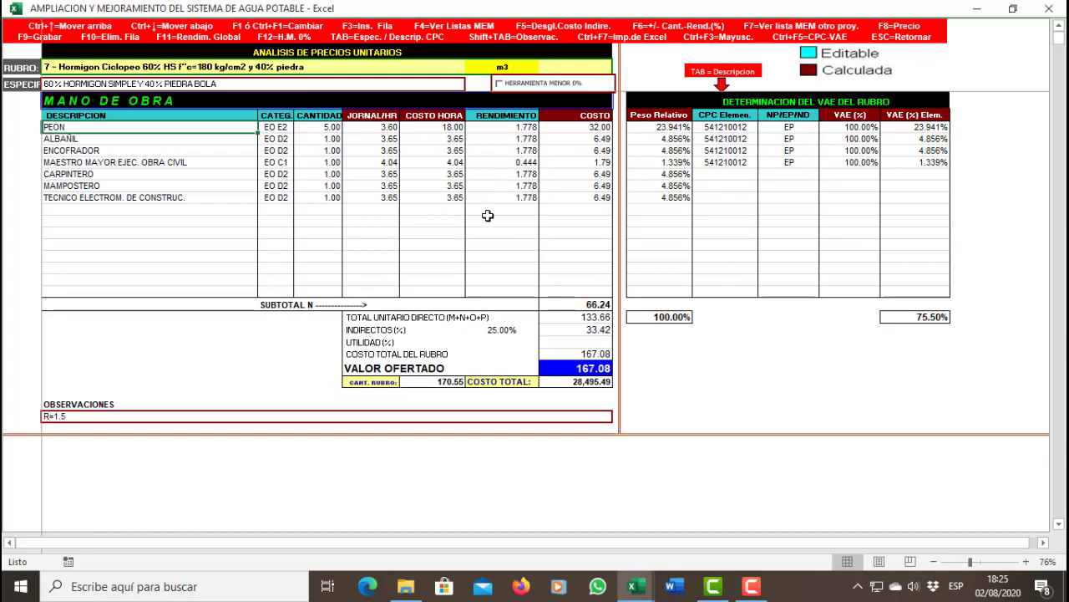
Reopen the Rendimiento Hora/Hombre calculation from the PEON row, check its labour and equipment data, and accept it.
key(F4)
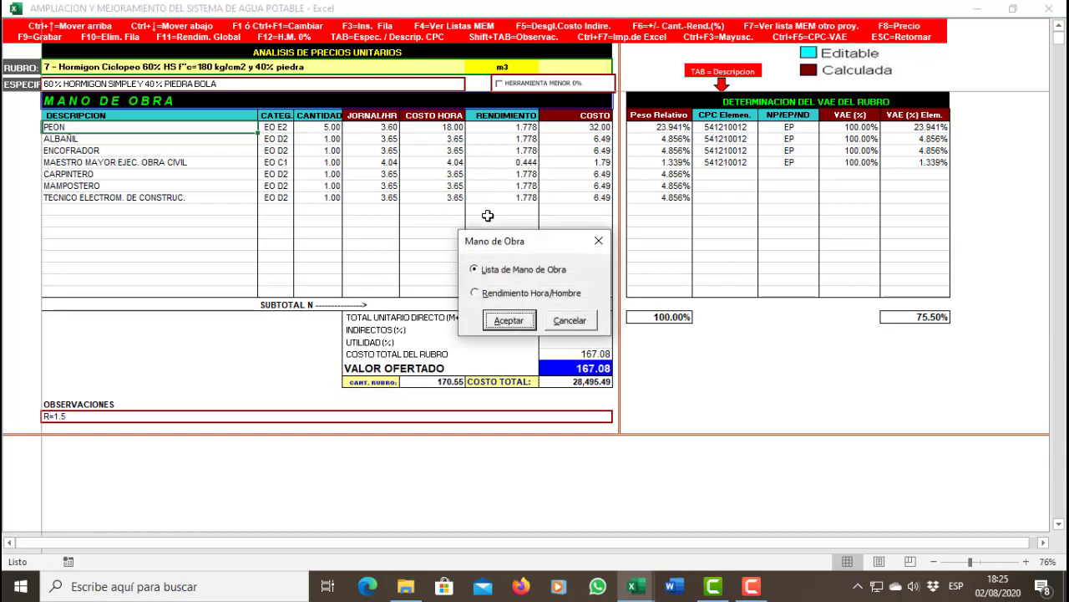
click(510, 298)
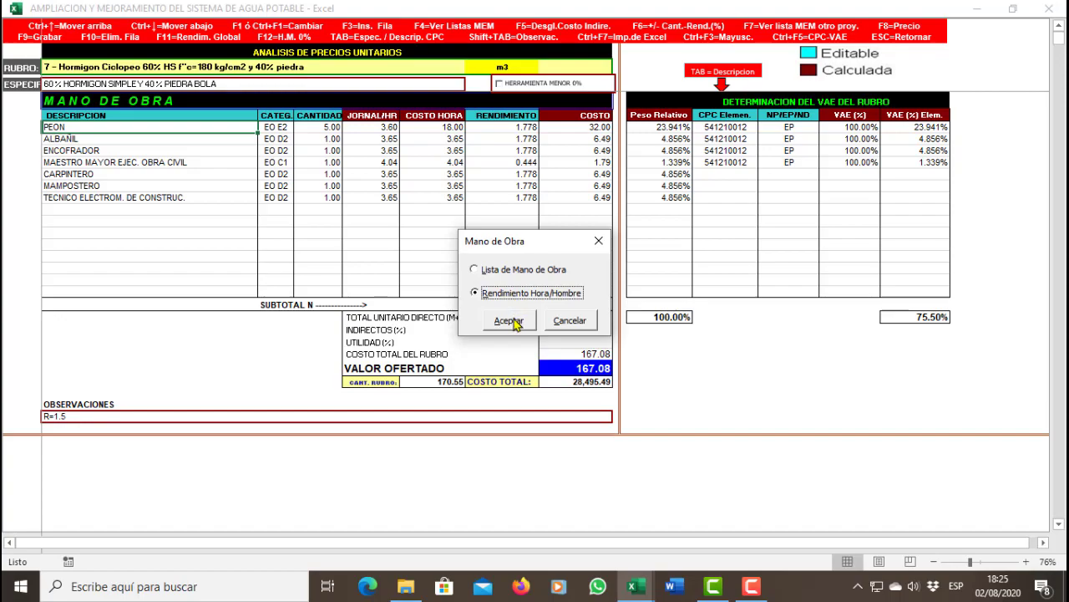
click(510, 321)
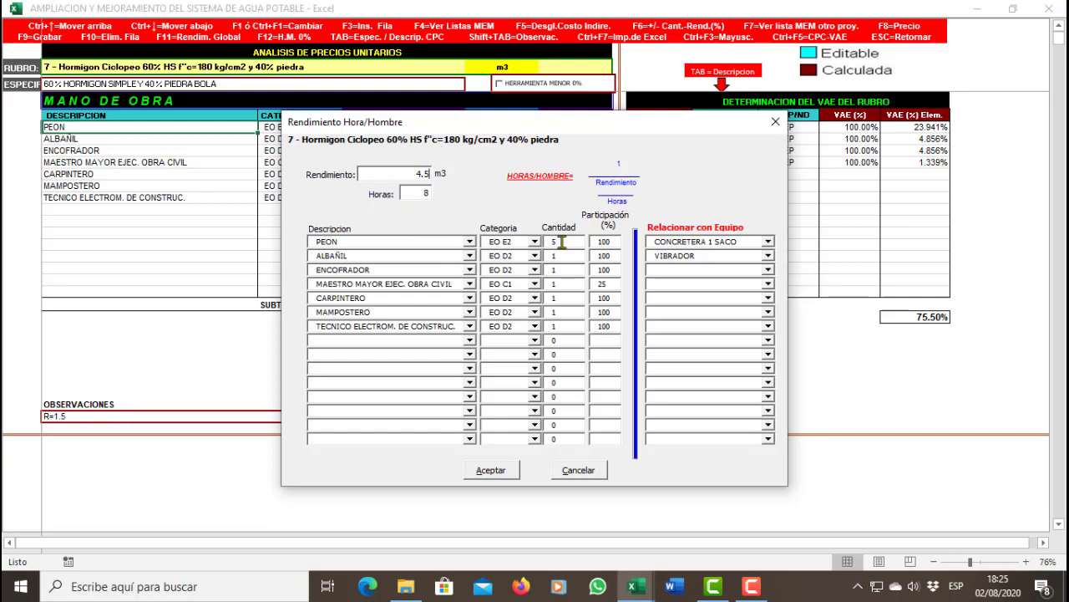
drag(574, 131, 627, 132)
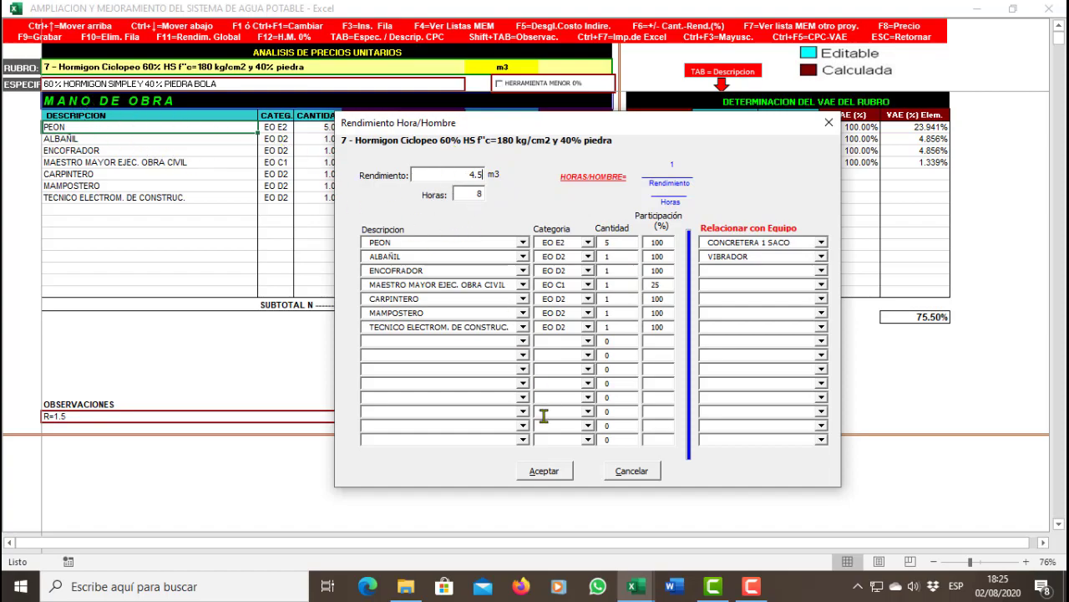
click(544, 472)
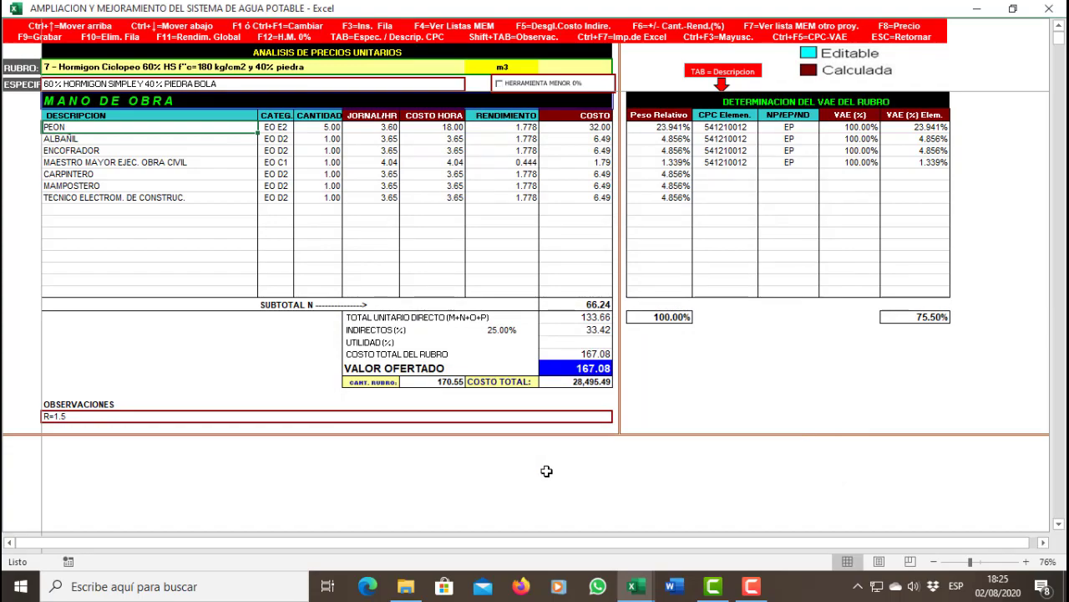
Open the Lista de Materiales from the empty row below CLAVOS 2 1/2" in rubro 7's materials, refresh it and close it.
key(ctrl+Down)
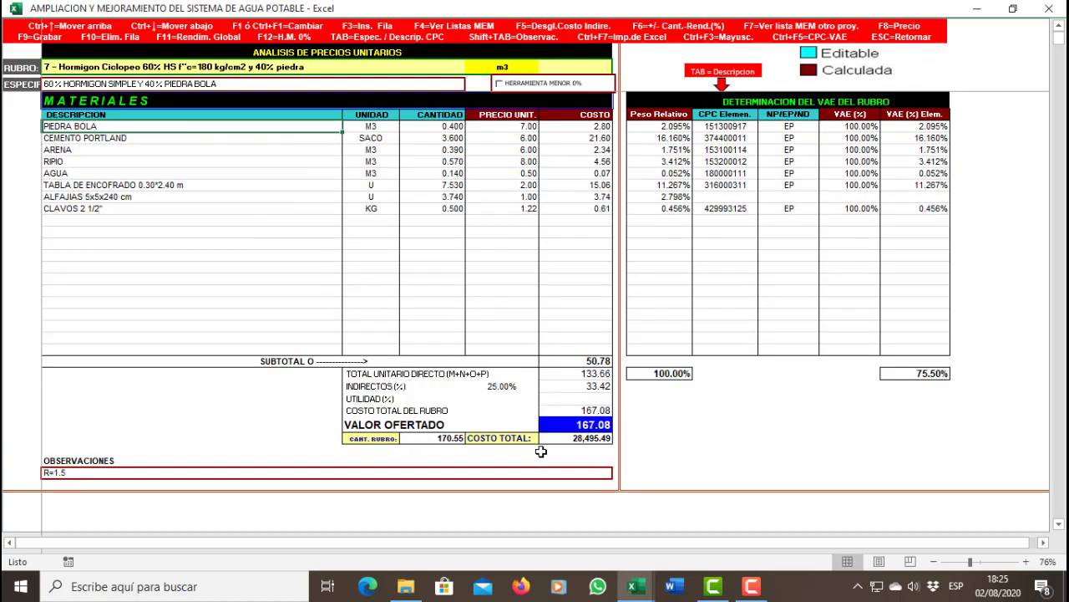
key(Down)
key(Down)
key(Down)
key(Down)
key(Down)
key(Down)
key(Down)
key(Down)
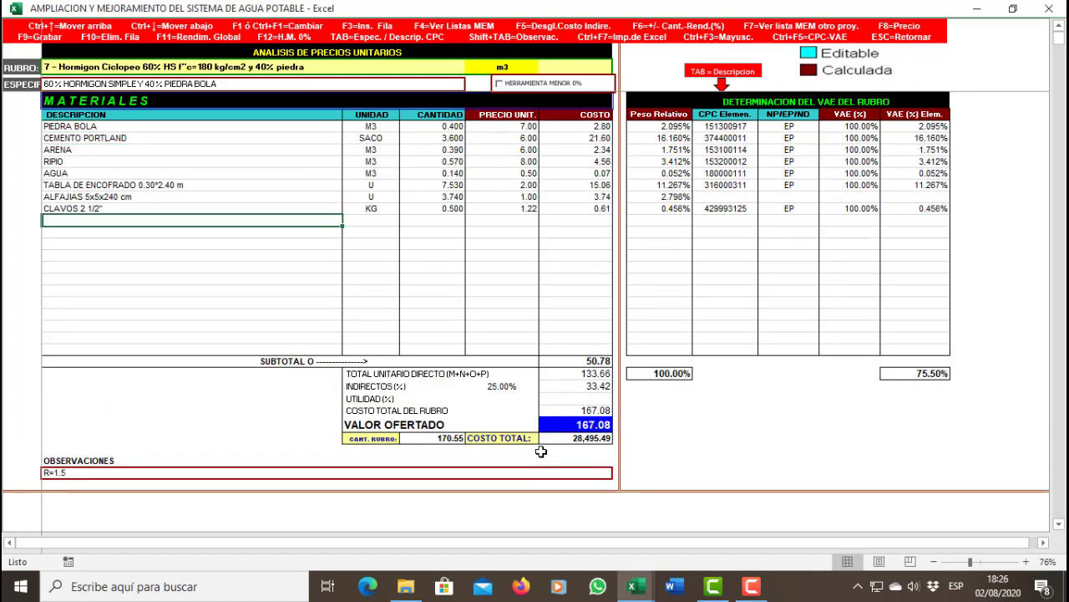
key(F4)
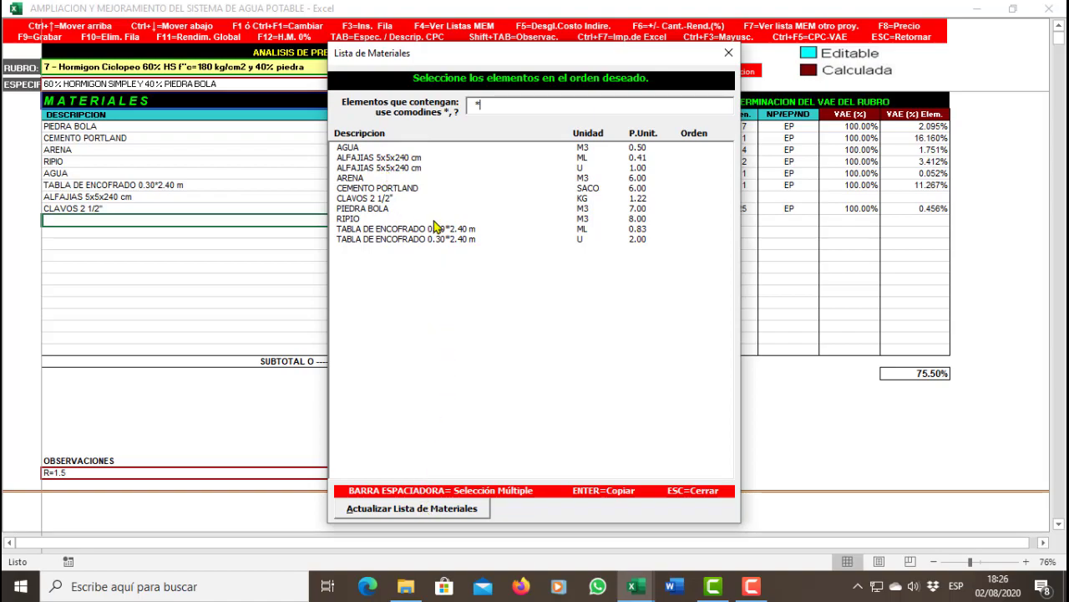
click(433, 512)
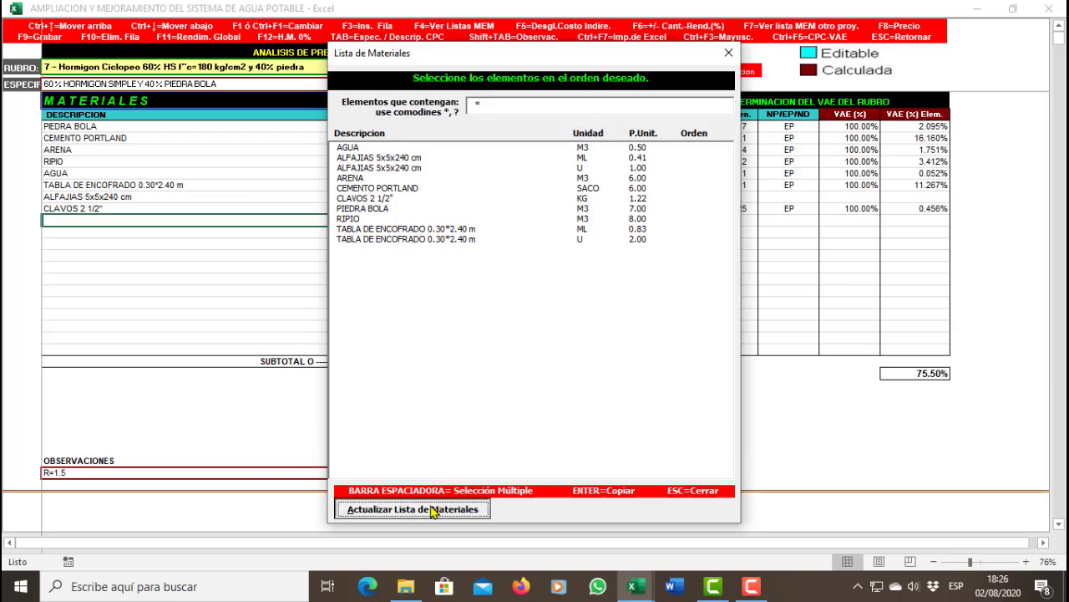
click(728, 56)
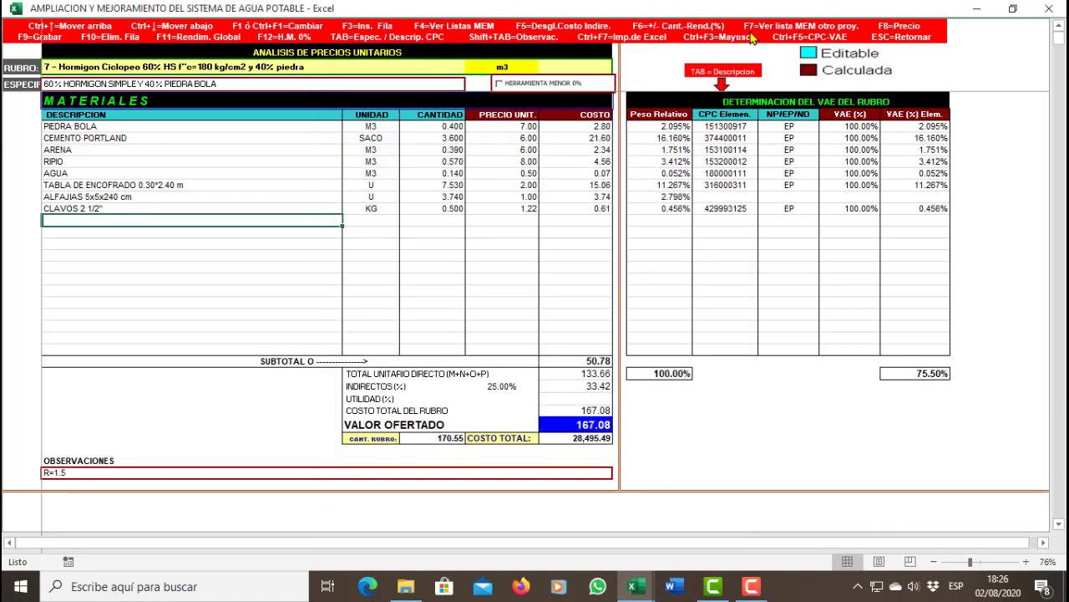
Close the material list from other projects and open BASE DE MATERIALES.xlsx from the OFERTAS folder.
key(F4)
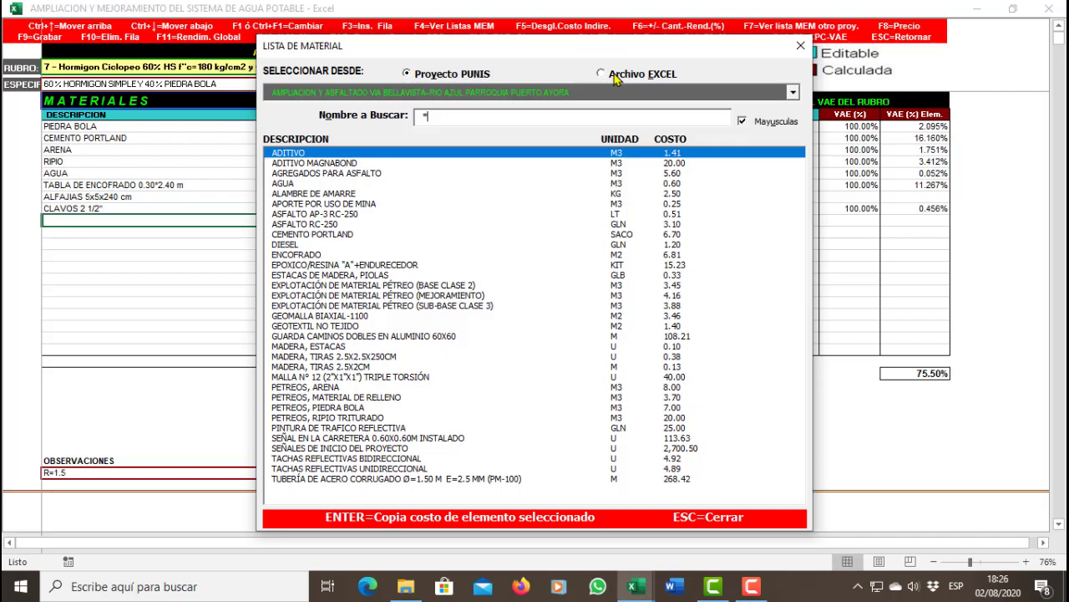
key(Escape)
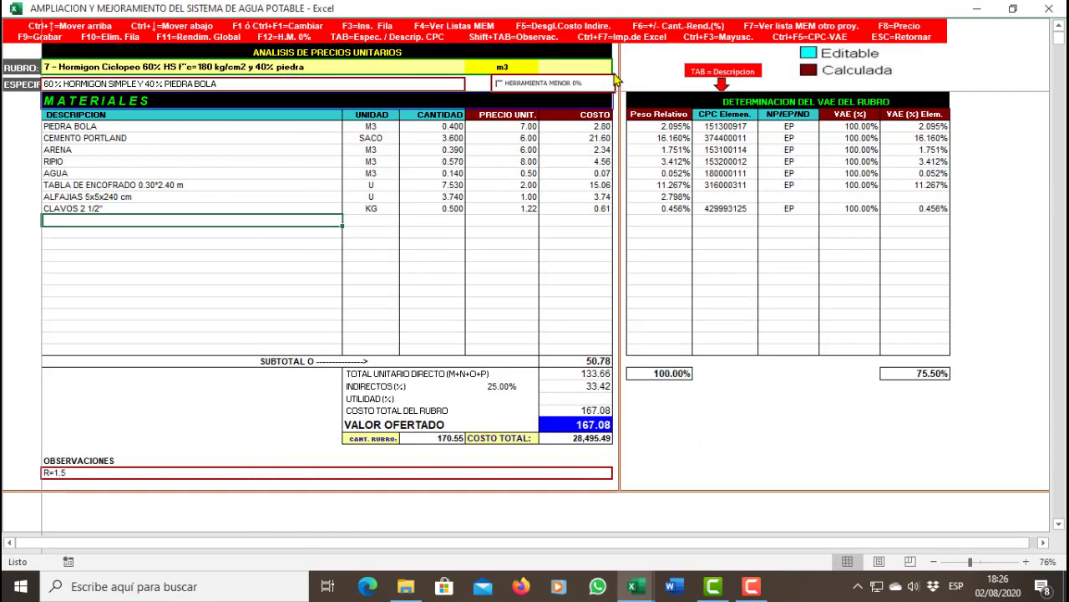
click(405, 586)
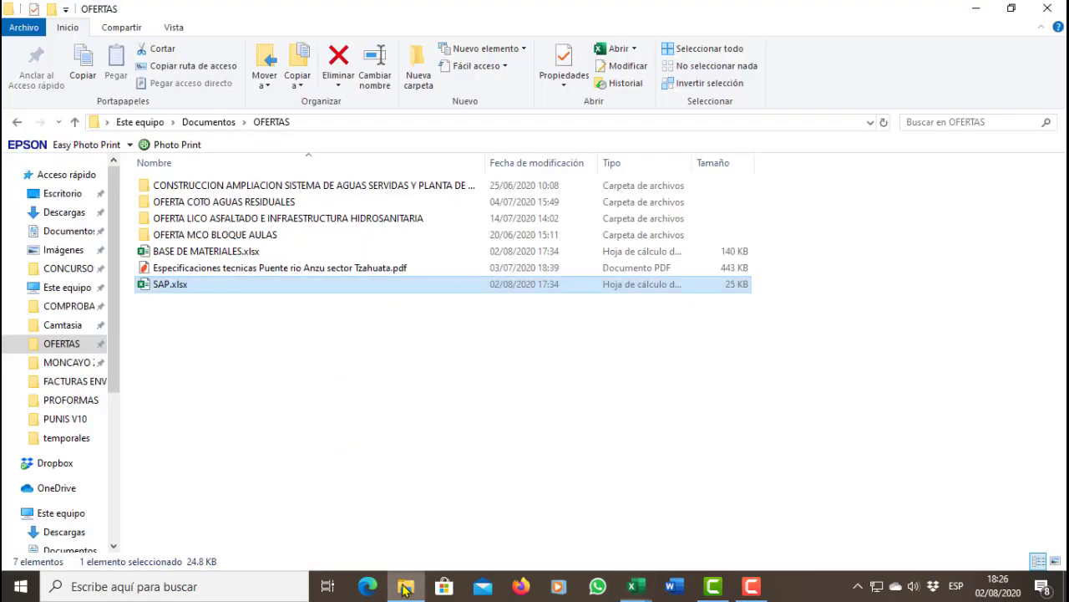
double_click(180, 256)
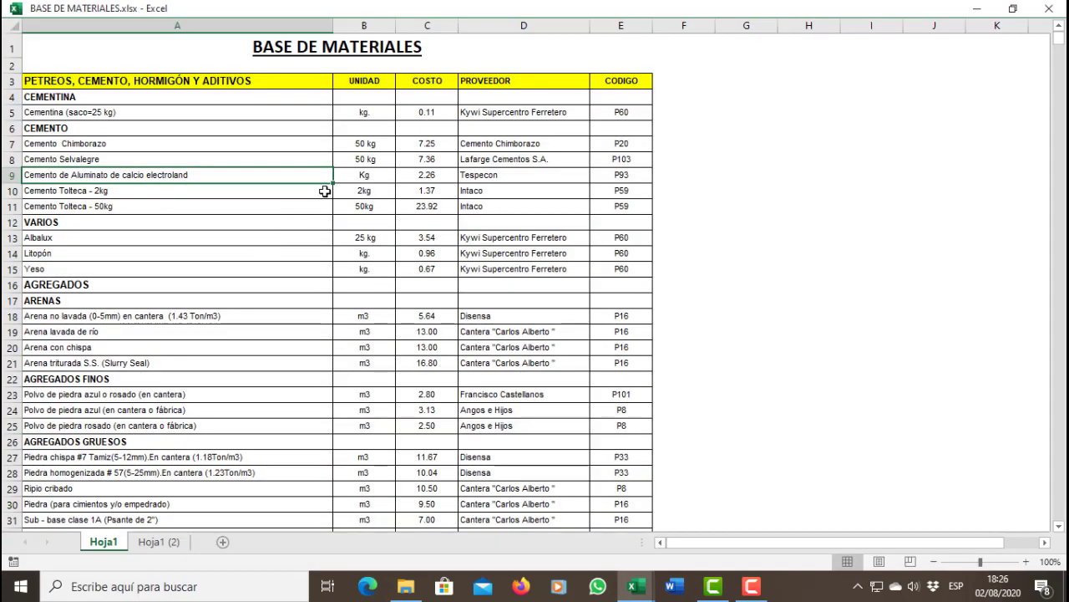
Examine the headings, descriptions, units and costs of the materials in BASE DE MATERIALES.xlsx.
key(alt+Tab)
key(alt+Tab)
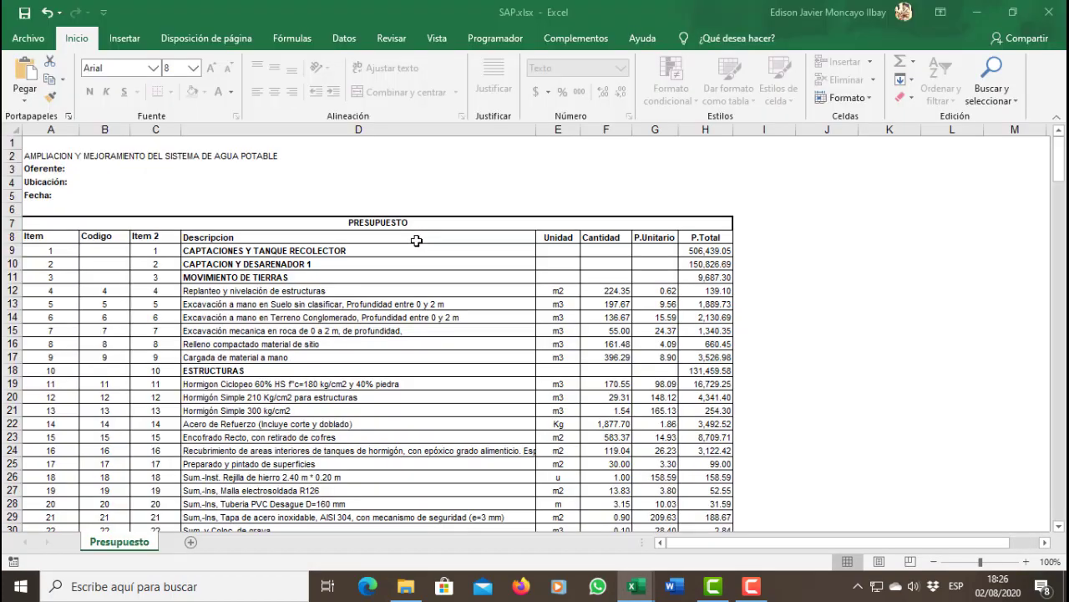
key(alt+Tab)
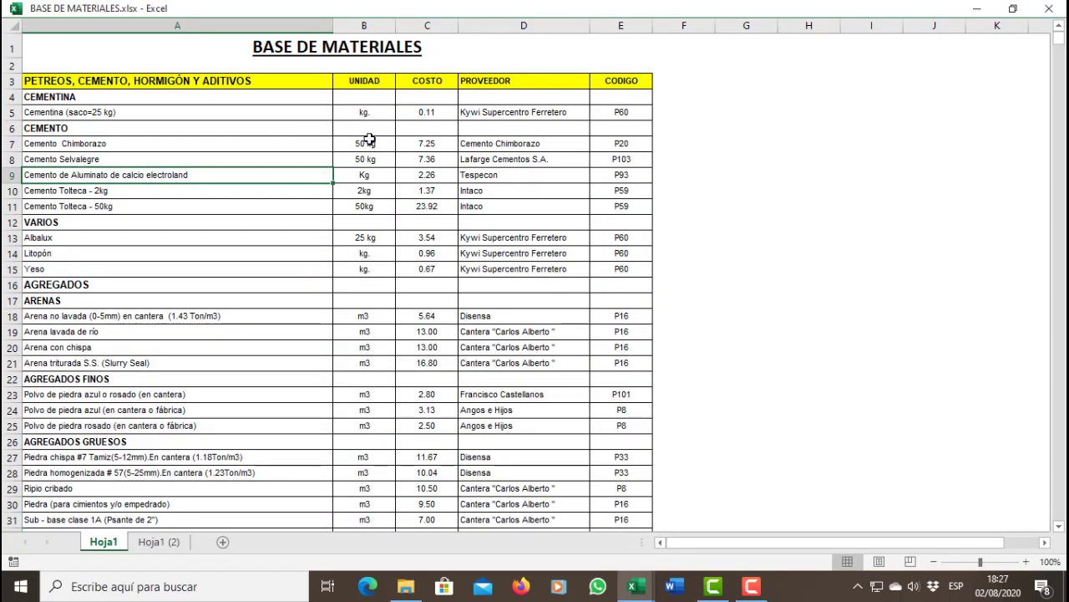
click(219, 156)
click(227, 143)
click(227, 130)
click(226, 109)
click(233, 95)
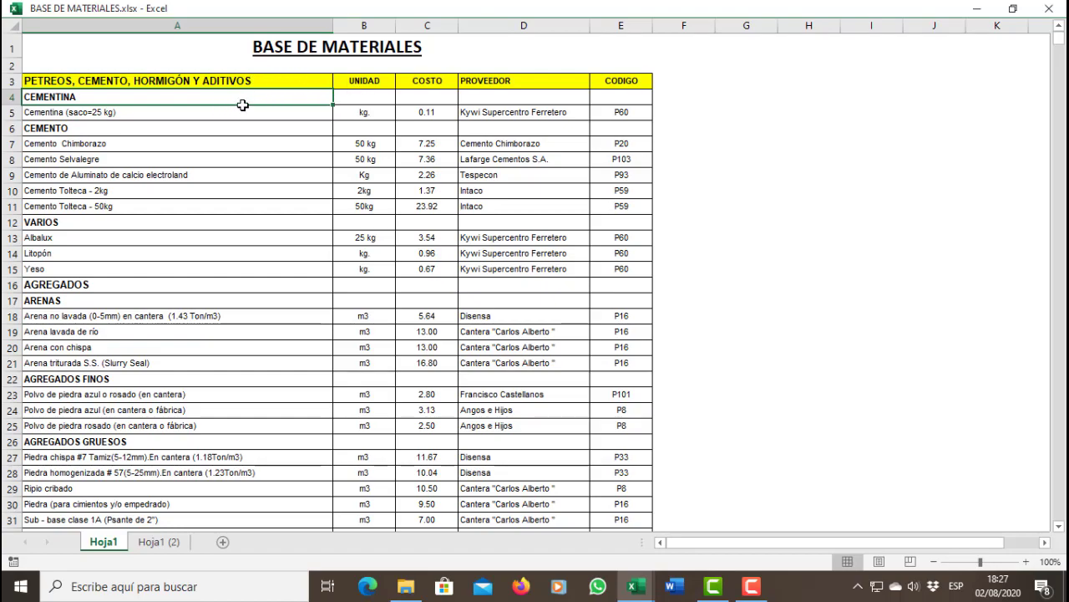
key(alt+Tab)
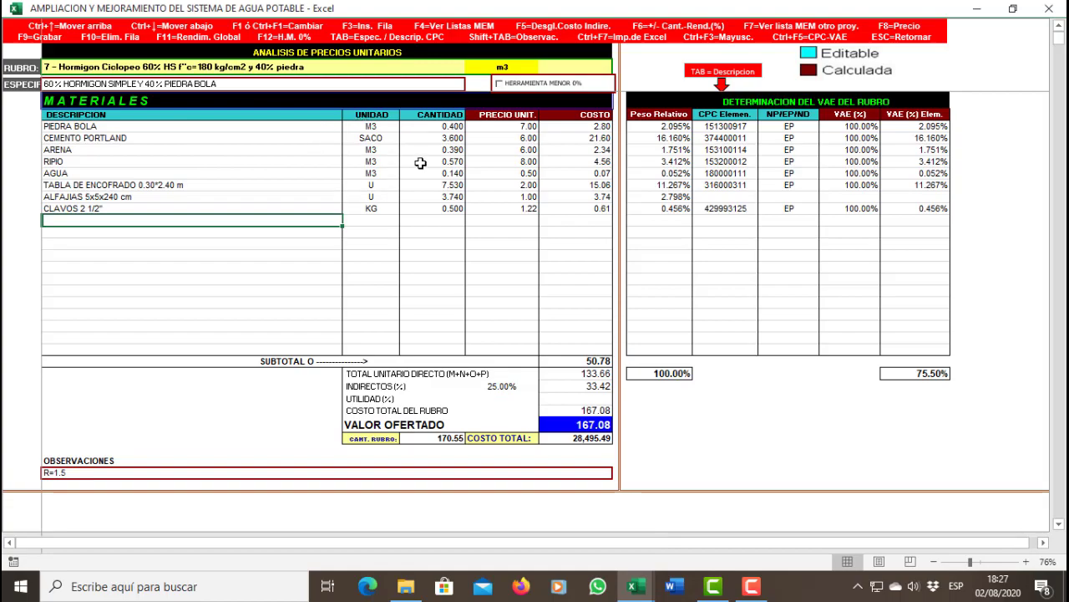
key(ctrl+Tab)
key(ctrl+Tab)
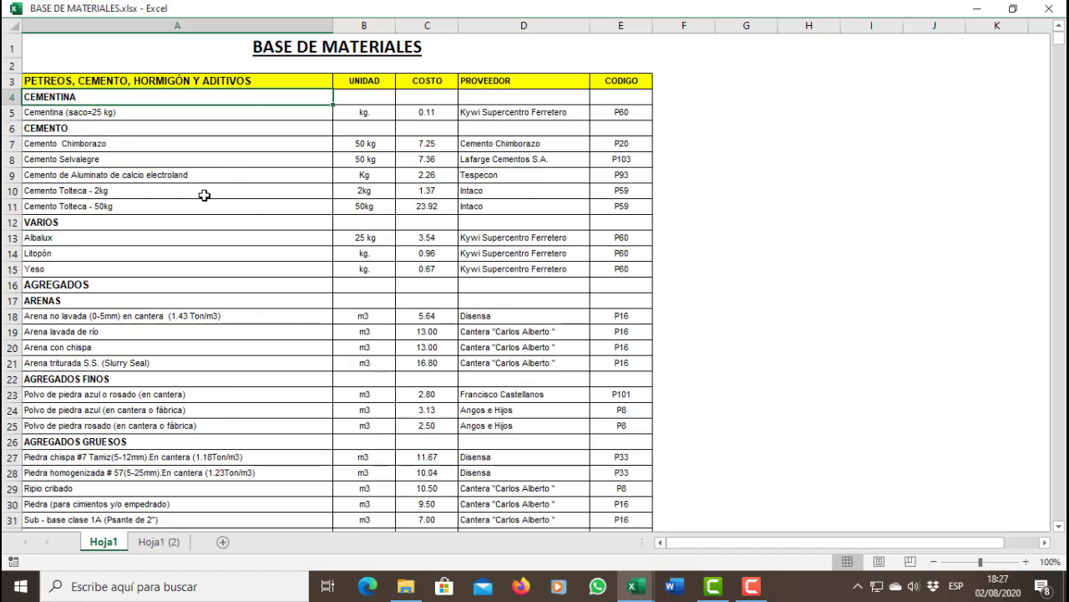
scroll(202, 193, down, 11)
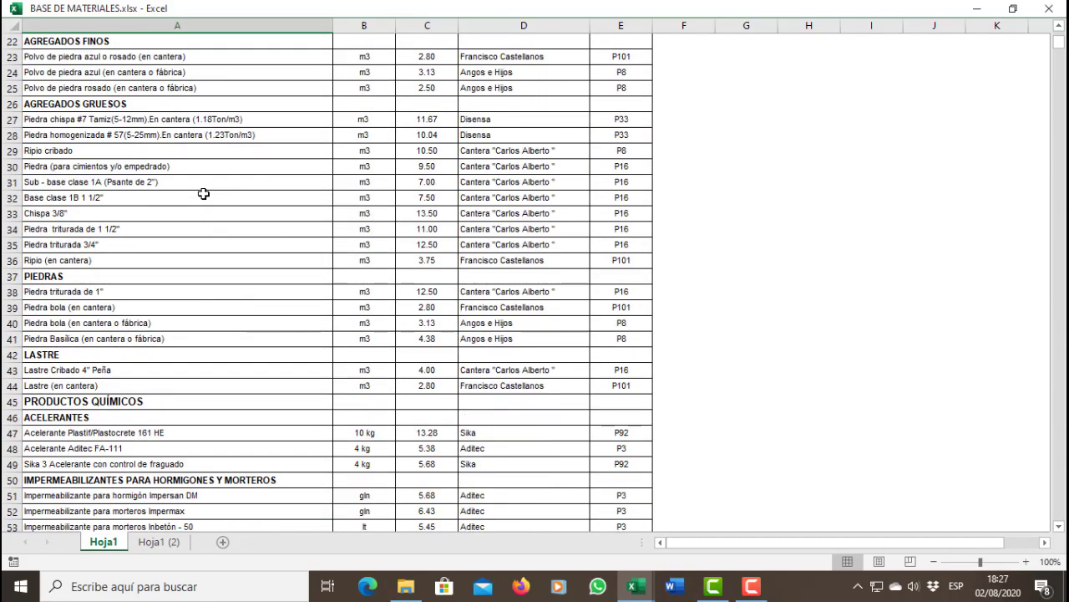
click(88, 257)
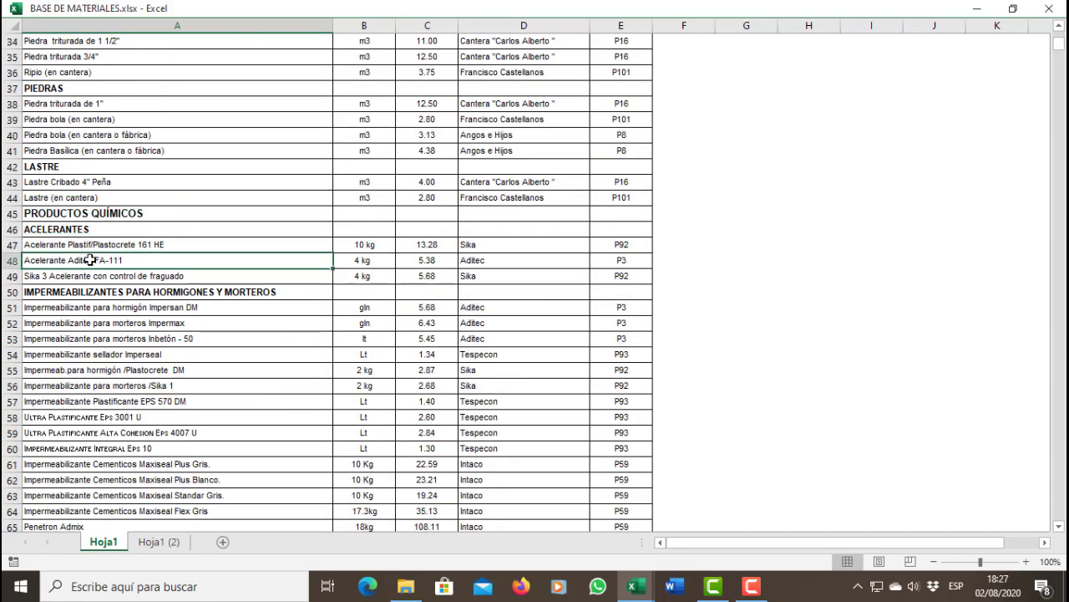
scroll(160, 262, down, 2)
scroll(162, 265, up, 5)
scroll(162, 265, up, 8)
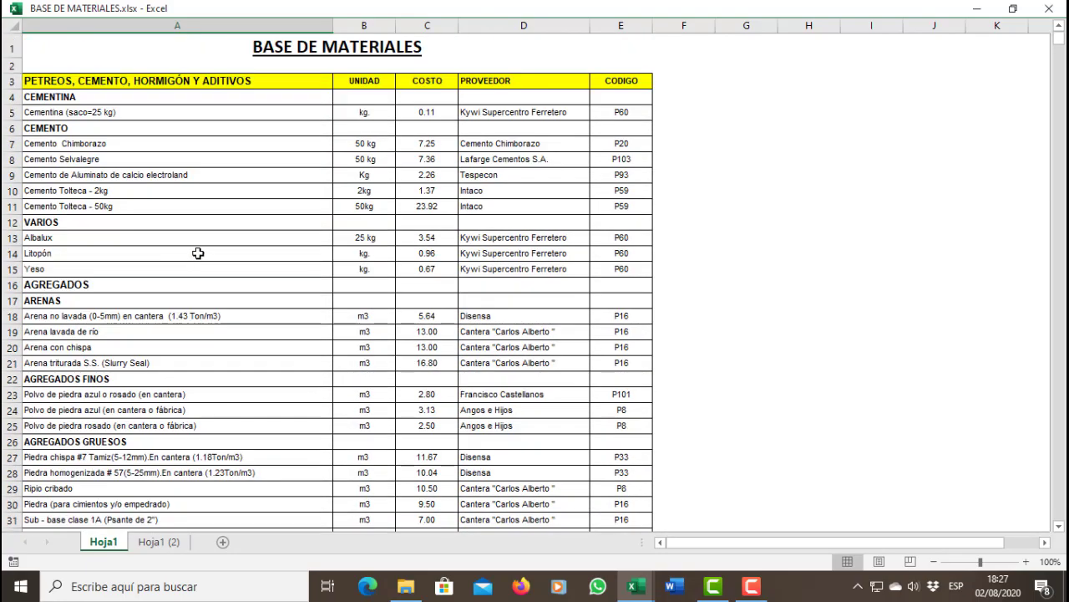
Return to rubro 7's materials and set the external material list's source to the Excel file BASE DE MATERIALES.xlsx.
key(alt+Tab)
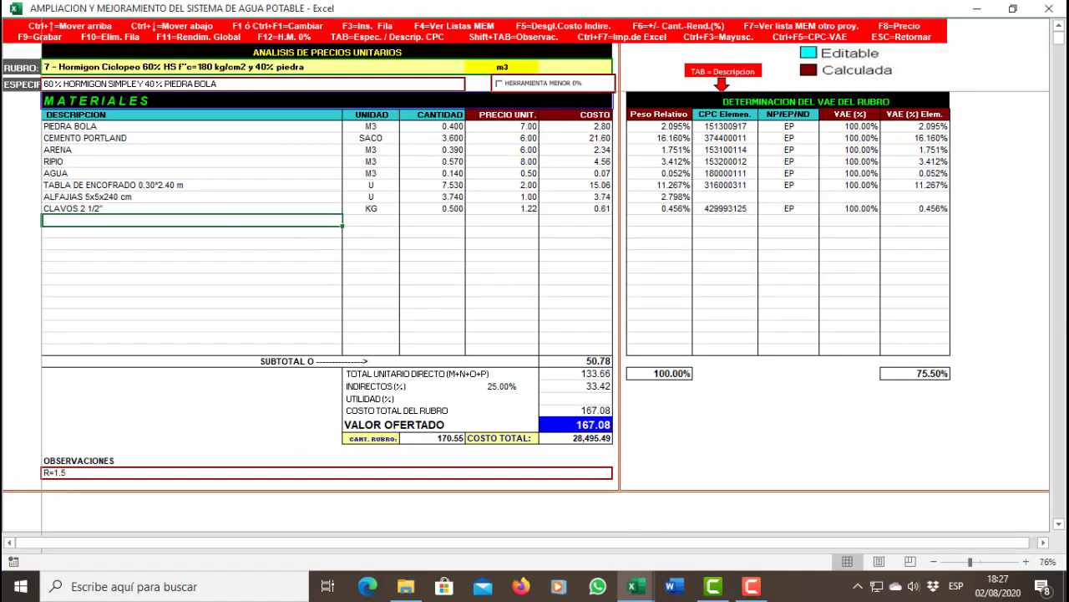
key(F4)
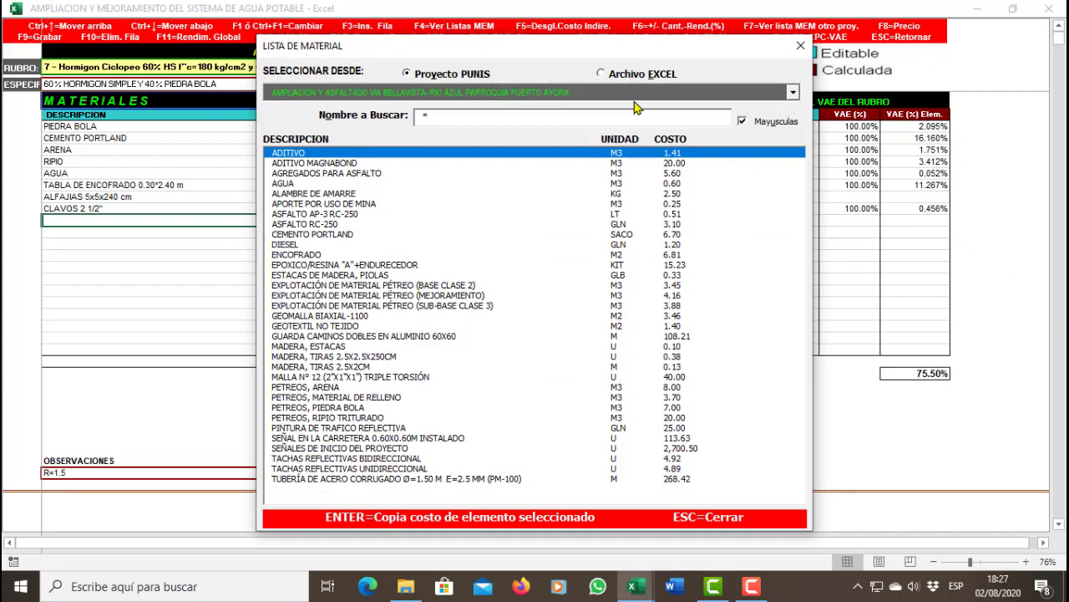
click(630, 75)
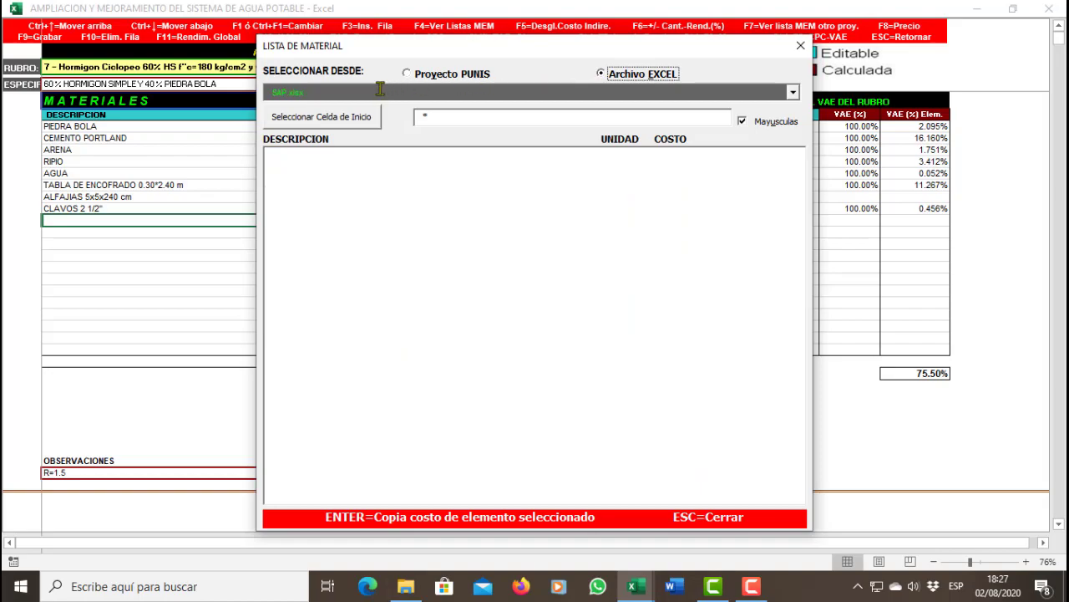
click(792, 93)
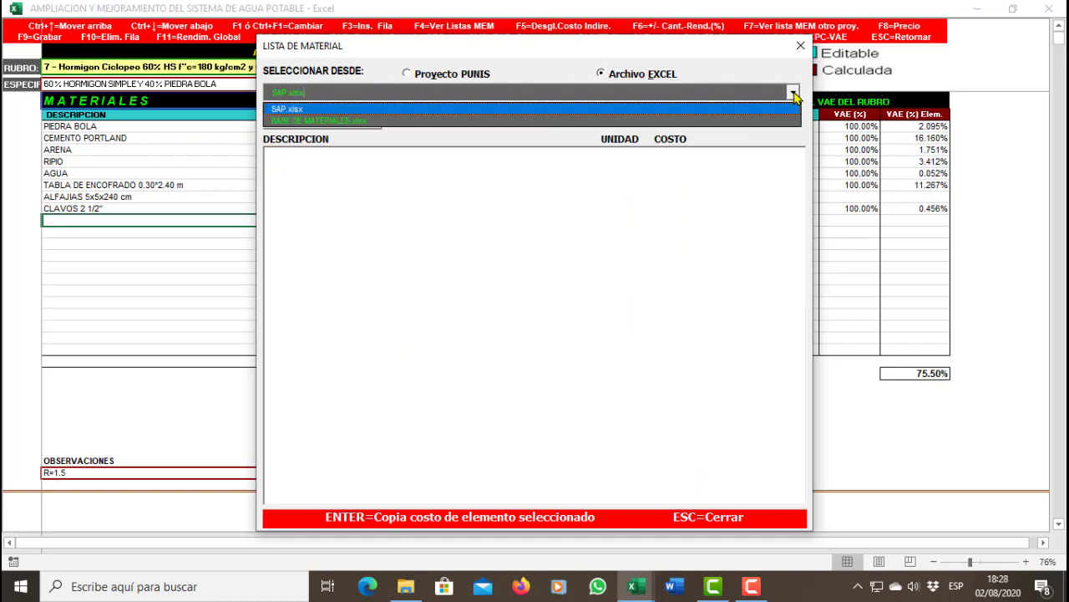
click(760, 122)
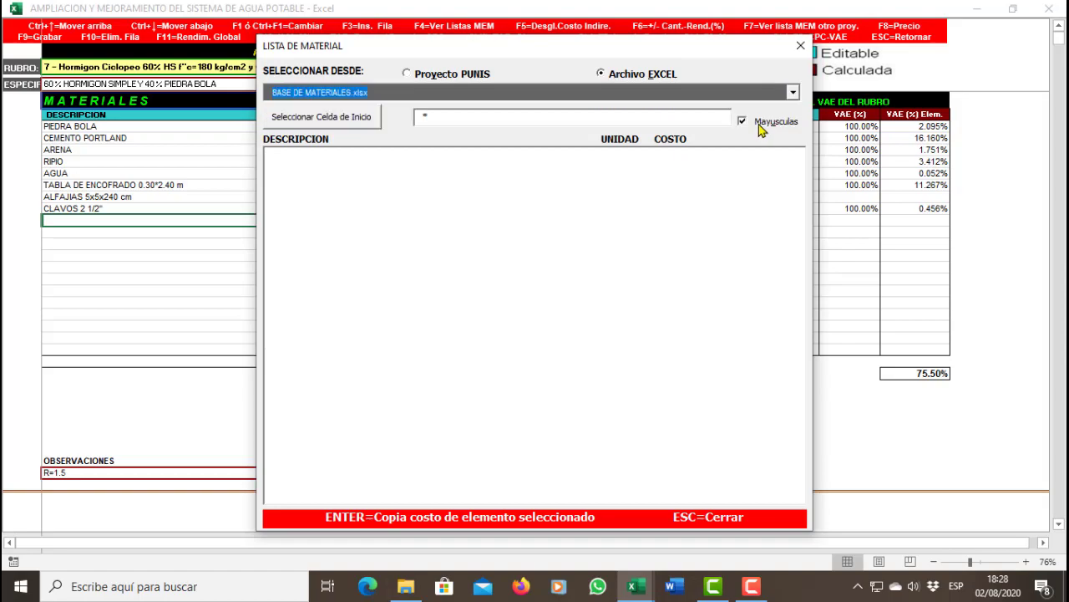
Set cell A3 of Hoja1 as the start of the data for the material list.
click(361, 120)
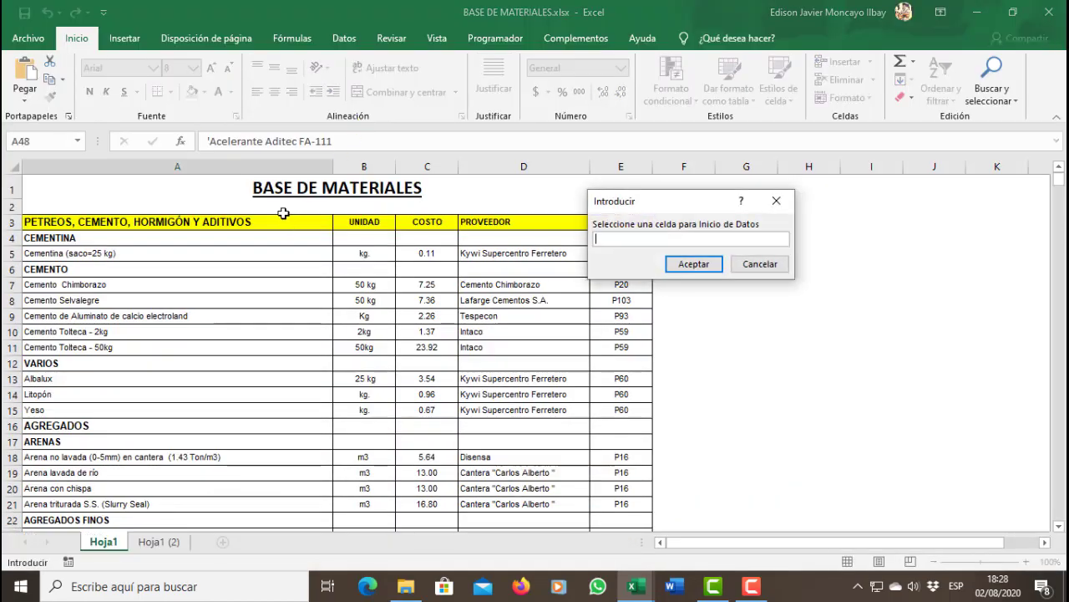
click(104, 224)
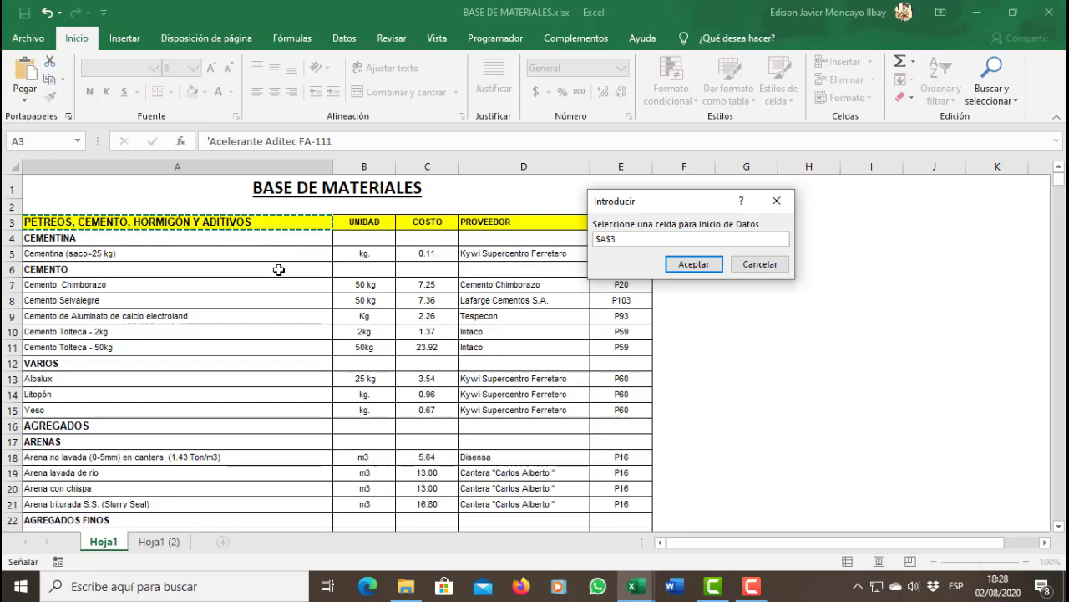
click(685, 264)
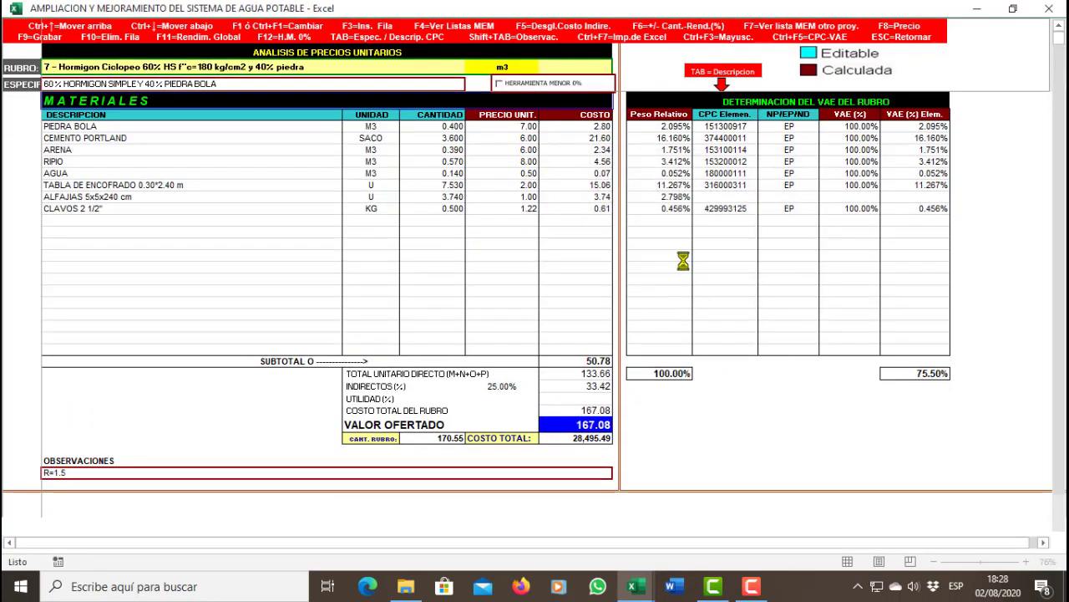
Add Piedra homogenizada # 57(5-25mm).En cantera (1.23Ton/m3) from the BASE DE MATERIALES.xlsx list to rubro 7's materials.
key(Down)
key(Down)
key(Down)
key(Down)
key(Down)
key(Down)
key(Down)
key(Down)
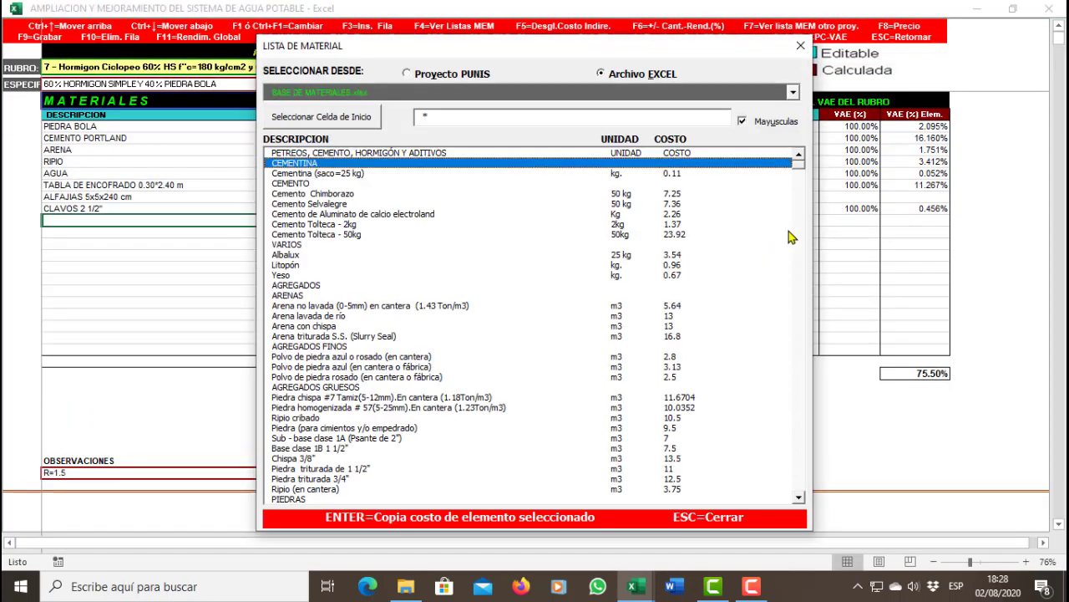
key(Down)
key(Down)
key(Down)
key(Down)
key(Down)
key(Down)
key(Down)
key(Down)
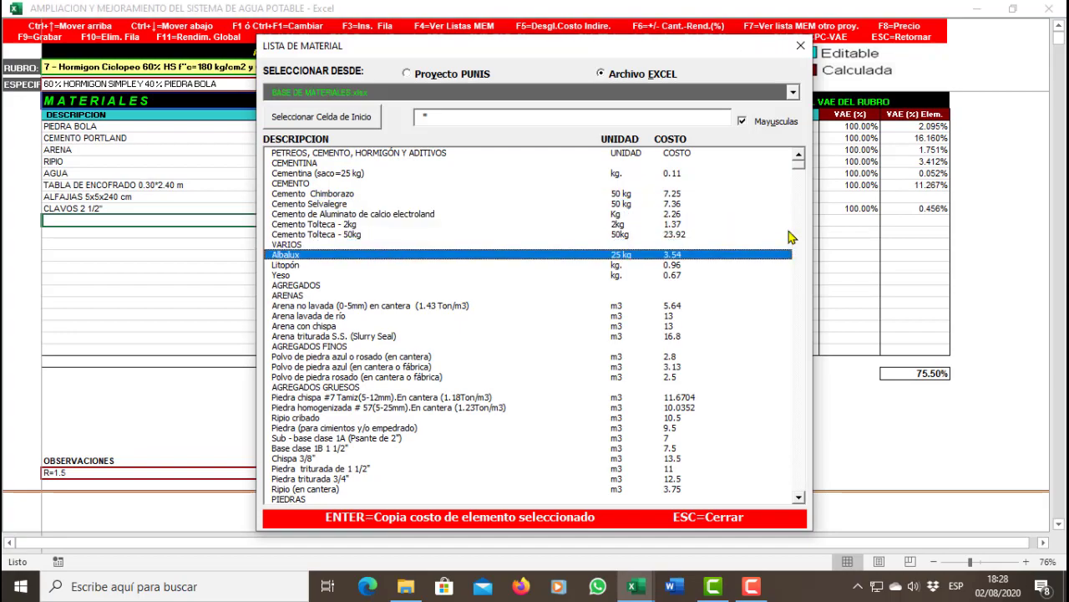
key(Down)
key(Down)
key(Down)
key(Down)
key(Down)
key(Down)
key(Down)
key(Down)
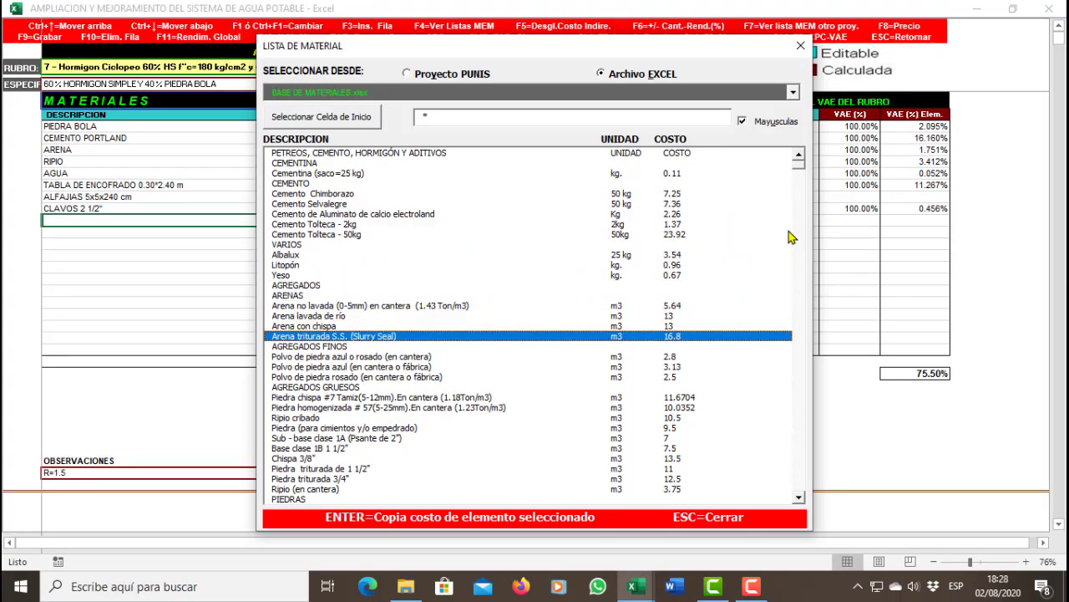
key(Down)
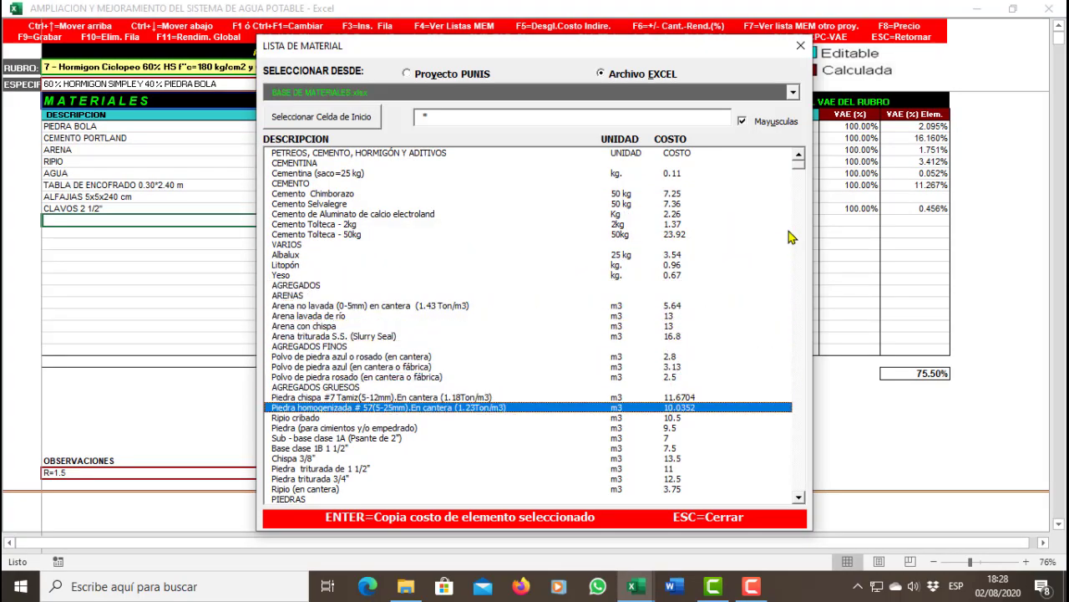
key(Up)
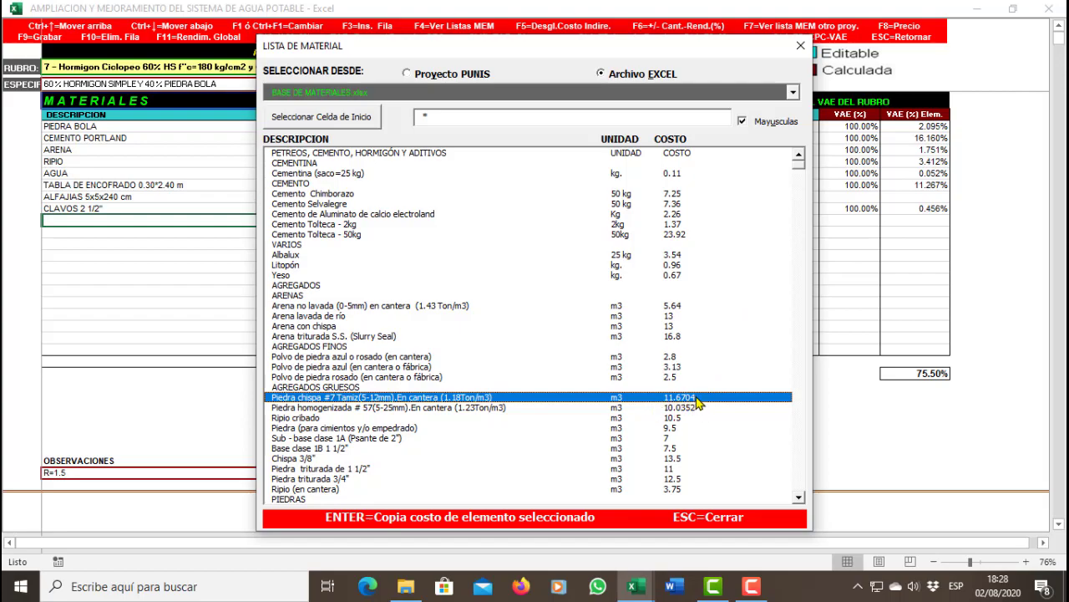
key(Down)
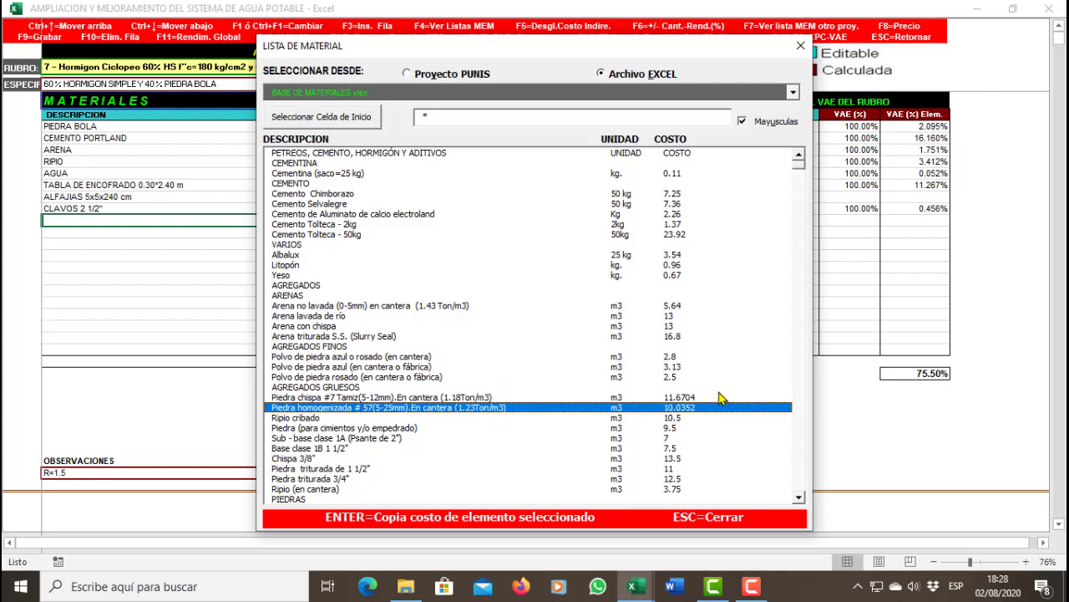
key(Return)
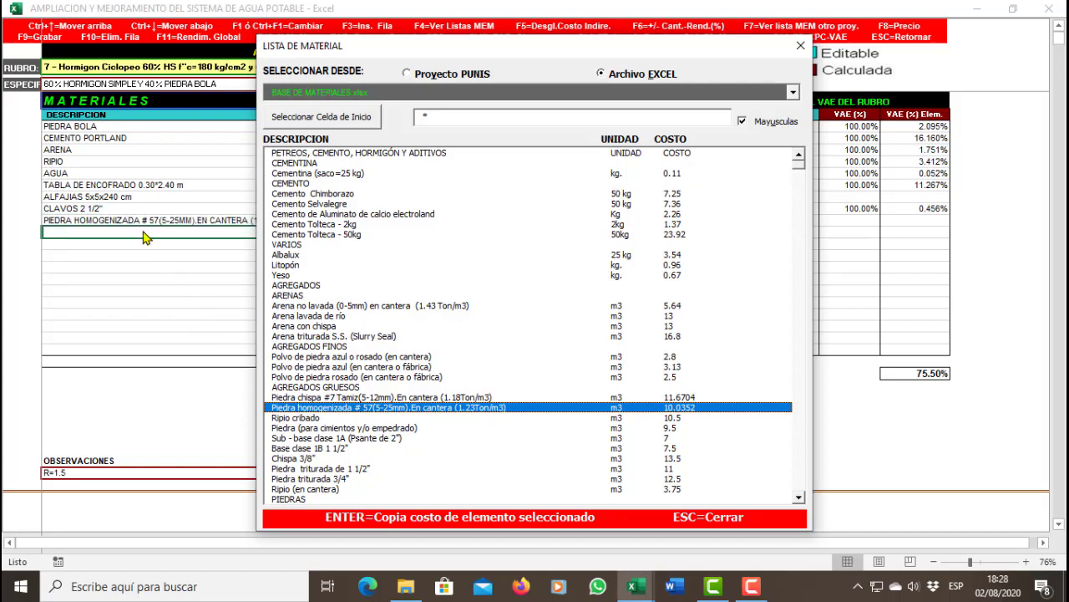
Filter the material list by ADIT and add Plastificante Aditec 100-N to rubro 7's materials.
click(451, 120)
text(ADITI)
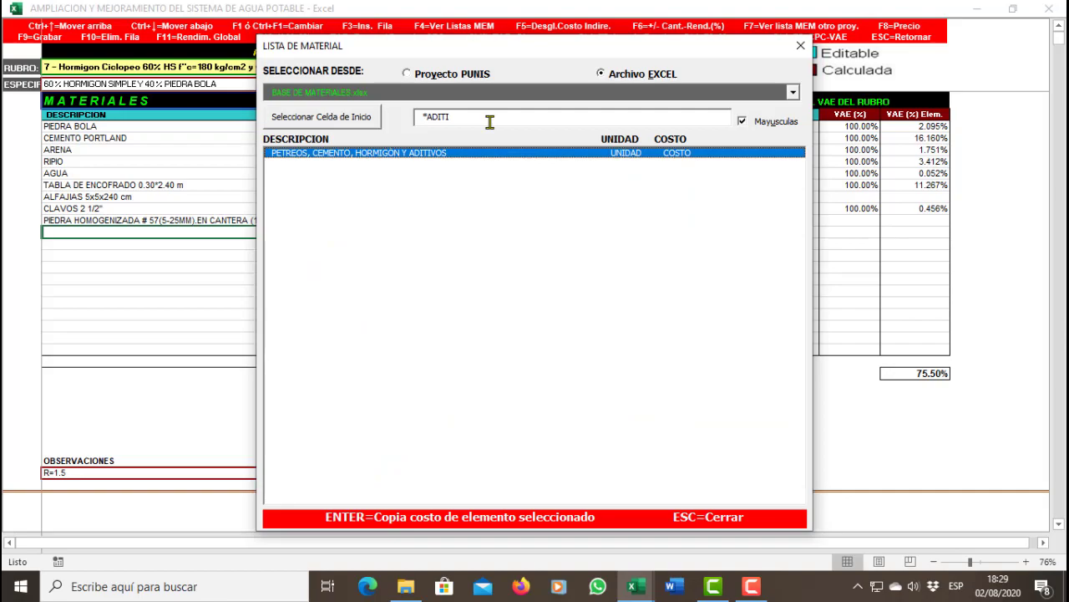
key(BackSpace)
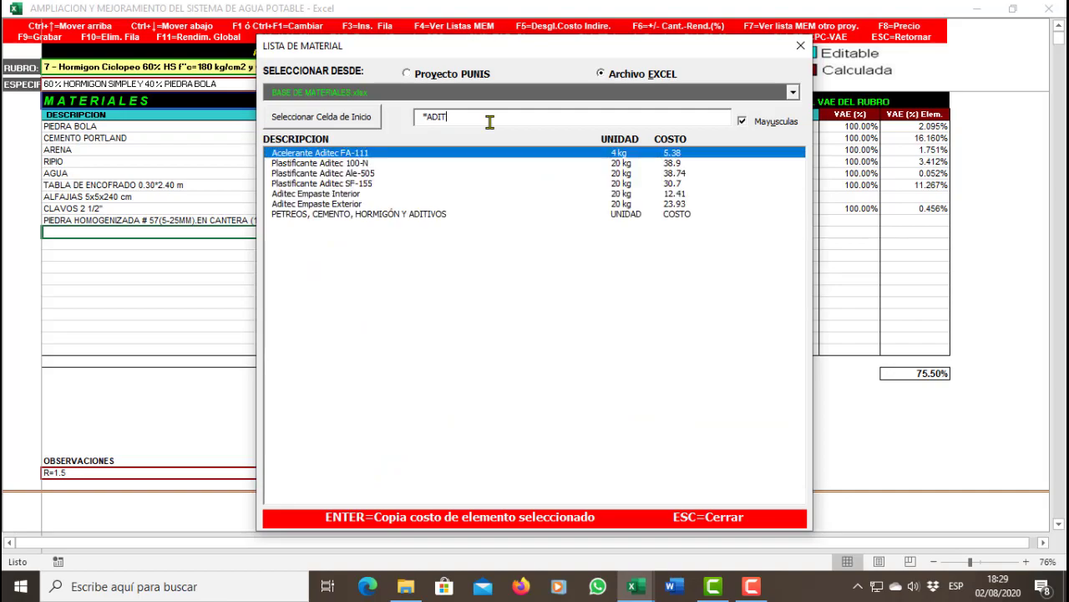
key(Down)
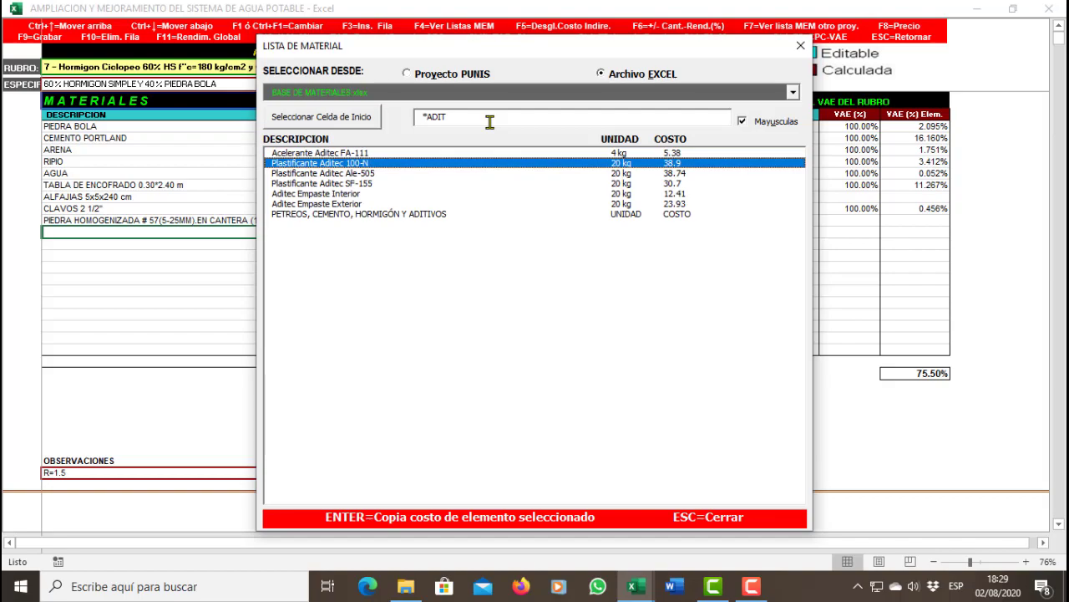
key(Return)
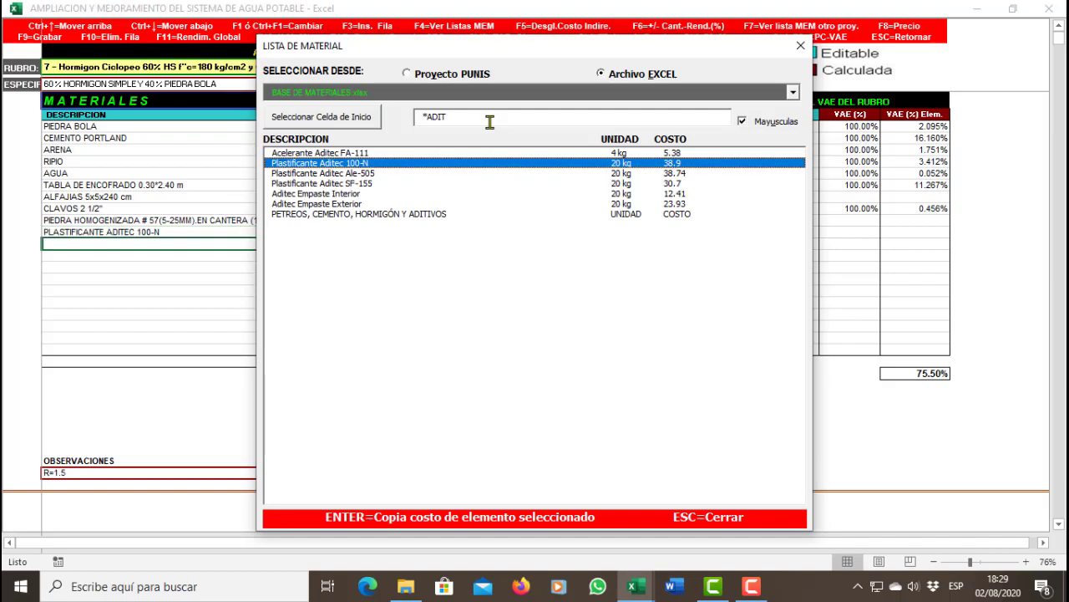
Look through the remaining Aditec products in the filtered material list.
key(Down)
key(Down)
key(Down)
key(Down)
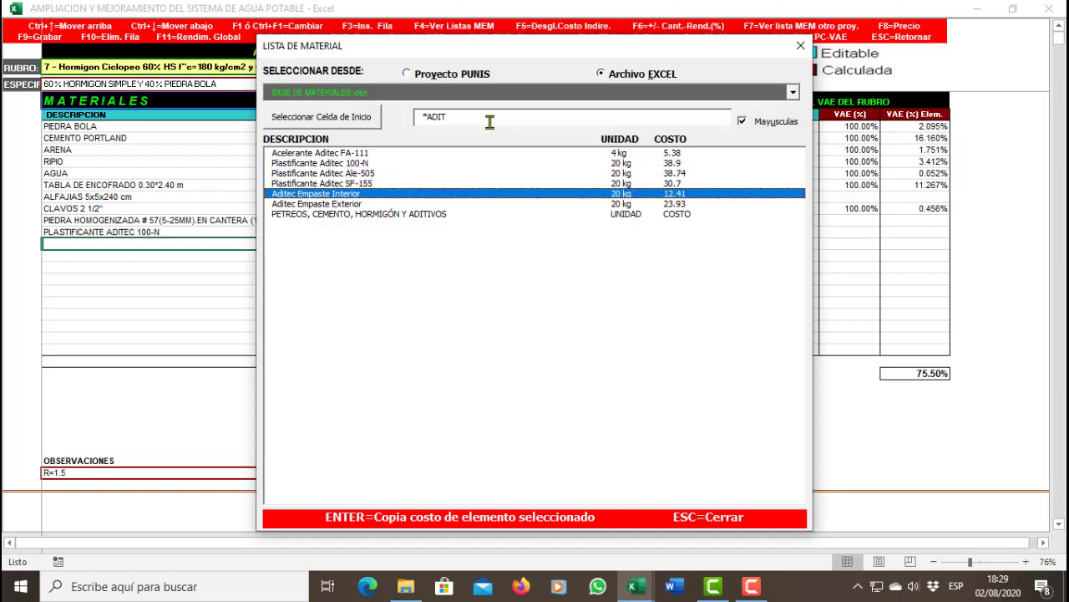
key(Up)
key(Up)
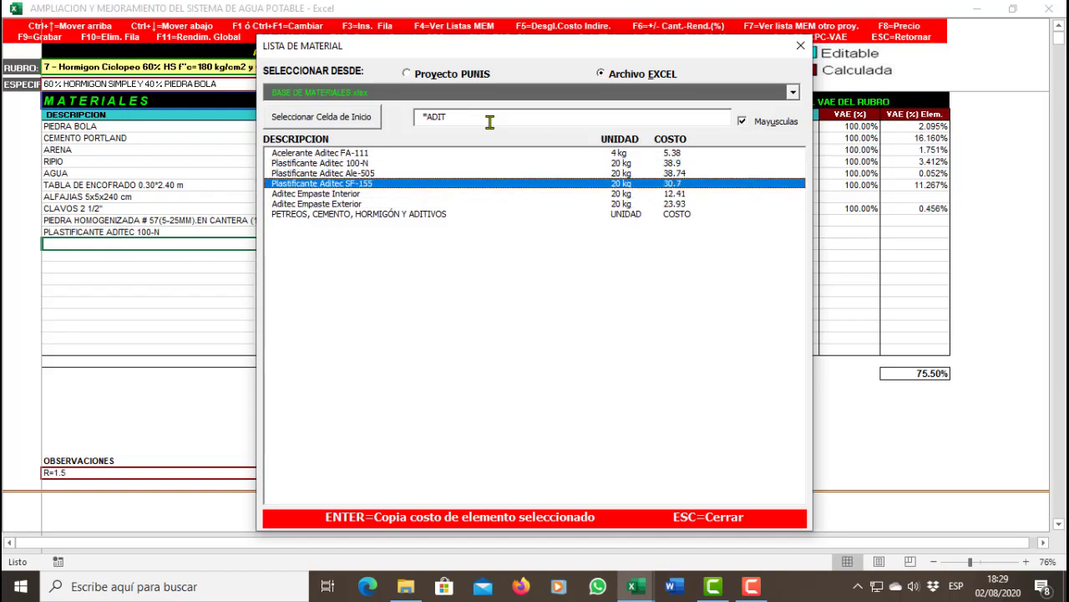
key(Up)
key(Up)
key(Up)
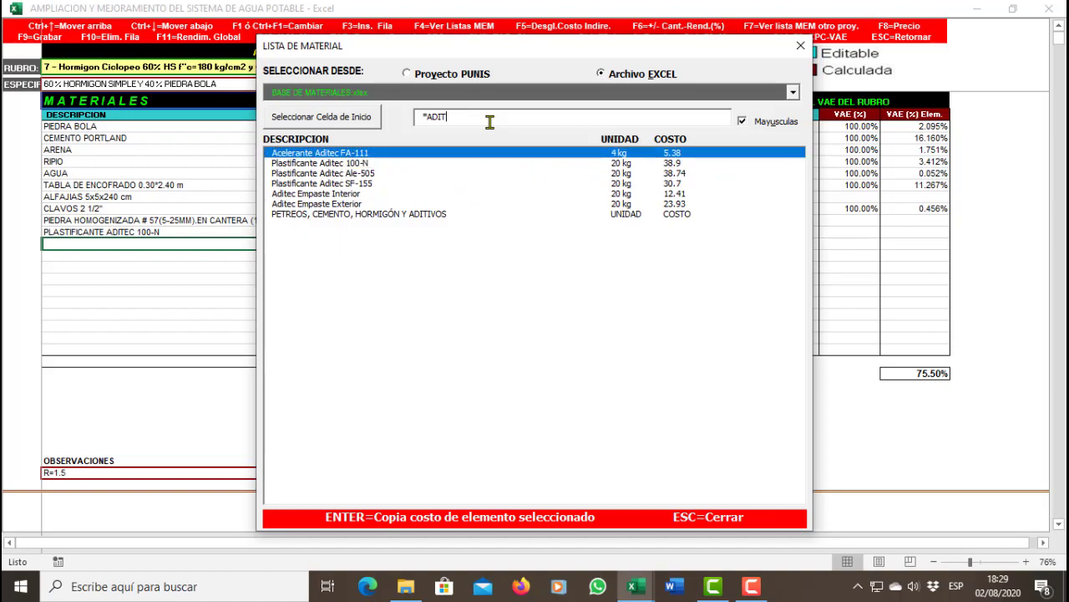
Clear the list filter and add the D=8mm antiseismic corrugated bar A-42S, priced per kg, from ACERO DE REFUERZO to rubro 7's materials.
key(BackSpace)
key(BackSpace)
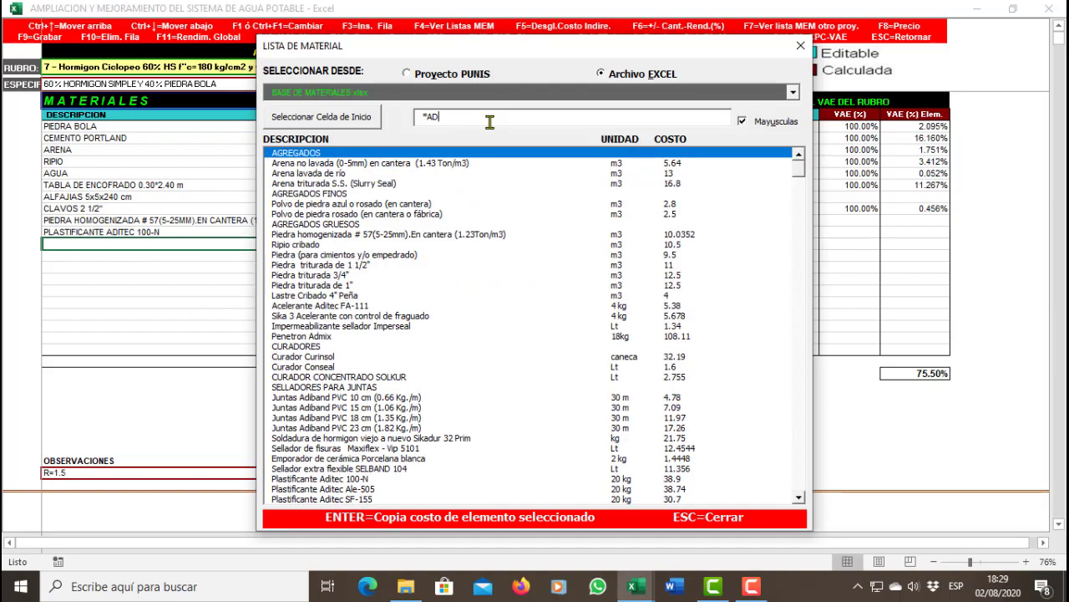
key(BackSpace)
key(BackSpace)
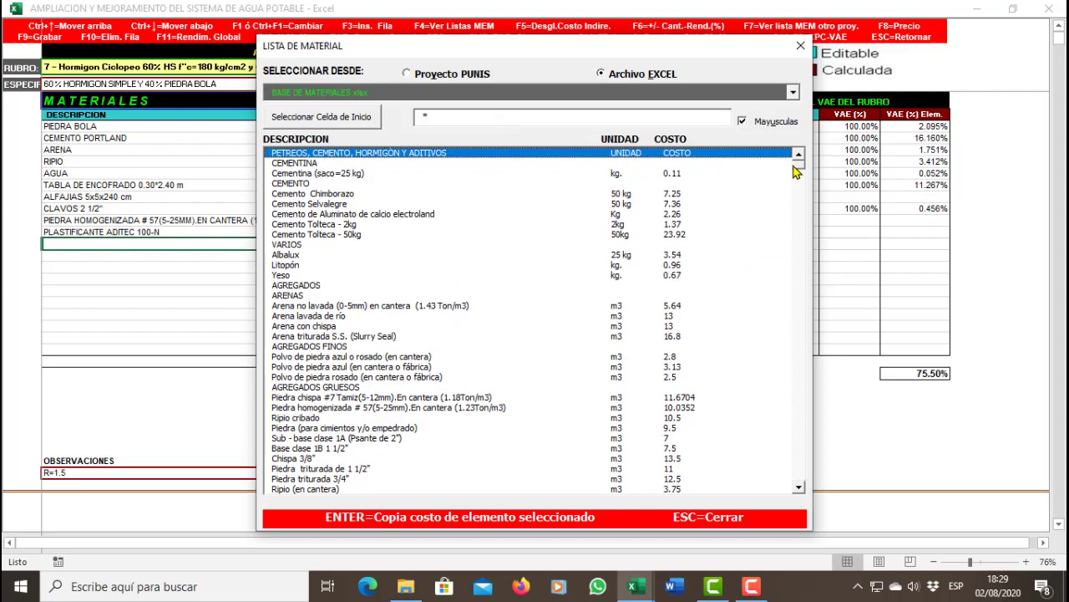
scroll(799, 171, down, 14)
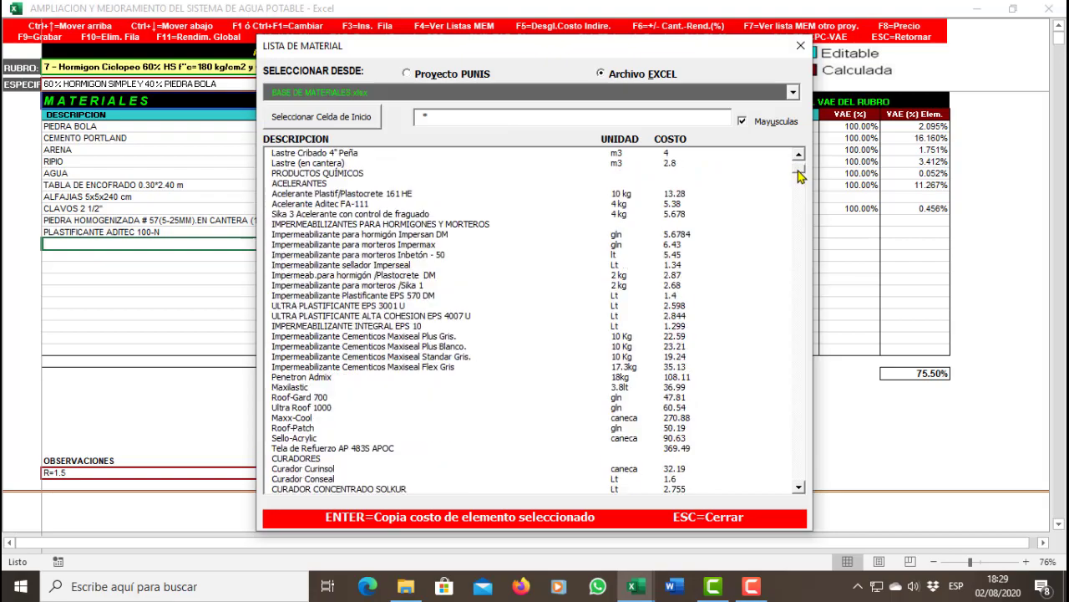
click(540, 276)
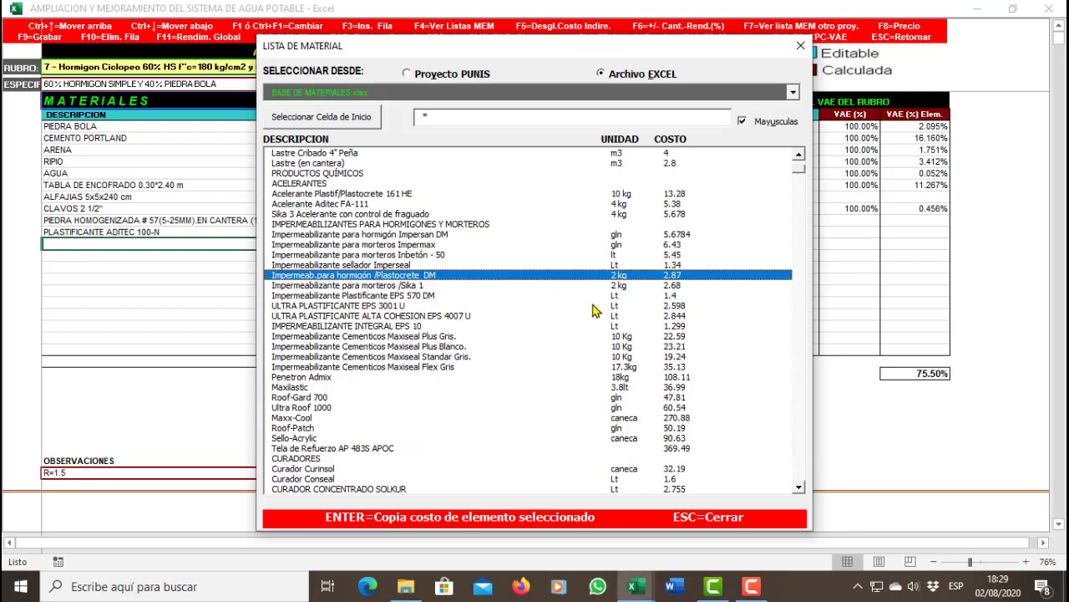
key(Down)
key(Down)
key(Down)
key(Down)
key(Down)
key(Down)
key(Down)
key(Down)
key(Down)
key(Down)
key(Down)
key(Down)
key(Down)
key(Down)
key(Down)
key(Down)
key(Down)
key(Down)
key(Down)
key(Down)
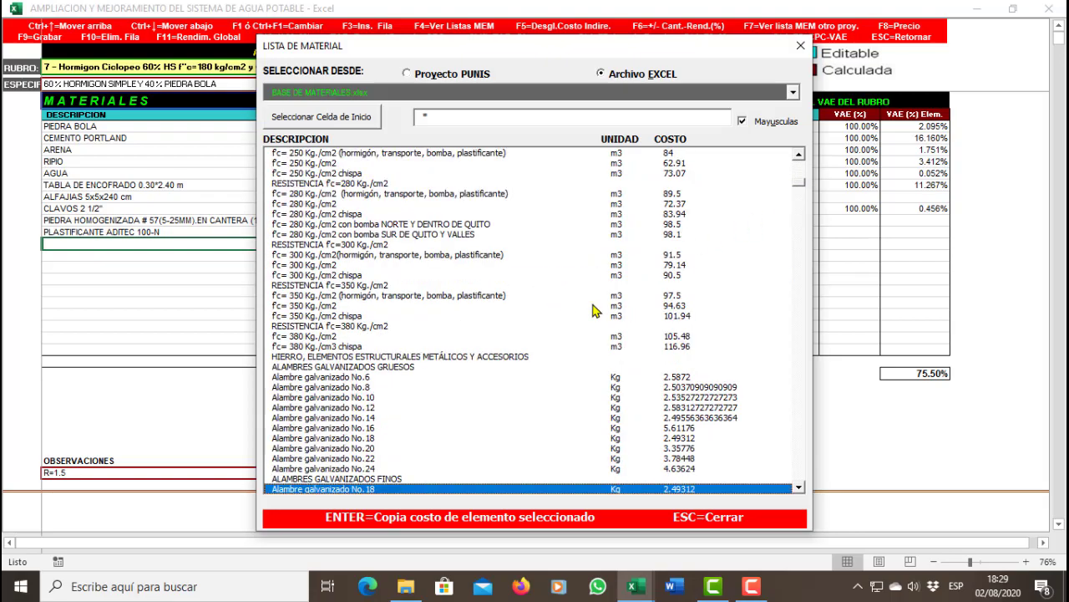
key(Down)
key(Down)
key(Down)
key(Down)
key(Down)
key(Down)
key(Down)
key(Down)
key(Down)
key(Down)
key(Down)
key(Down)
key(Down)
key(Down)
key(Down)
key(Down)
key(Down)
key(Down)
key(Down)
key(Down)
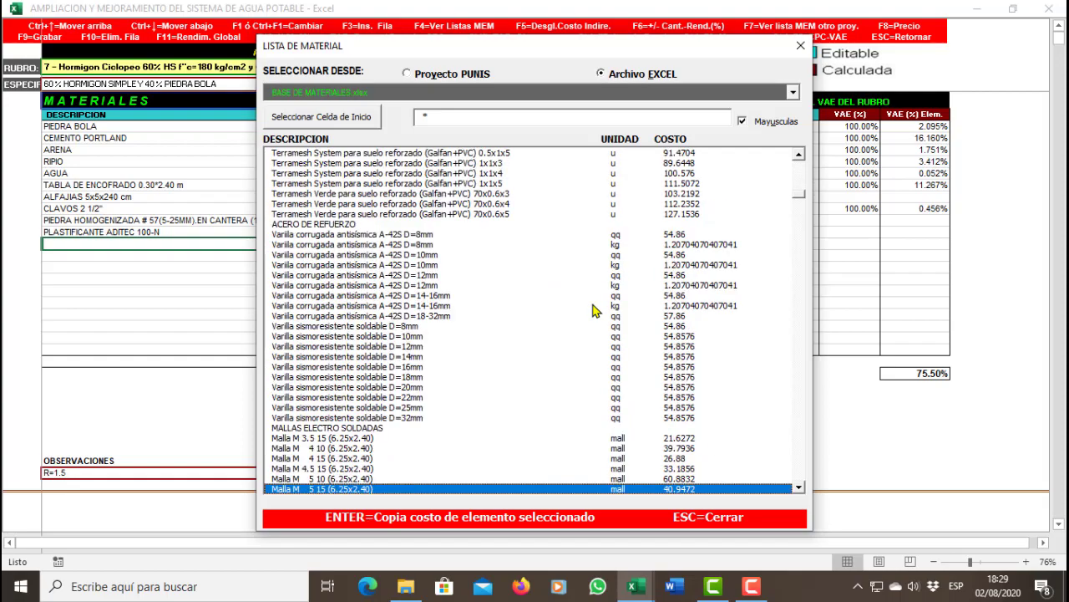
key(Page_Up)
key(Page_Up)
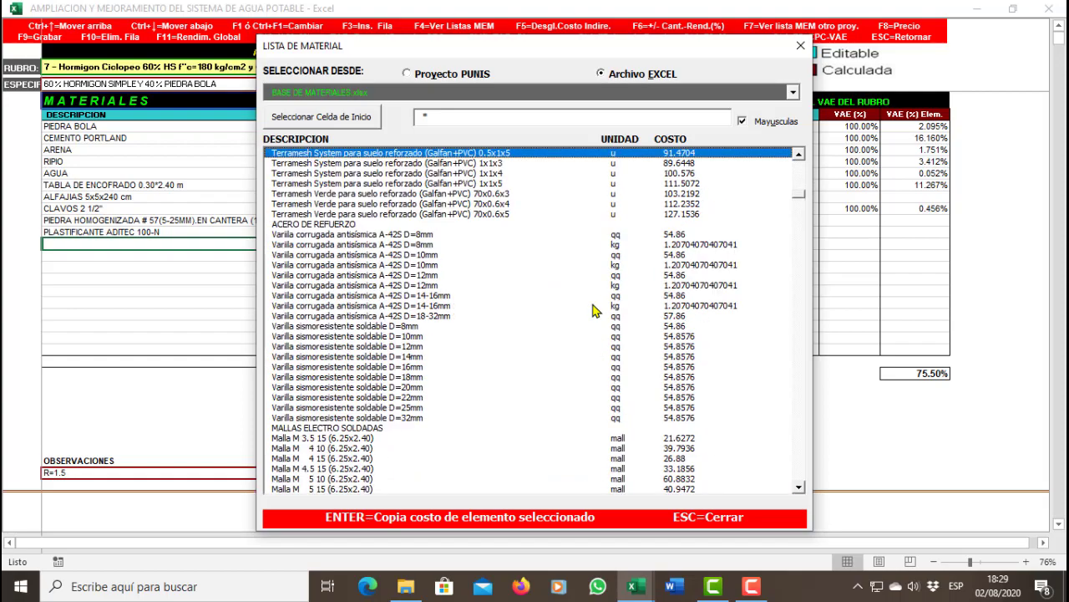
key(Down)
key(Down)
key(Down)
key(Down)
key(Down)
key(Down)
key(Down)
key(Down)
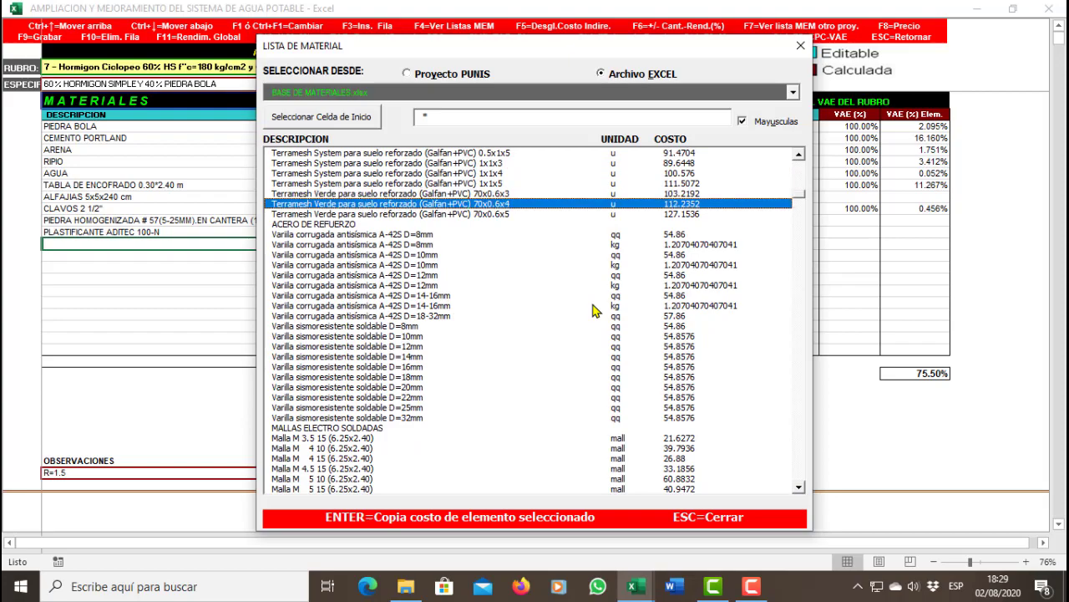
key(Down)
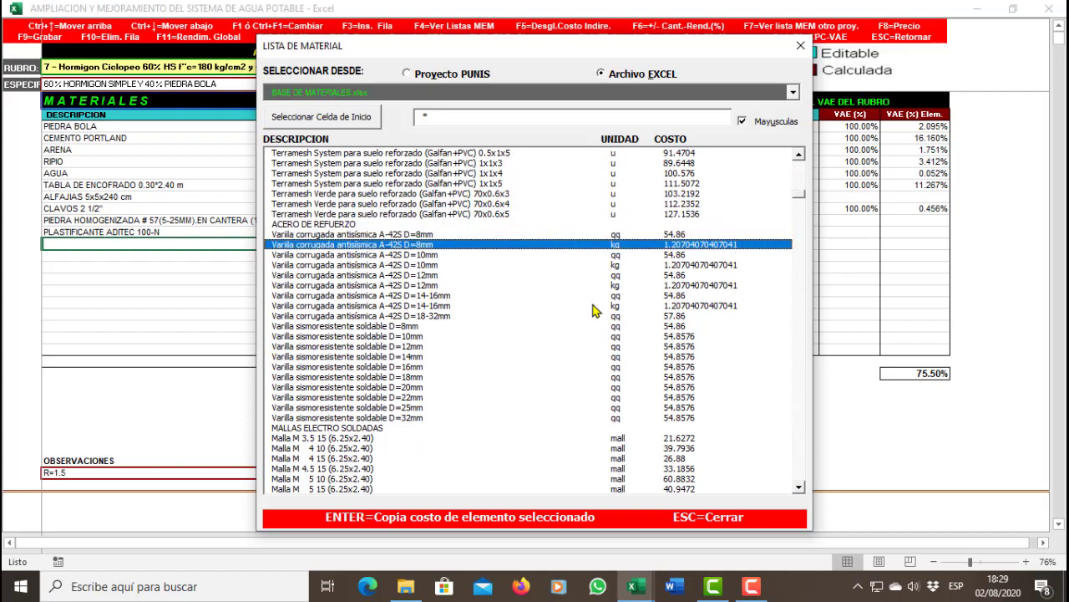
key(Return)
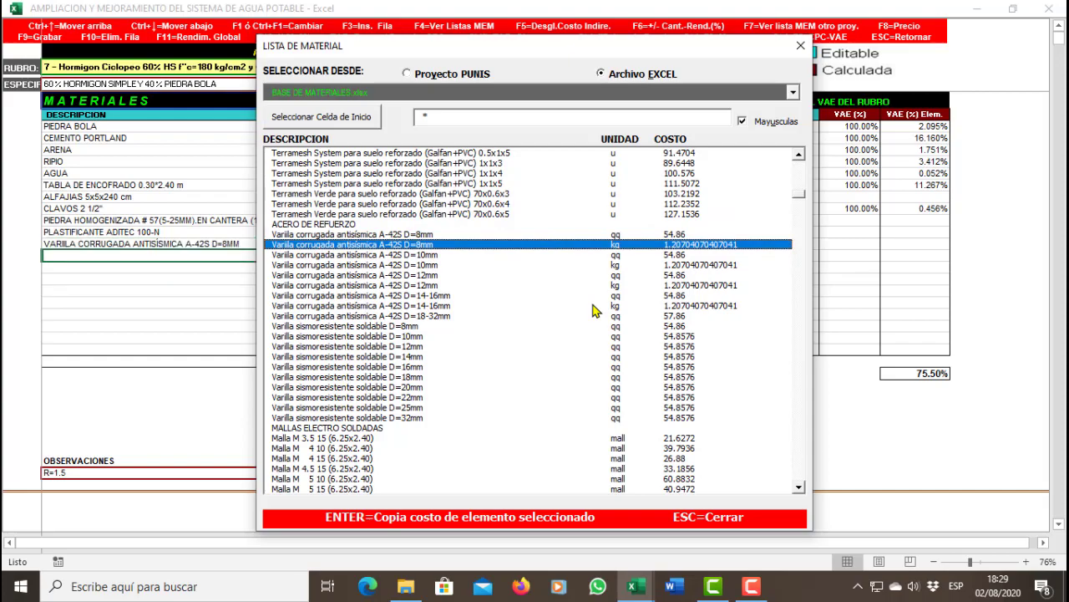
Browse the meshes, nails, channels and purlins further down the material list, and close the list.
key(Down)
key(Down)
key(Down)
key(Down)
key(Down)
key(Page_Down)
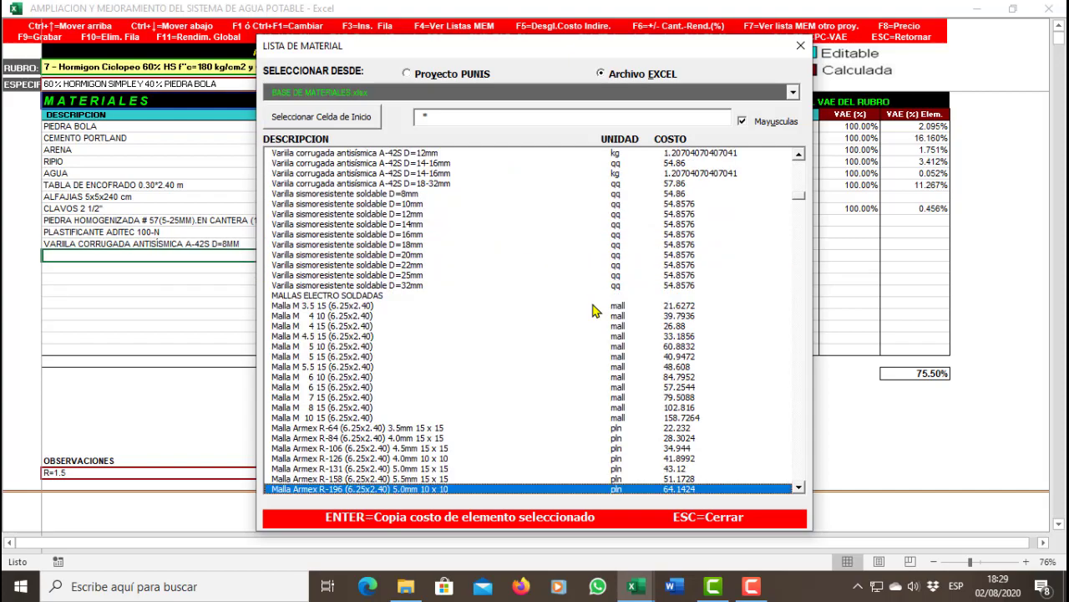
key(Page_Down)
key(Page_Down)
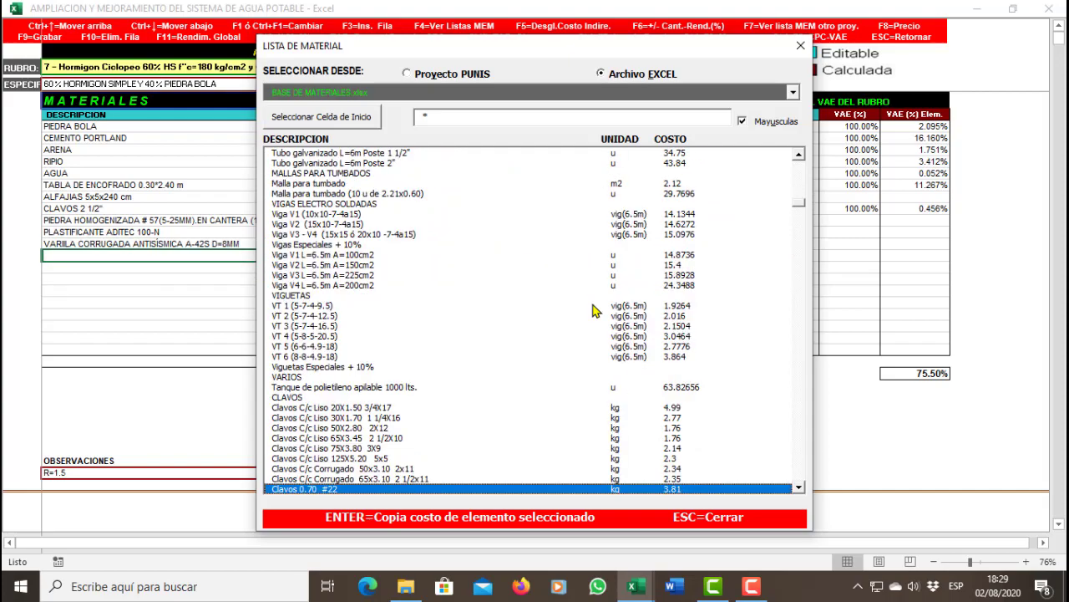
key(Page_Down)
key(Page_Down)
key(Page_Down)
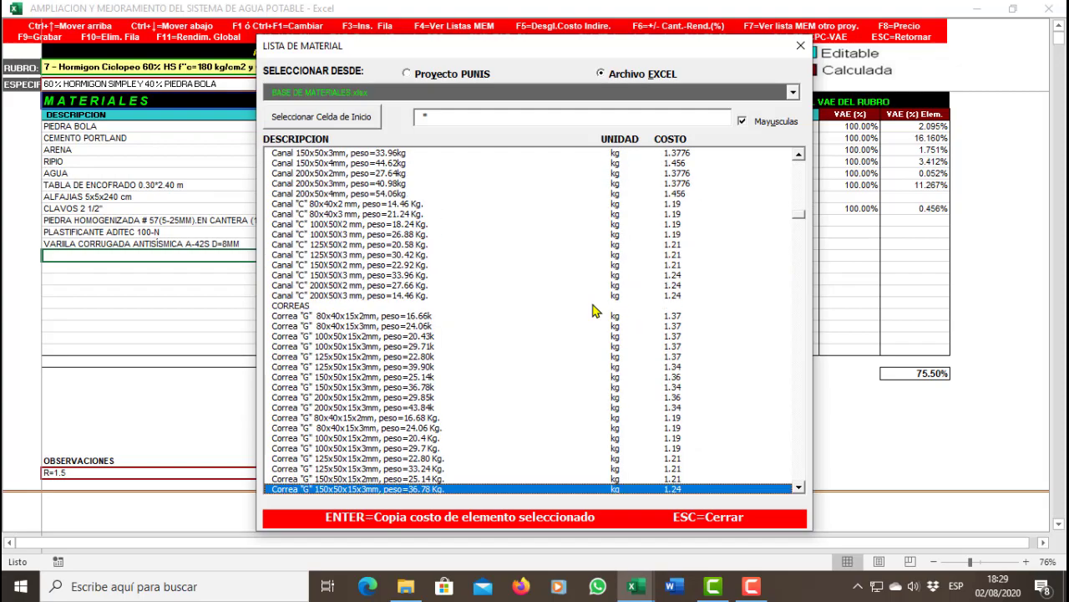
key(Up)
key(Up)
key(Up)
key(Up)
key(Up)
key(Up)
key(Up)
key(Up)
key(Up)
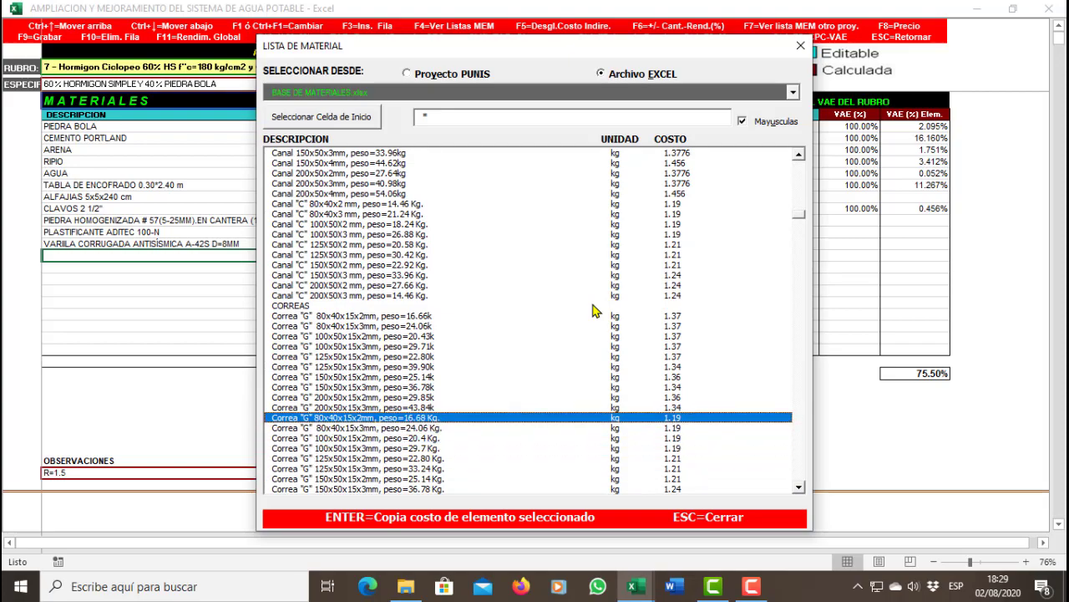
key(Up)
key(Up)
key(Up)
key(Up)
key(Up)
key(Up)
key(Up)
key(Up)
key(Up)
key(Up)
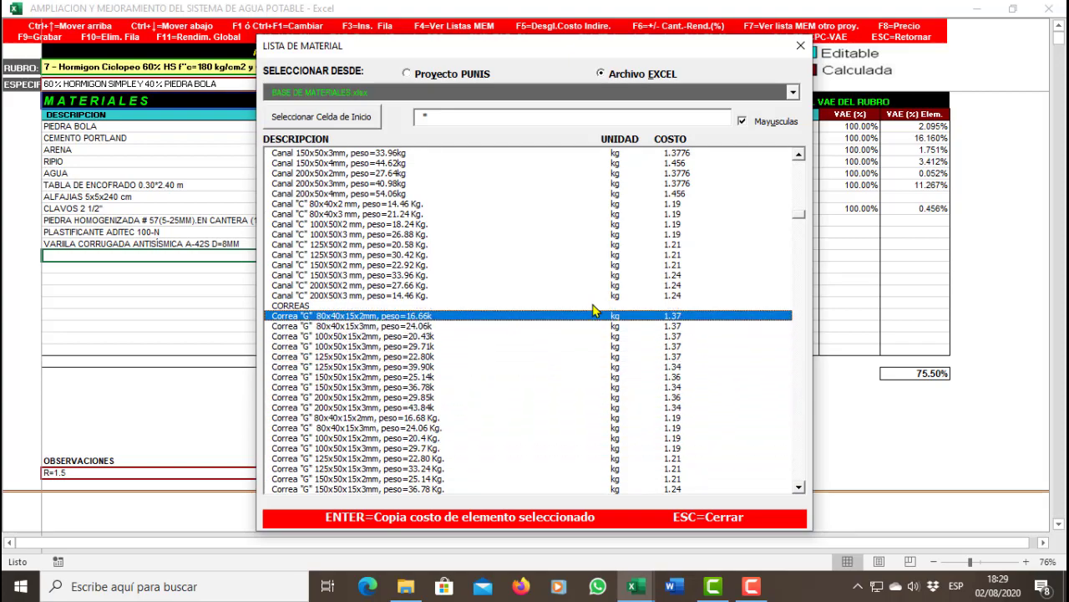
key(Up)
key(Up)
key(Up)
key(Up)
key(Up)
key(Up)
key(Up)
key(Up)
key(Up)
key(Up)
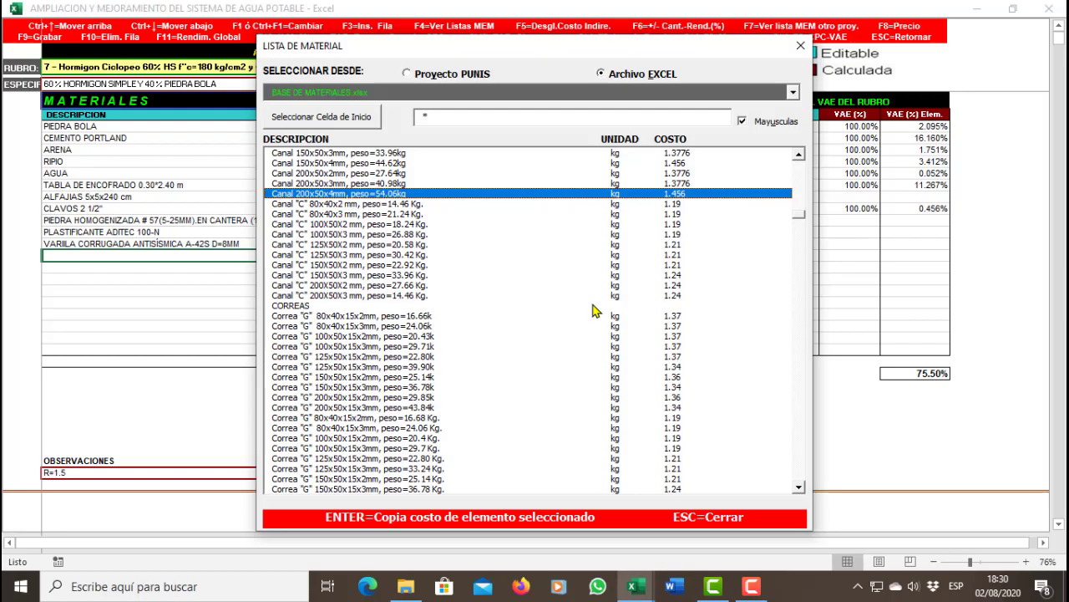
key(Escape)
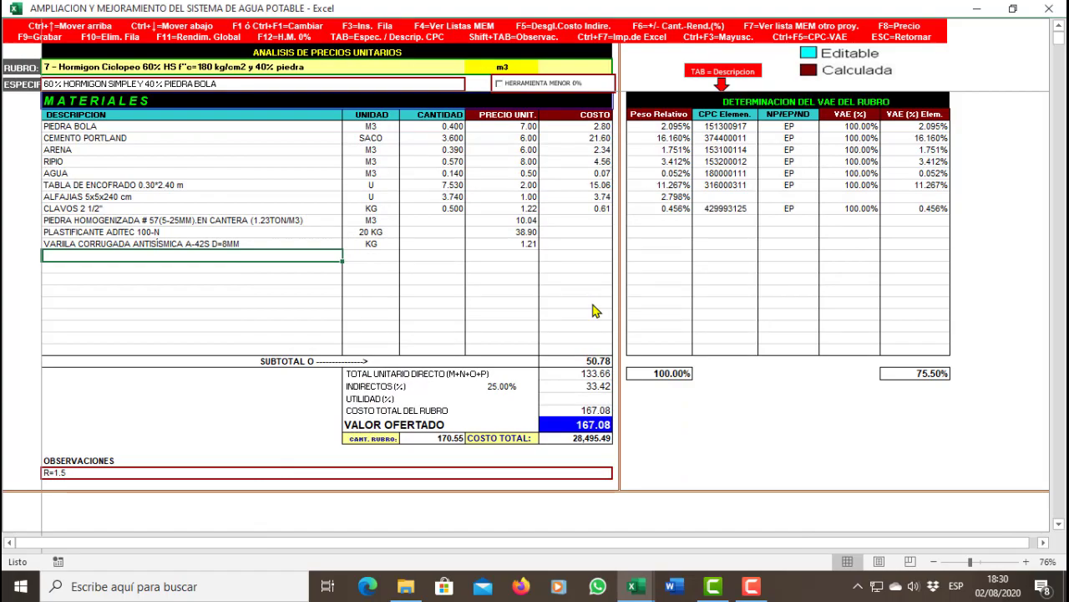
Add a new material ARENA NEGRA to rubro 7 with unit M3 and a unit cost of 12.5 USD.
text(ARENA NEGRA)
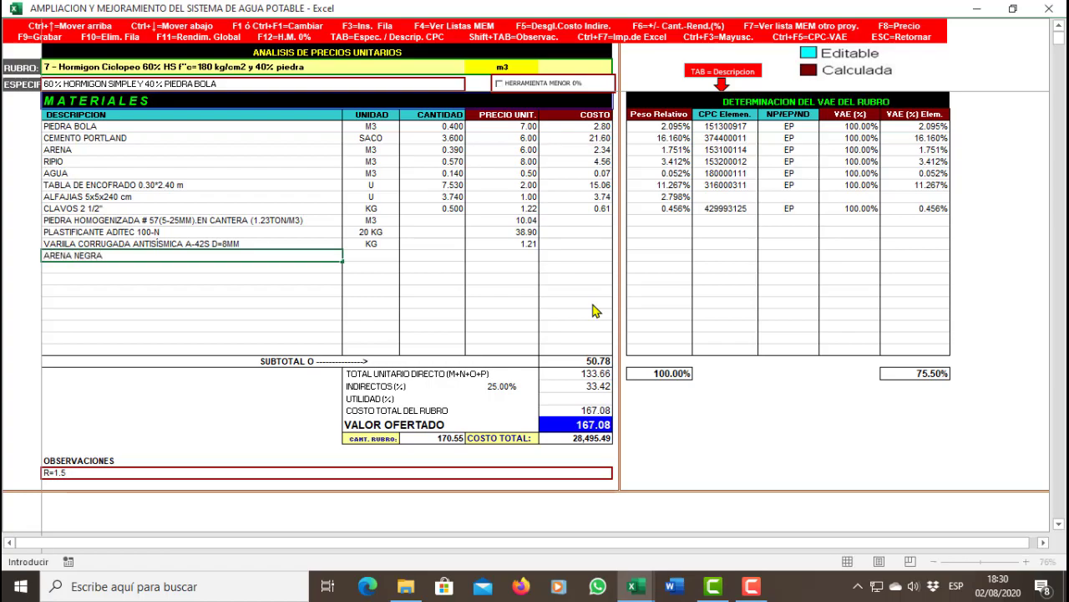
key(Tab)
text(M3)
key(Tab)
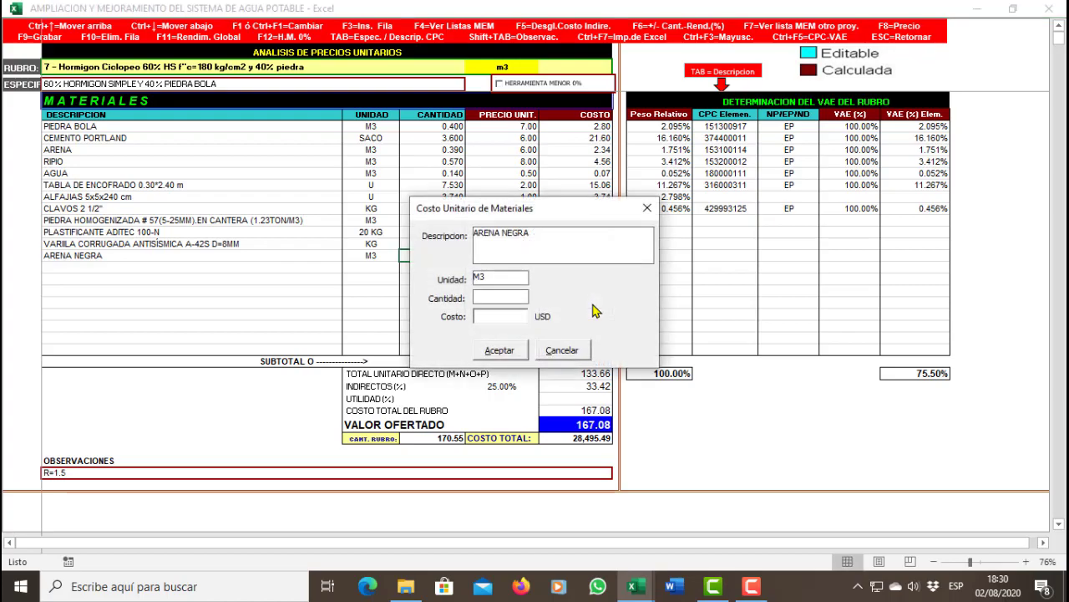
text(12.5)
key(Return)
Set the quantity of PIEDRA HOMOGENIZADA # 57 in rubro 7's materials to 0.500 m3.
key(Left)
key(Left)
key(Up)
key(Up)
key(Up)
key(Right)
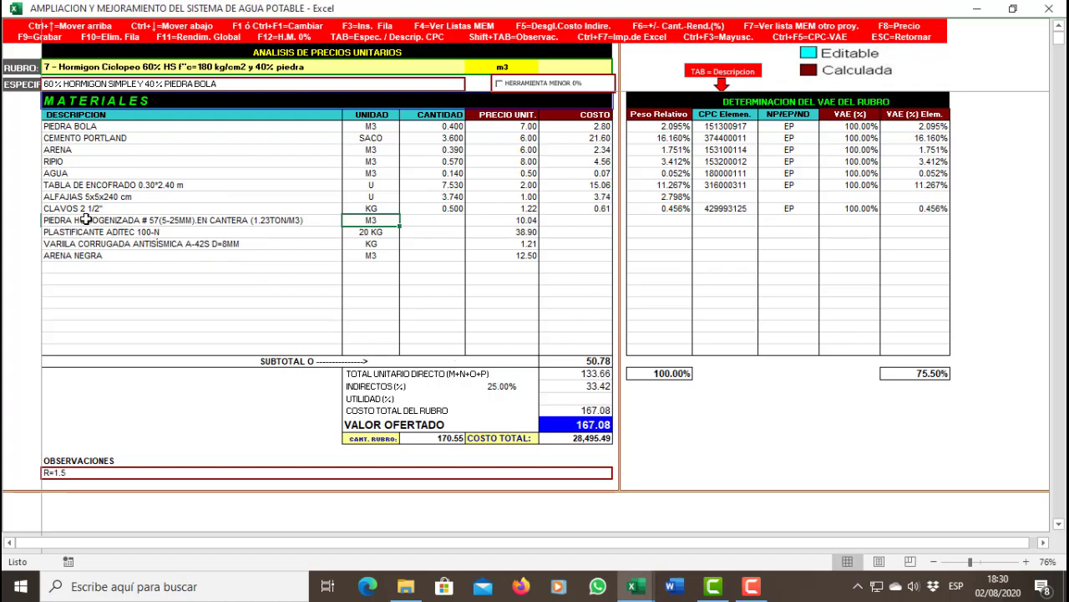
key(Right)
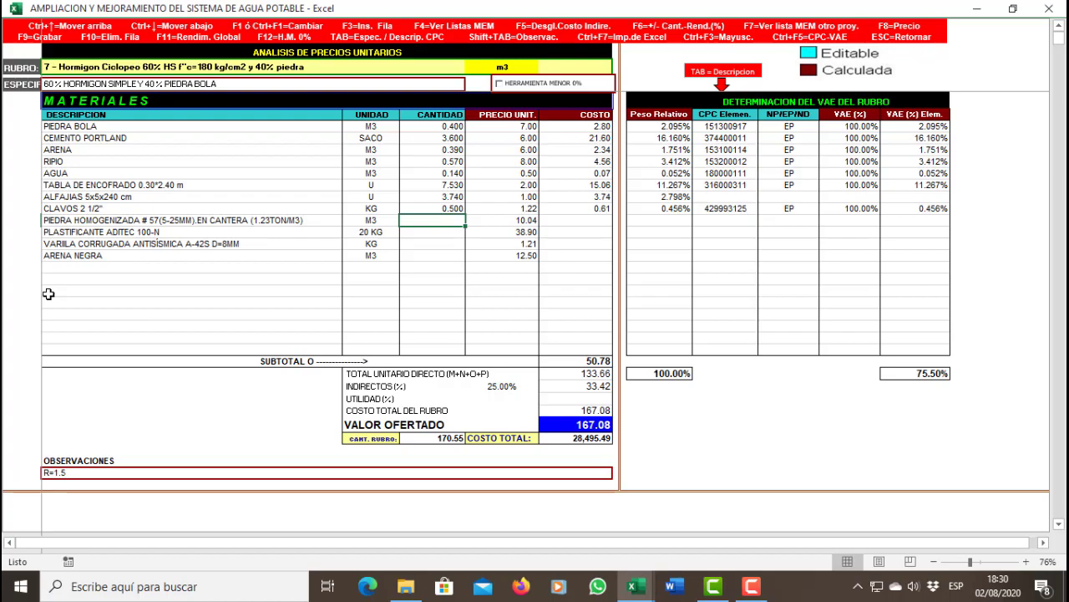
text(0.500)
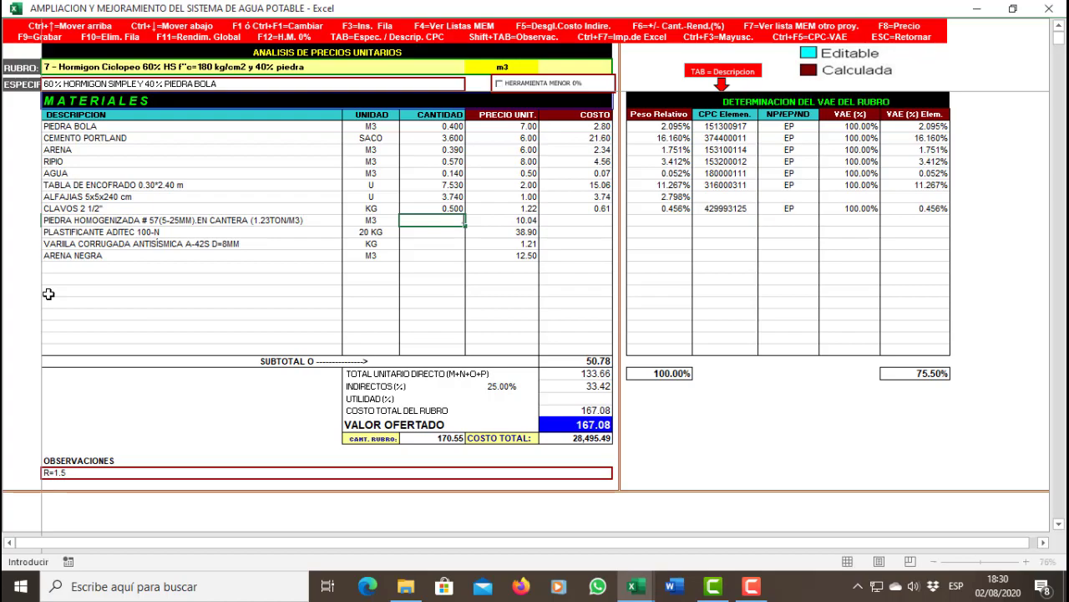
key(Return)
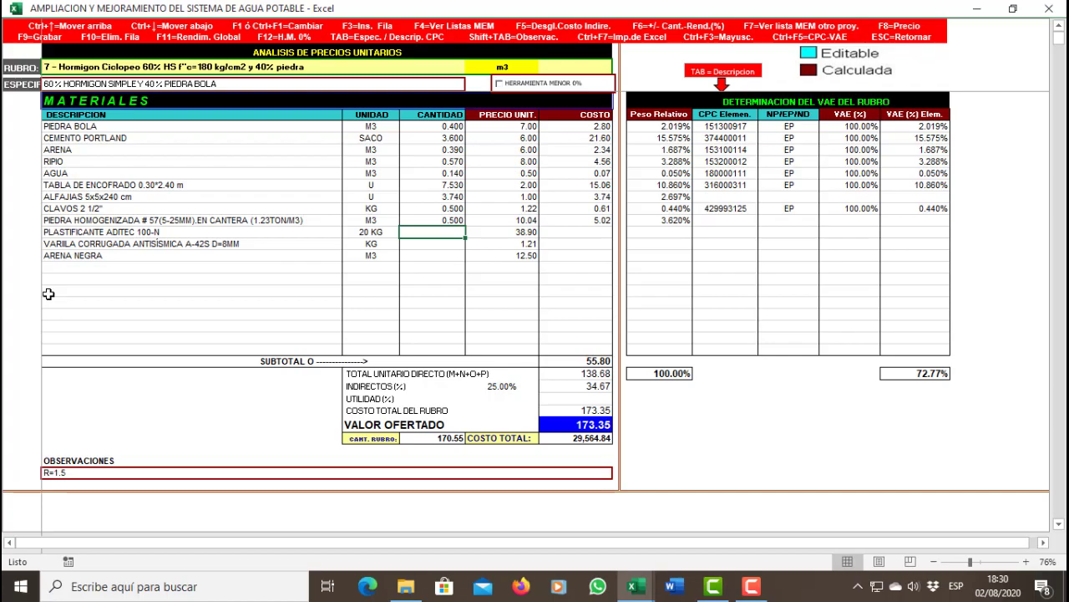
Set the material quantities to 0.250 for PLASTIFICANTE ADITEC 100-N, 0.500 for the D=8MM corrugated bar and 1.250 for ARENA NEGRA.
text(0.250)
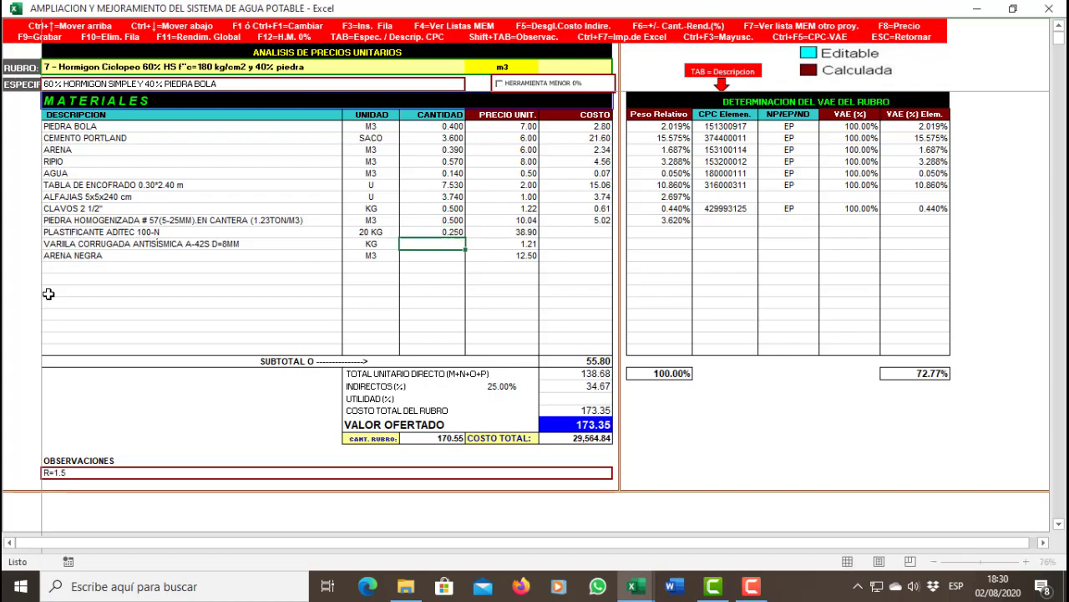
key(Return)
text(0.500)
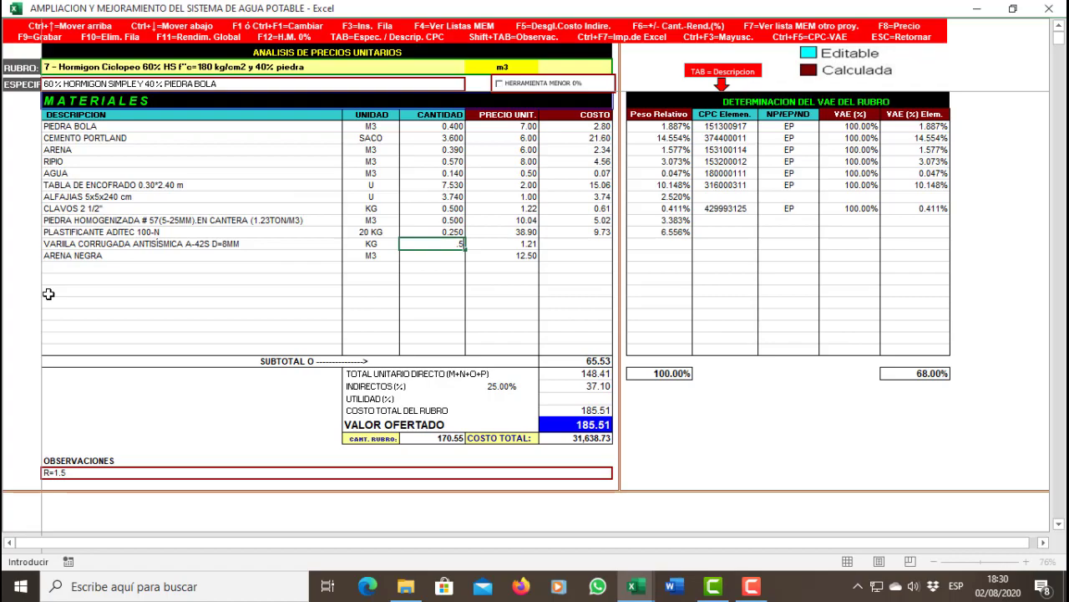
key(Return)
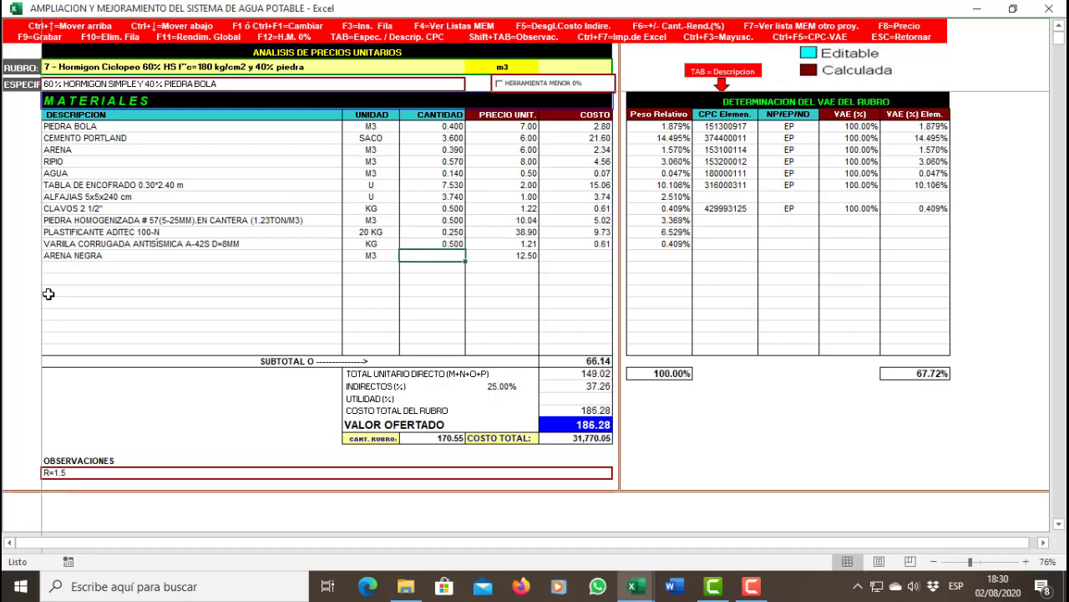
text(1.25)
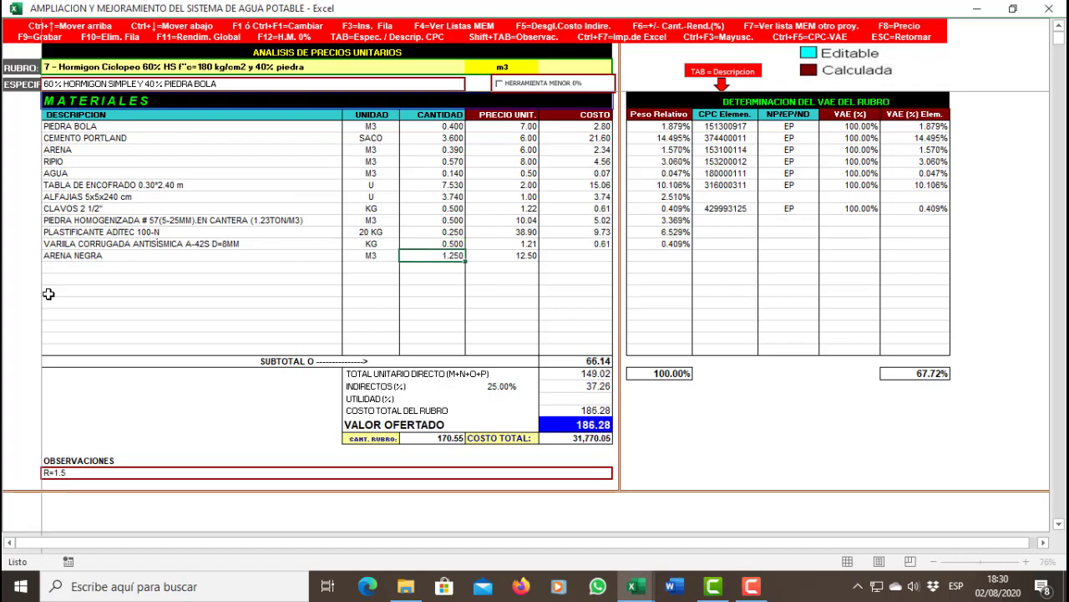
key(Up)
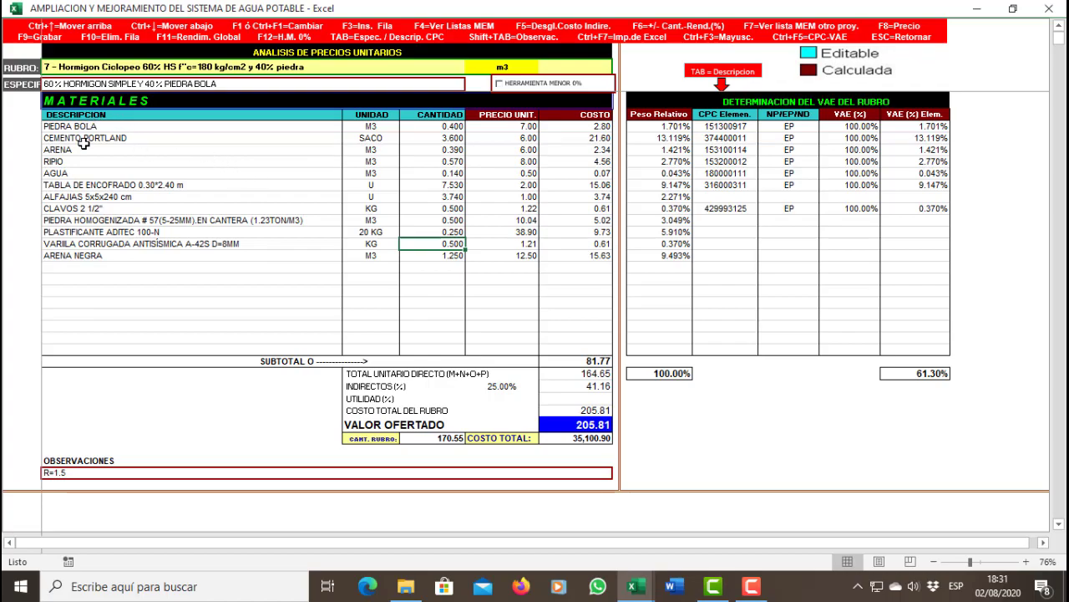
Go to rubro 7's TRANSPORTE section and set the transport rate of CEMENTO PORTLAND to 0.30 USD.
key(ctrl+Down)
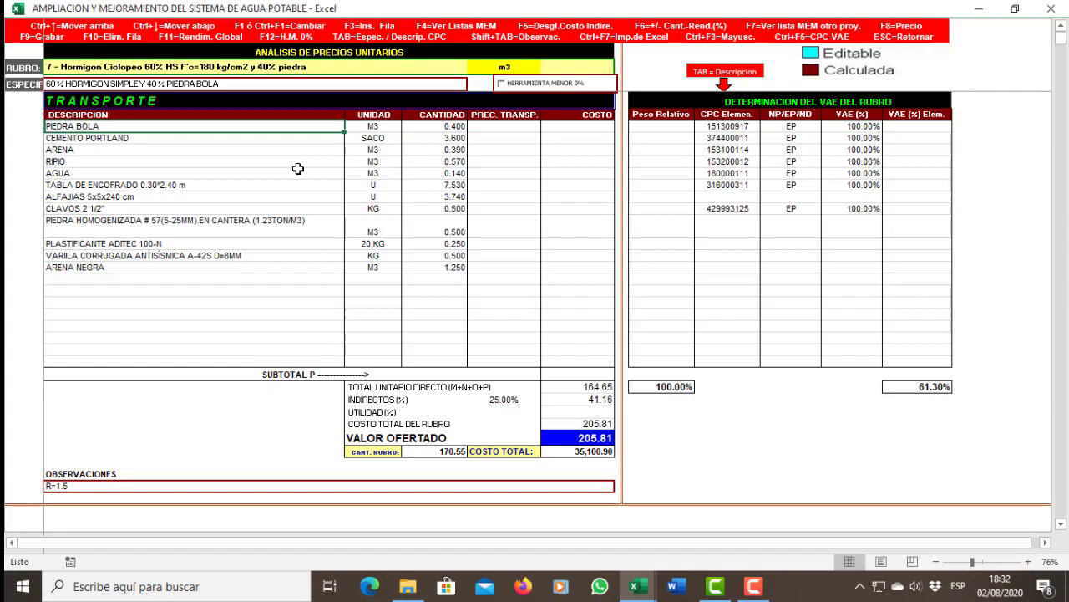
key(Down)
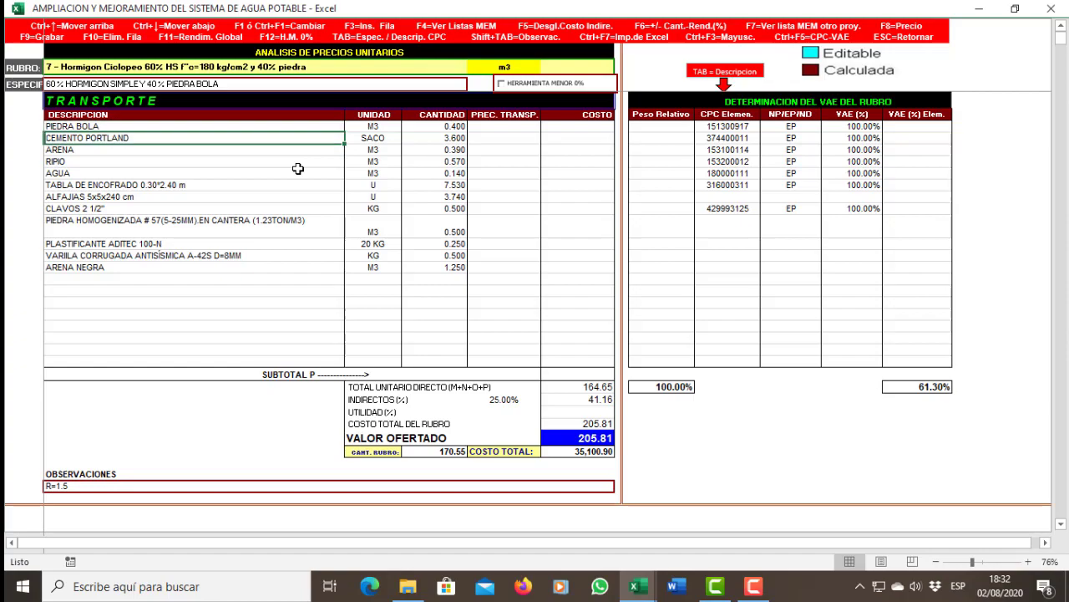
key(Up)
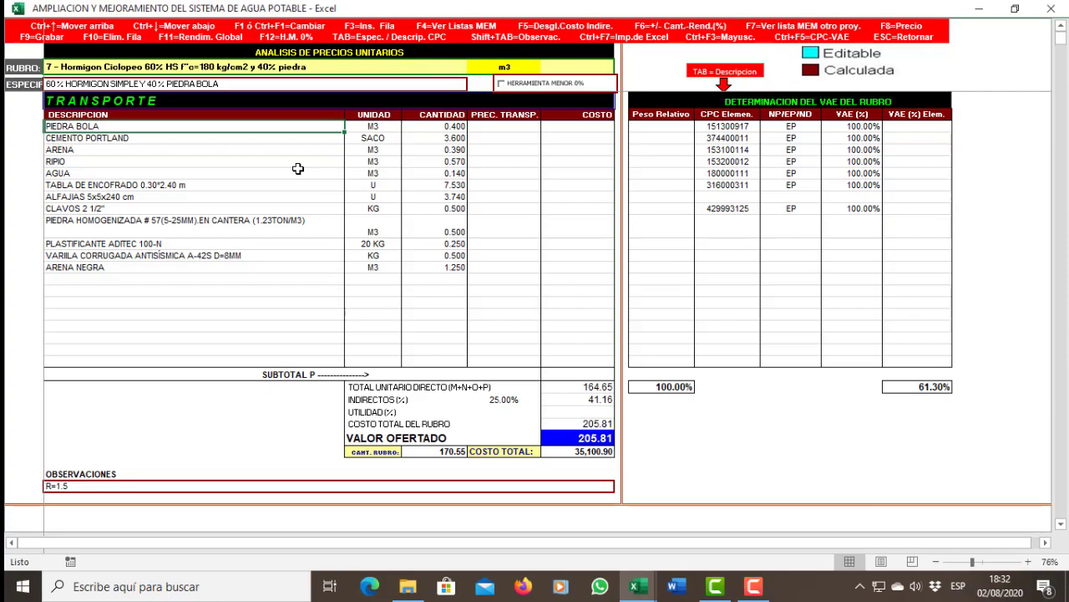
key(Down)
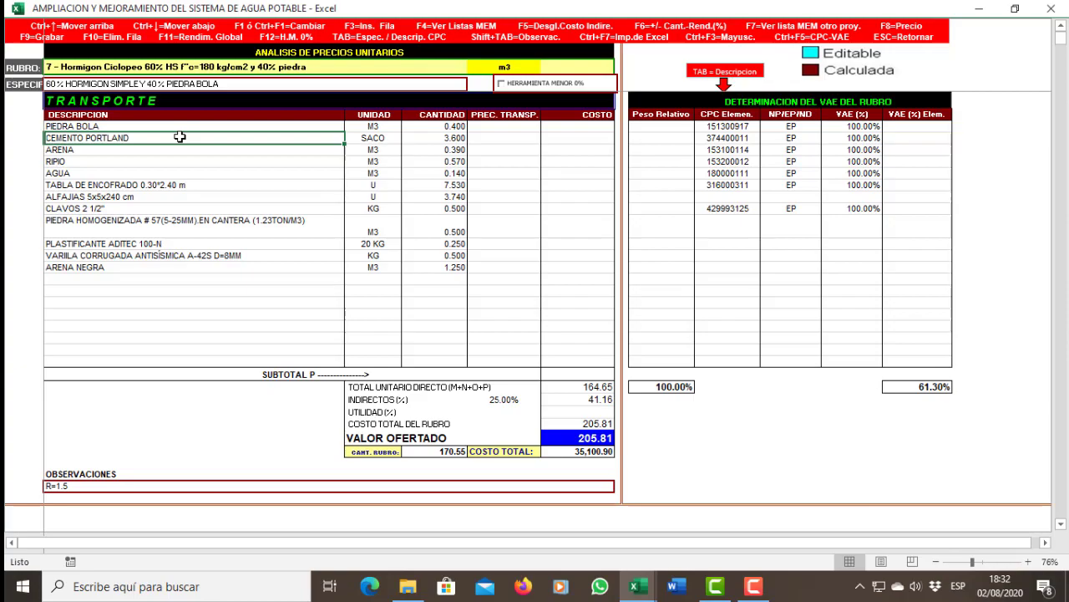
key(Right)
key(Left)
key(F8)
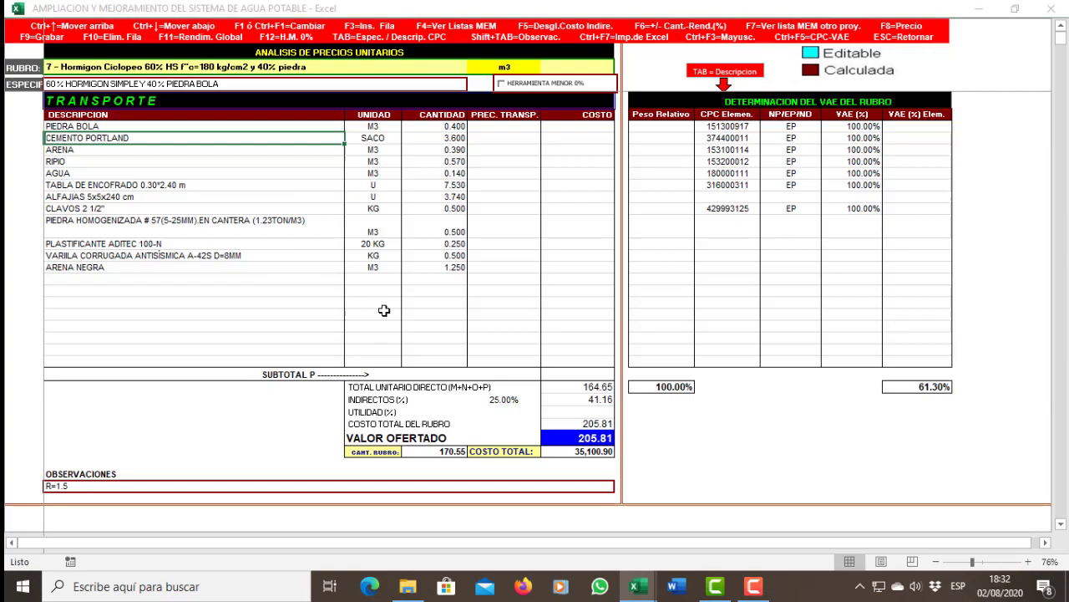
text(.3)
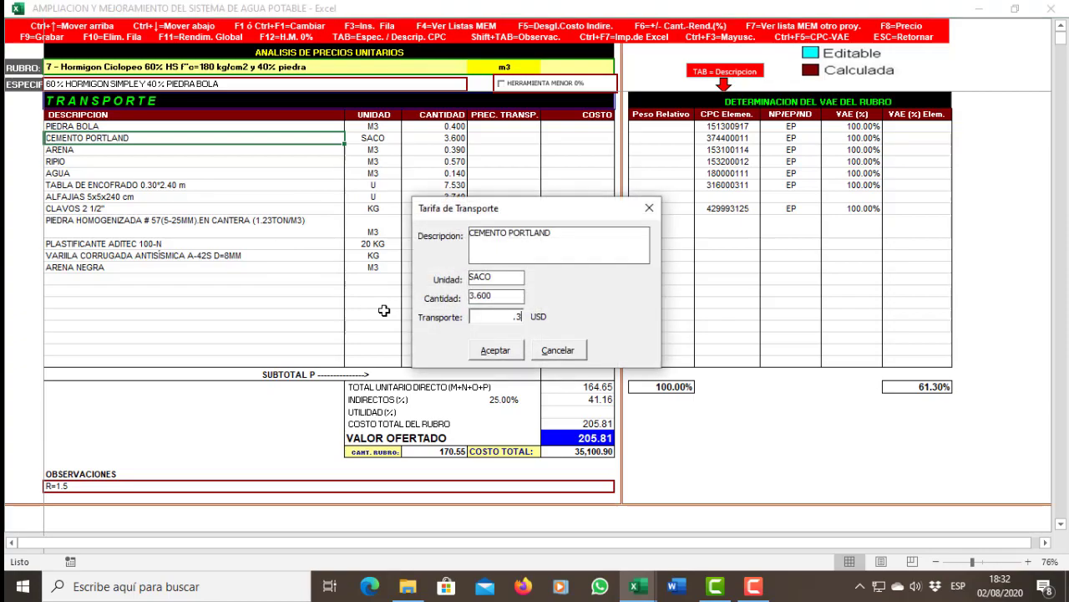
key(Return)
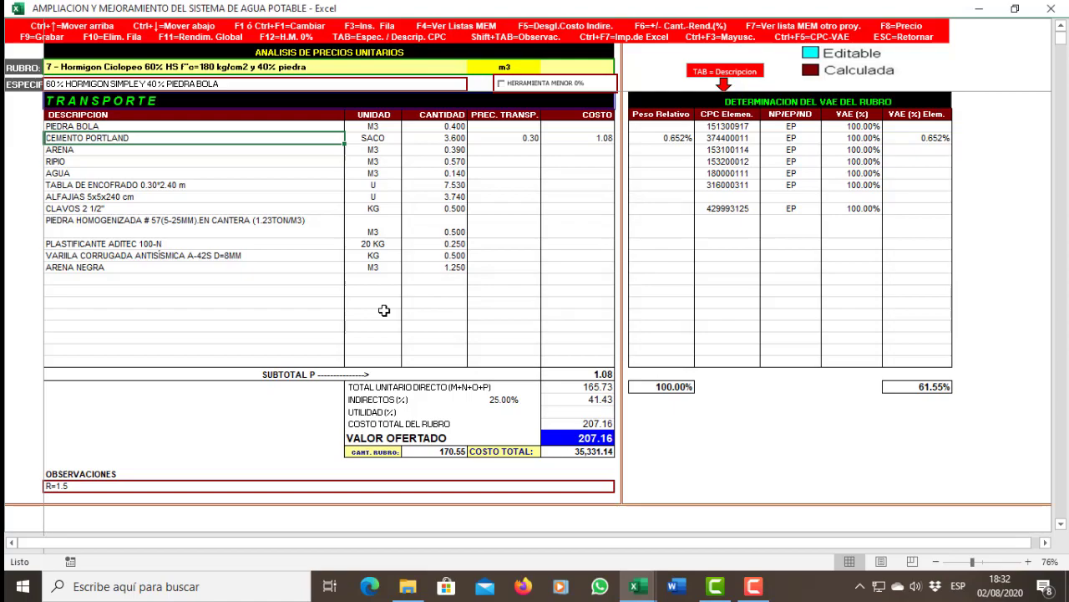
Set the transport rate of PIEDRA BOLA to 5 USD.
key(Up)
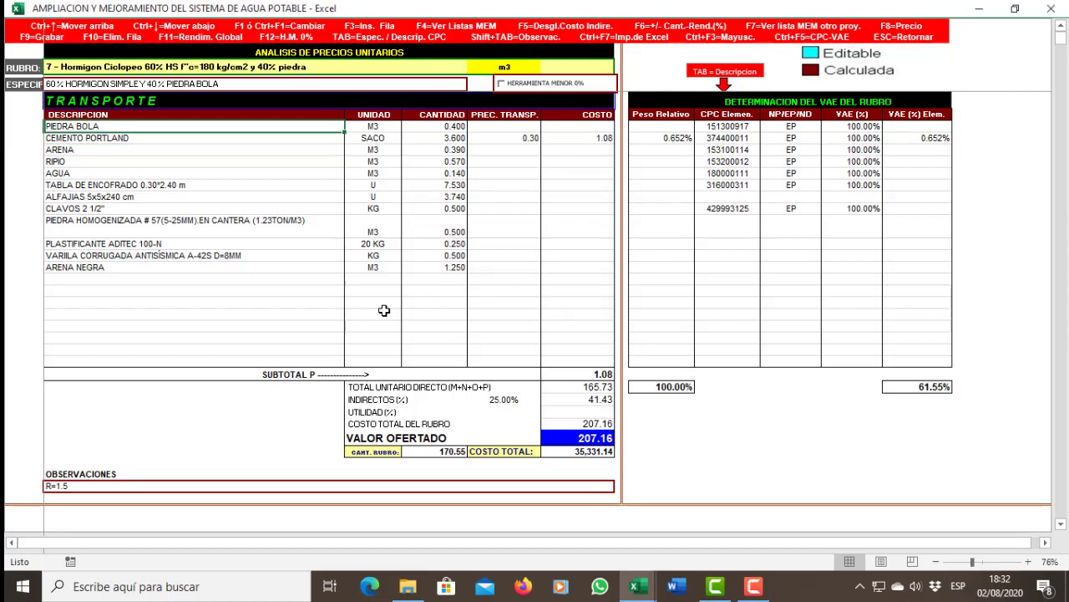
key(F8)
text(5)
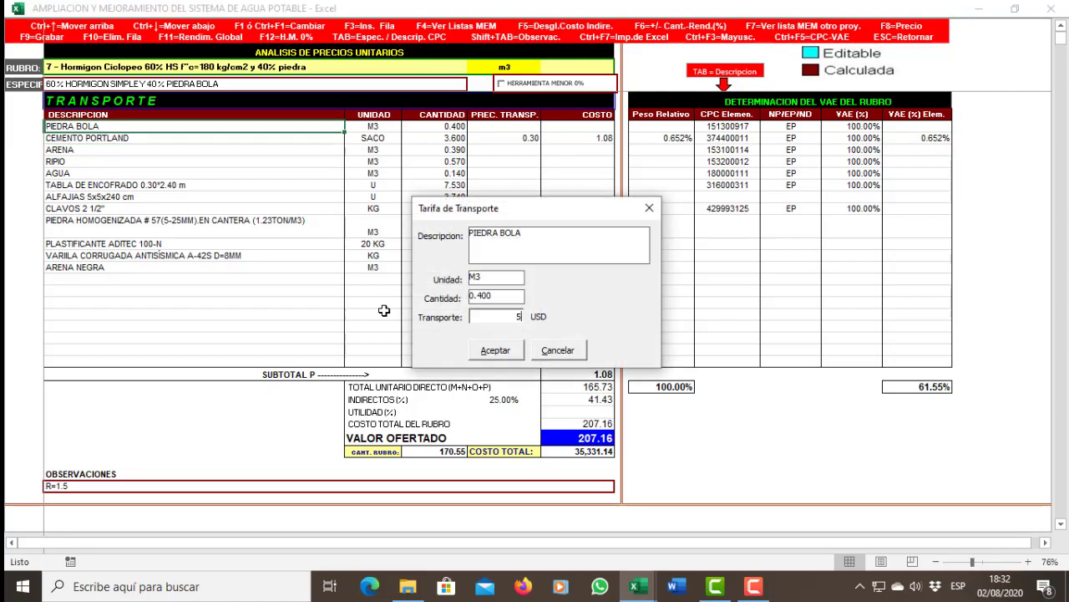
key(Return)
Set the transport rates of ARENA and RIPIO to 5 USD each.
key(Down)
key(Down)
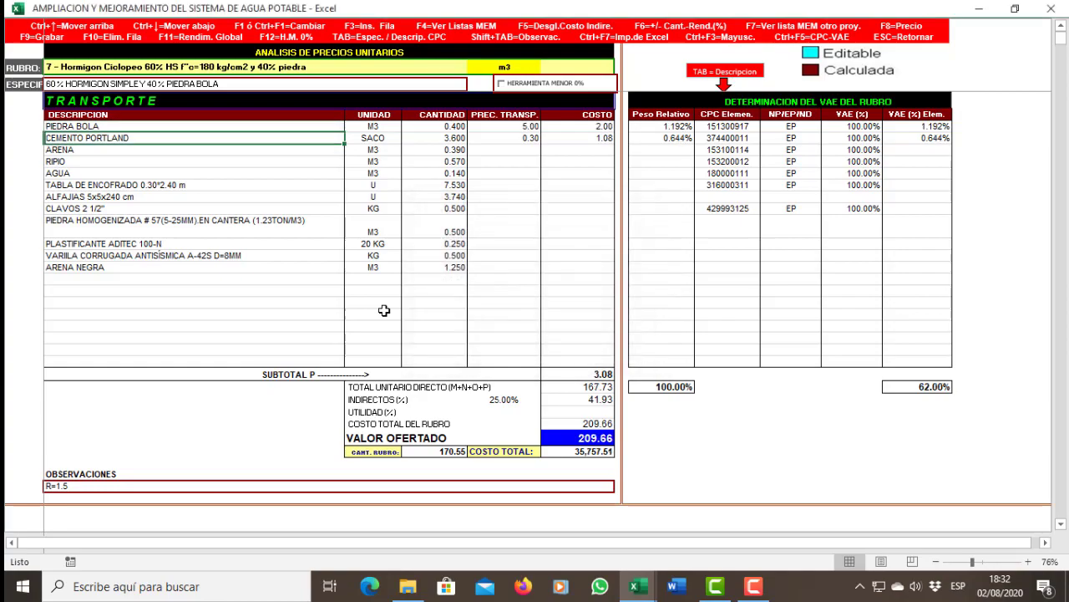
key(F8)
text(5)
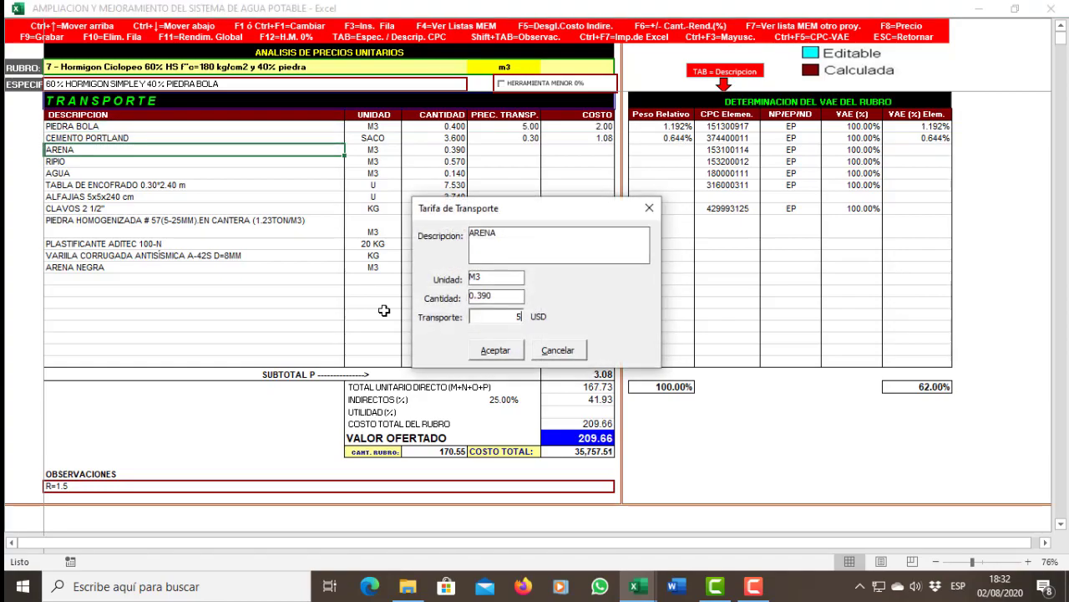
key(Return)
key(Down)
key(F8)
text(5)
key(Return)
Set the transport rate of ARENA NEGRA to 5 USD.
key(Down)
key(Down)
key(Down)
key(Down)
key(Down)
key(Down)
key(Down)
key(Down)
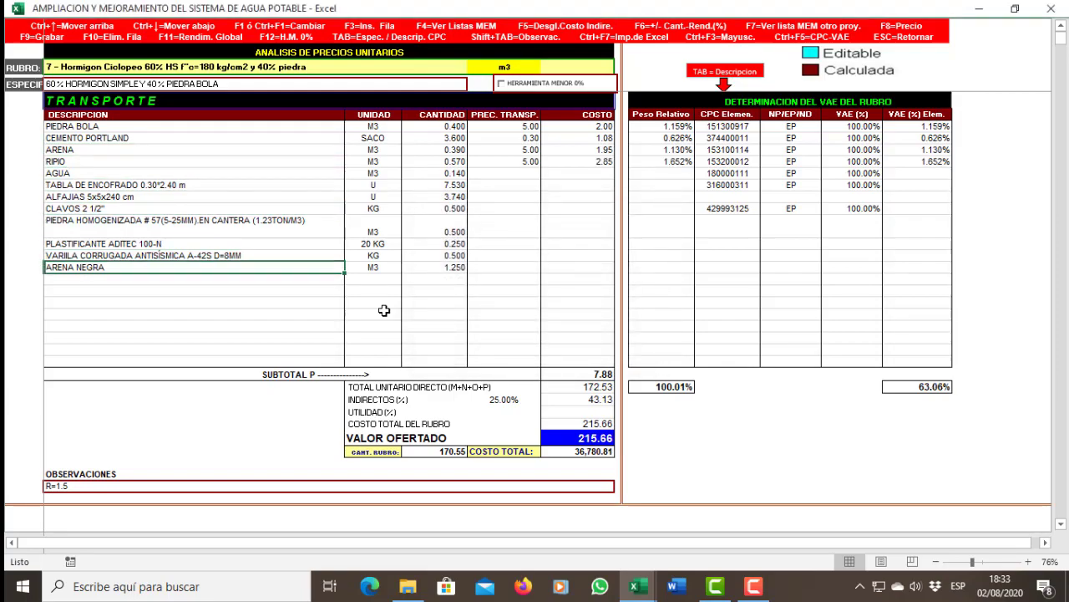
key(F8)
text(5)
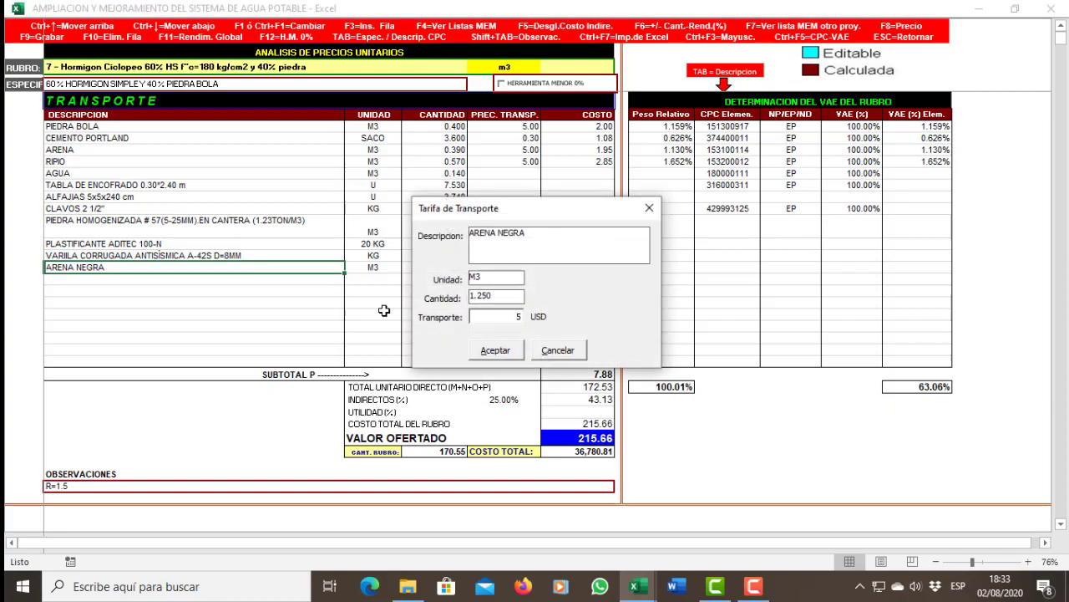
key(Return)
Set the transport rate of the antiseismic corrugated bar A-42S D=8MM to 0.15 USD.
key(Up)
key(F8)
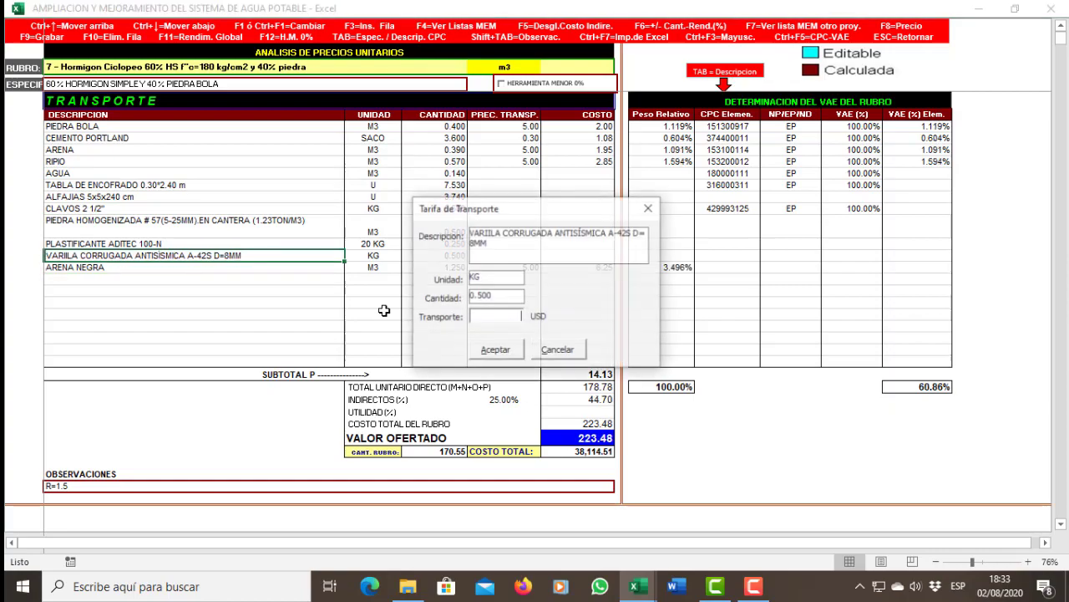
text(.15)
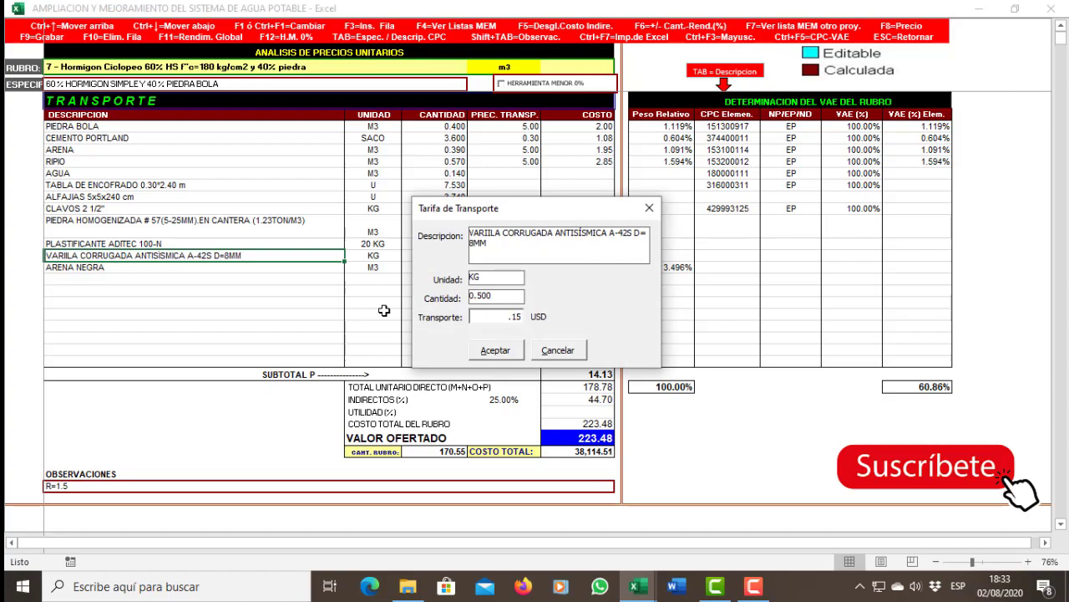
key(Return)
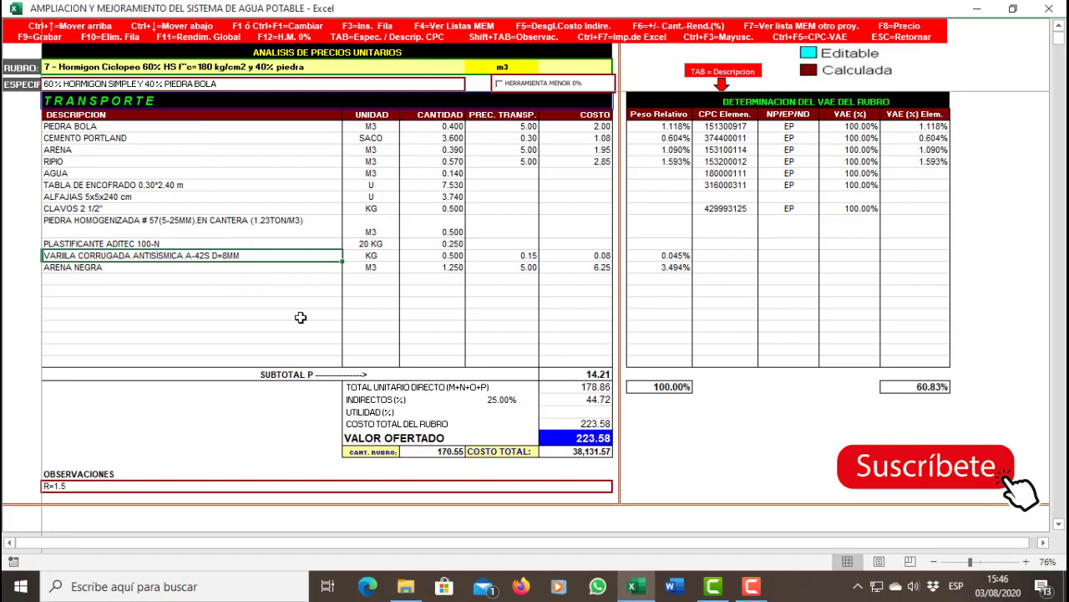
Leave rubro 7's analysis and the rubro list, and select Actualizar Listas MEM among the project's budget options.
key(Escape)
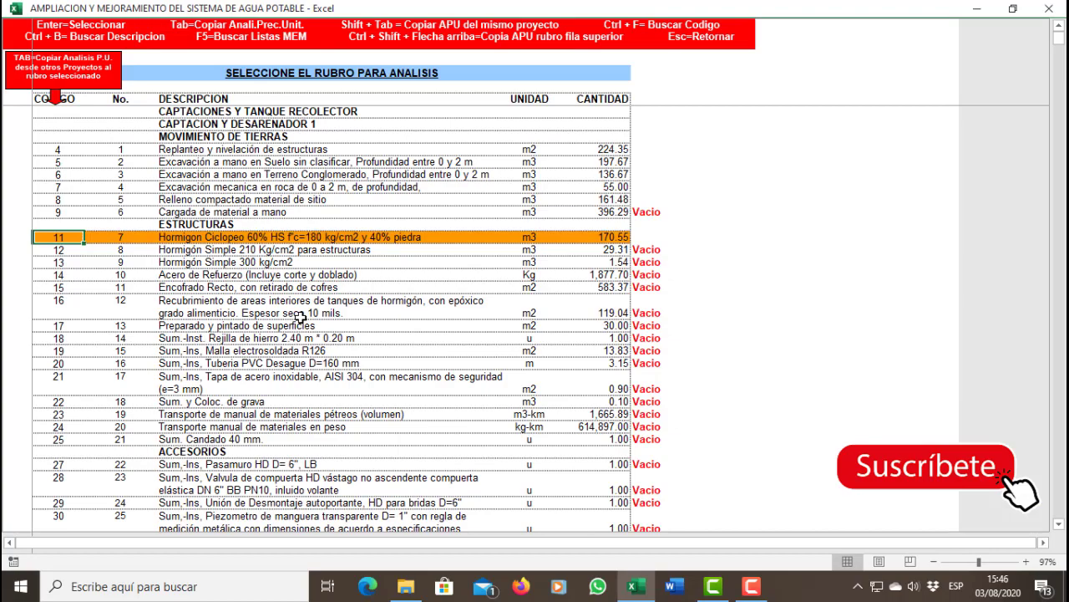
key(Escape)
key(Down)
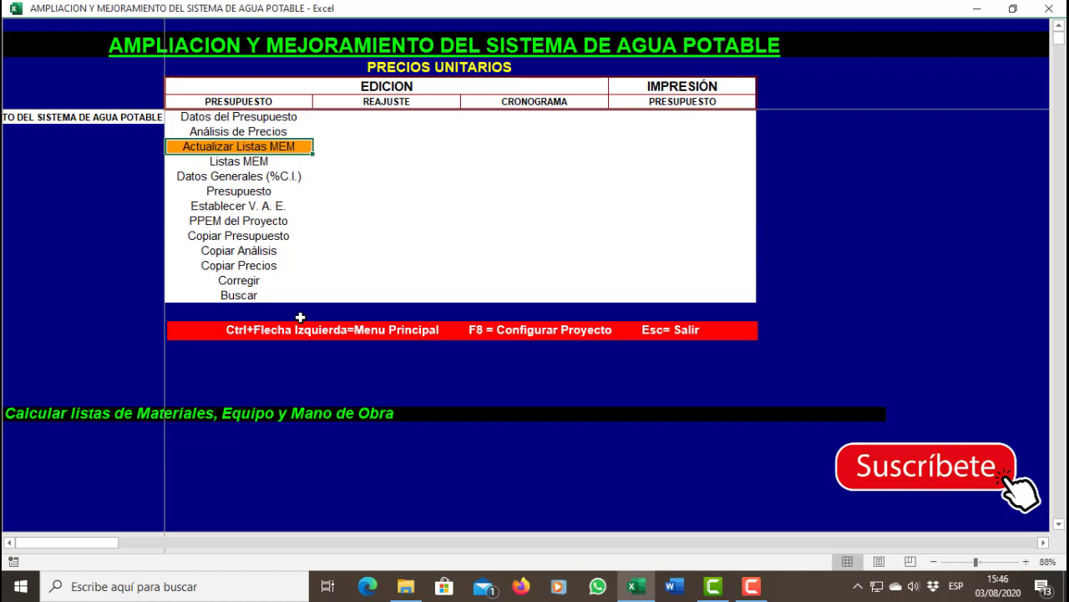